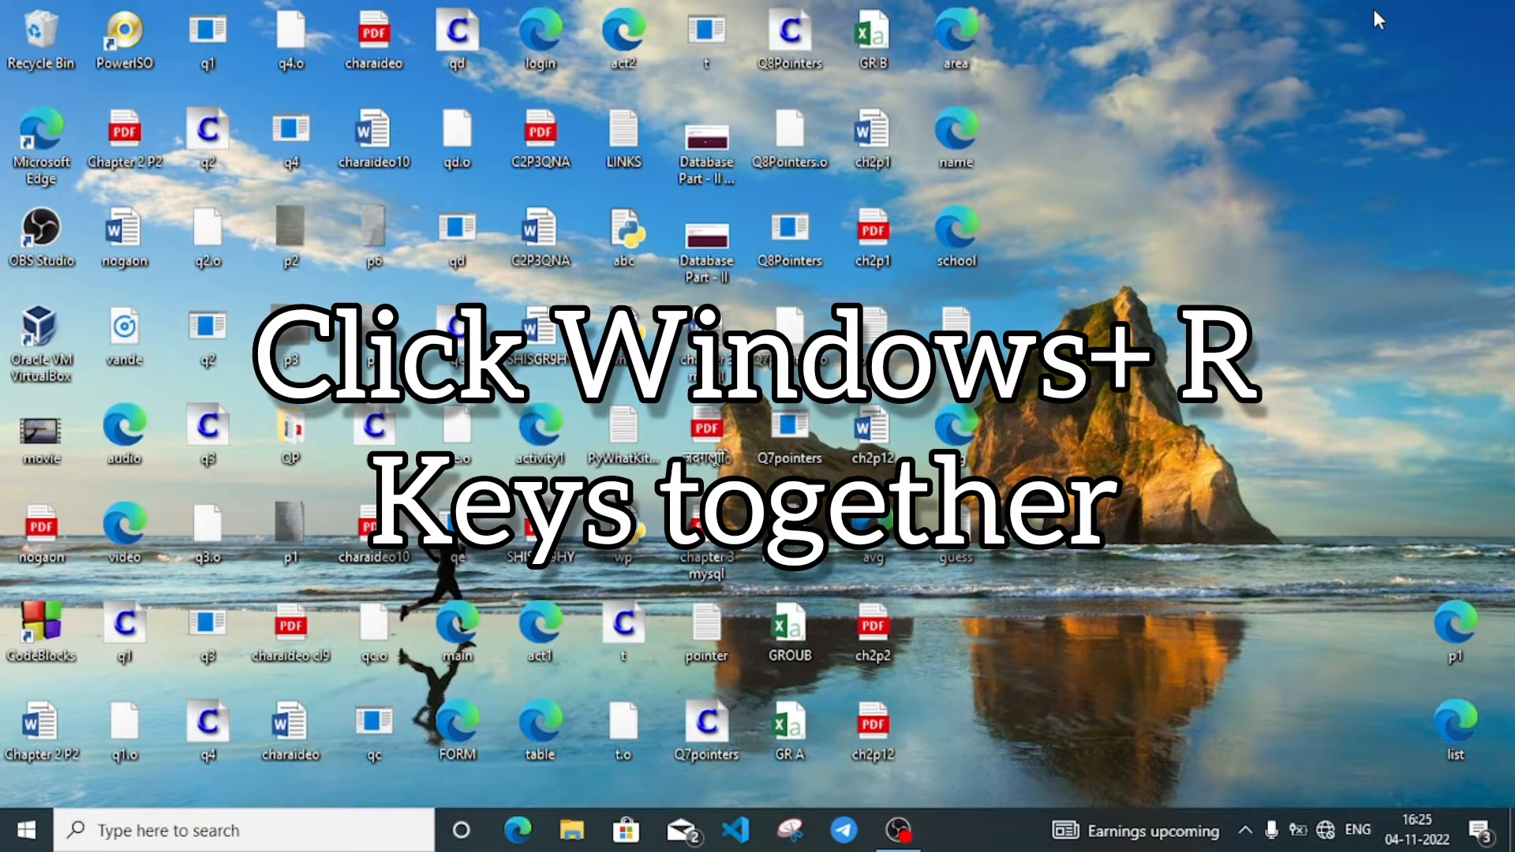
Step: Launch Microsoft Access by running msaccess from the Windows Run dialog
key(super+r)
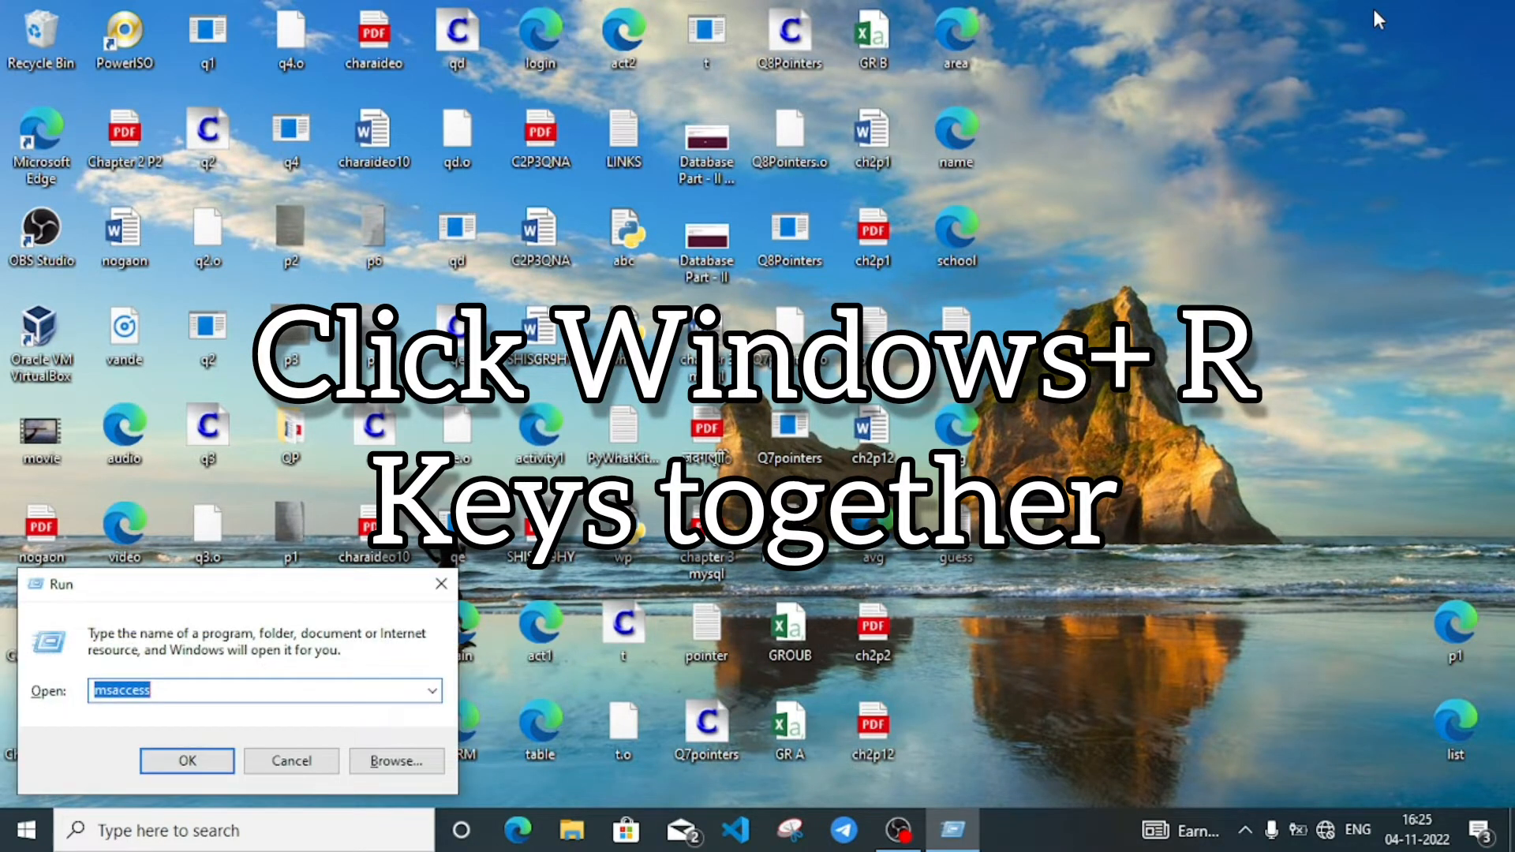
text(m)
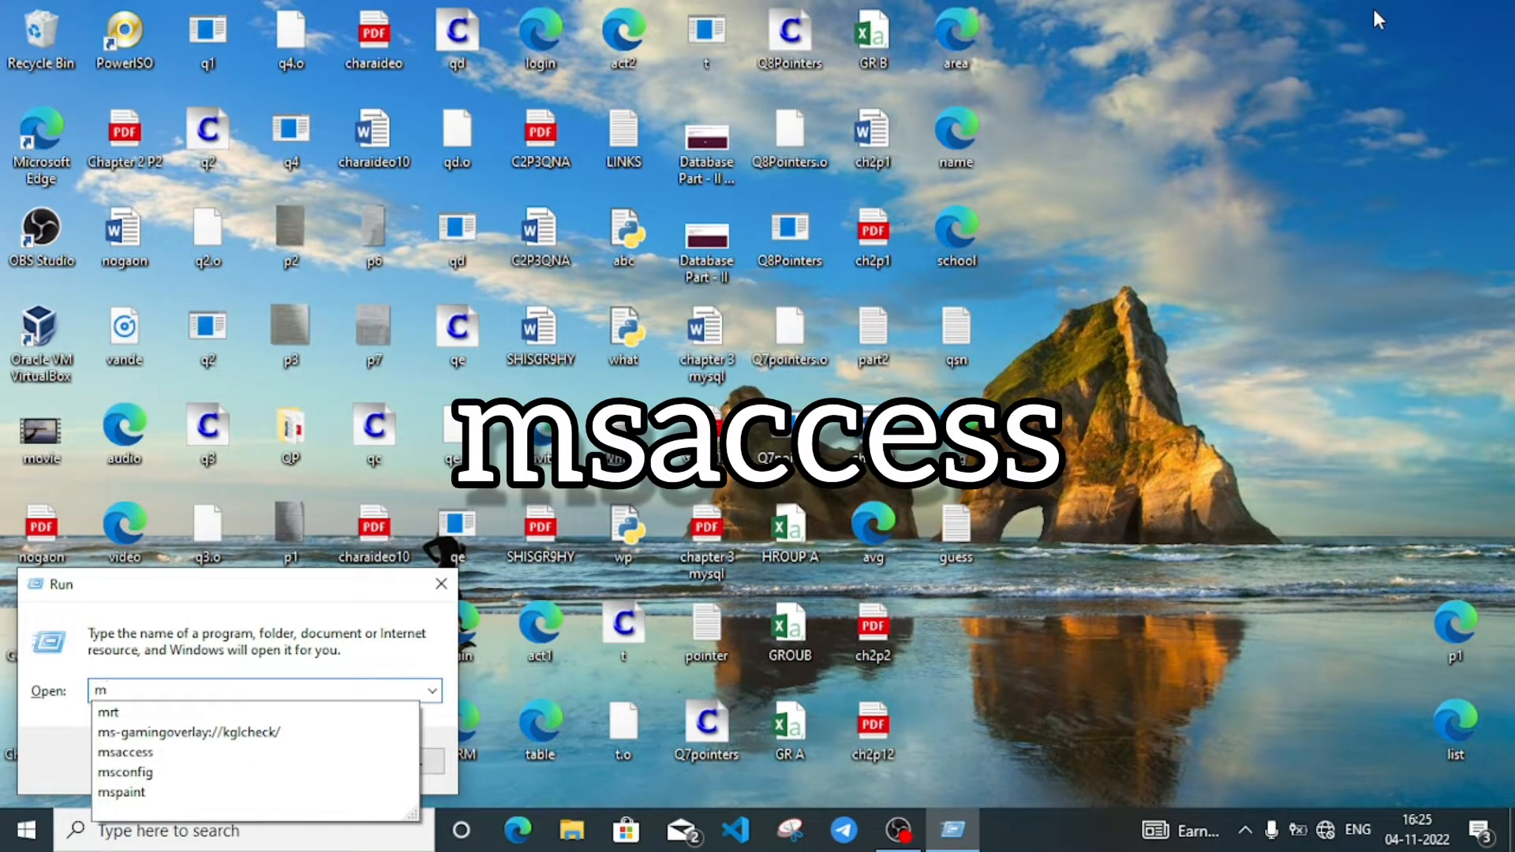
text(sa)
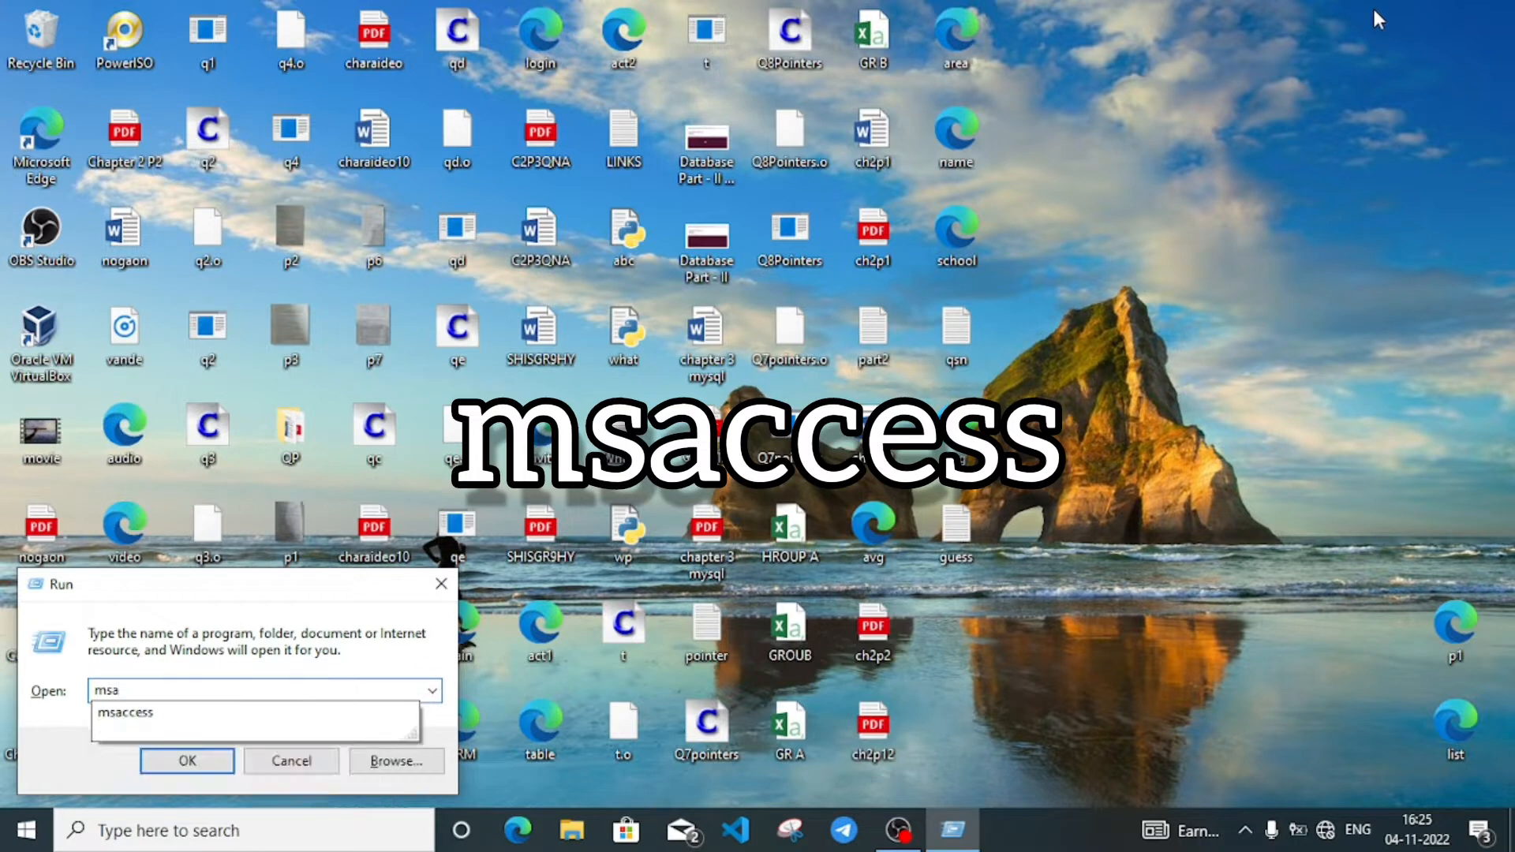
text(ccess)
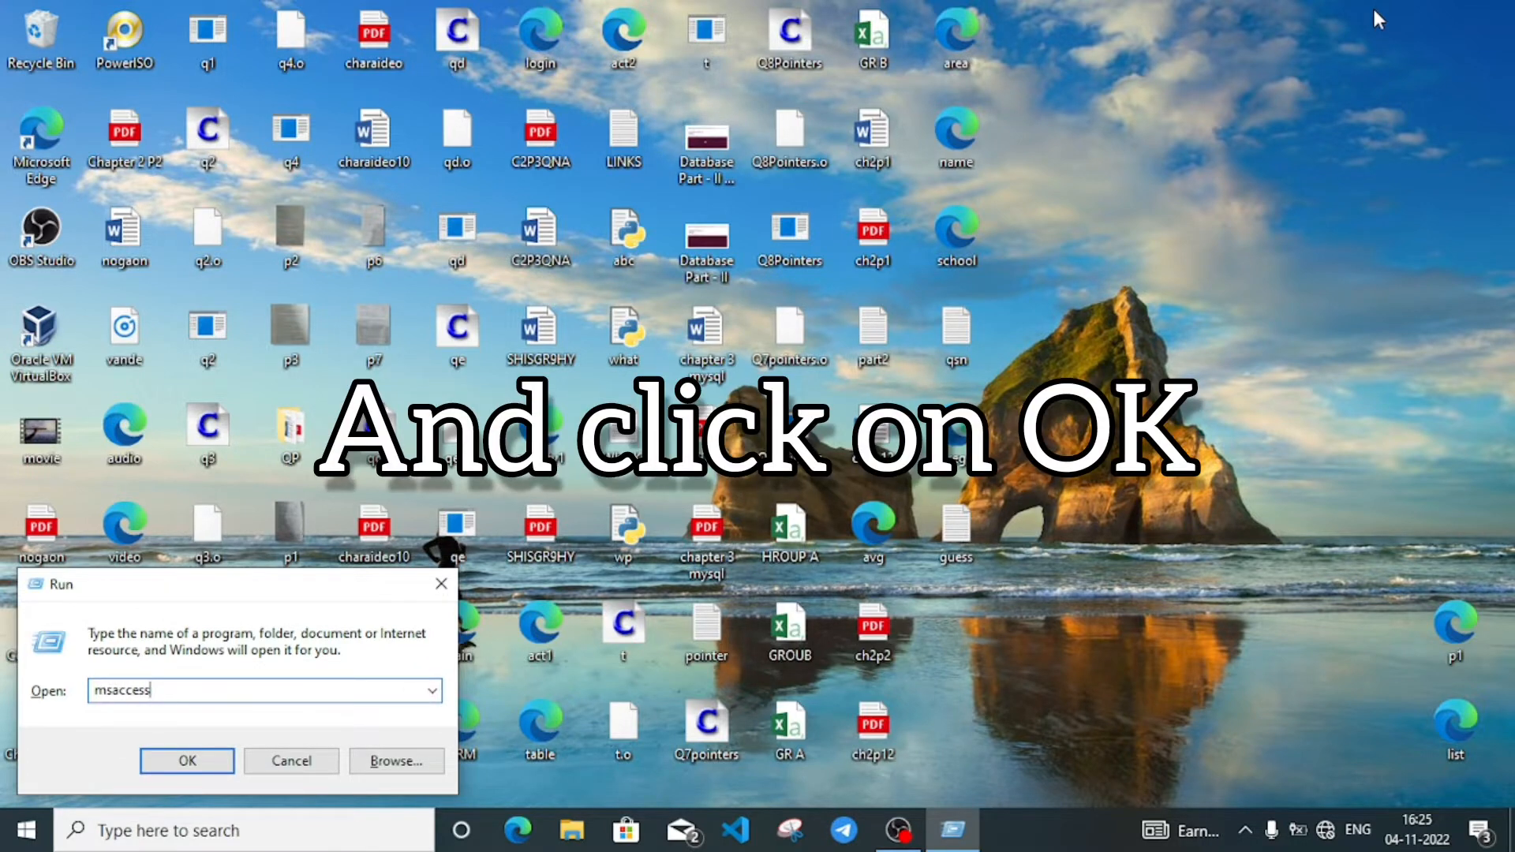
key(Return)
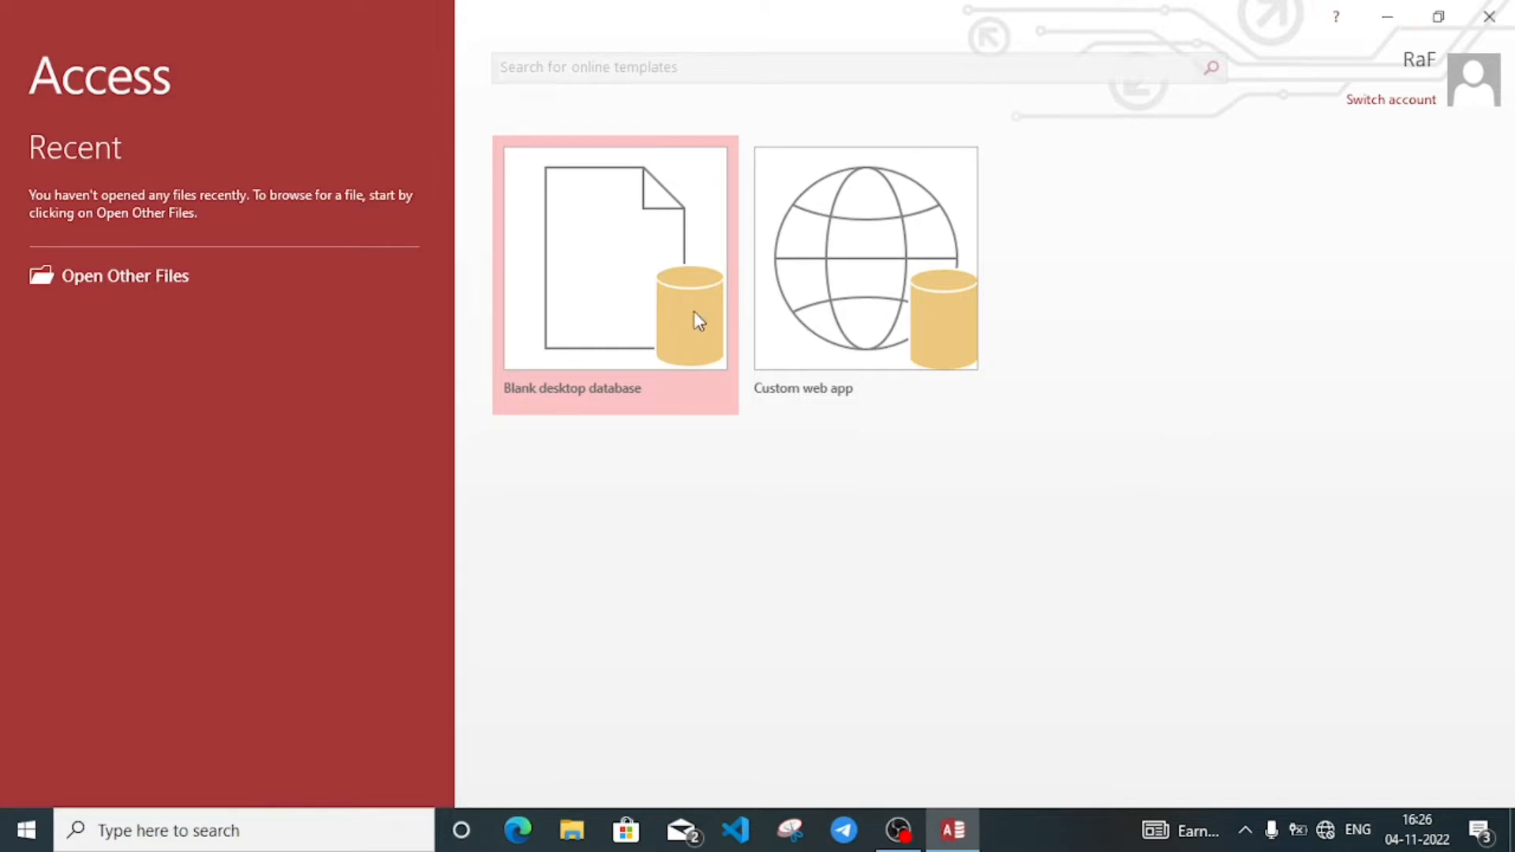
Step: Create a blank desktop database with the file name School
click(596, 301)
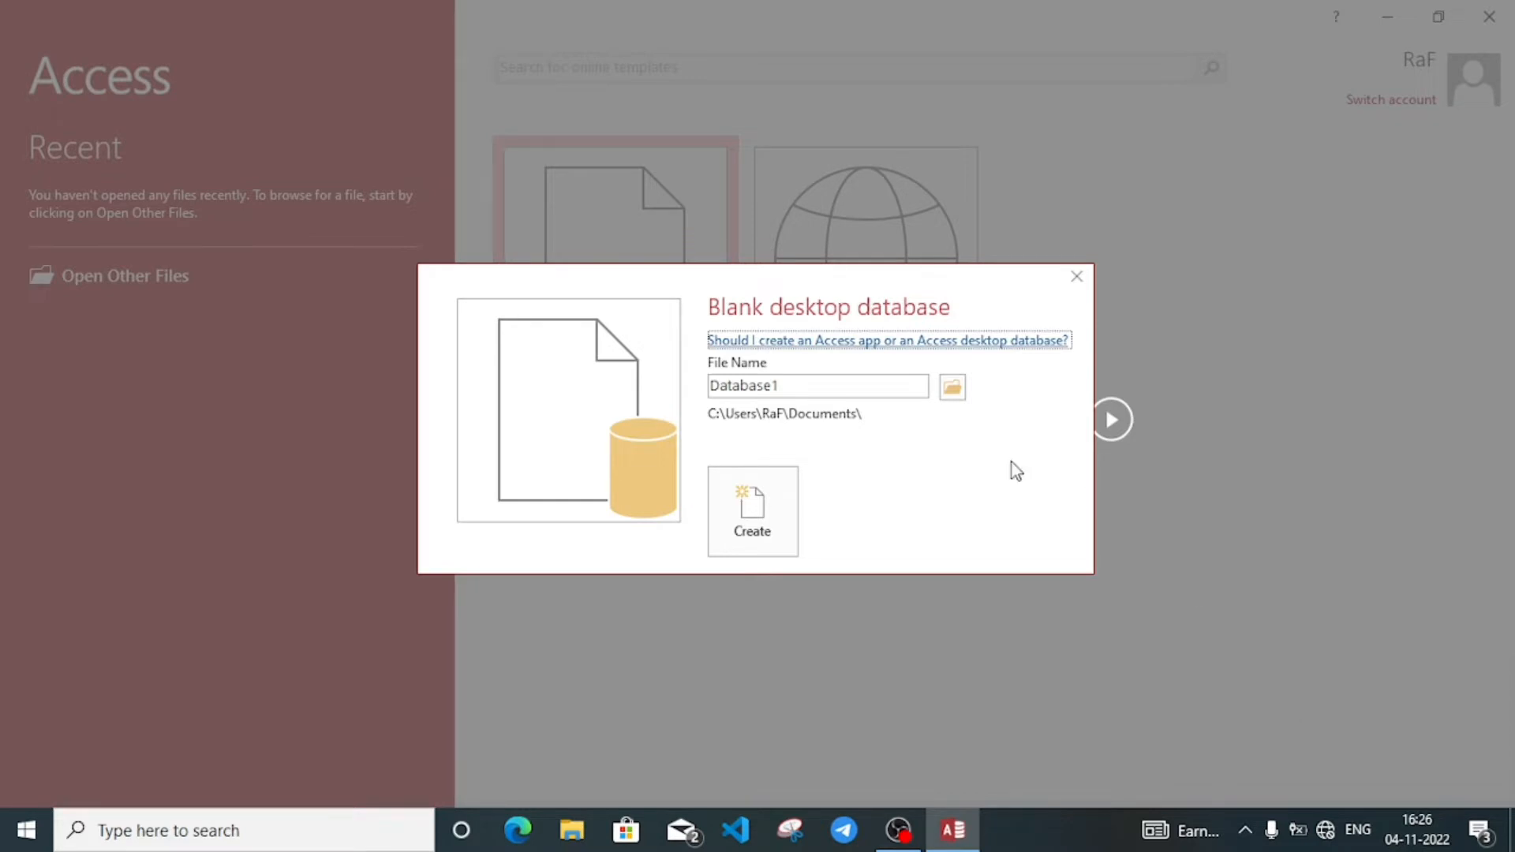
double_click(806, 384)
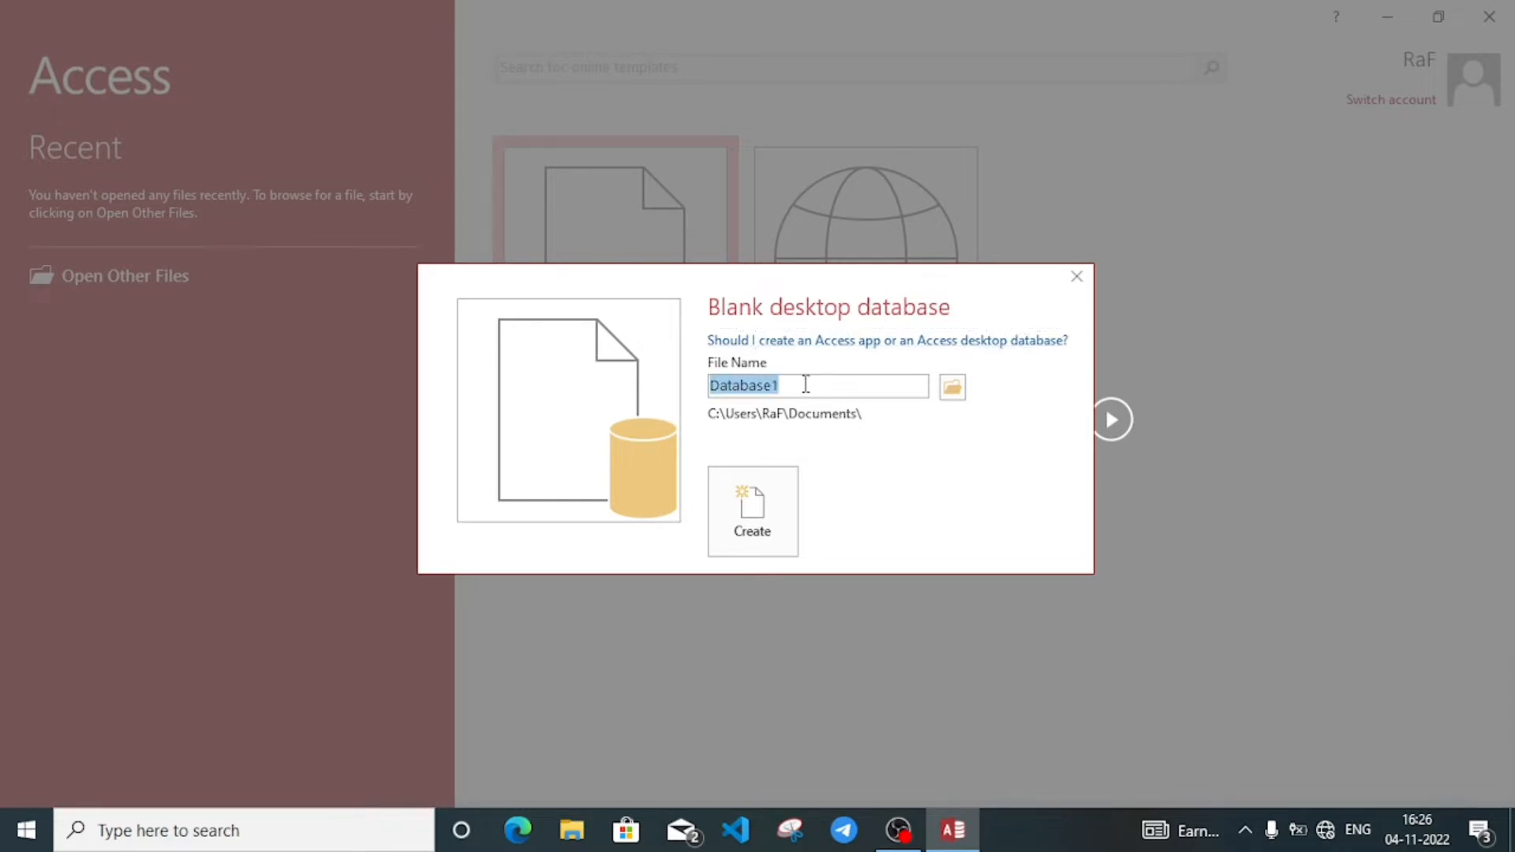
key(BackSpace)
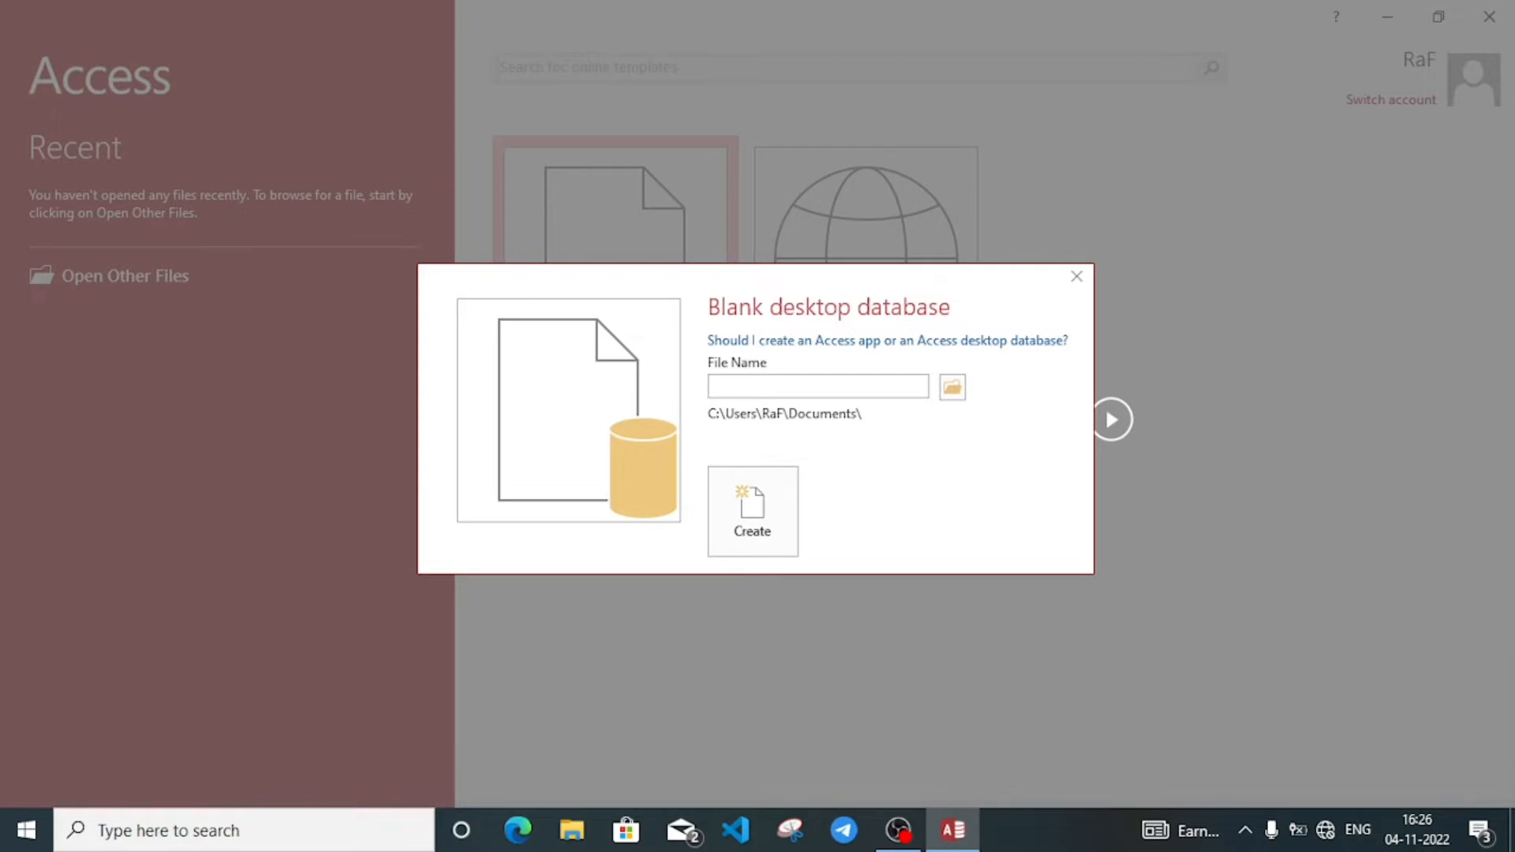
text(School)
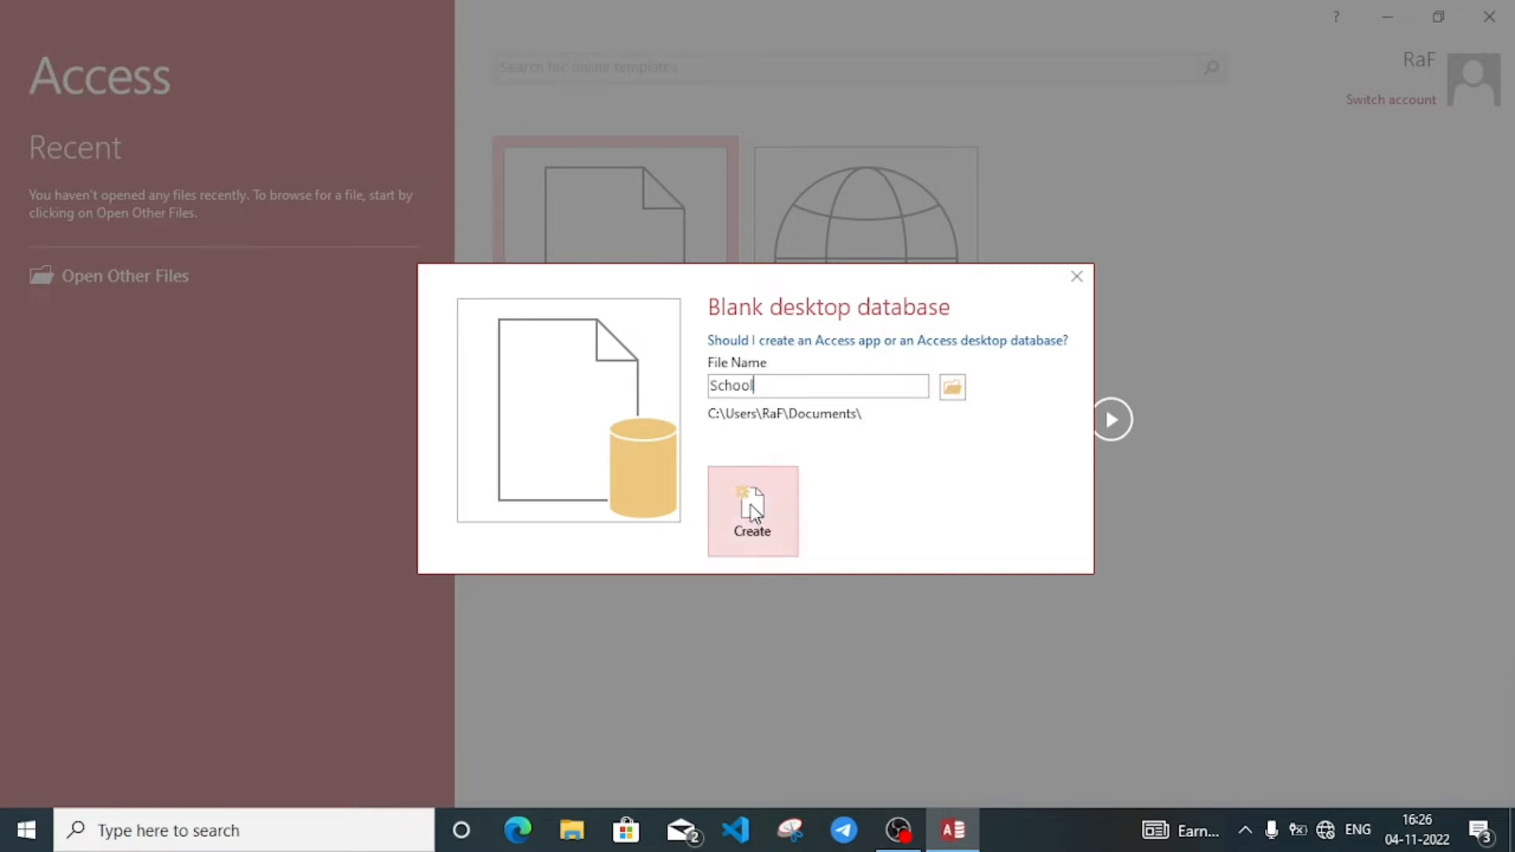
click(771, 509)
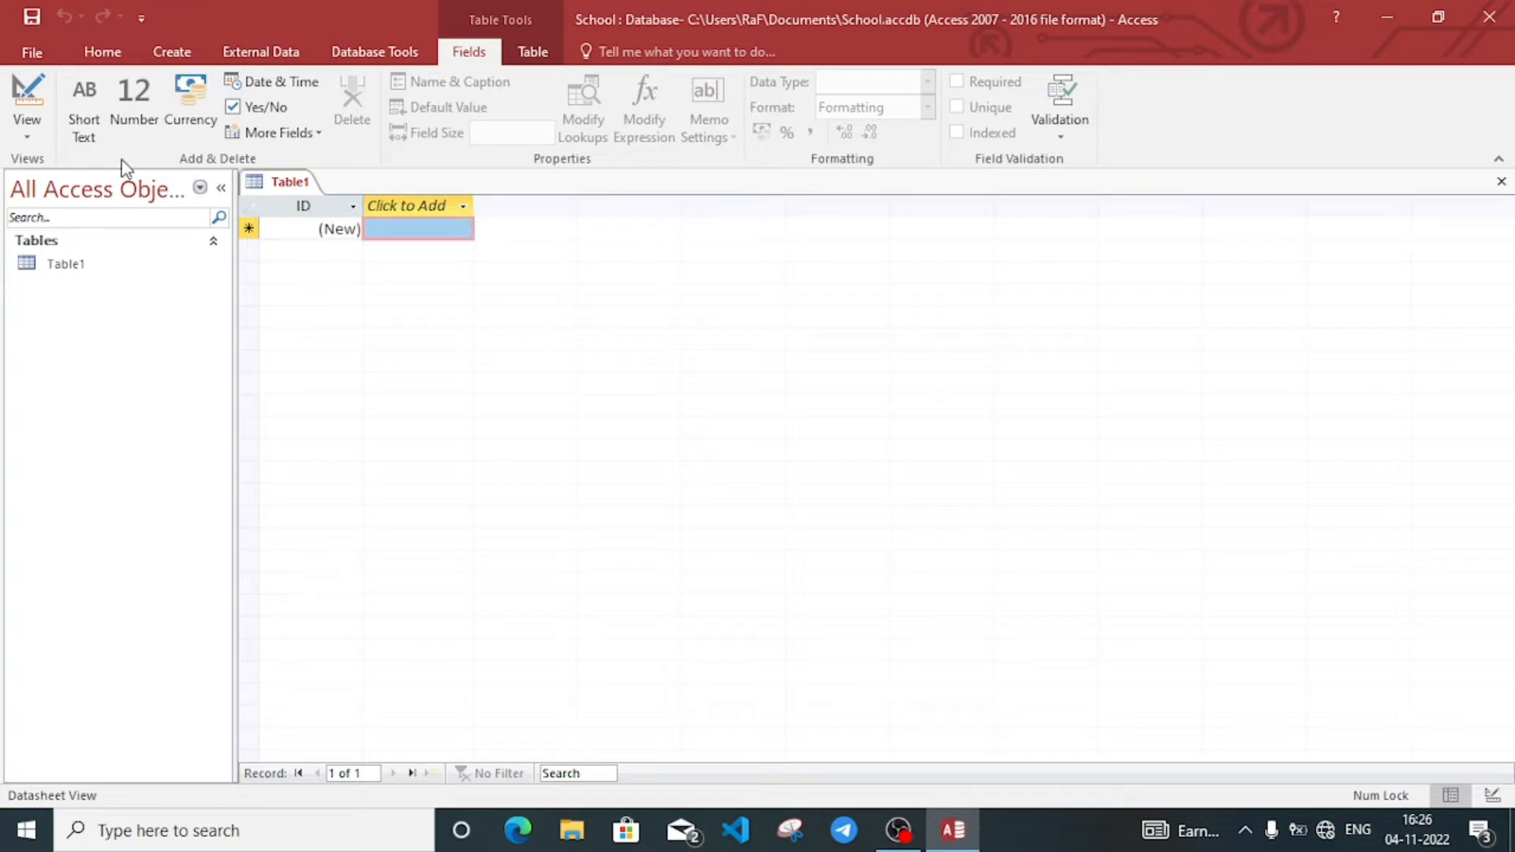
Step: Switch Table1 to Design View, saving the table as student
click(22, 138)
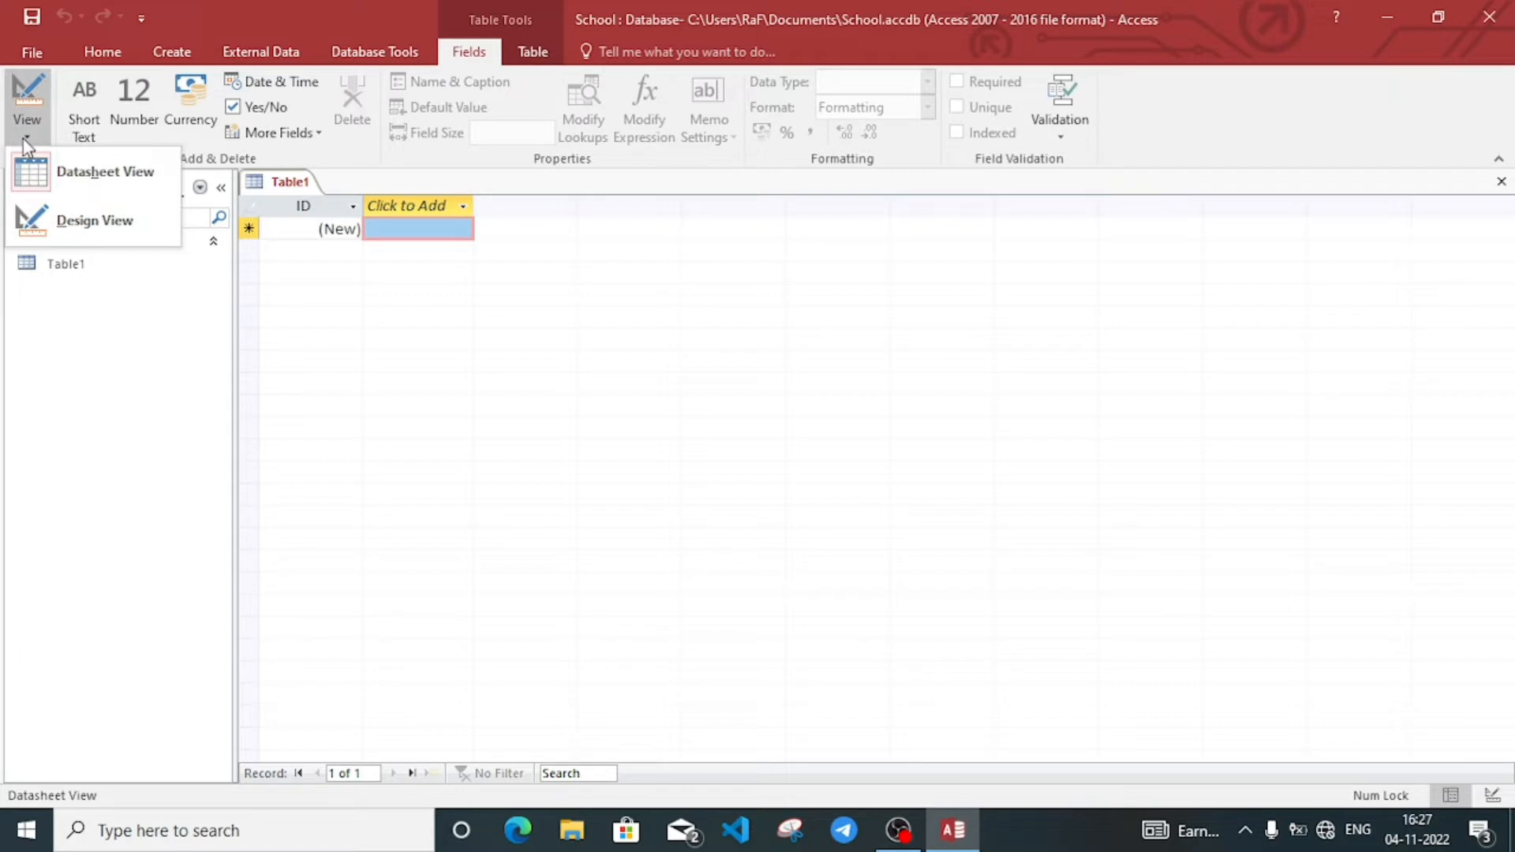
click(101, 225)
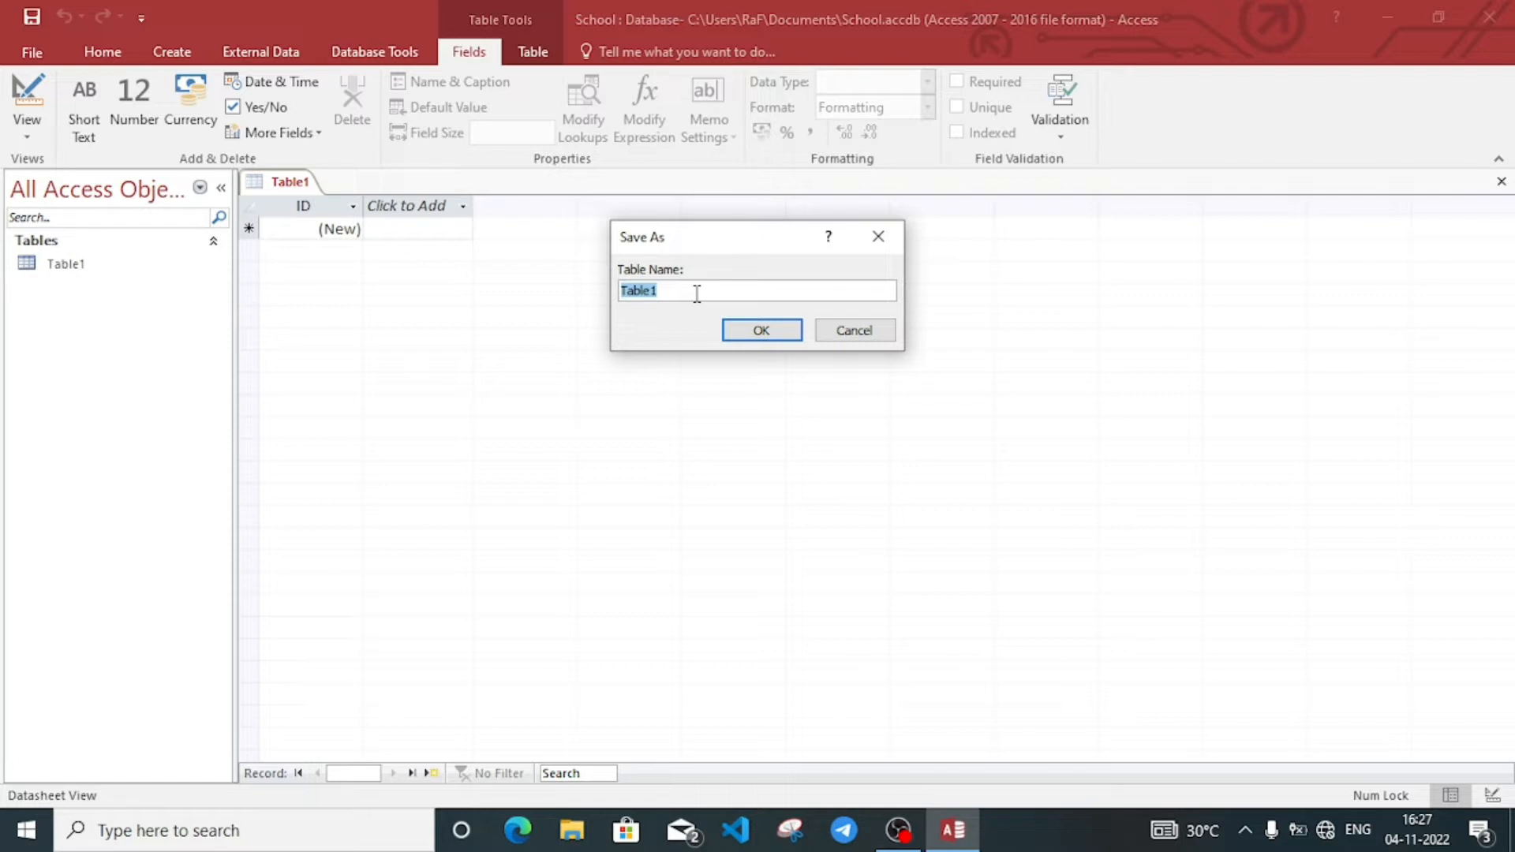
key(BackSpace)
text(student)
click(762, 331)
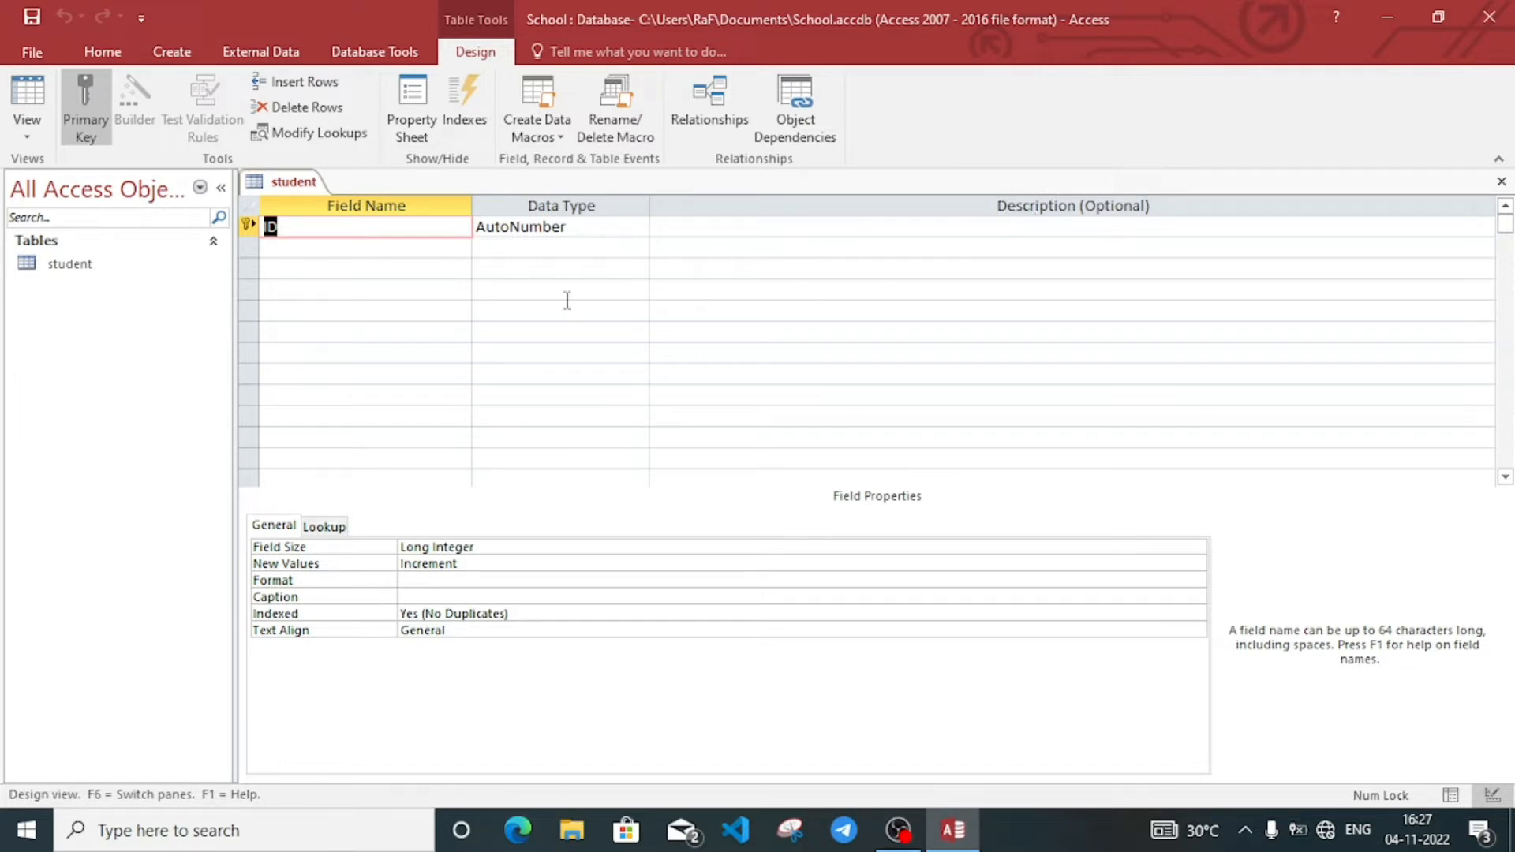
Step: Rename the first field from ID to Adm_no
click(339, 262)
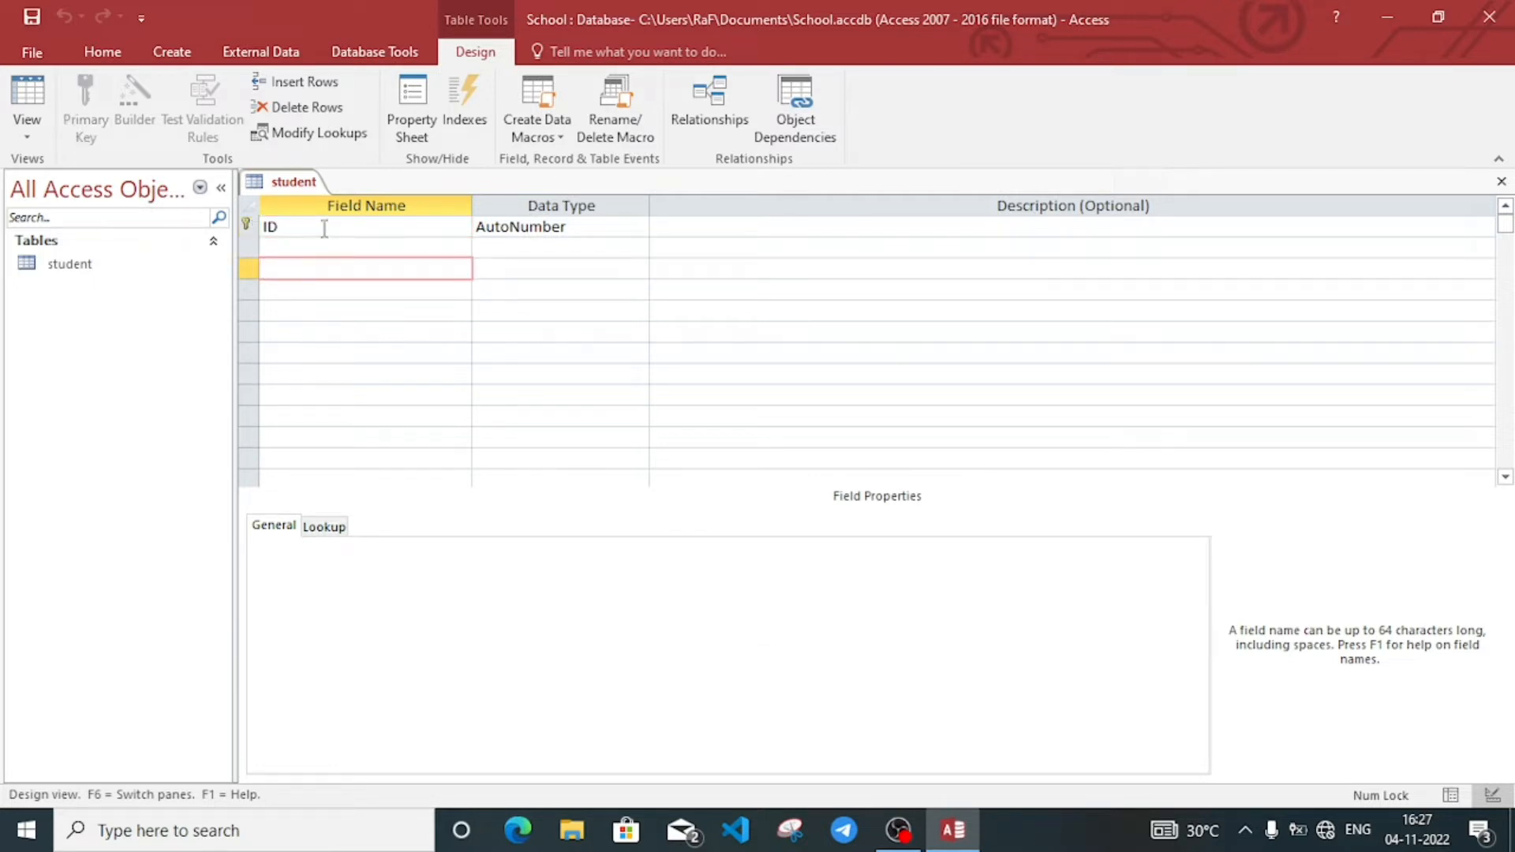
click(324, 228)
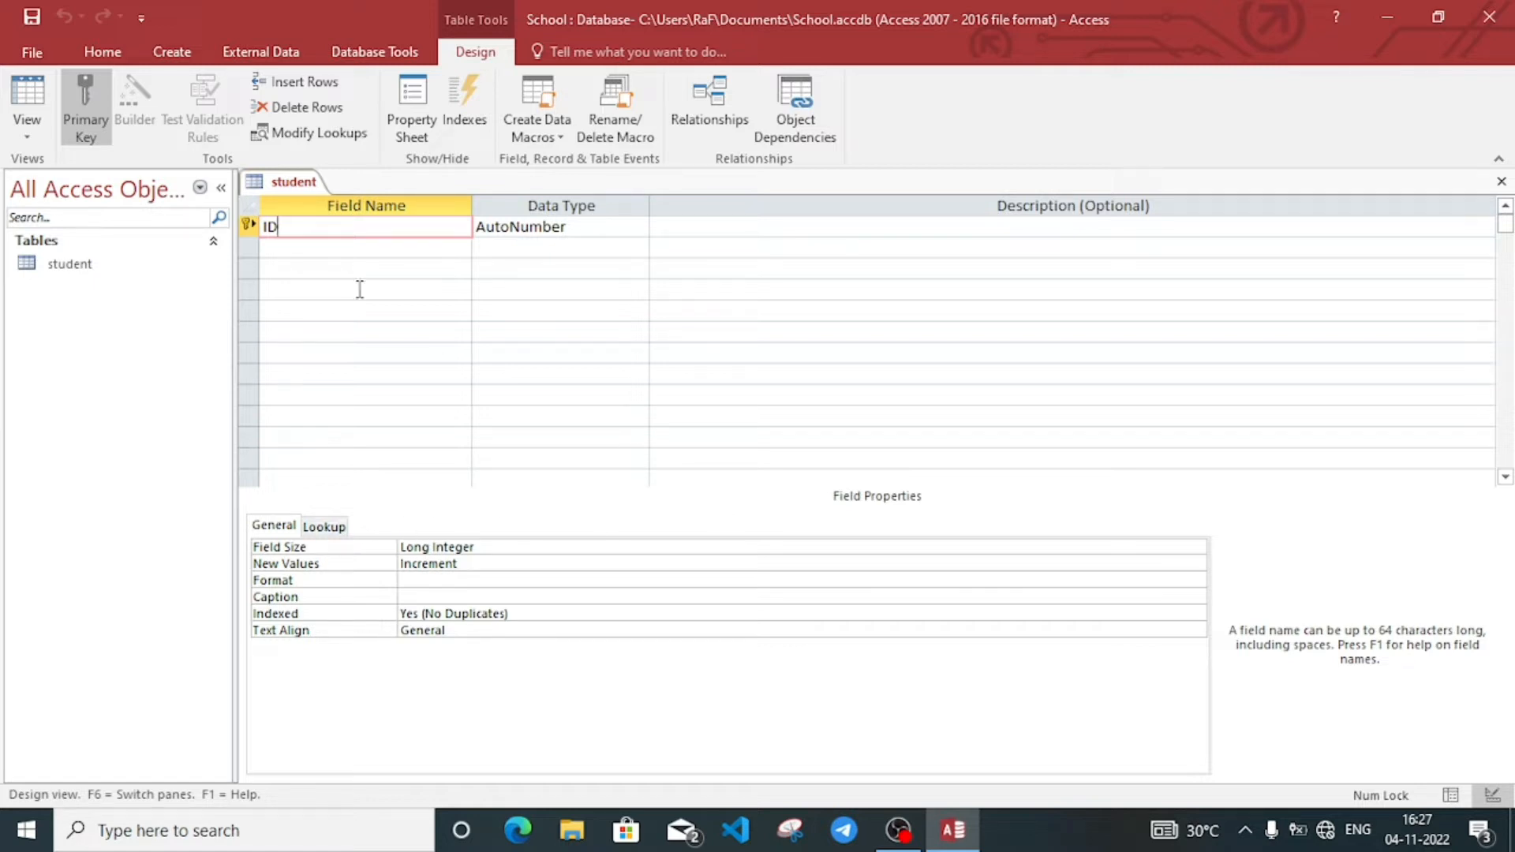
key(BackSpace)
key(BackSpace)
text(Adm_no)
Step: Change Adm_no's data type to Short Text, keeping it as the primary key
click(582, 225)
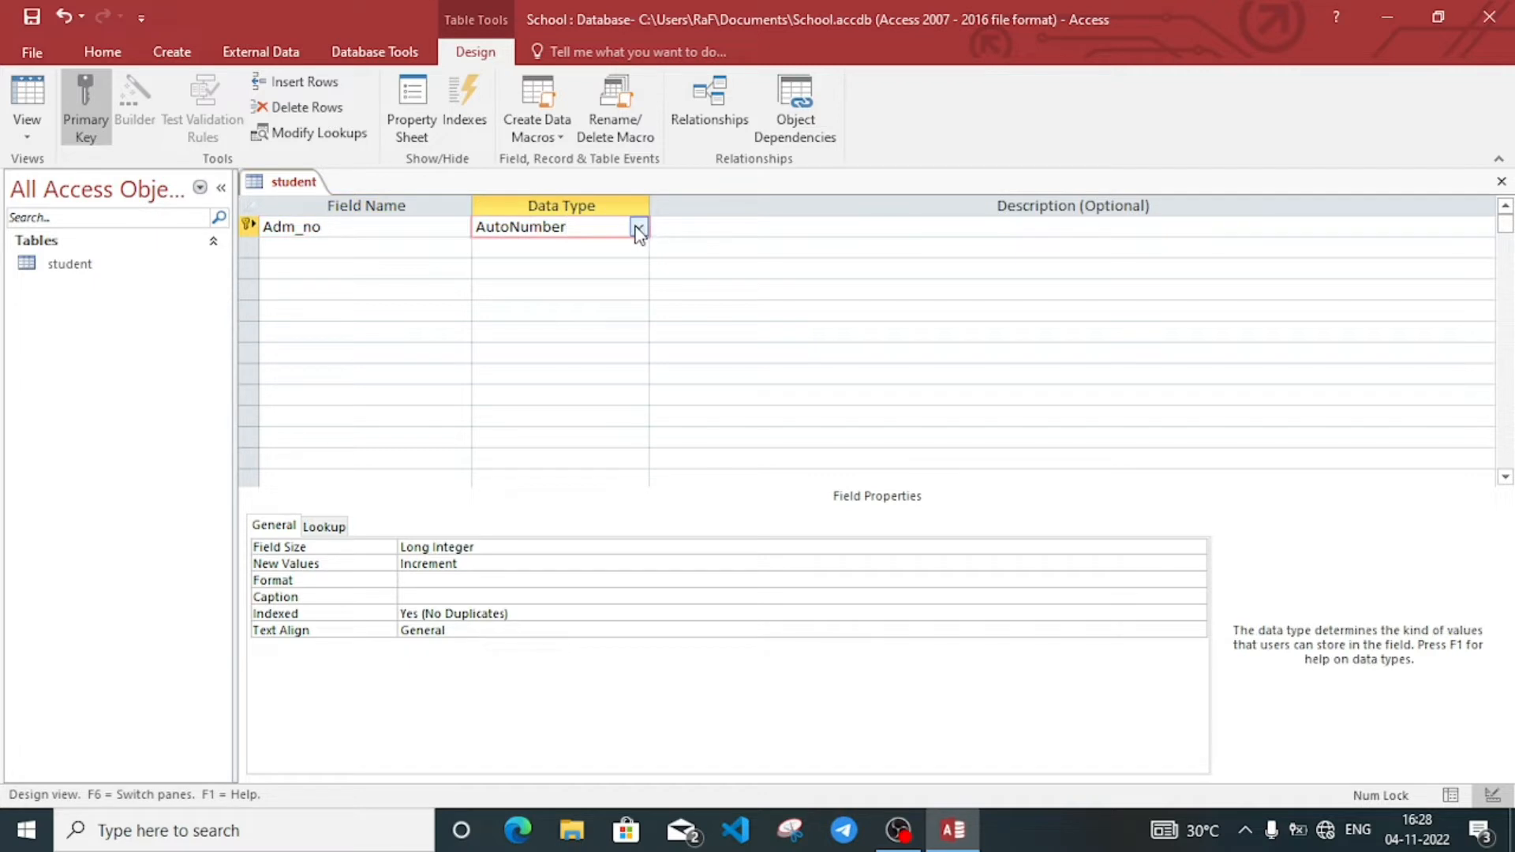
click(639, 229)
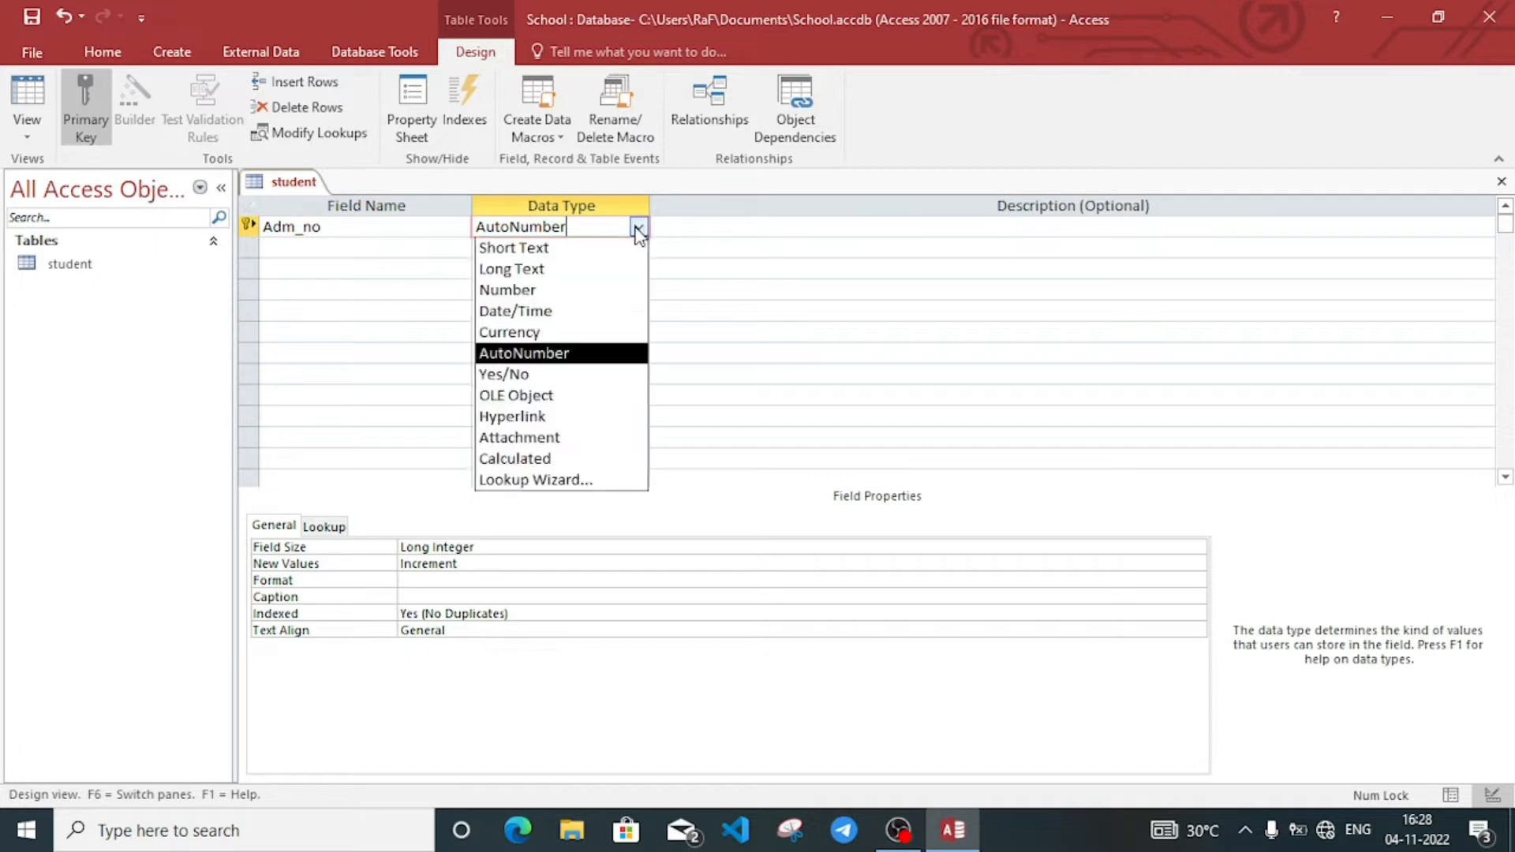
click(564, 272)
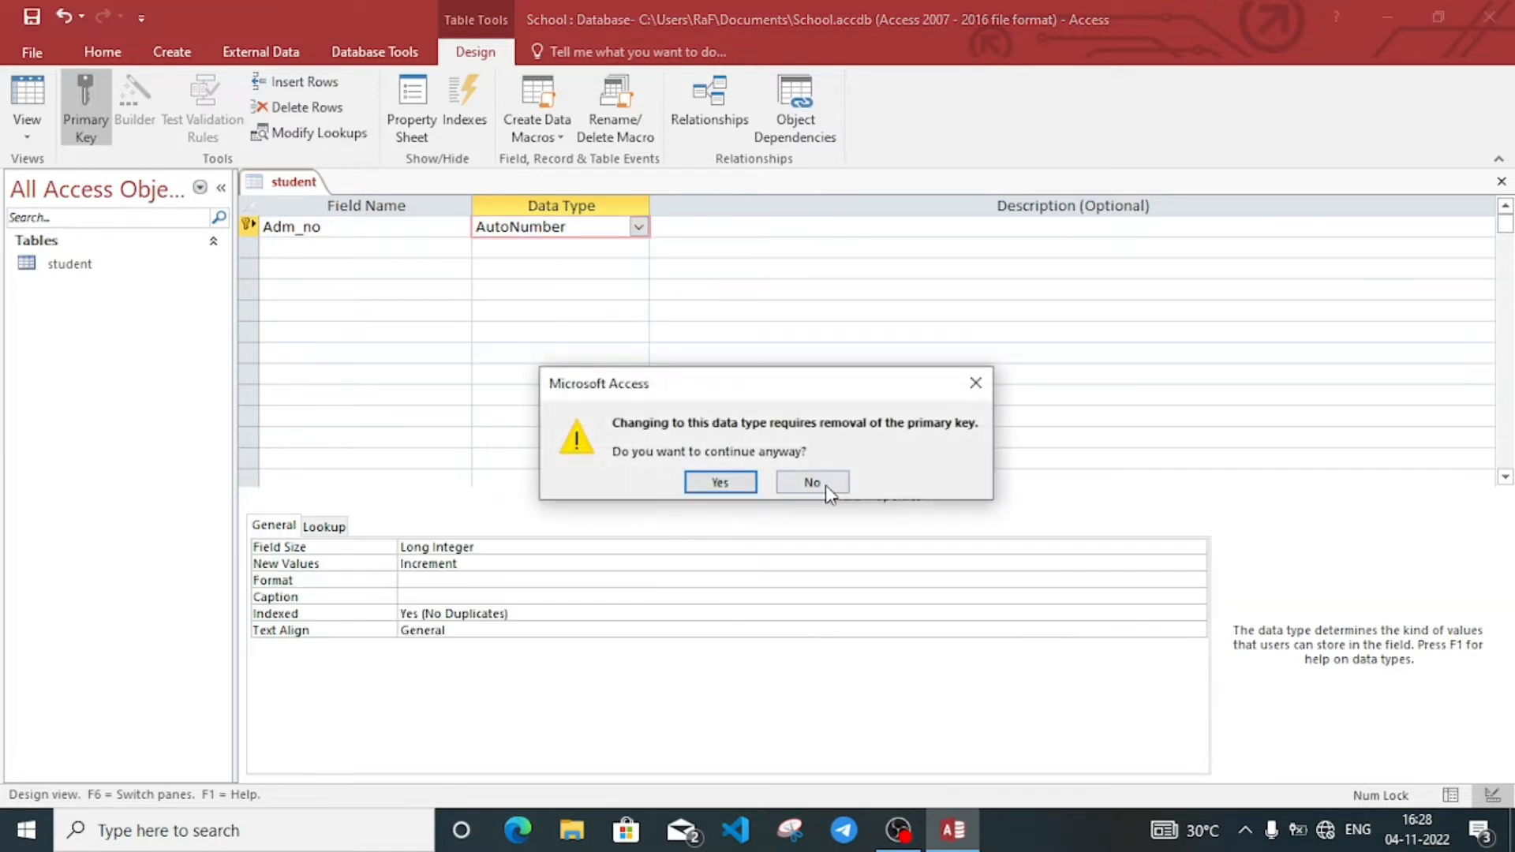
click(828, 486)
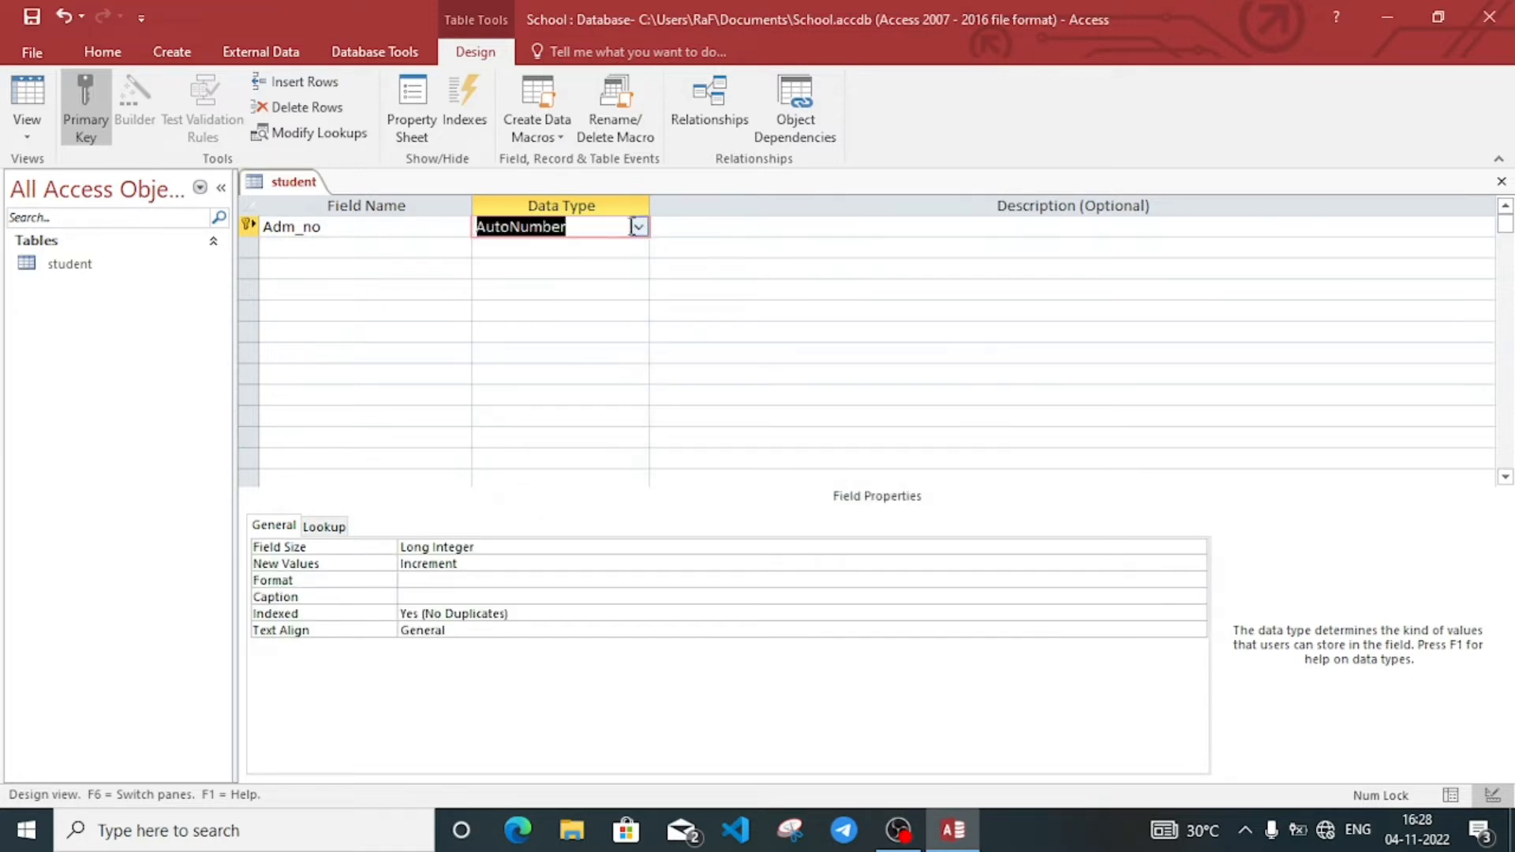
click(637, 228)
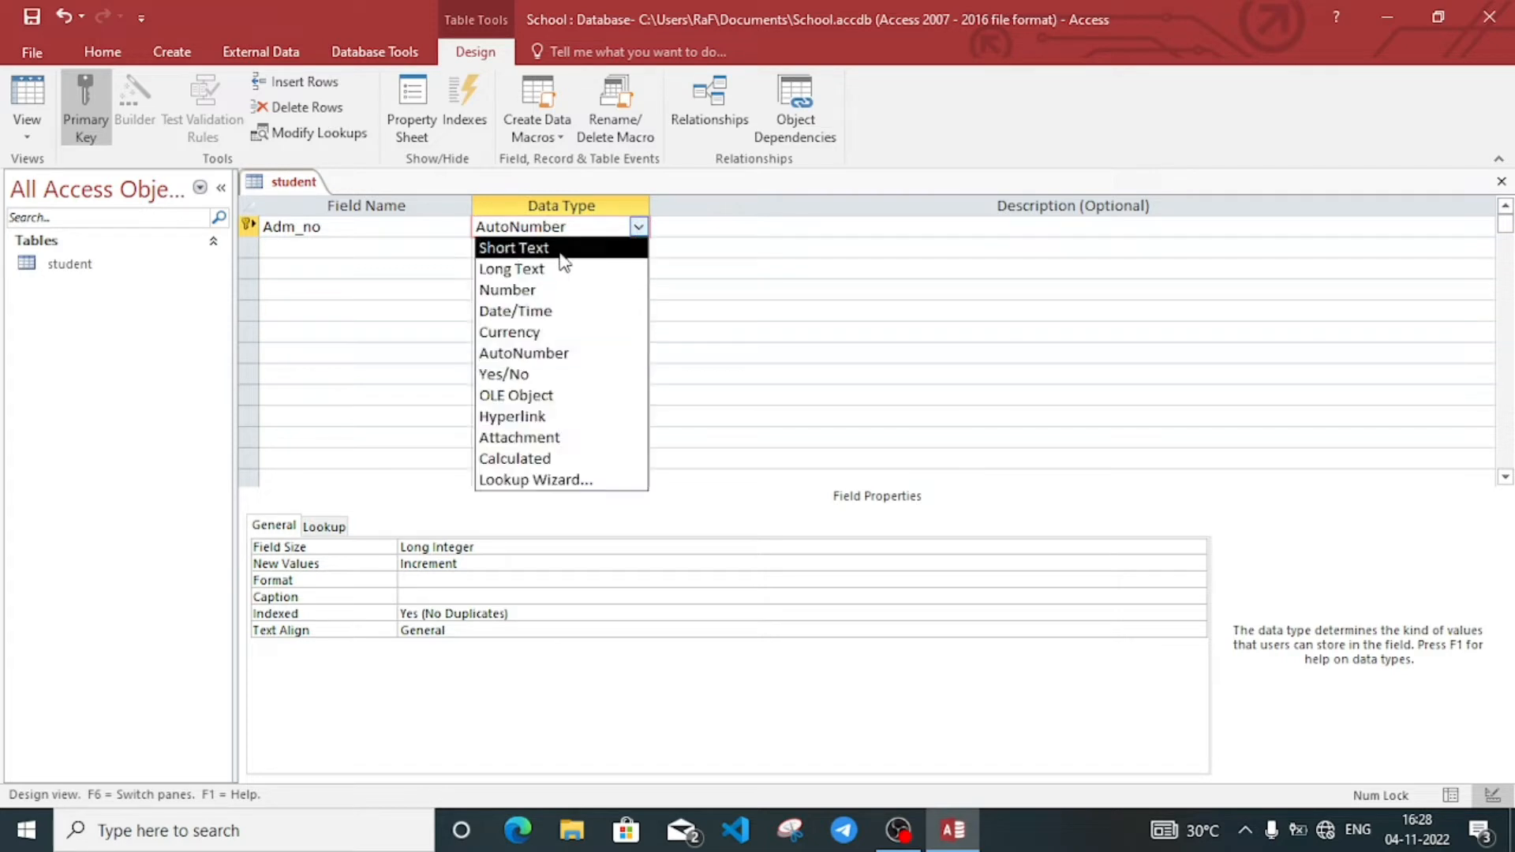
click(556, 250)
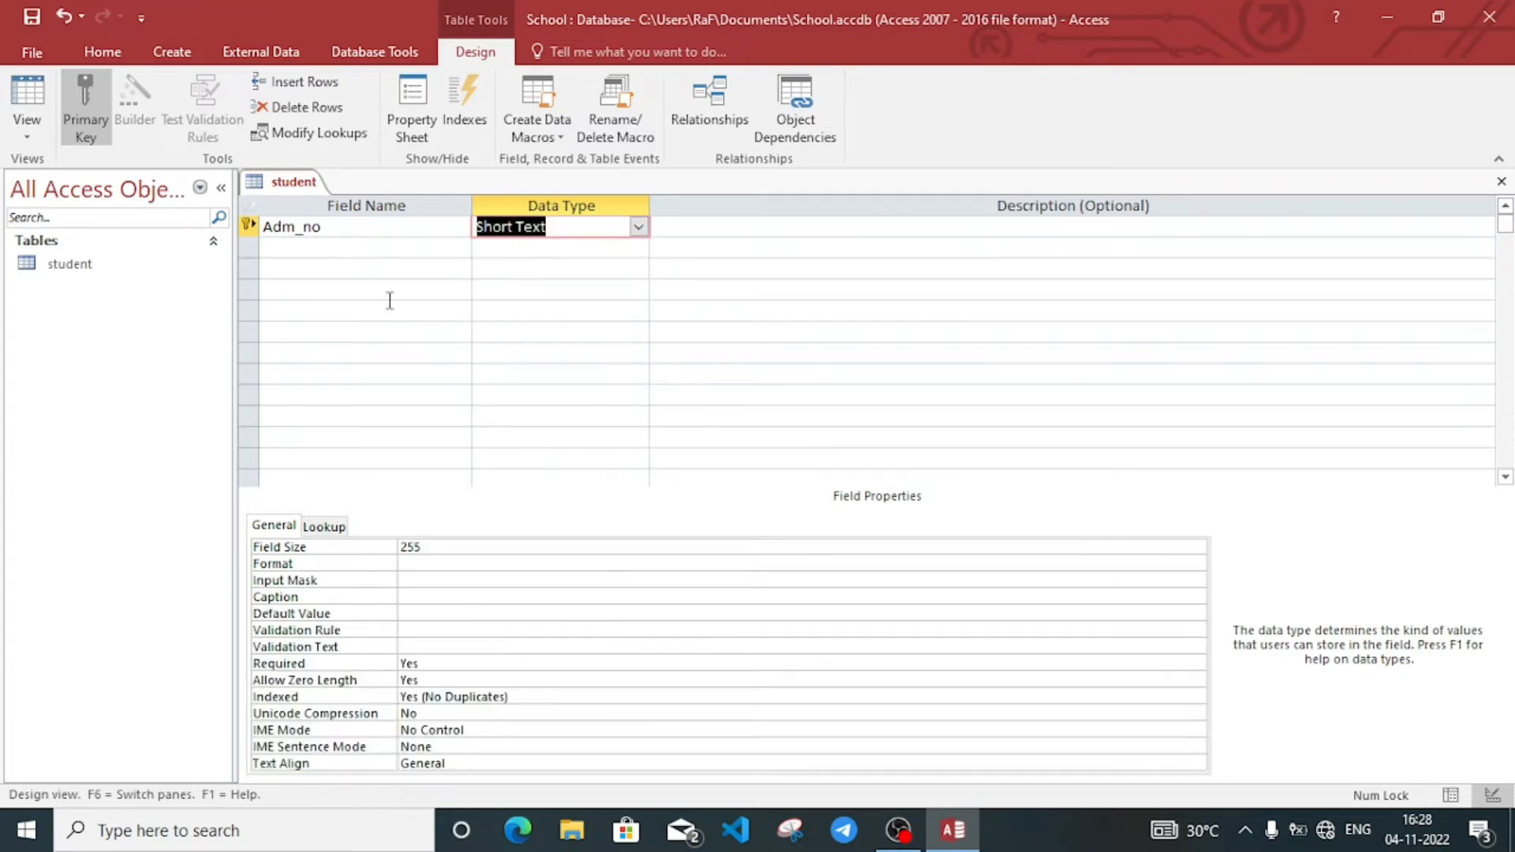
click(300, 248)
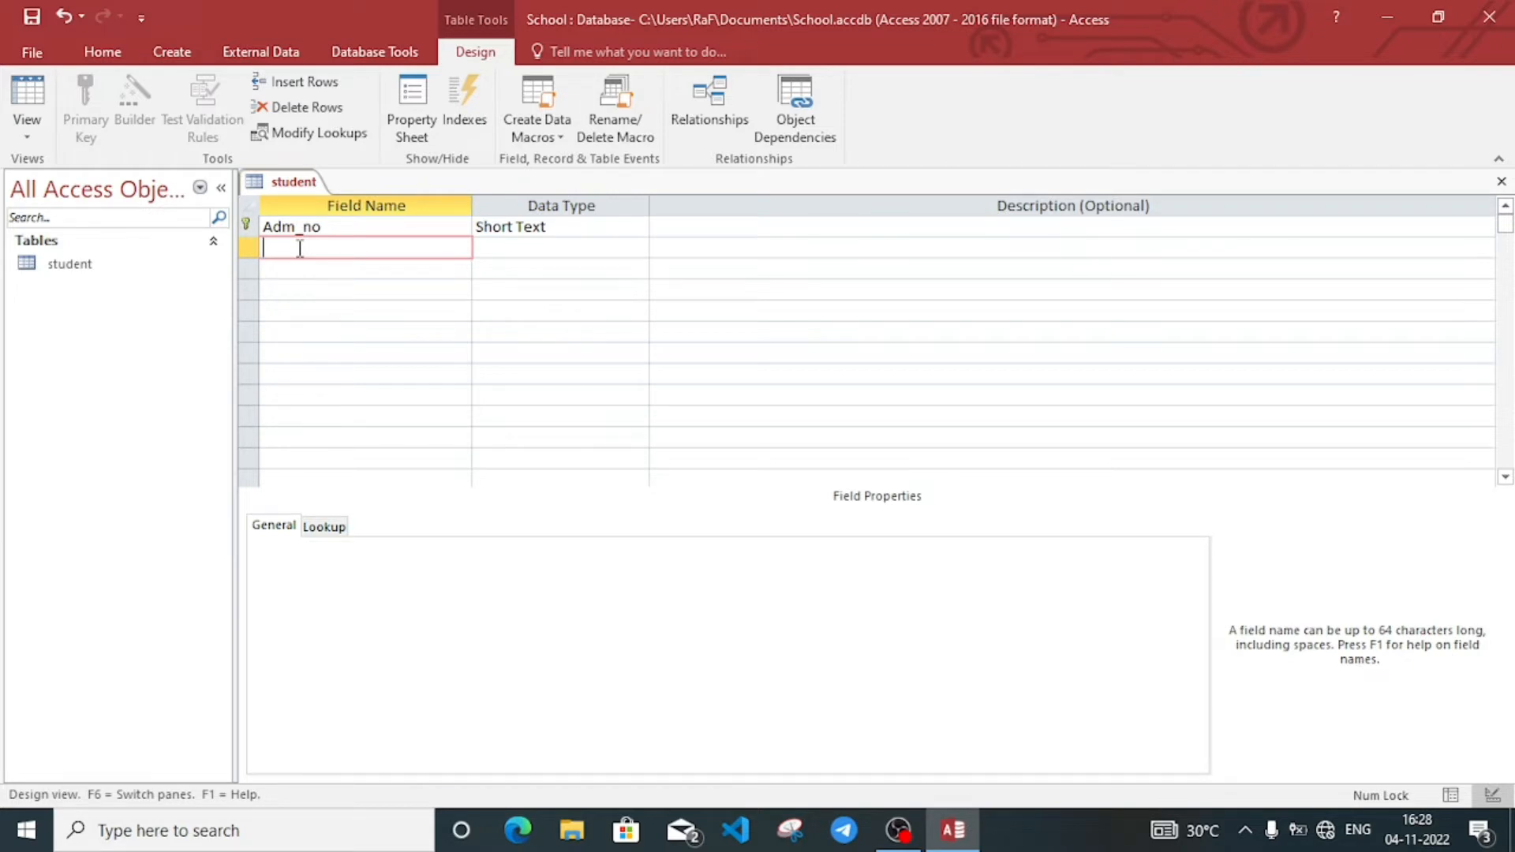
Step: Add fields S_Name (Short Text) and S_dob (Date/Time), then name the next field Gender
text(S_Name)
click(537, 251)
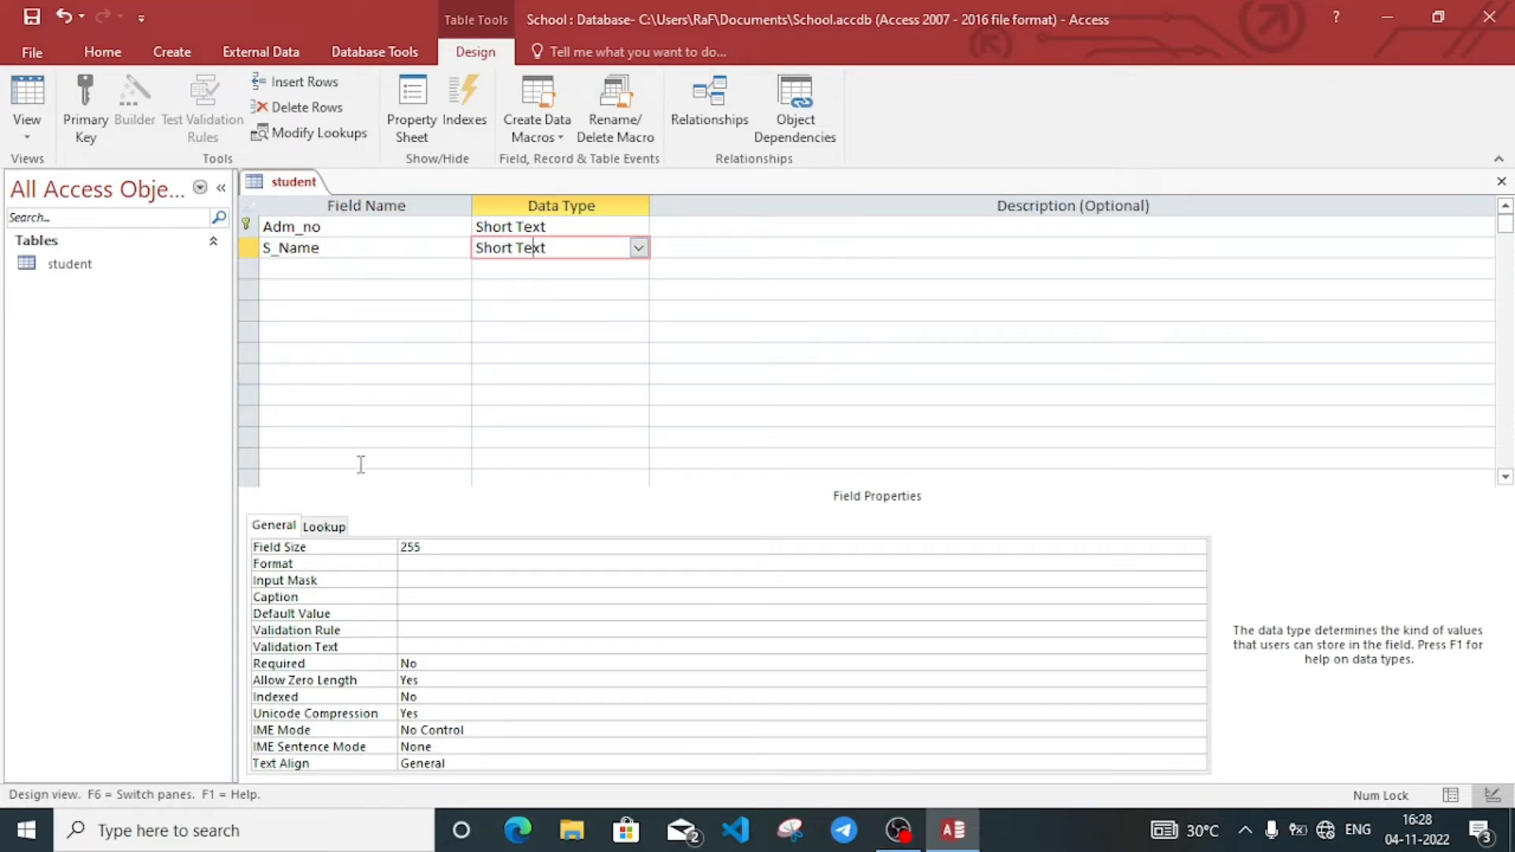
click(290, 269)
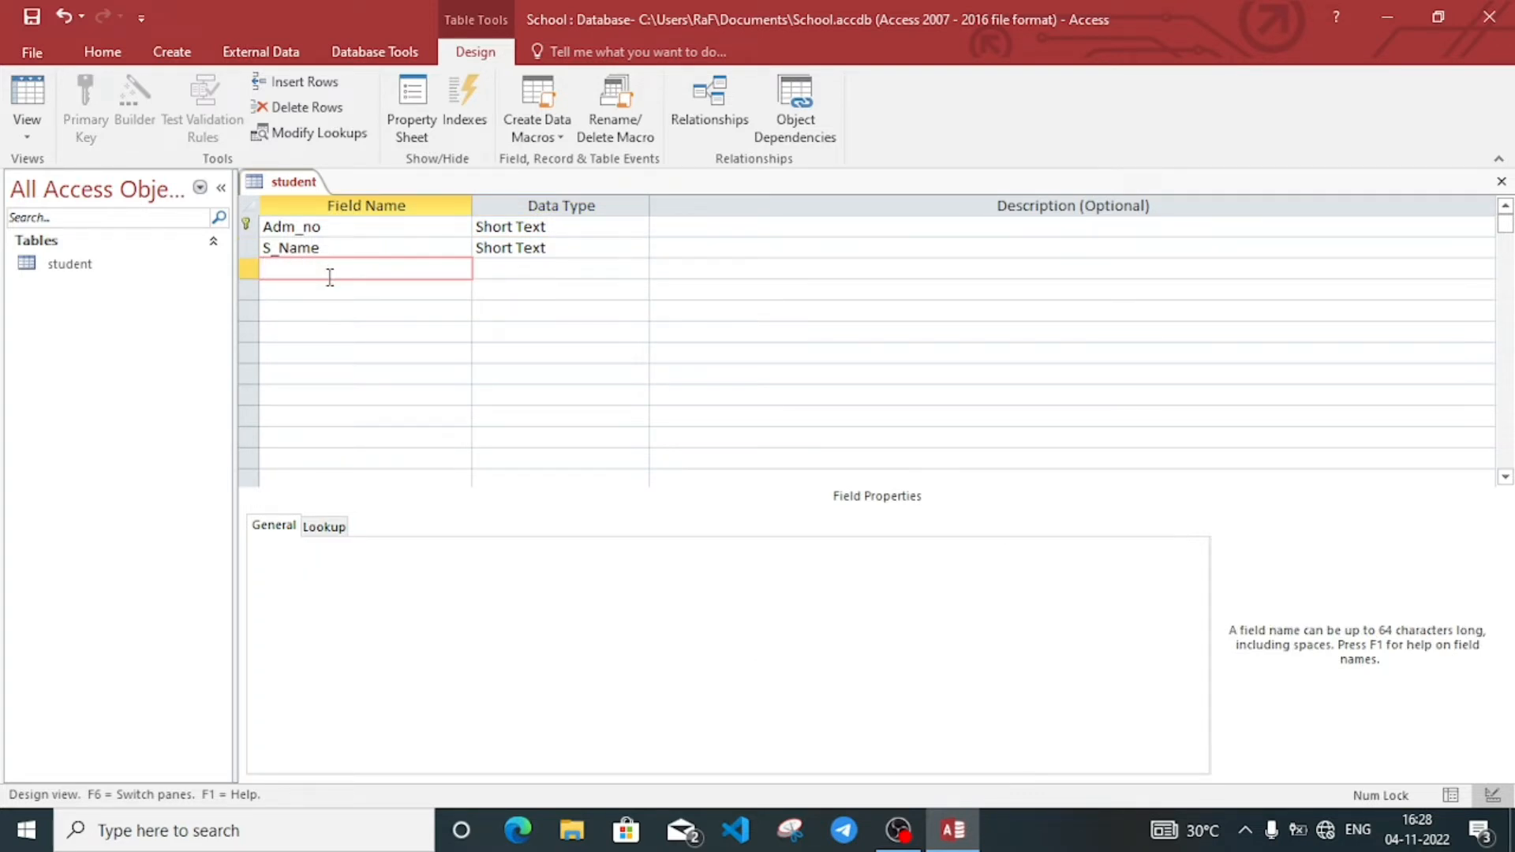
text(S_dob)
click(572, 275)
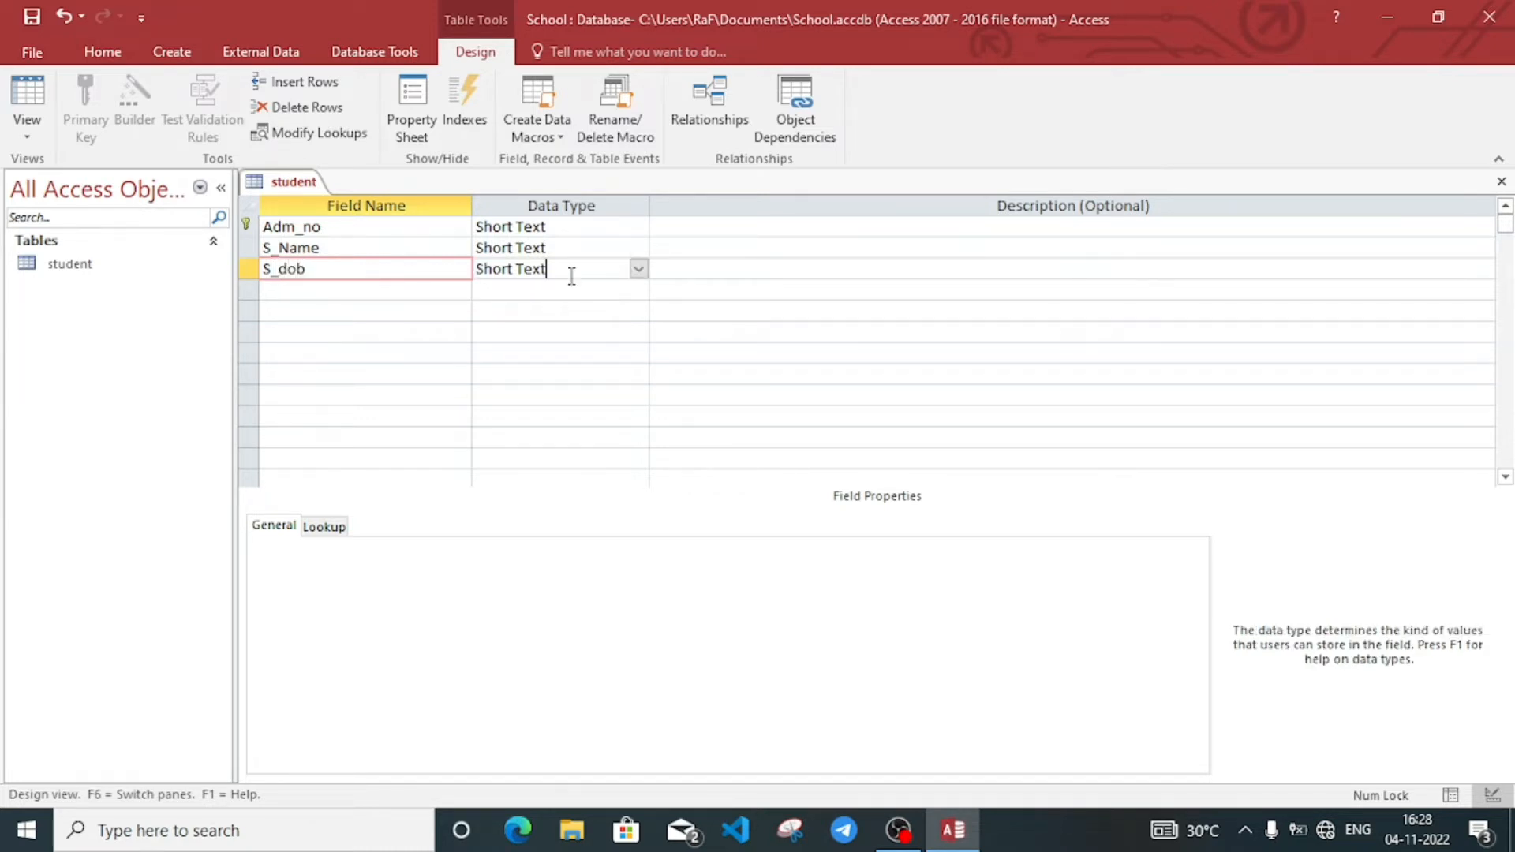
click(641, 271)
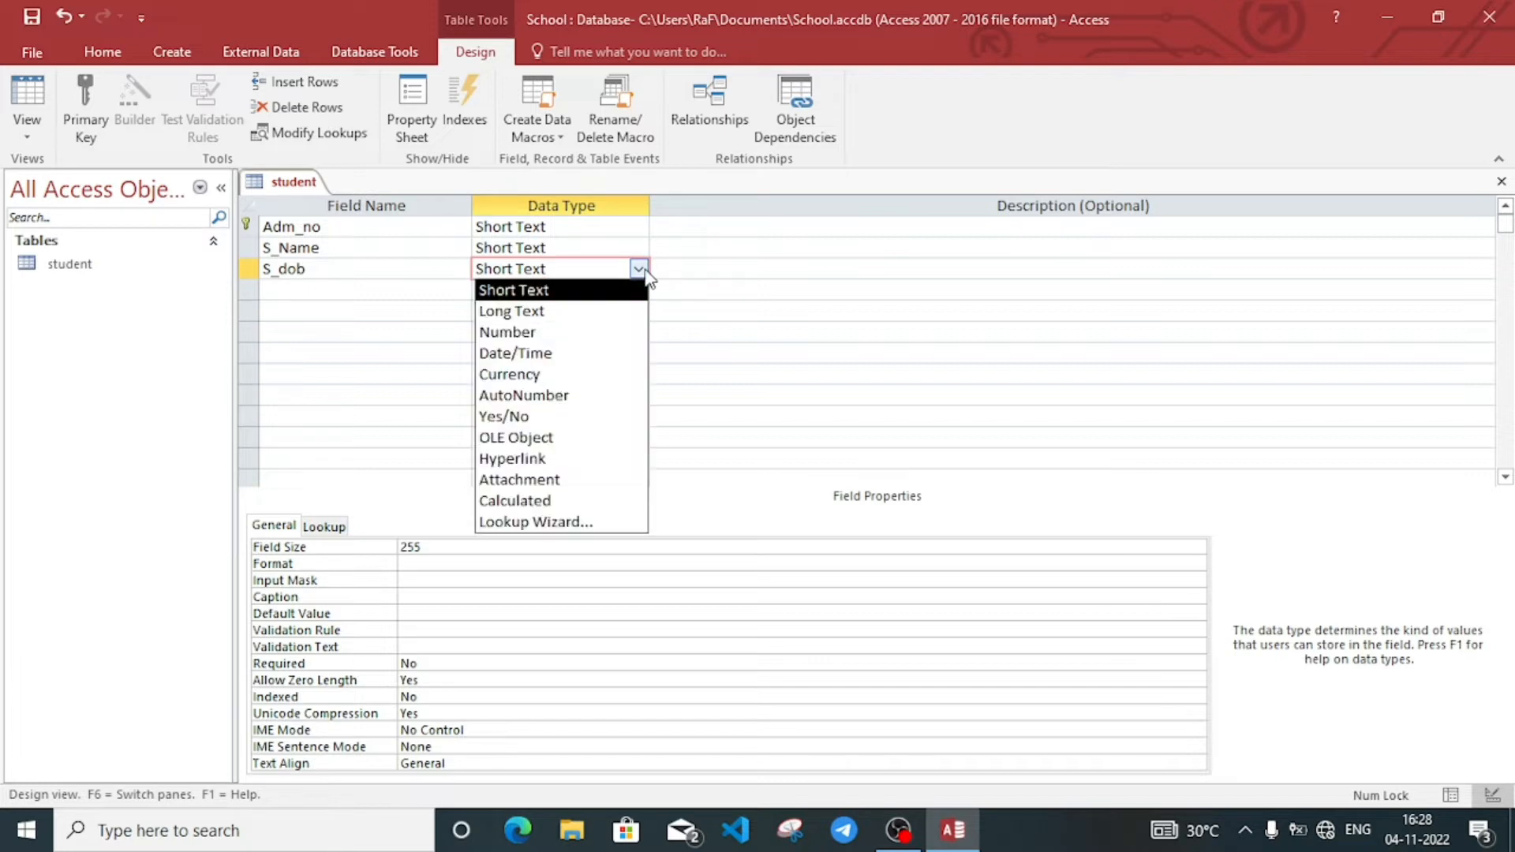
click(527, 355)
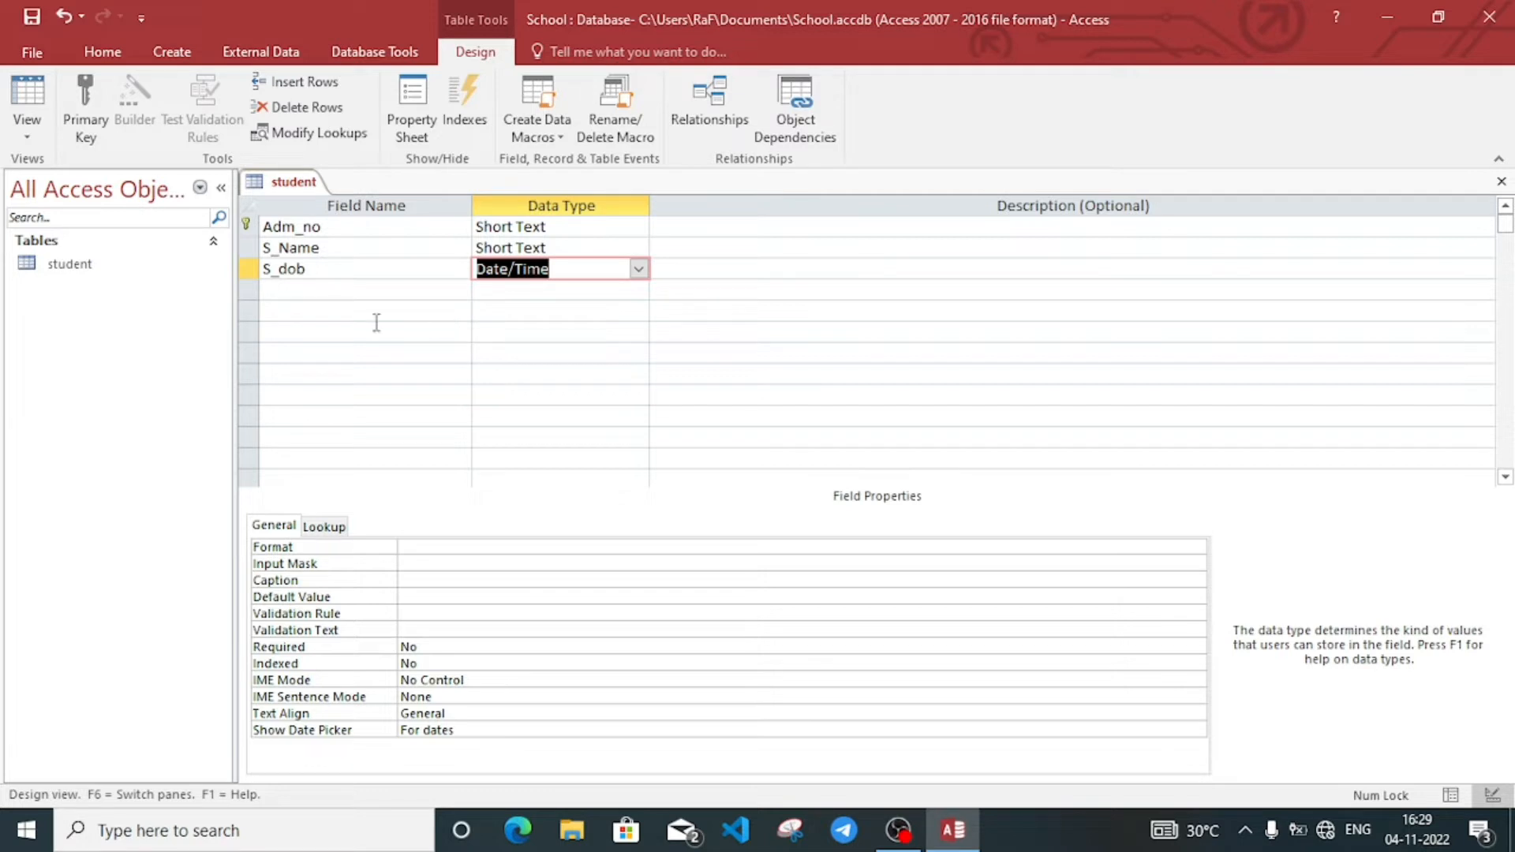
click(293, 291)
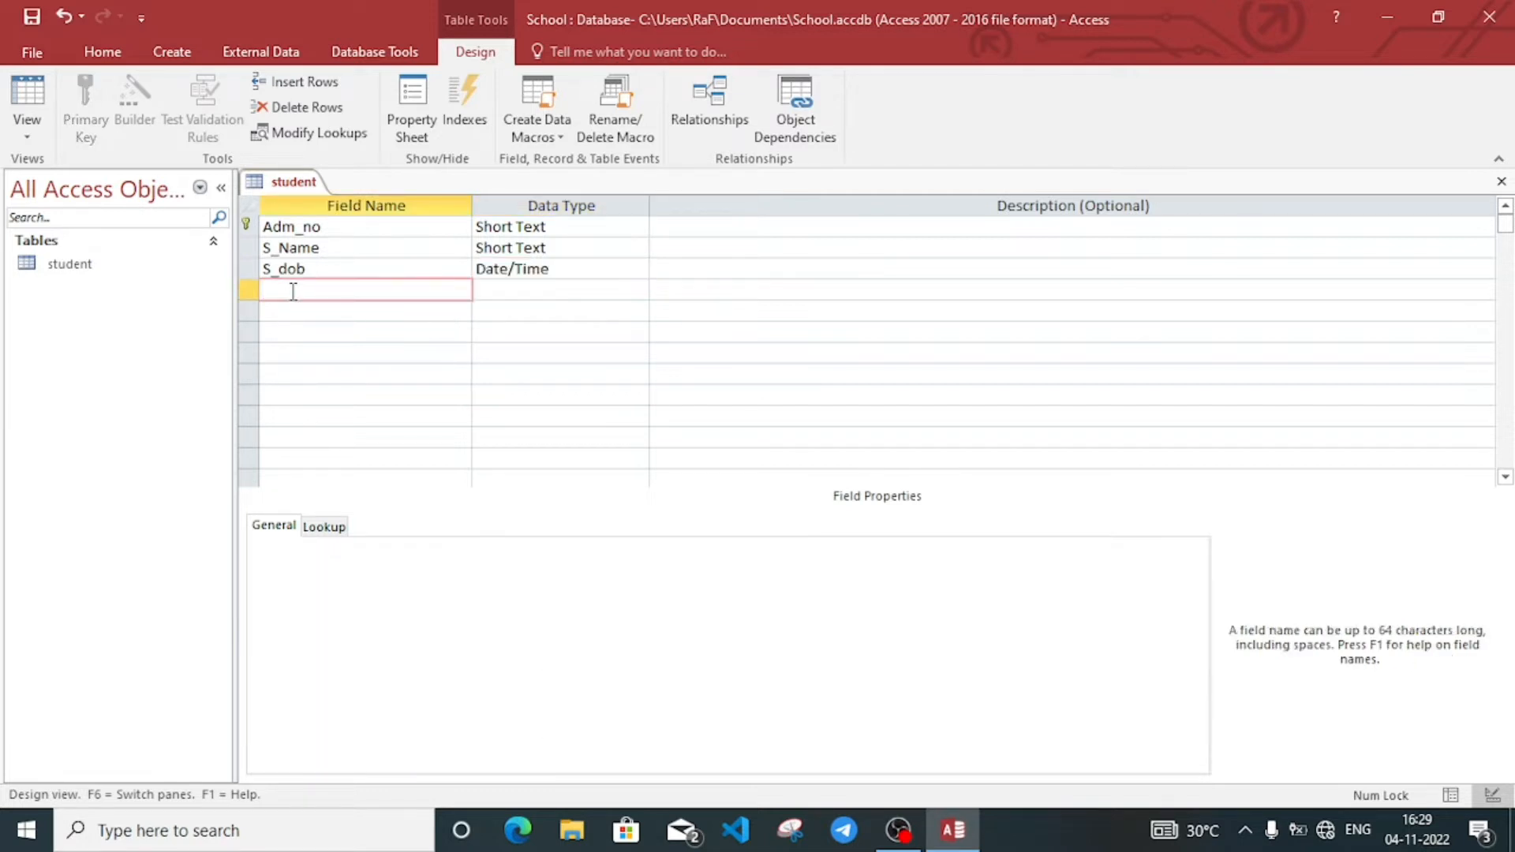
text(Gender)
Step: Make Gender a lookup field offering Female and Male, limited to the list
click(538, 290)
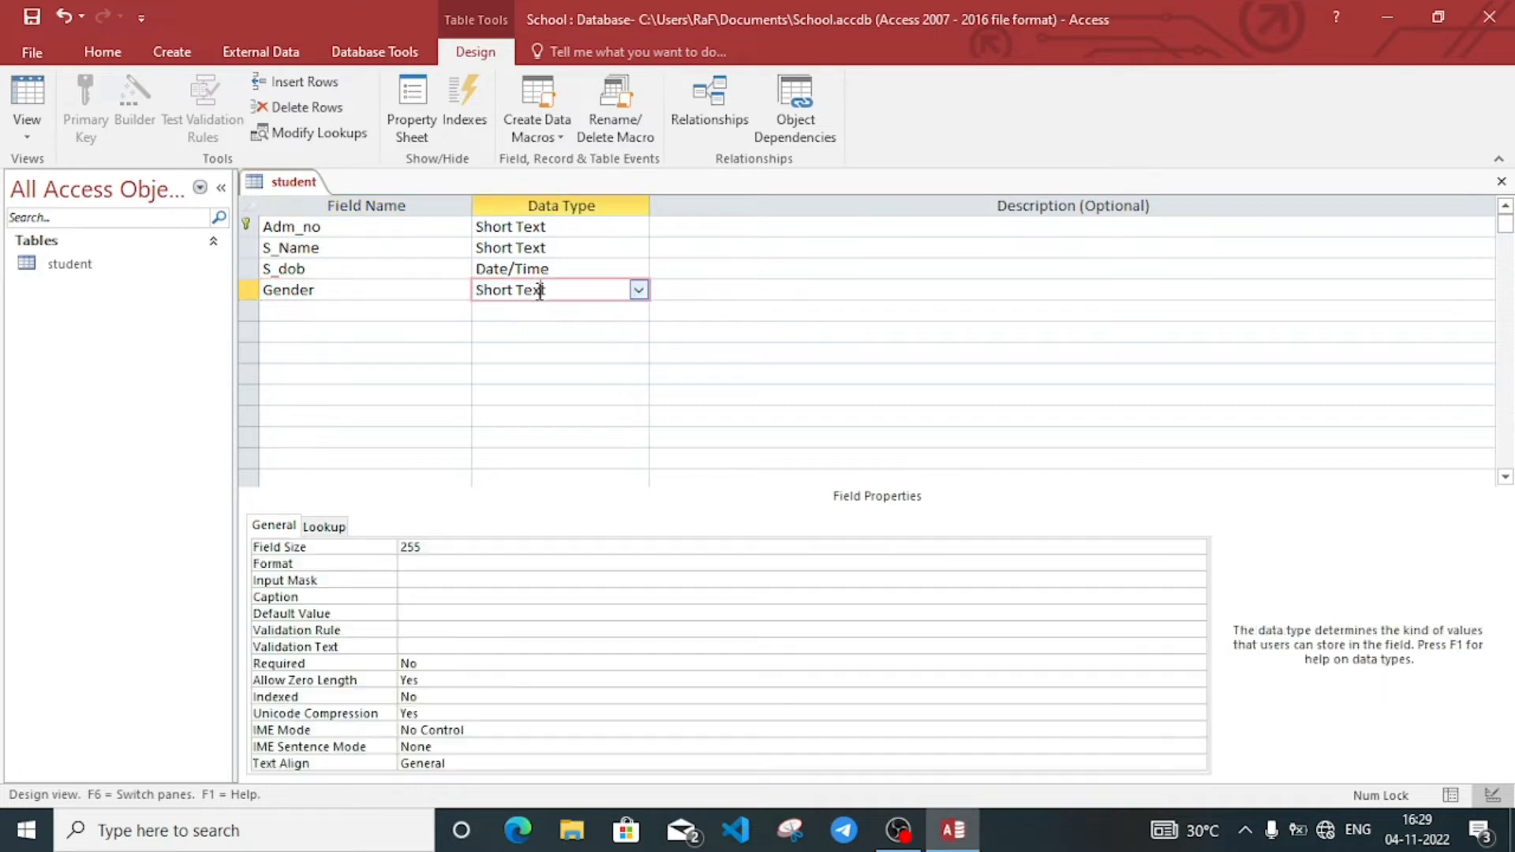
click(640, 296)
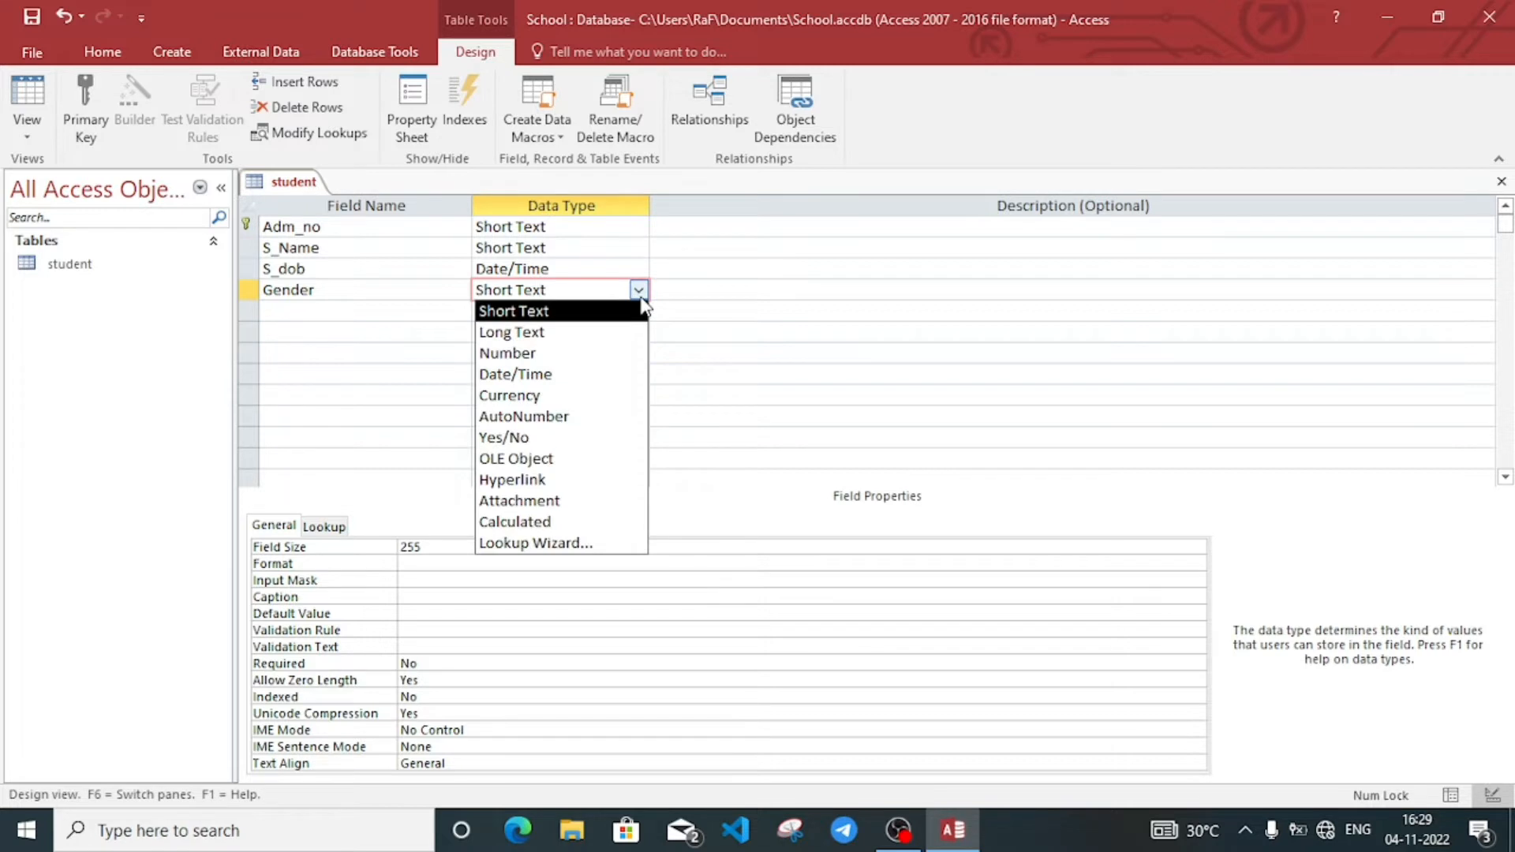
click(549, 545)
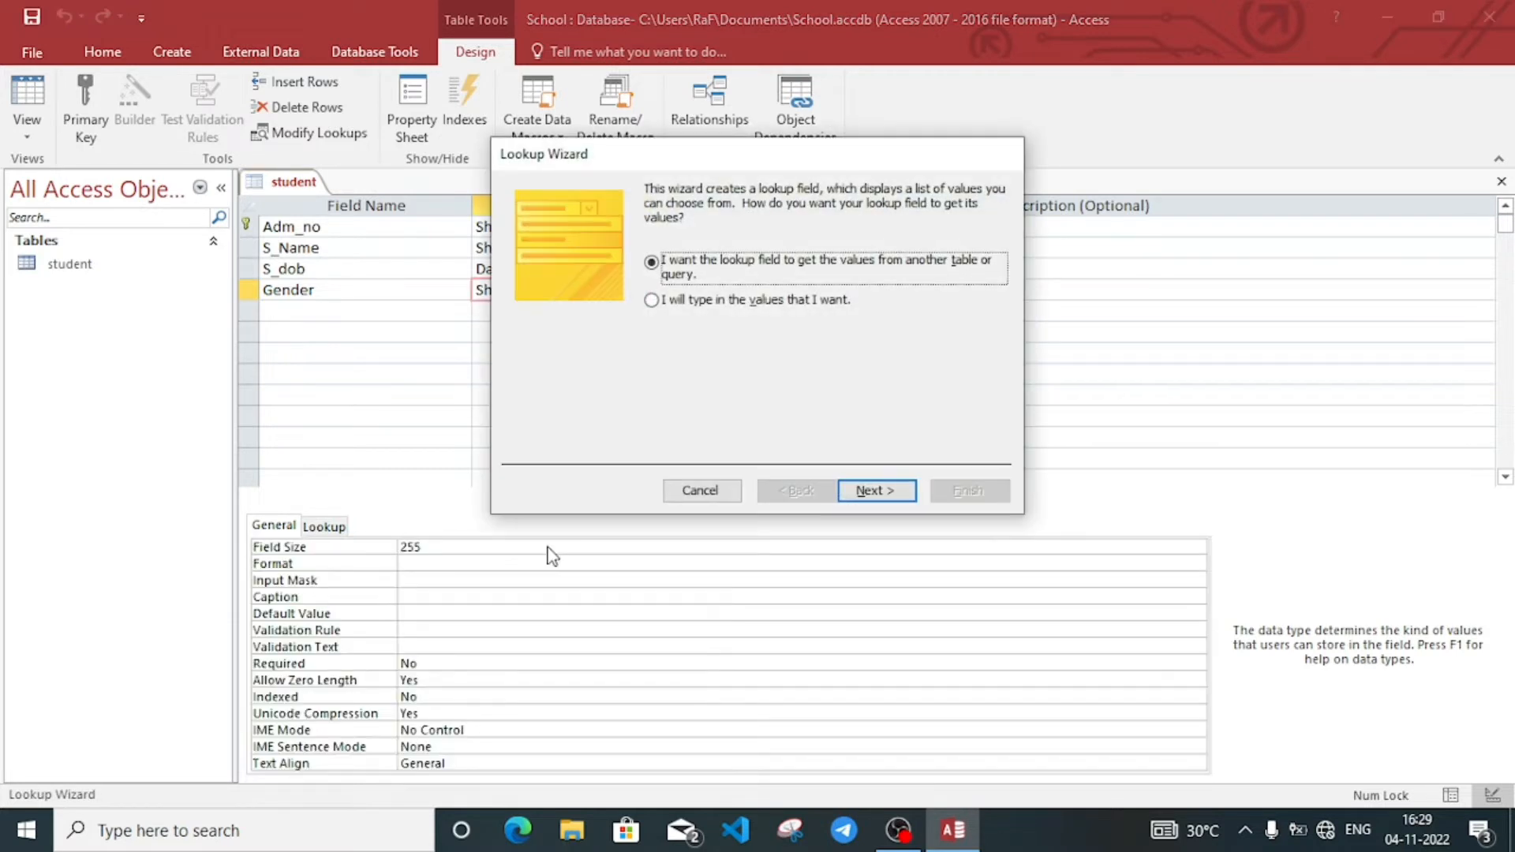
click(680, 303)
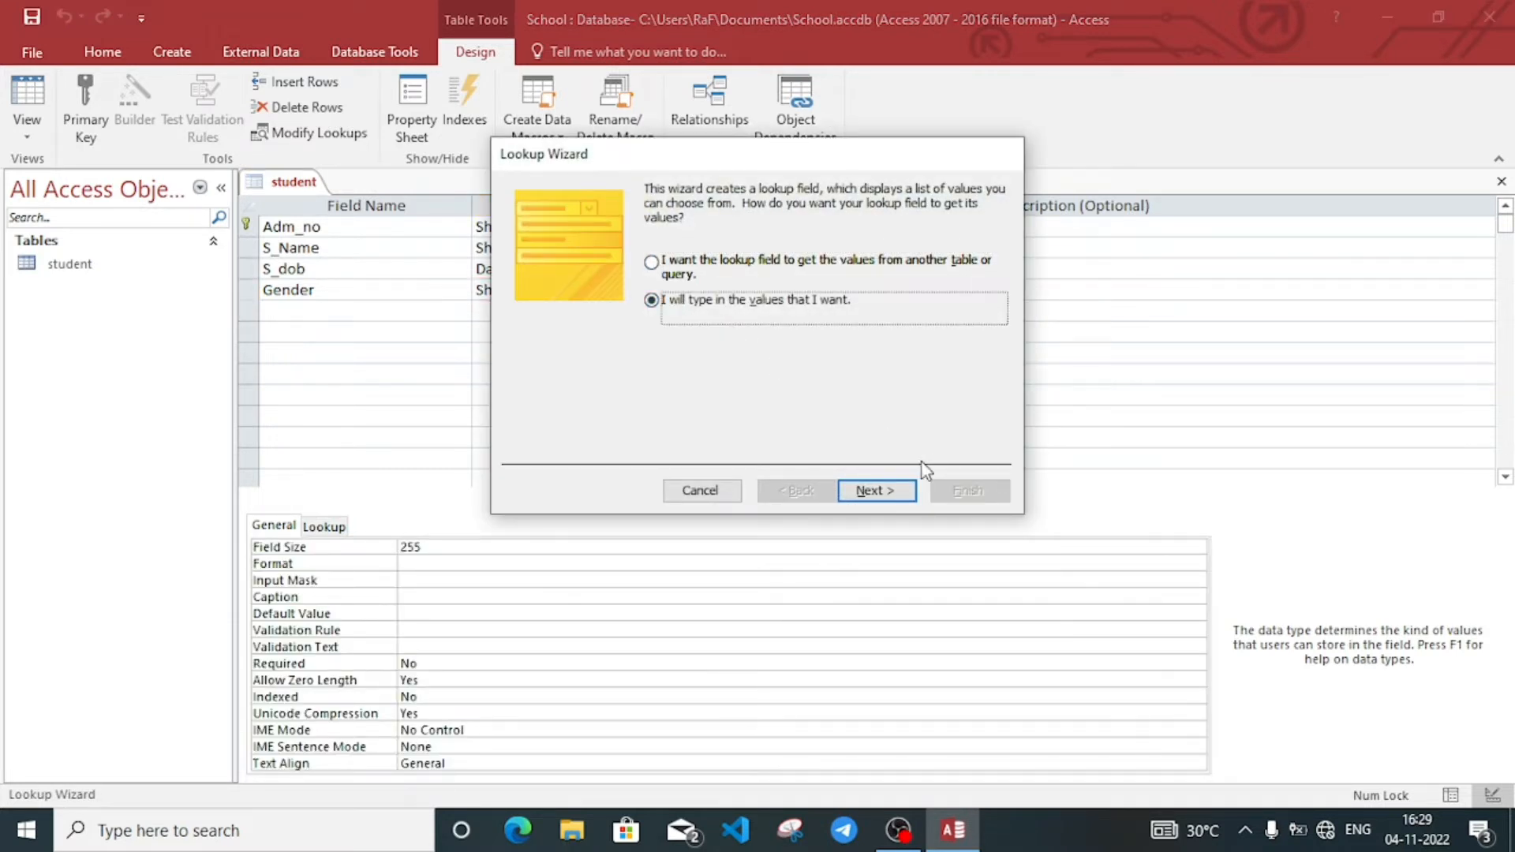
click(882, 490)
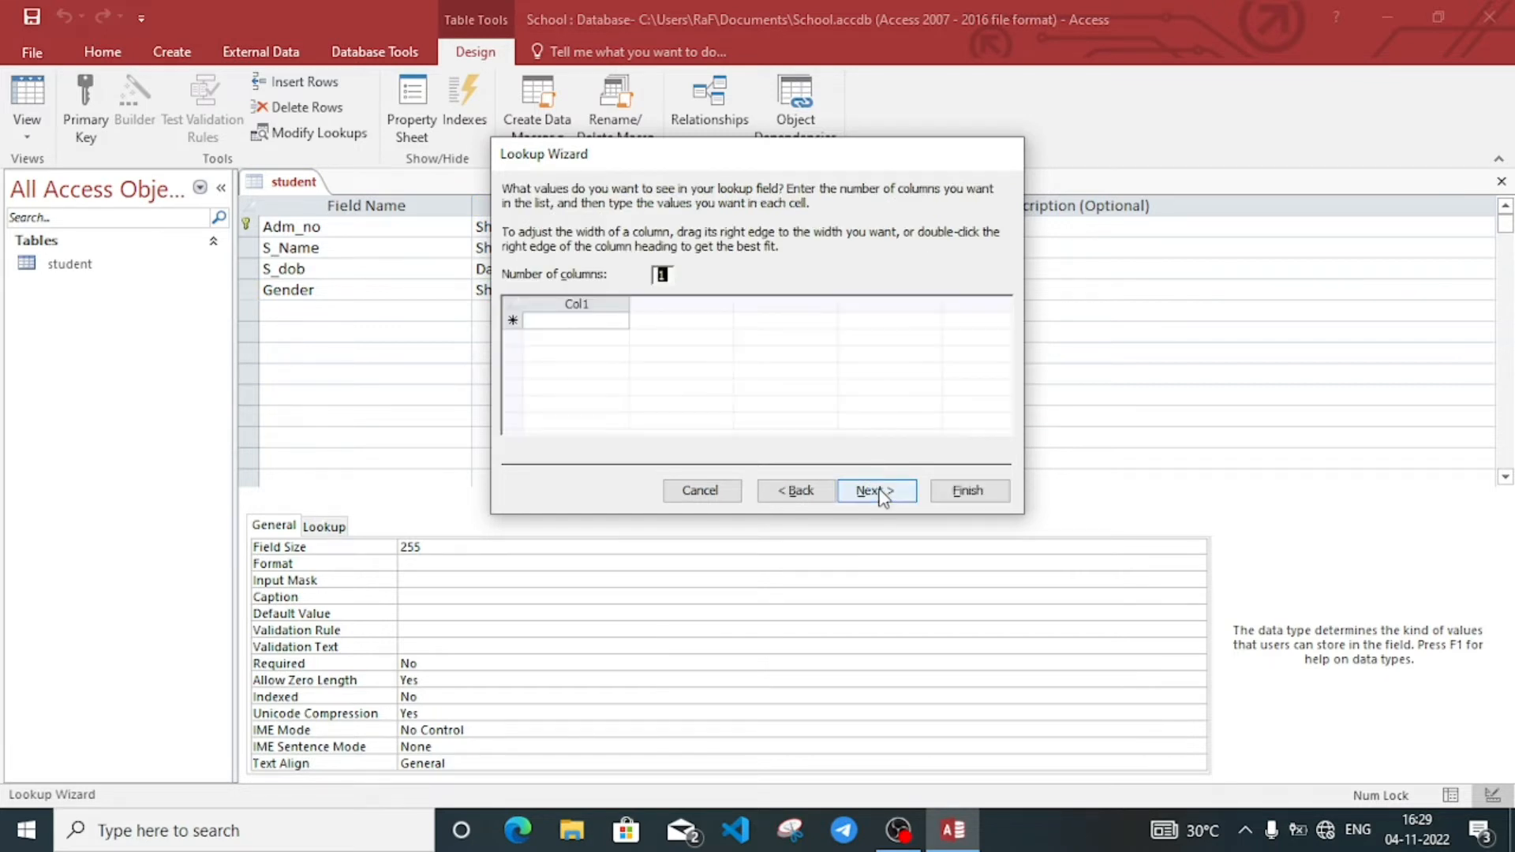
click(591, 321)
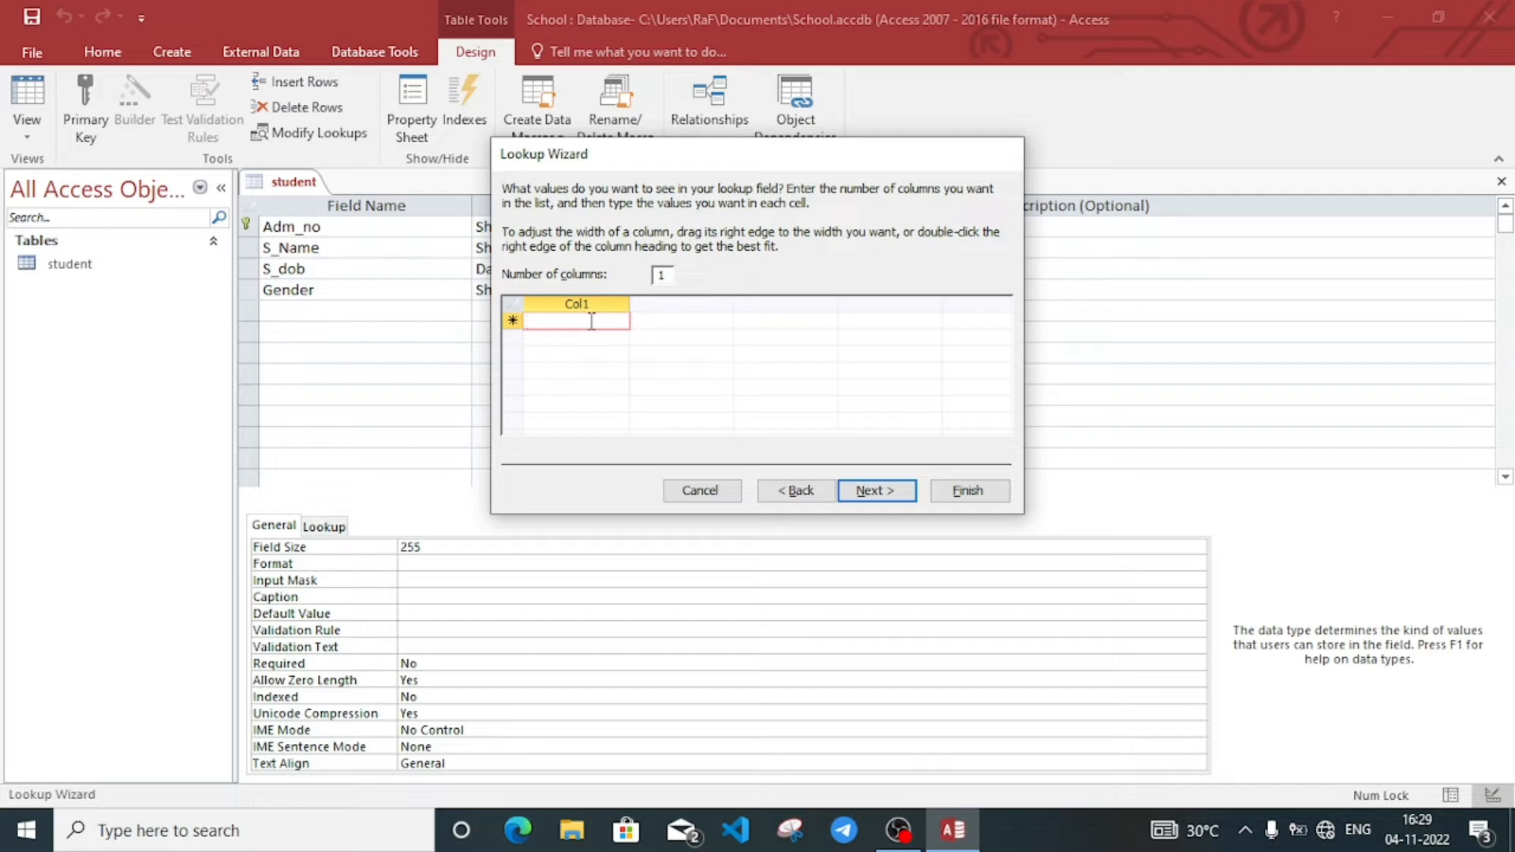
text(Fem)
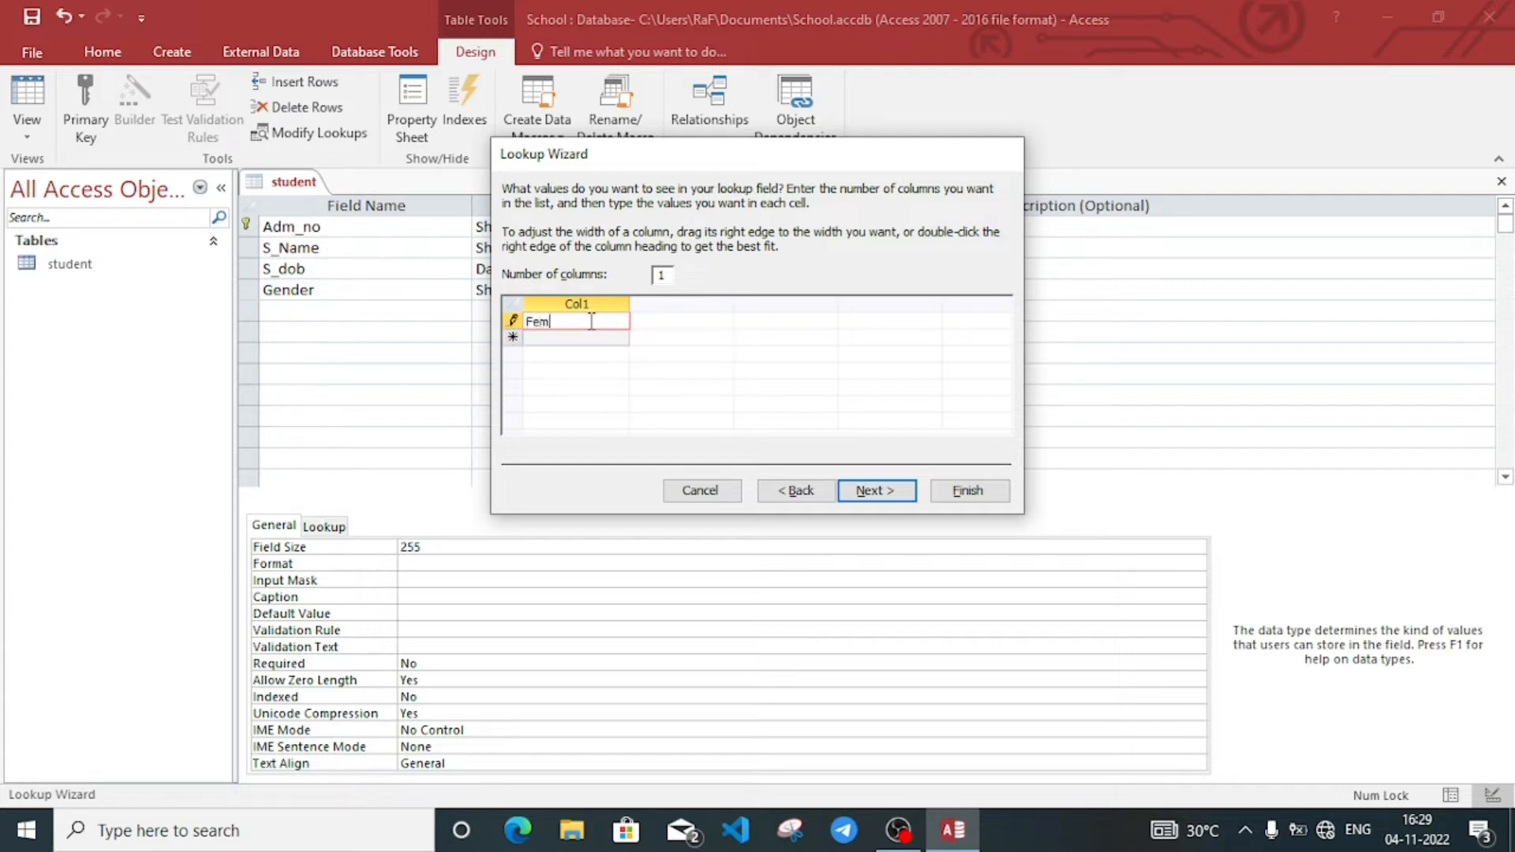
text(ale)
click(579, 339)
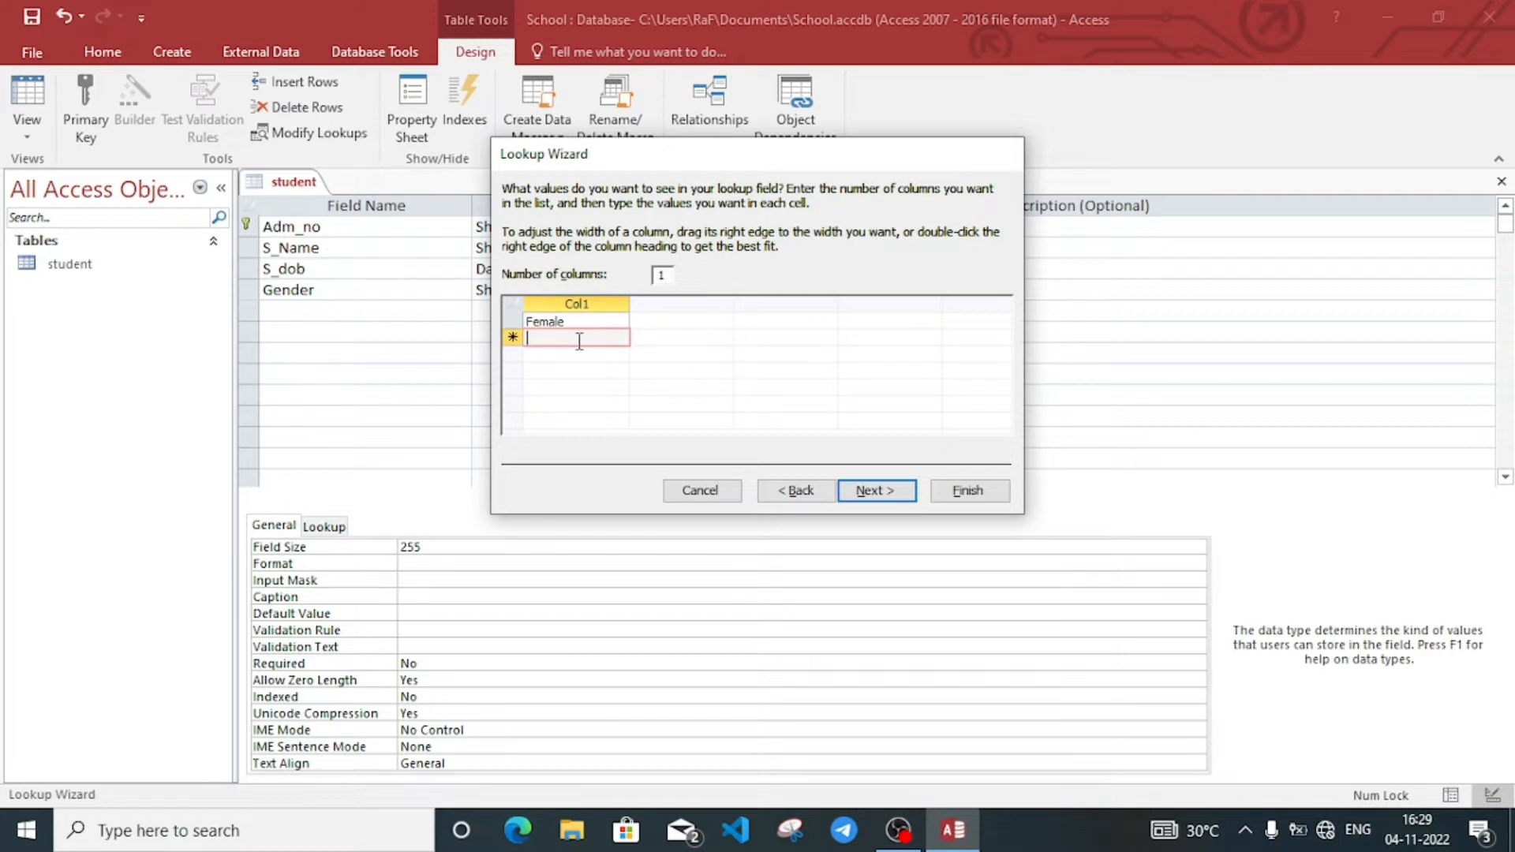
text(Male)
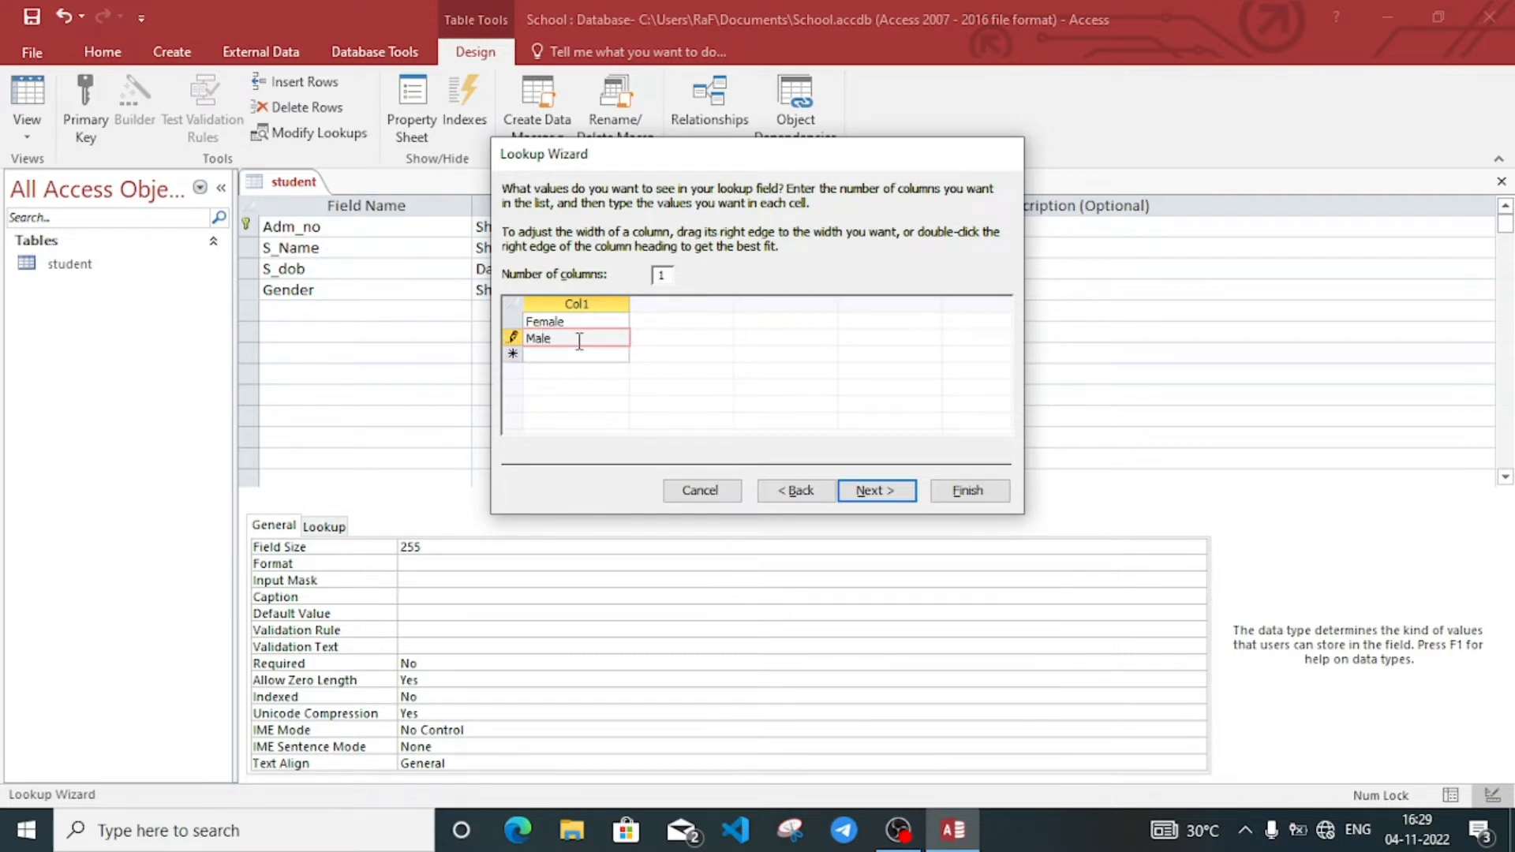
click(872, 493)
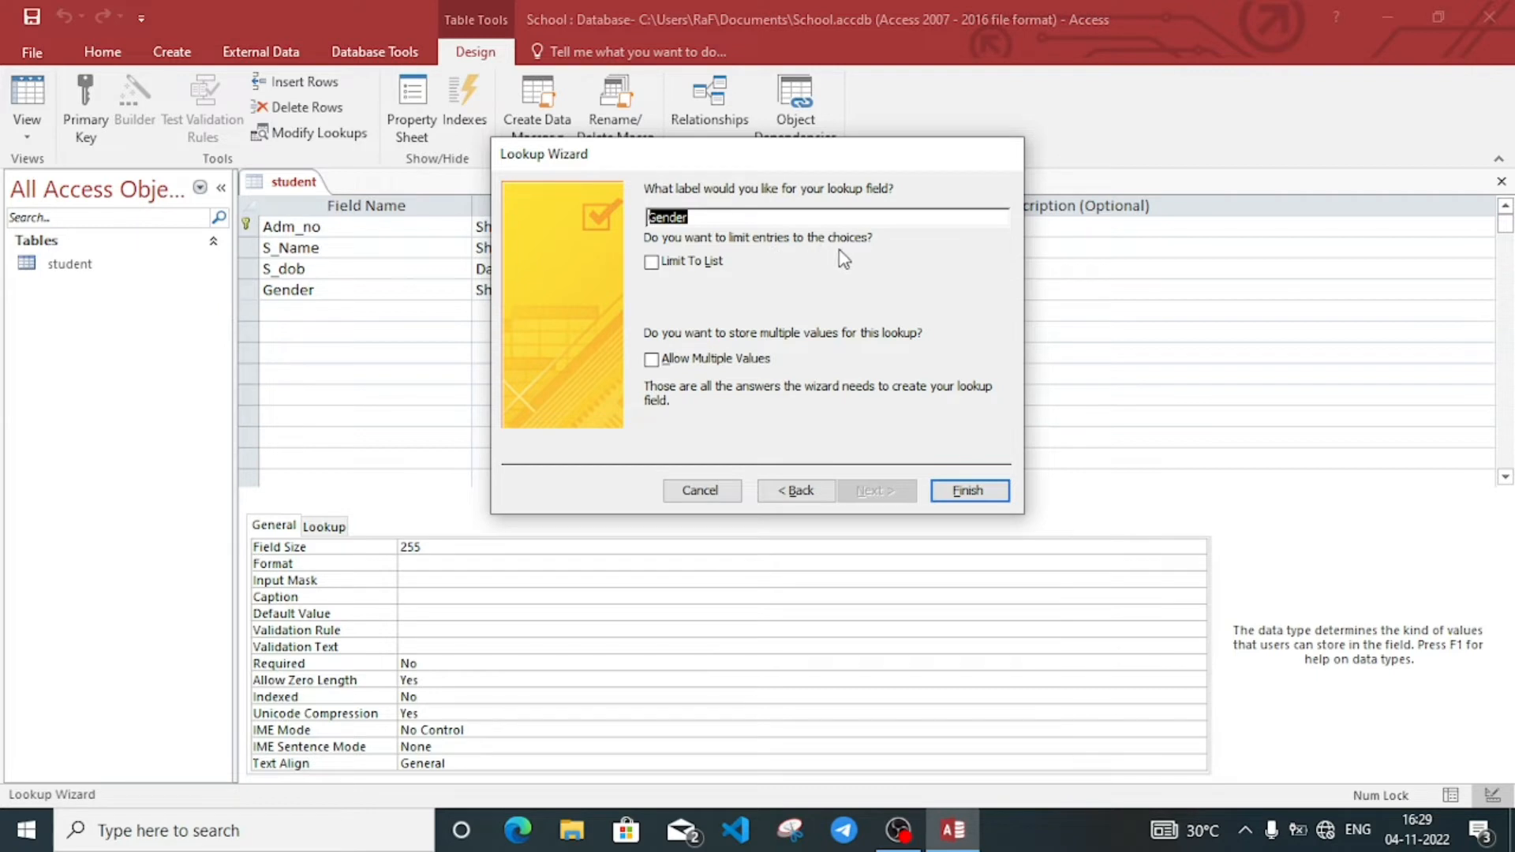
click(651, 262)
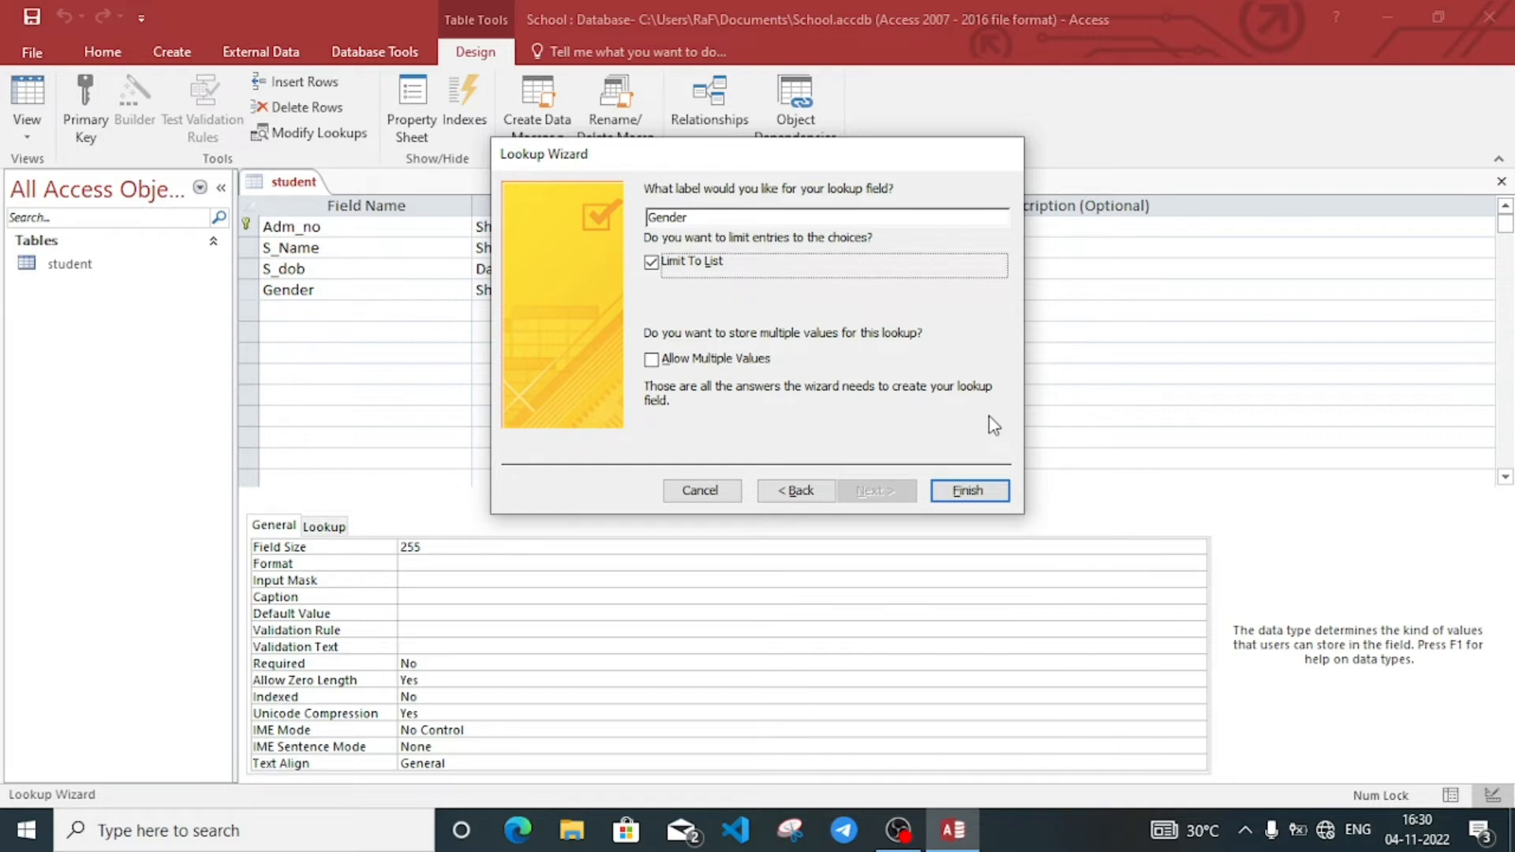
click(977, 491)
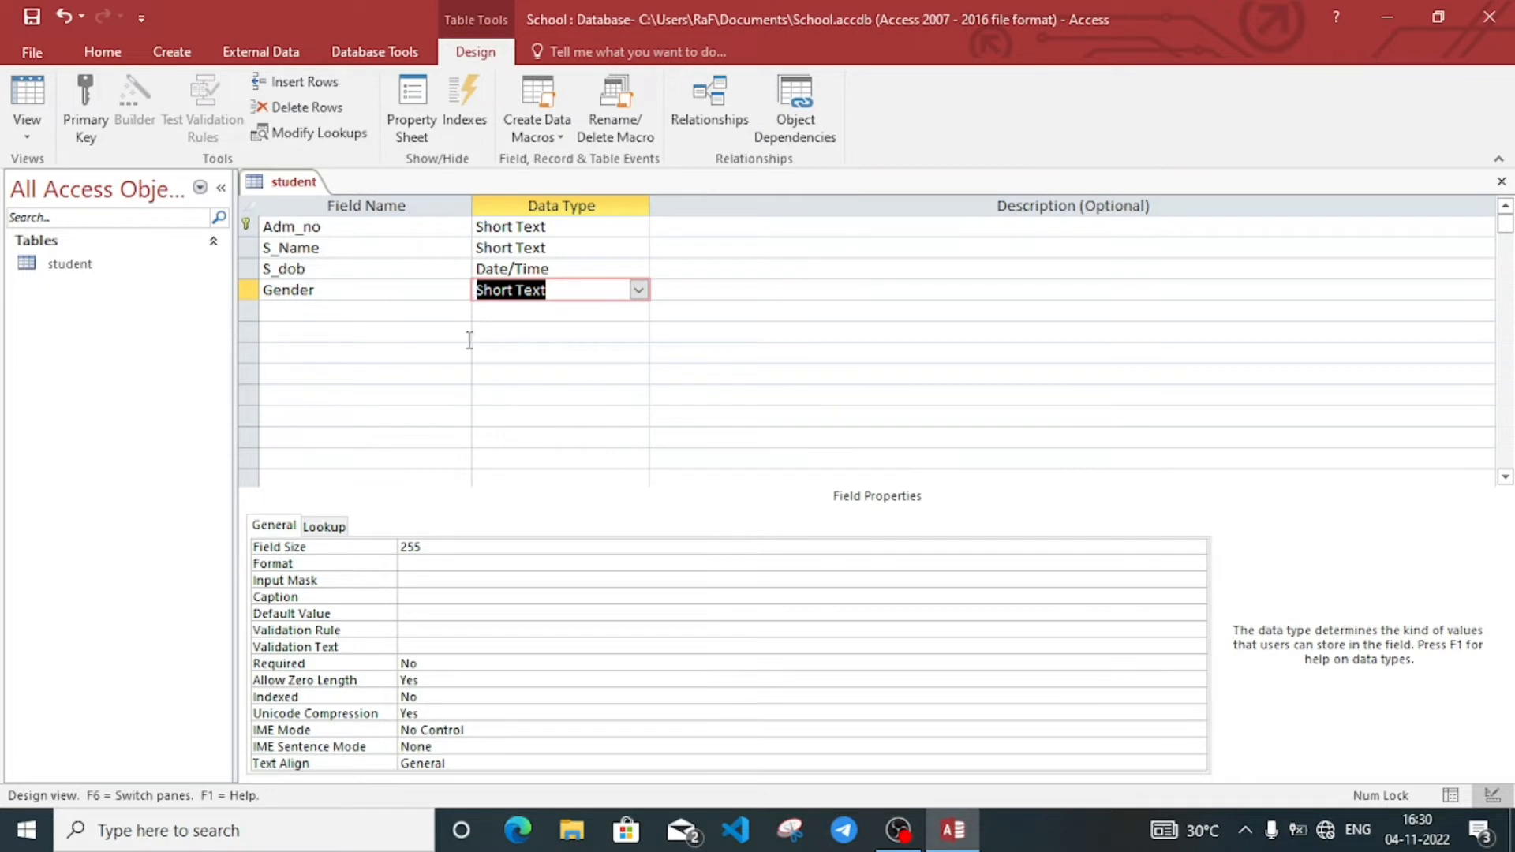
Step: Add a Short Text field Phone with field size 11
click(310, 309)
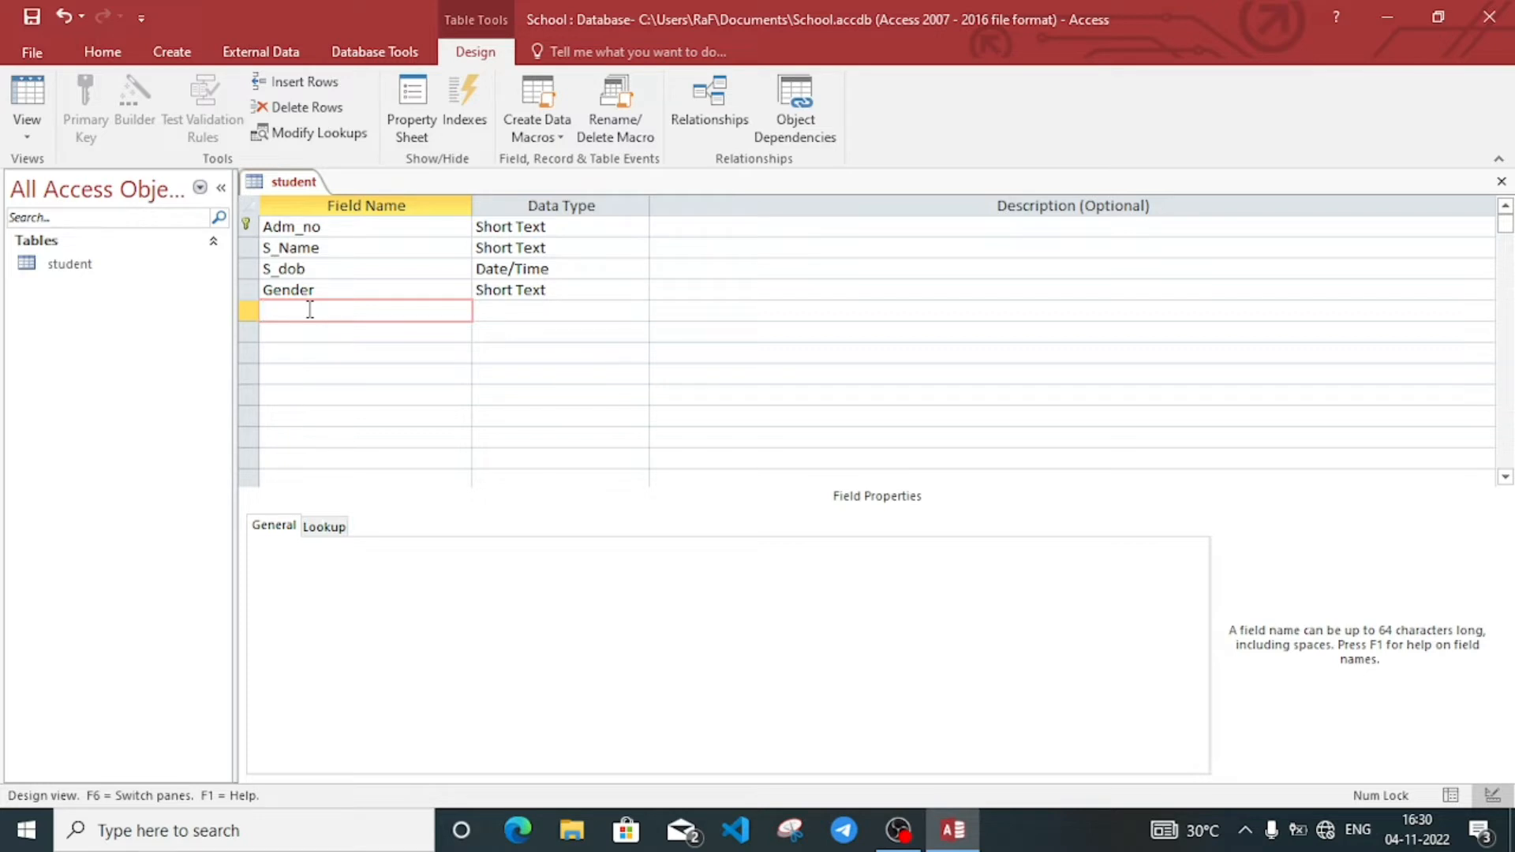
text(Phone)
click(595, 311)
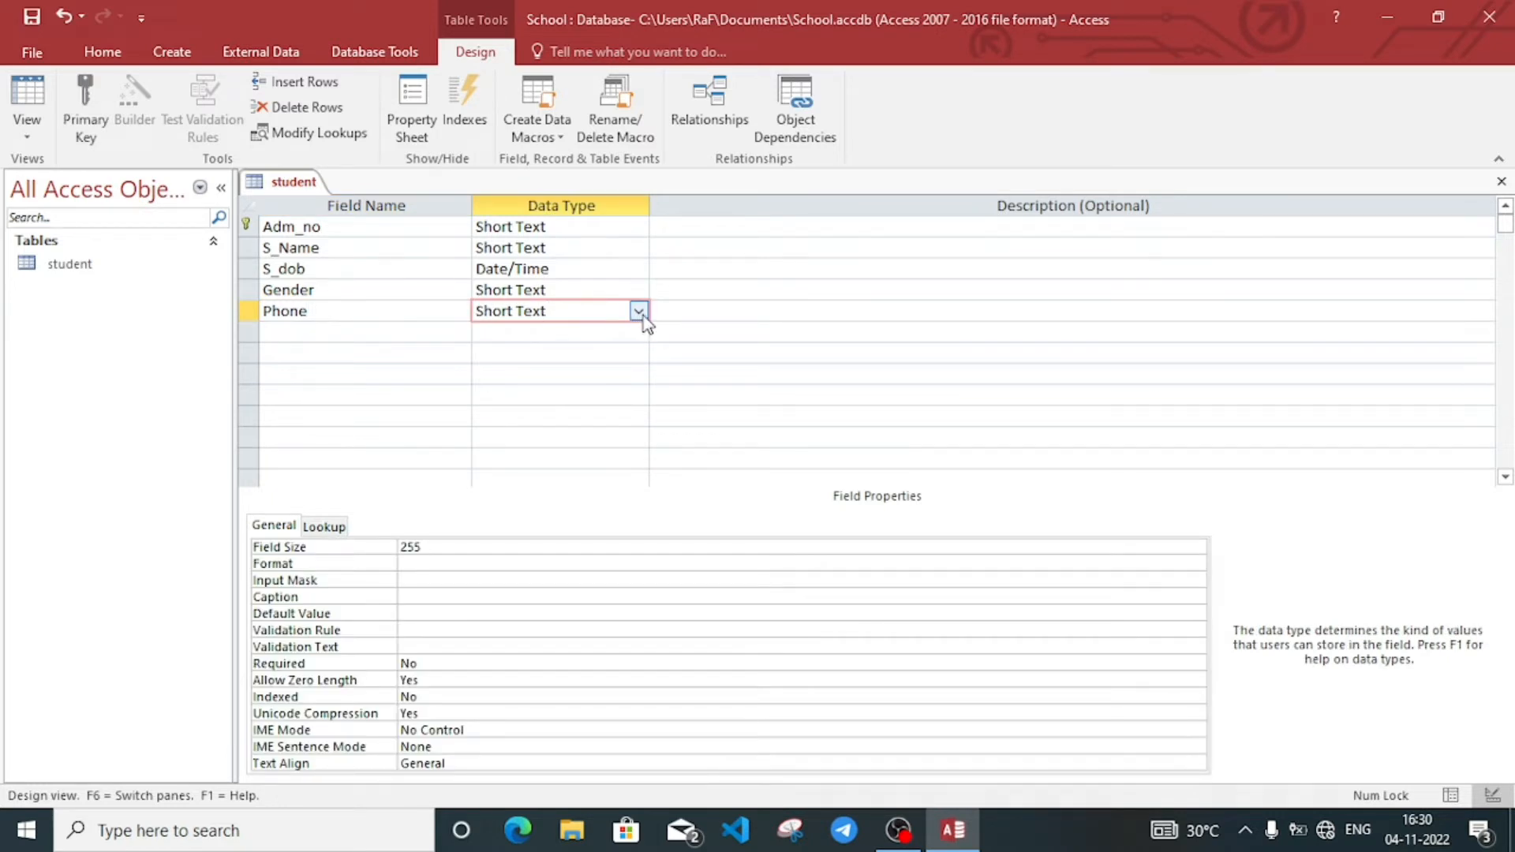
click(443, 545)
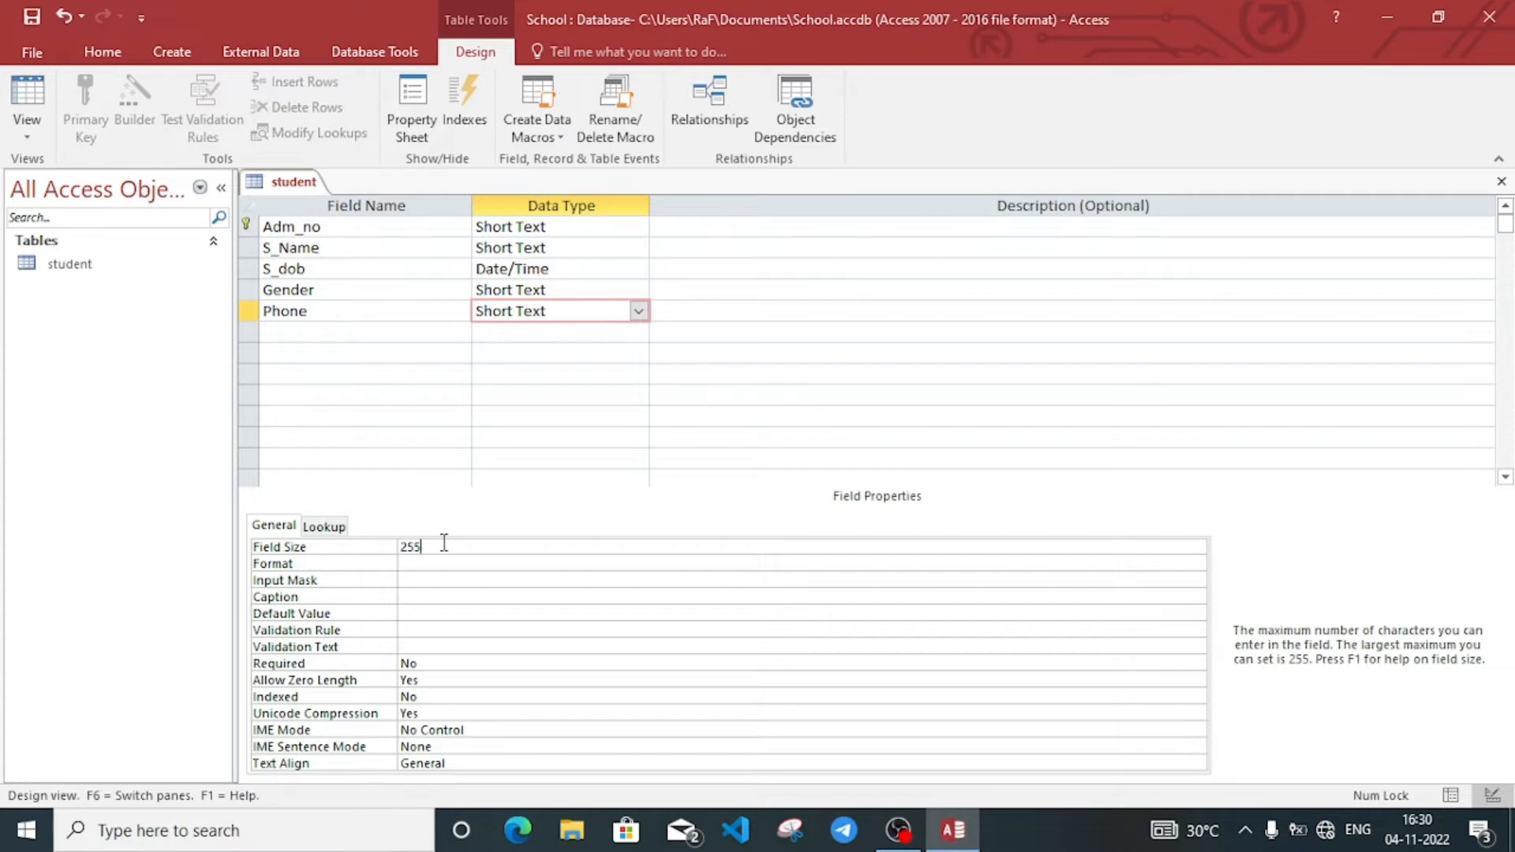
key(BackSpace)
key(BackSpace)
key(BackSpace)
text(11)
Step: Add a Short Text field Address and review the Adm_no and S_dob settings
click(331, 329)
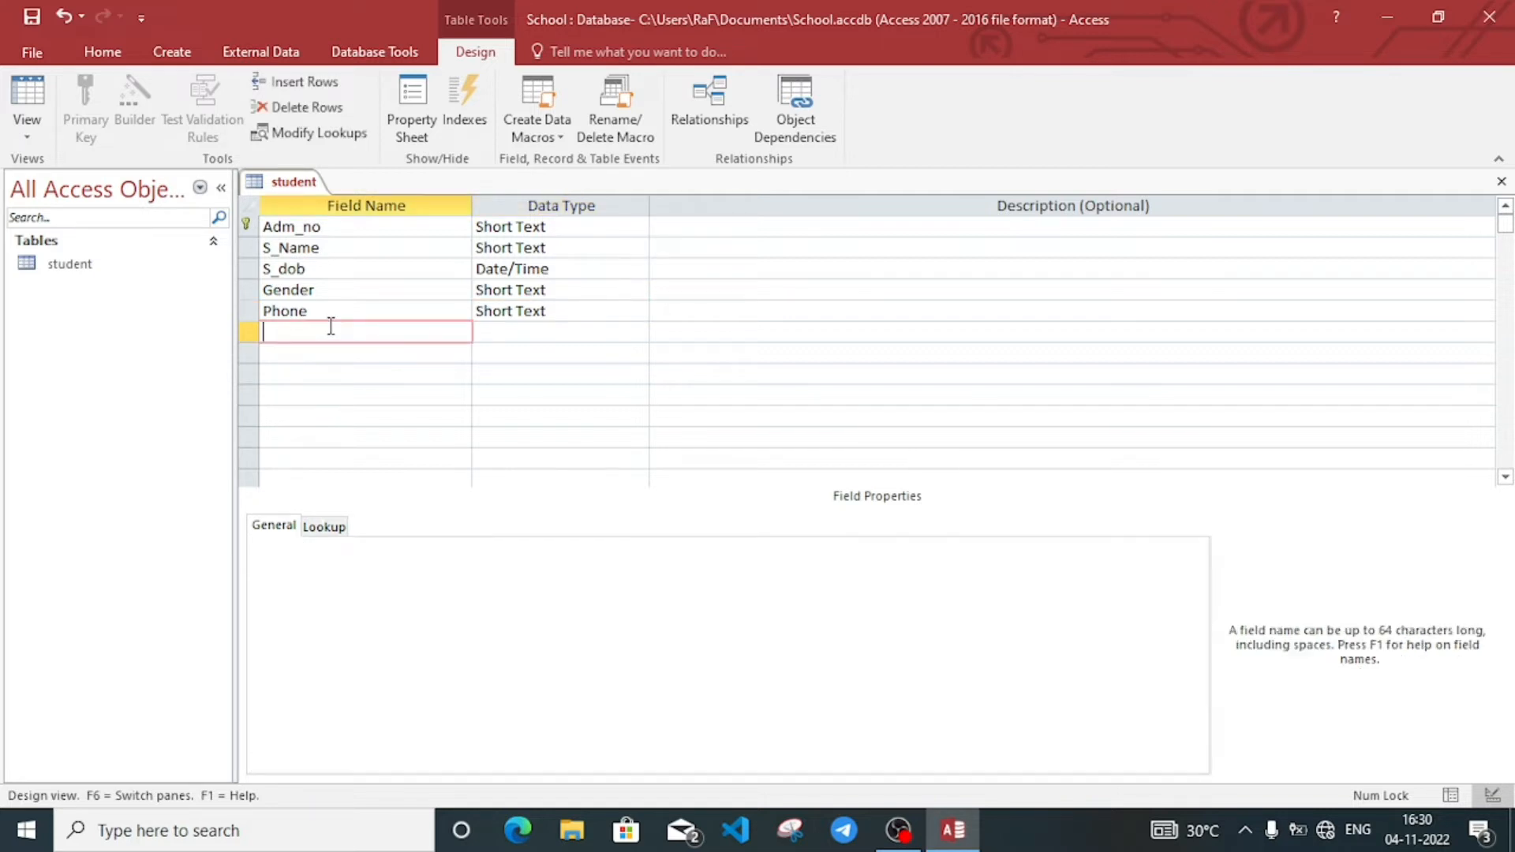
text(Address)
click(519, 332)
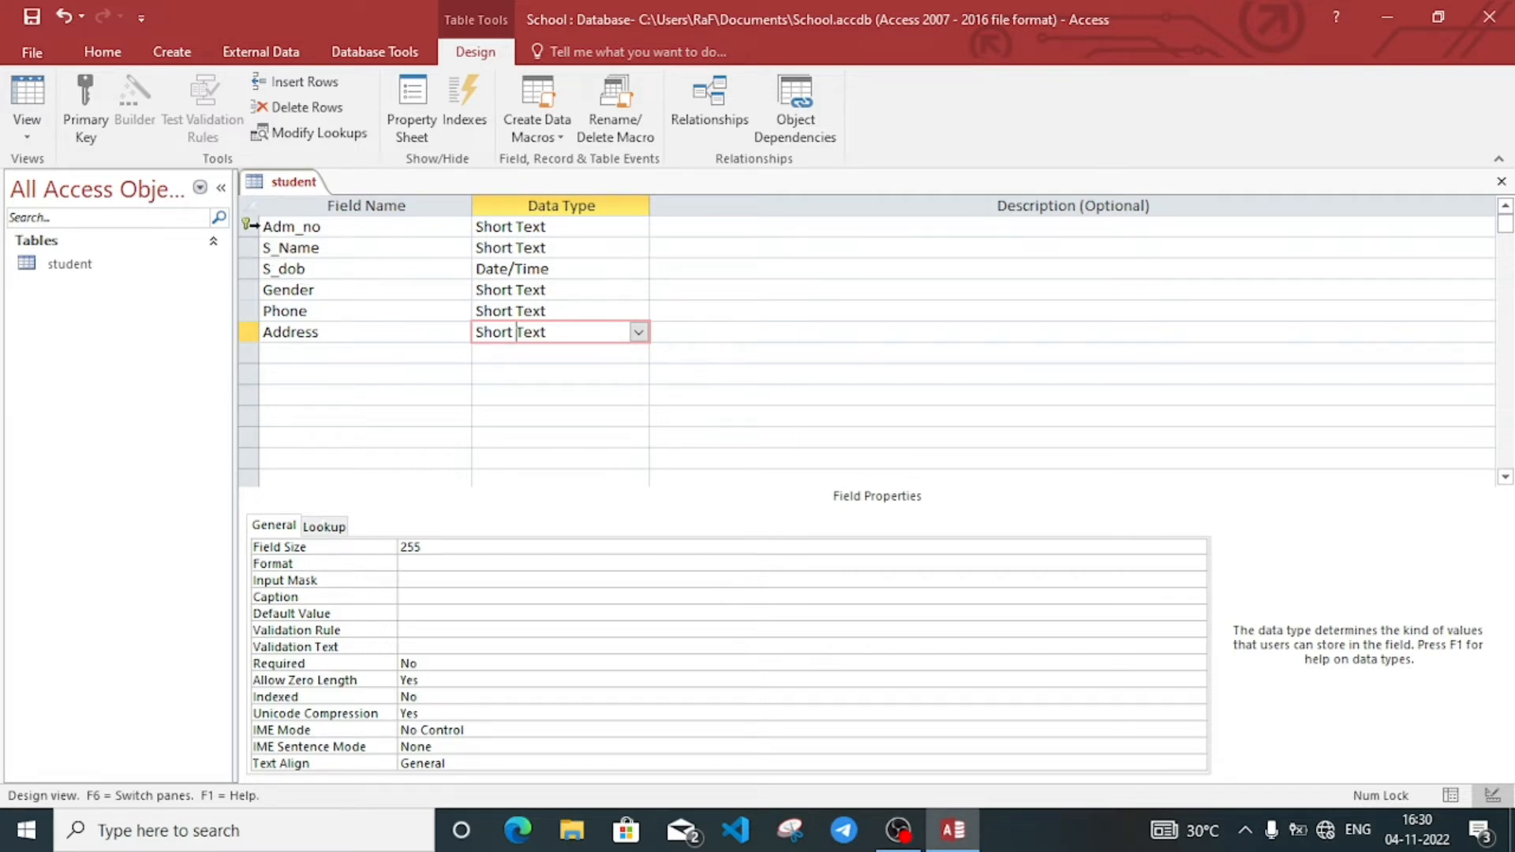
click(251, 226)
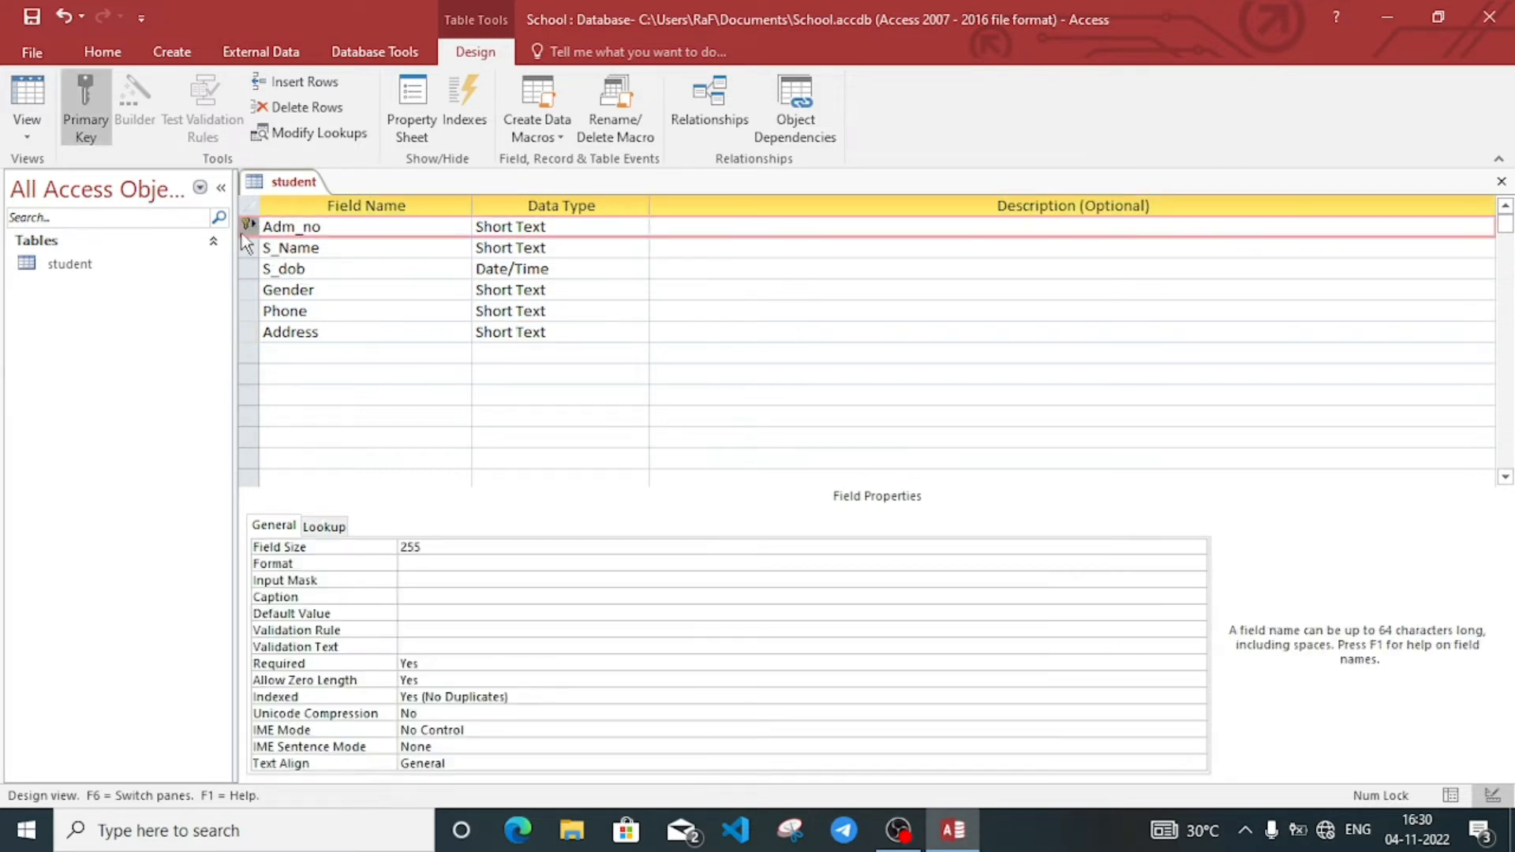
click(265, 269)
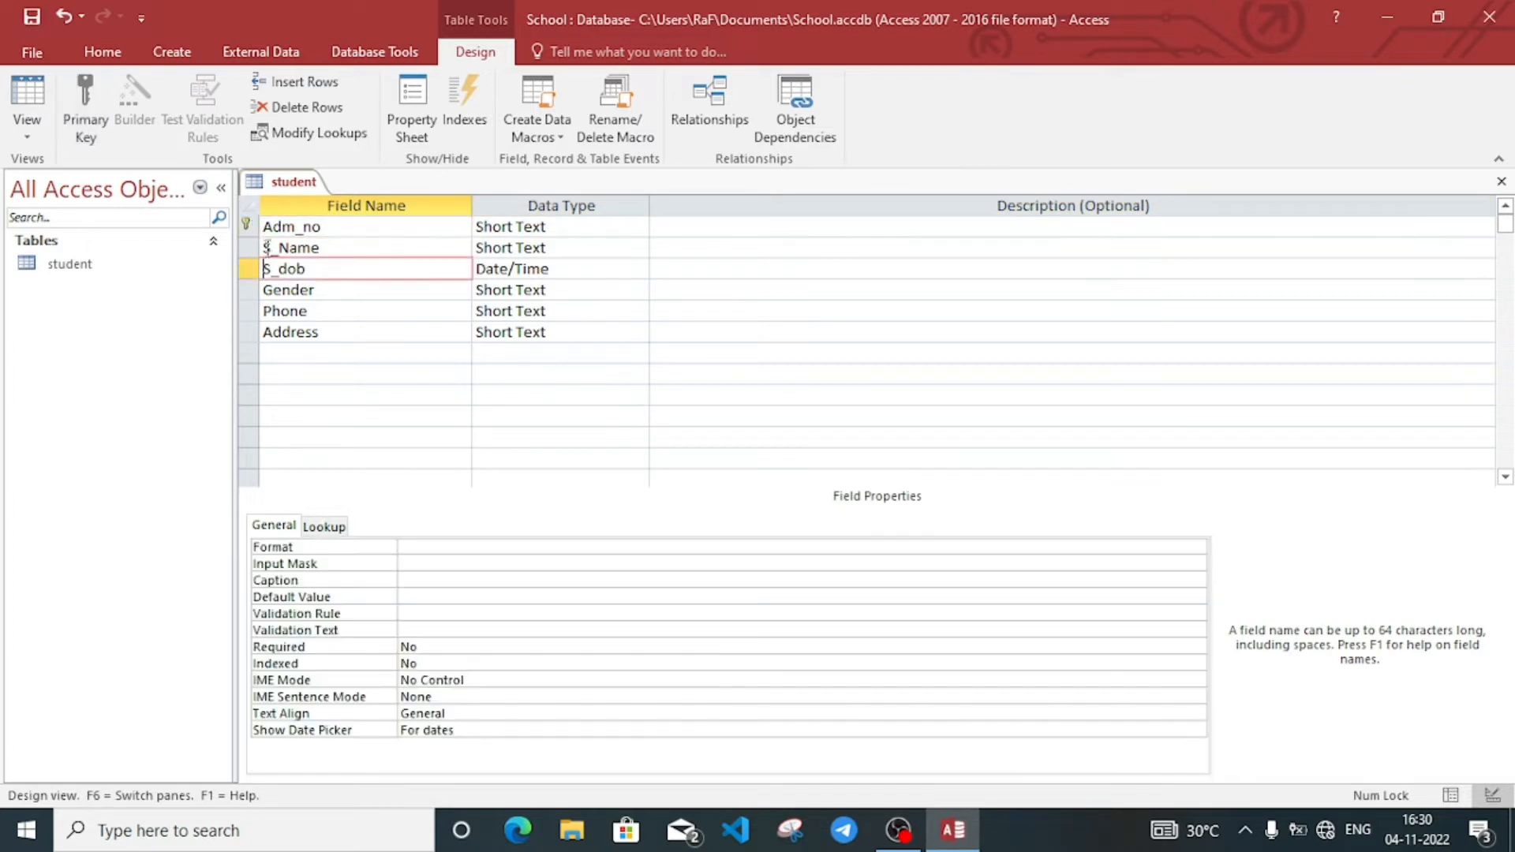
click(282, 226)
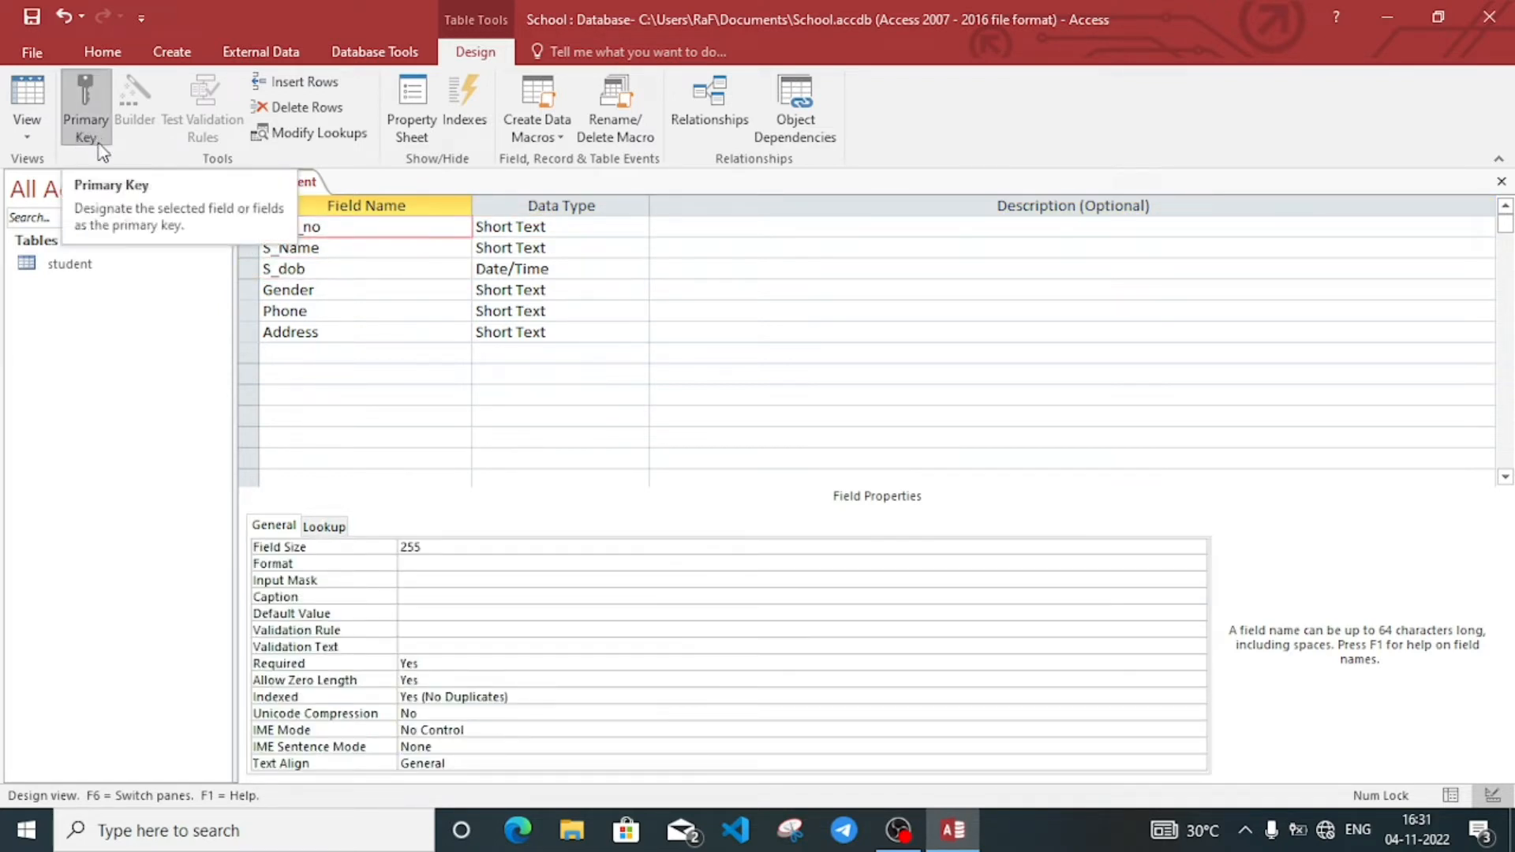
click(343, 248)
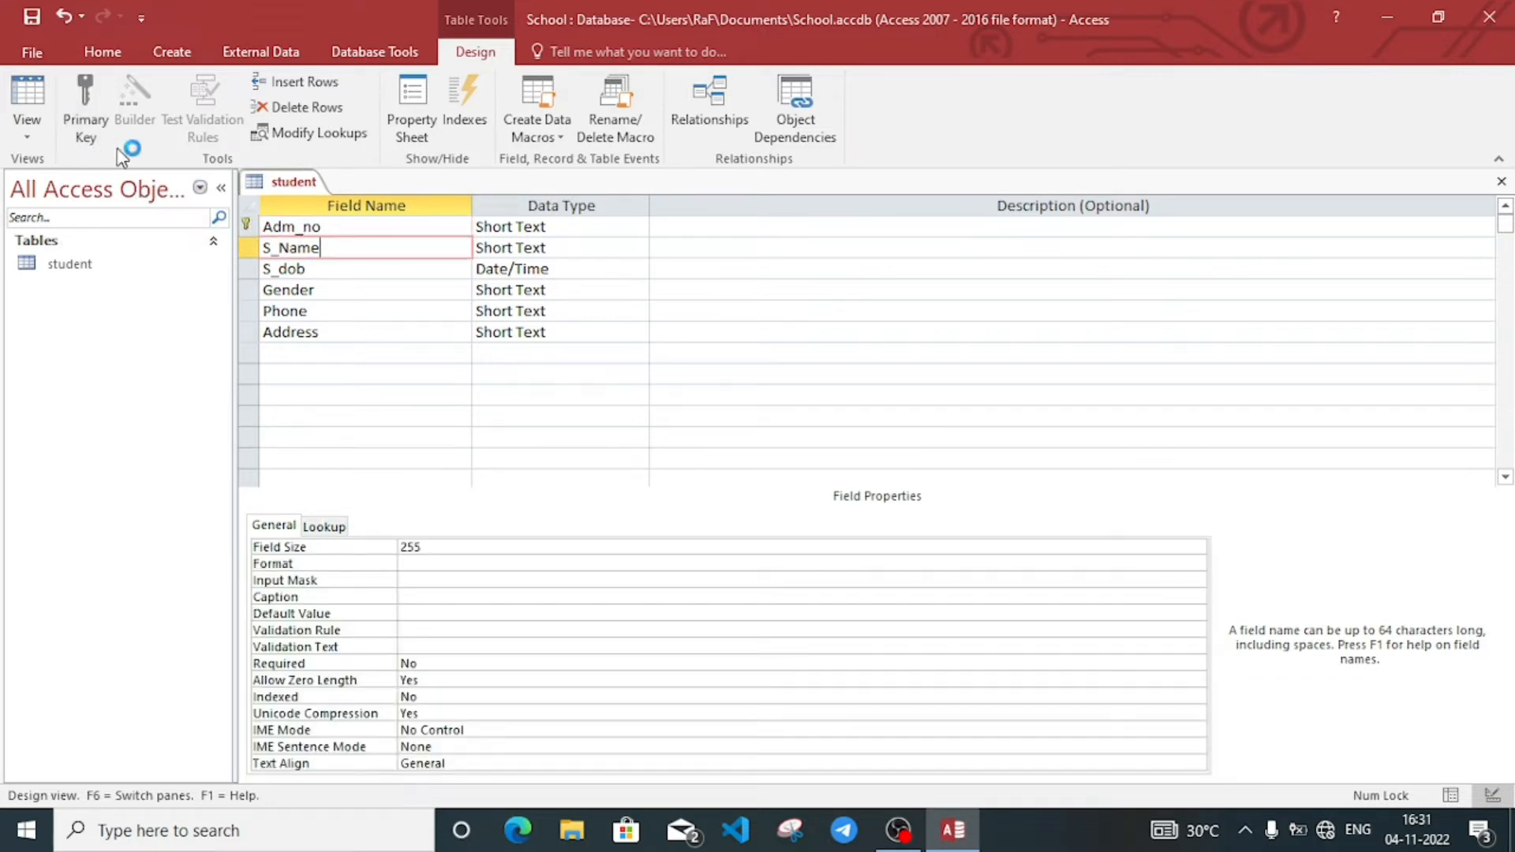
click(350, 228)
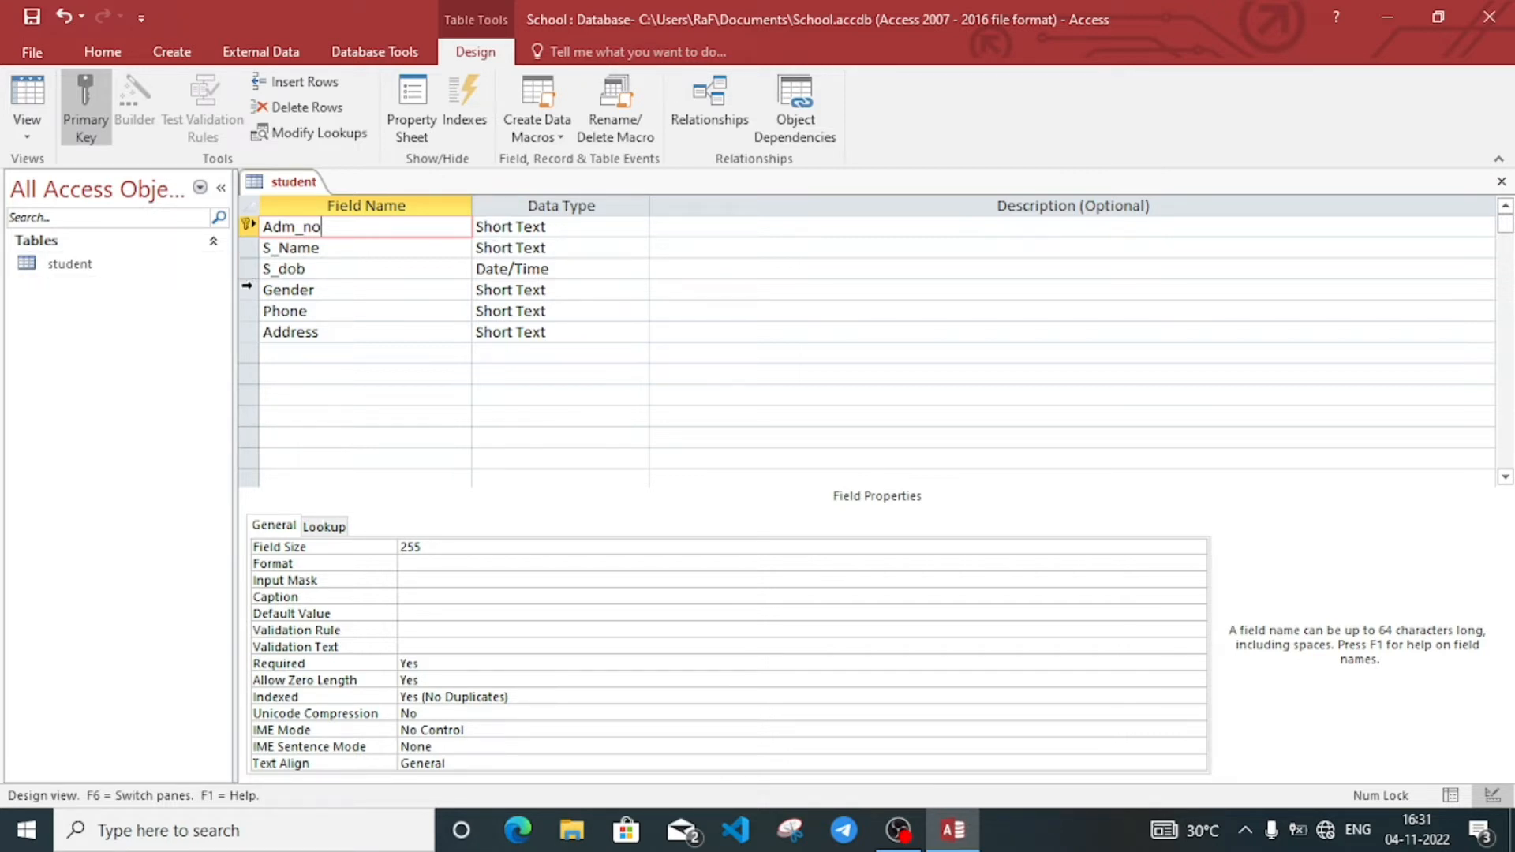
click(246, 311)
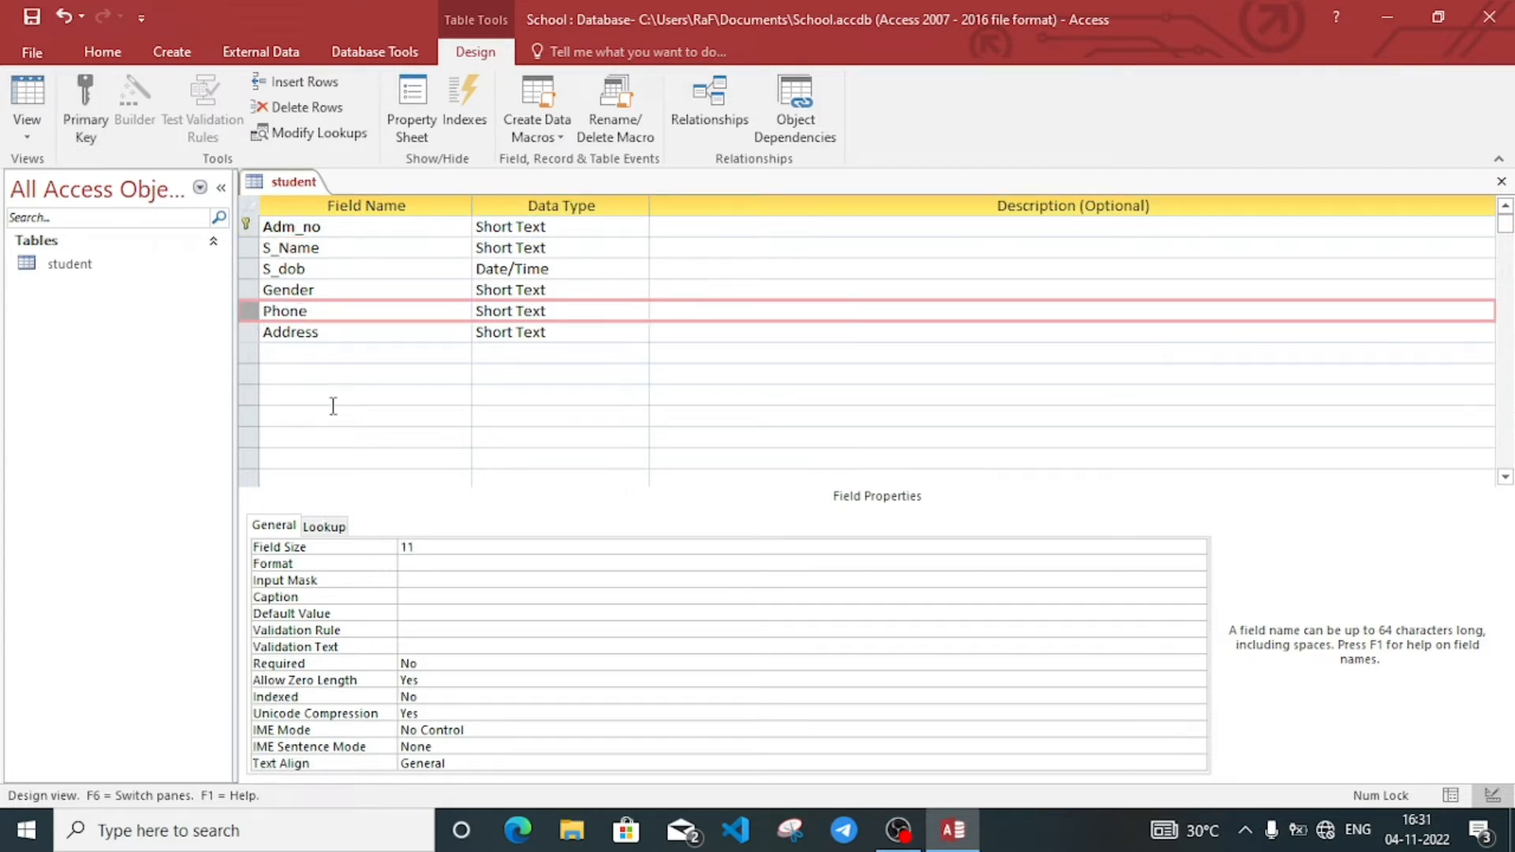
click(296, 394)
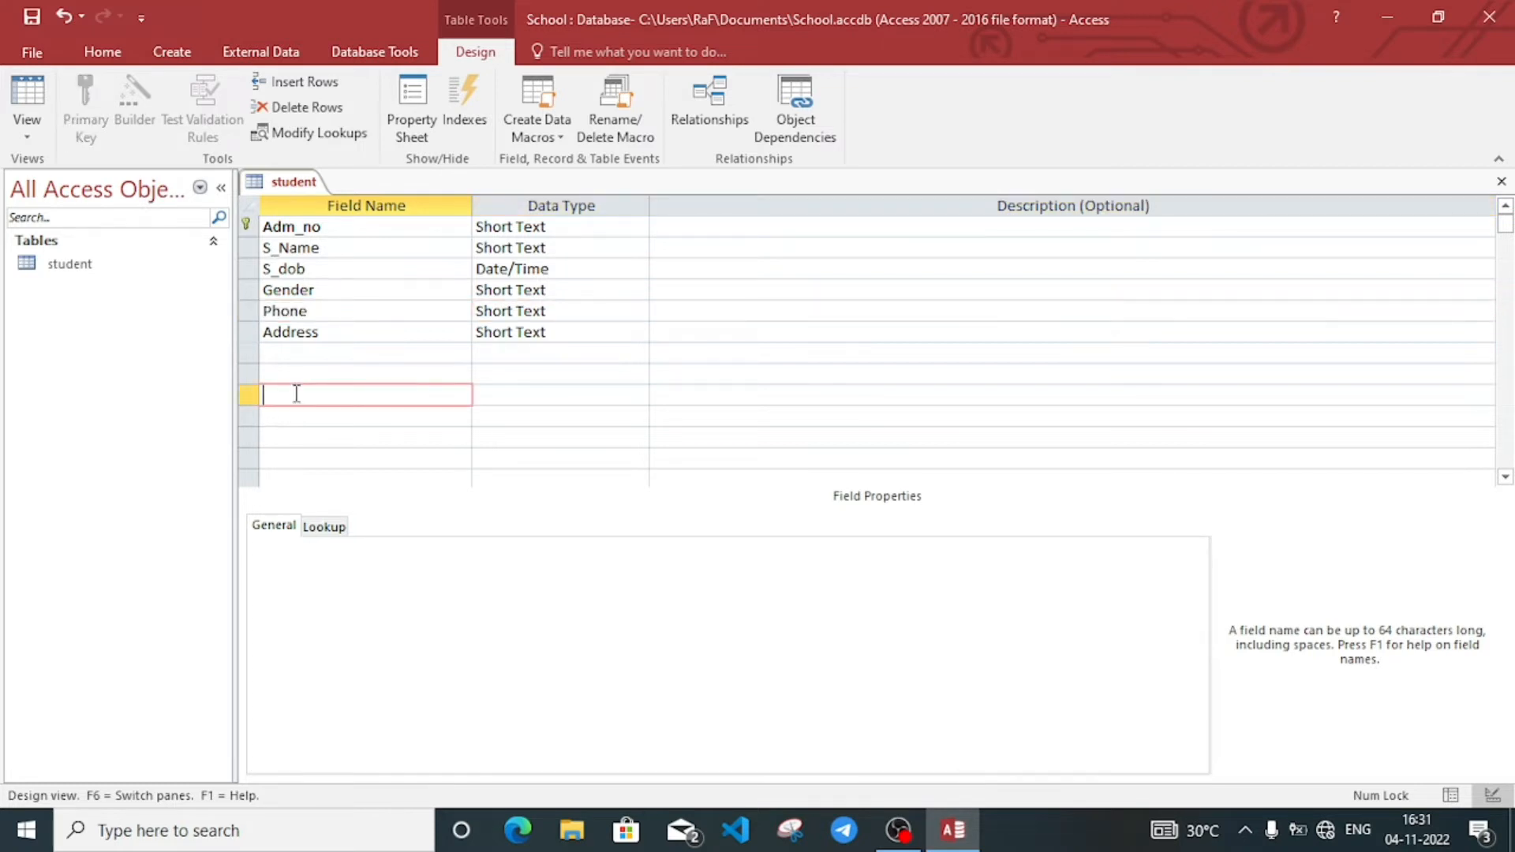
click(248, 309)
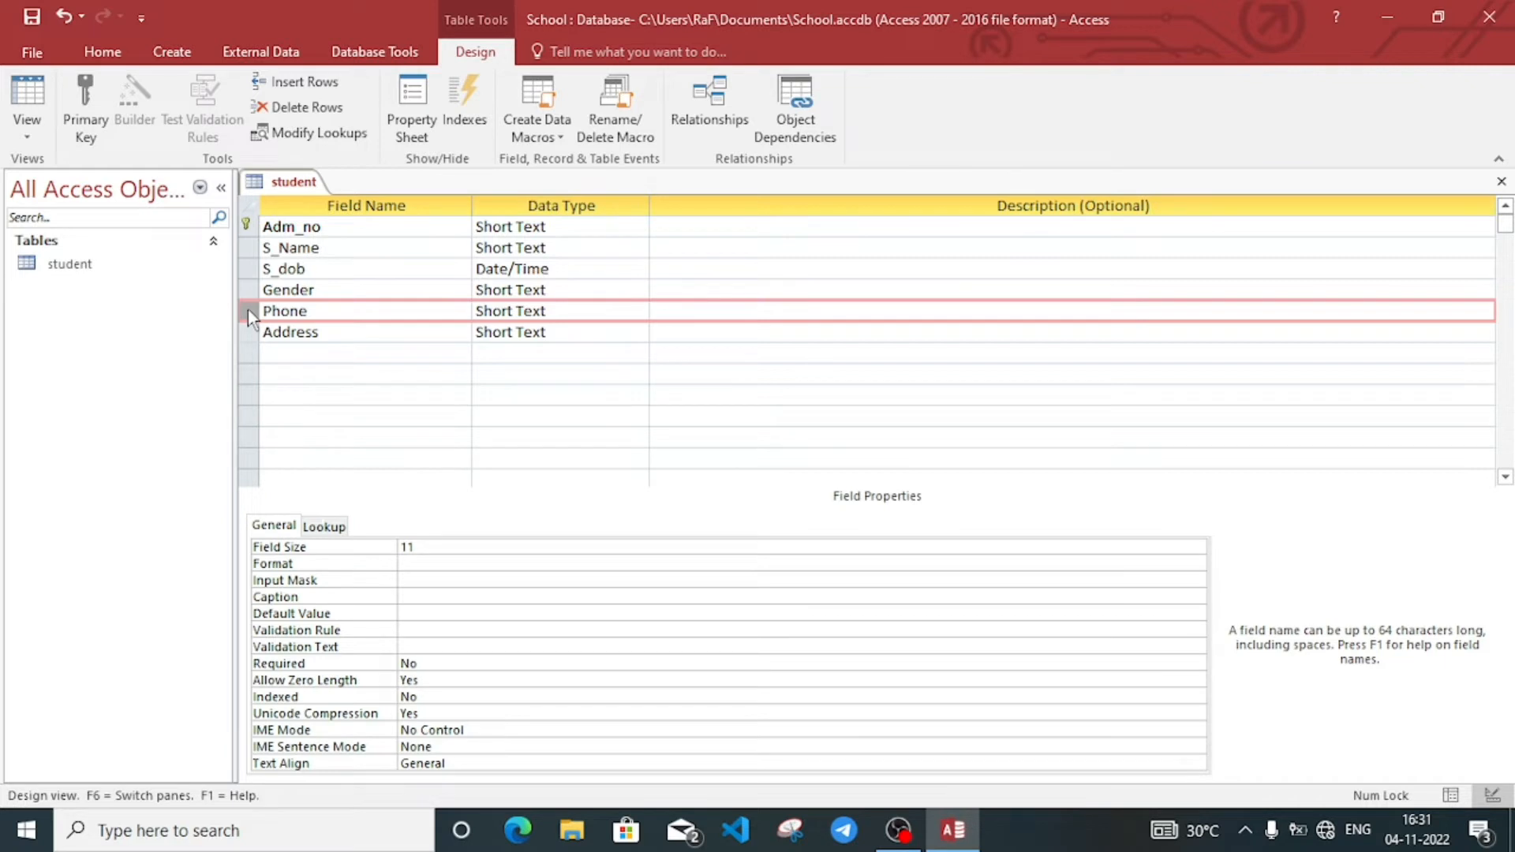
Step: Insert a new field named Clsass in a blank row above Phone
right_click(247, 309)
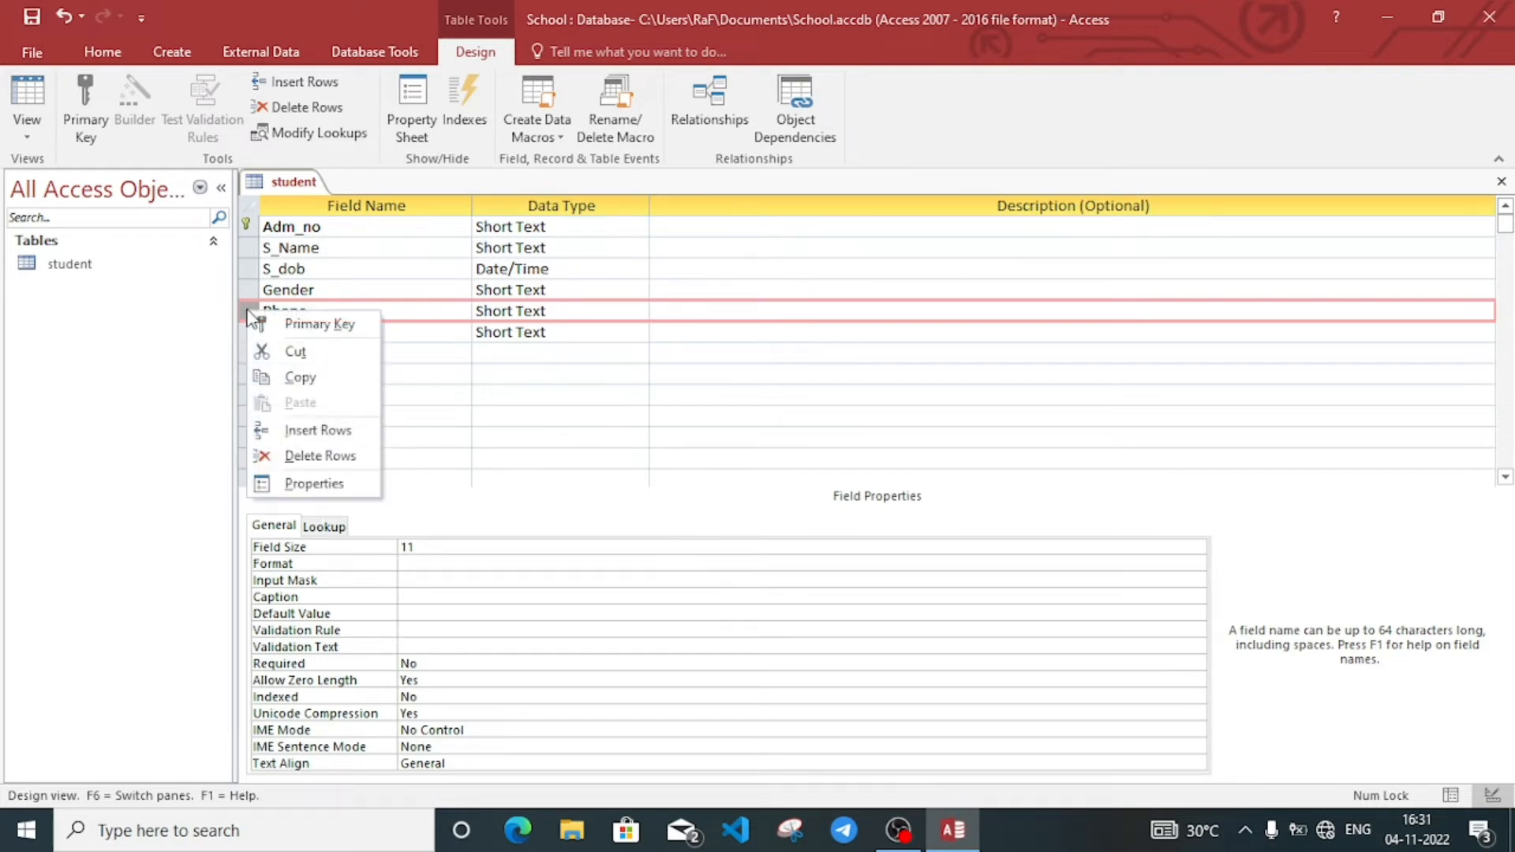
click(323, 432)
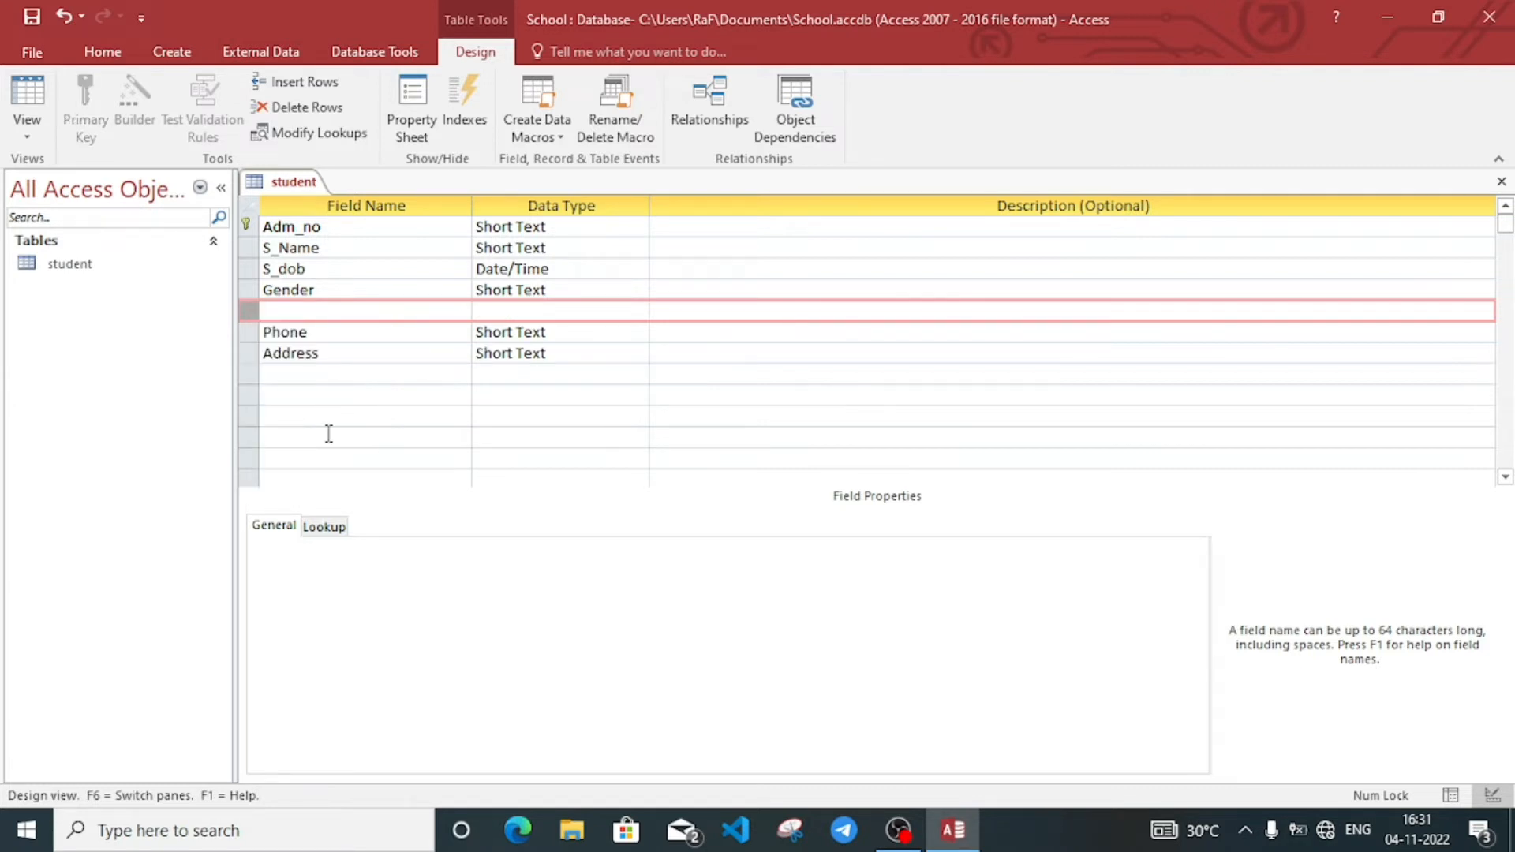
click(308, 347)
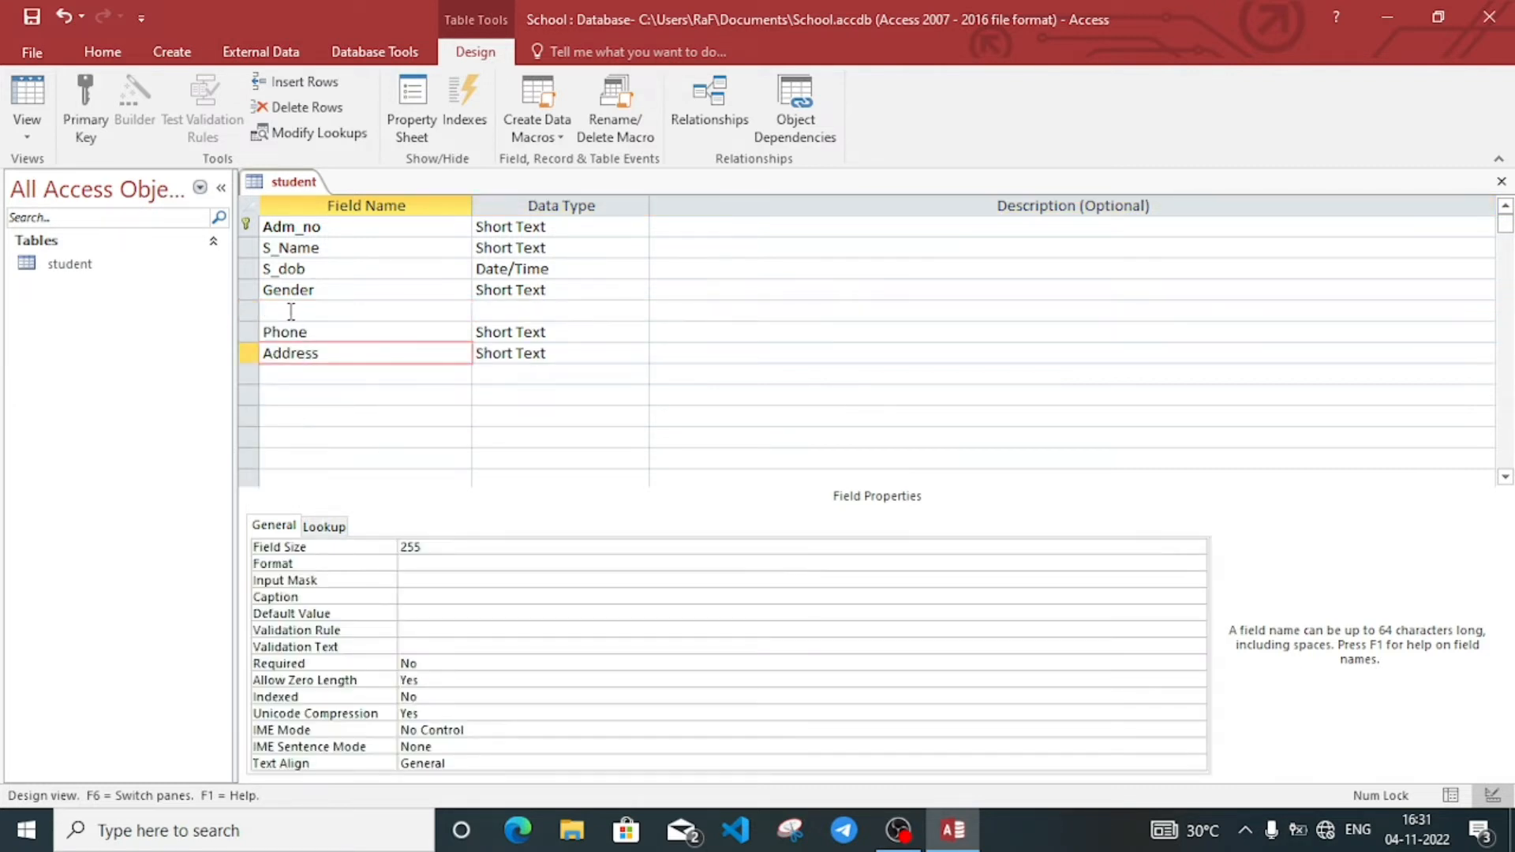
click(290, 311)
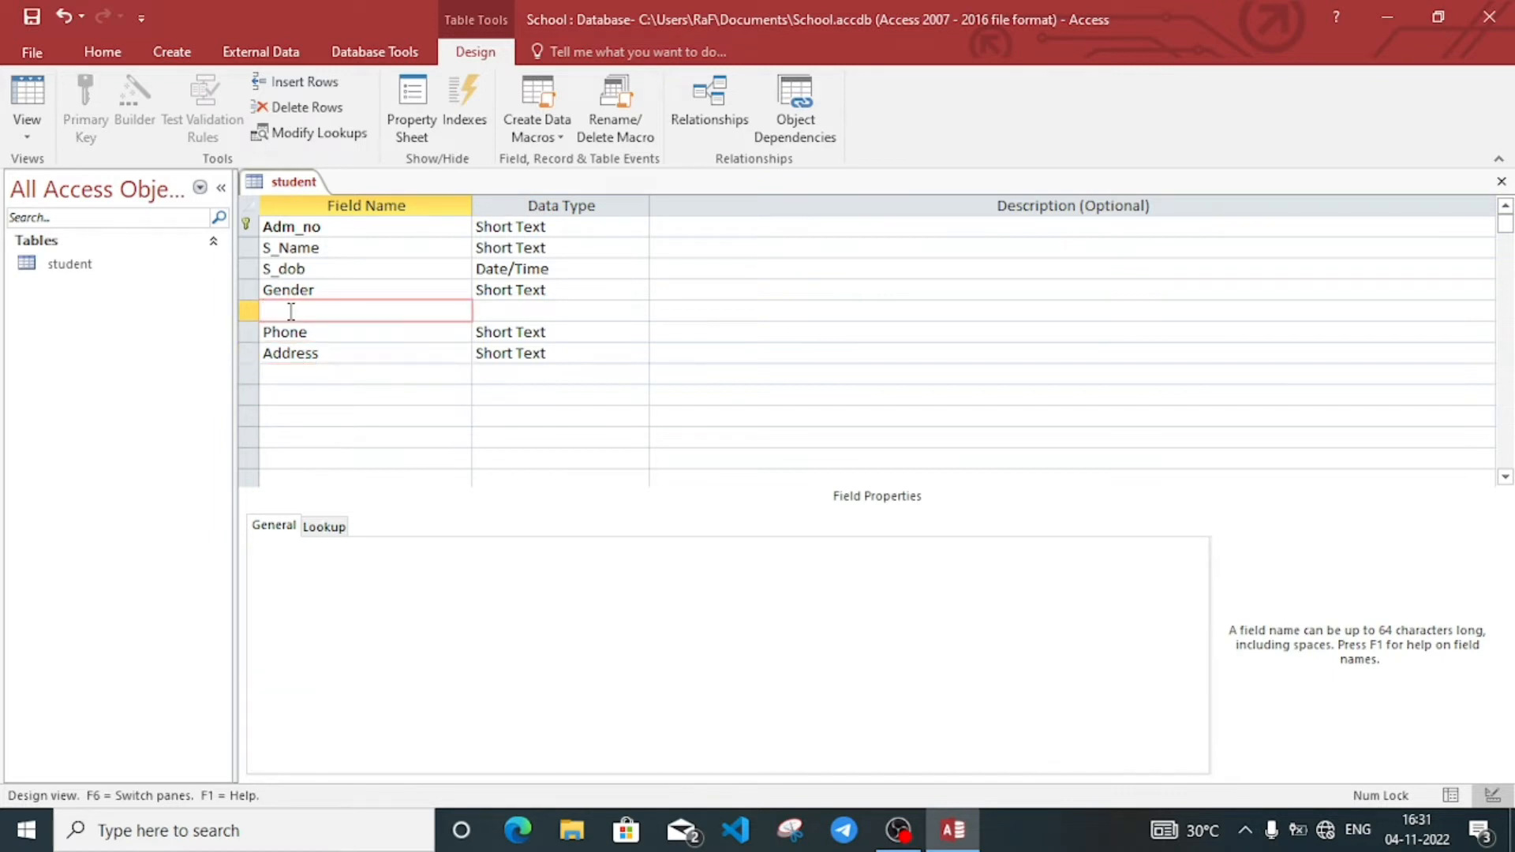
text(Clsass)
click(557, 311)
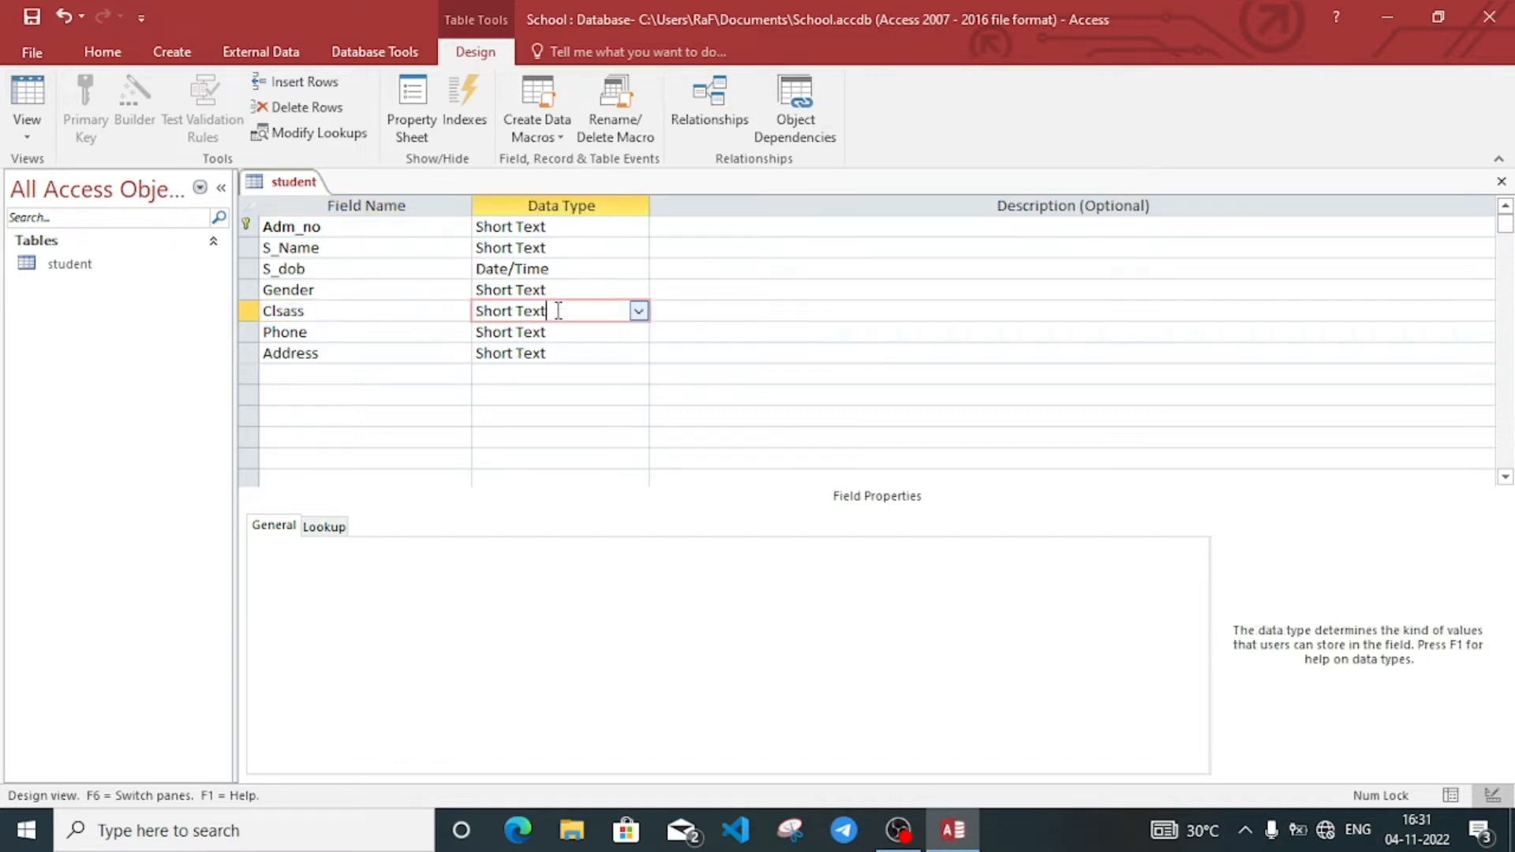
click(638, 313)
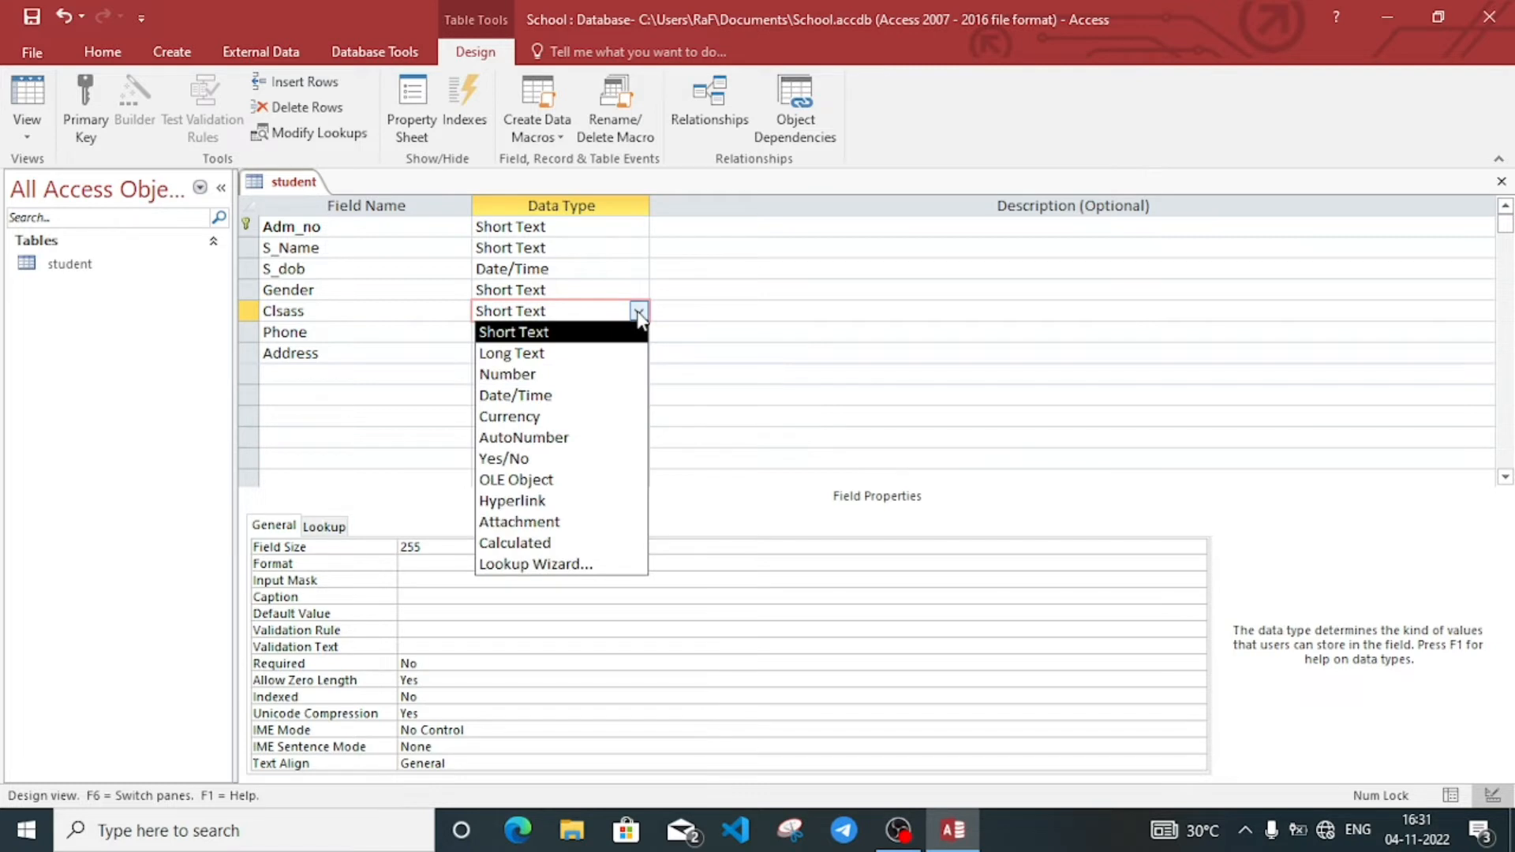
Step: Set Clsass up as a lookup field with manually typed values
click(574, 563)
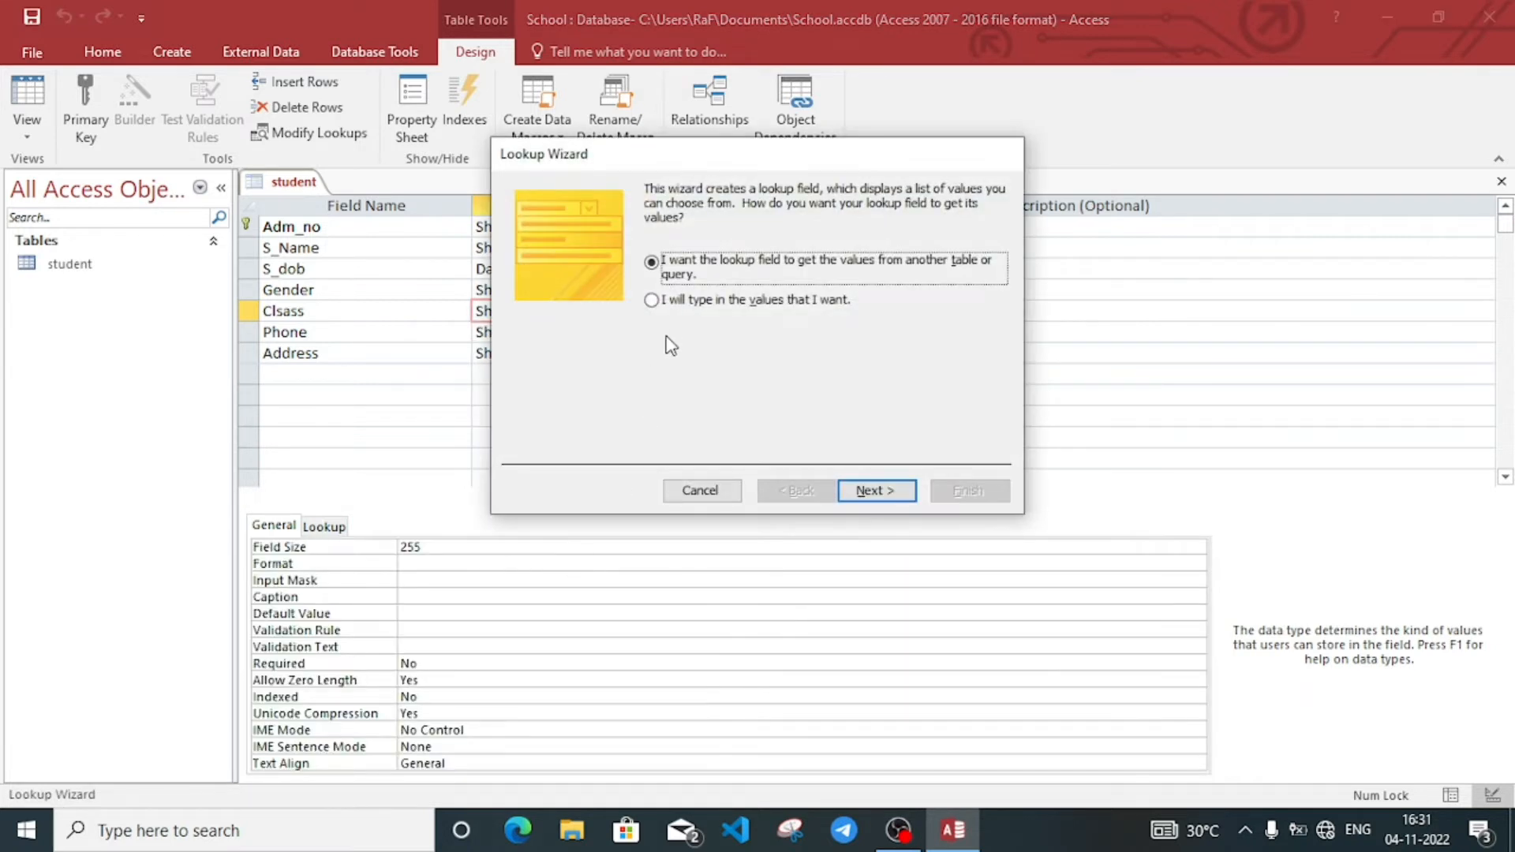
click(652, 302)
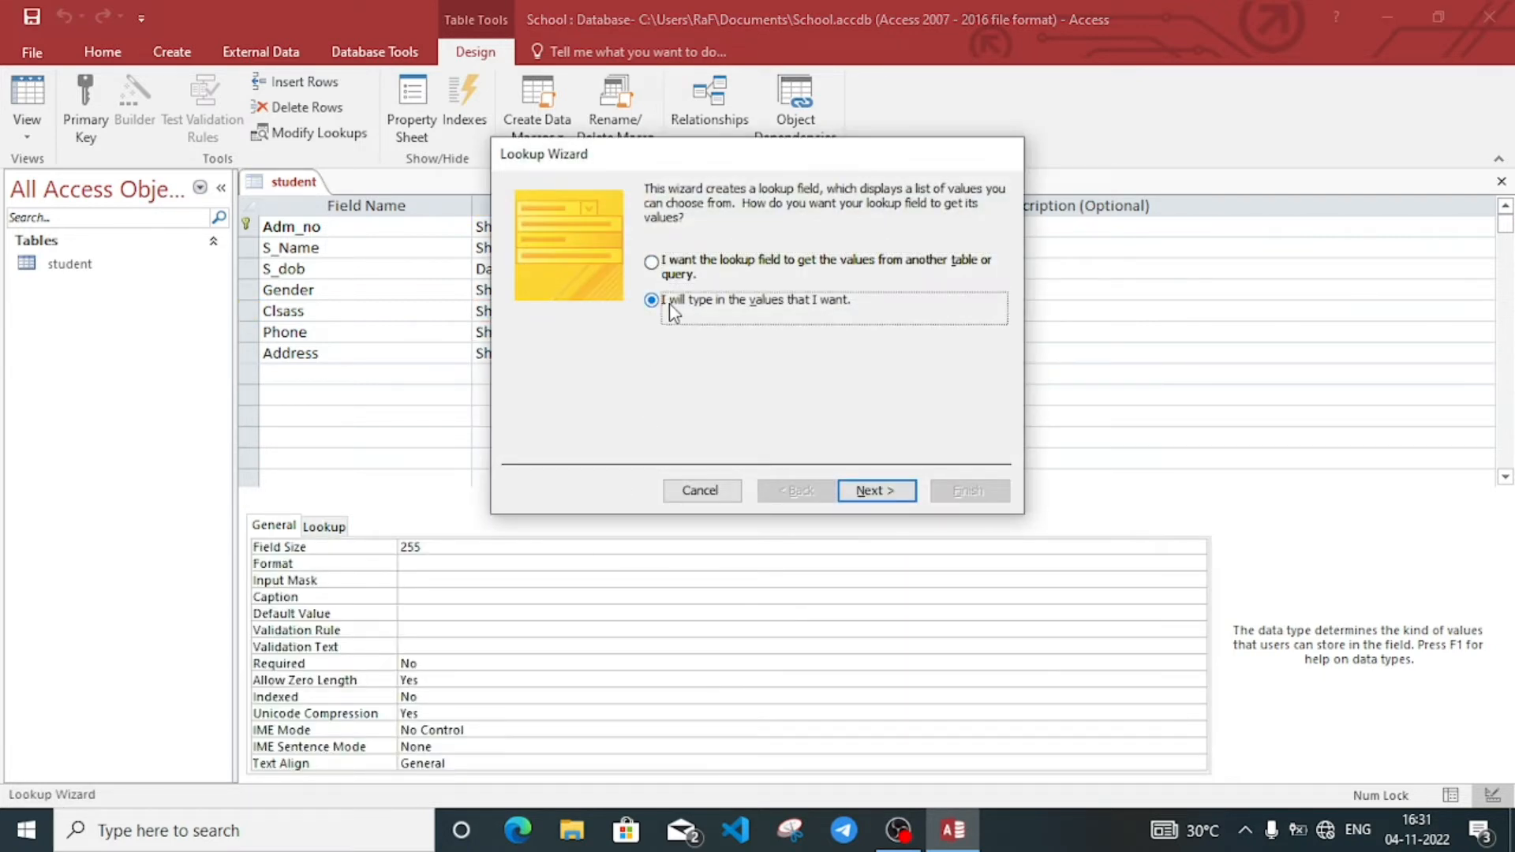
click(876, 491)
click(568, 321)
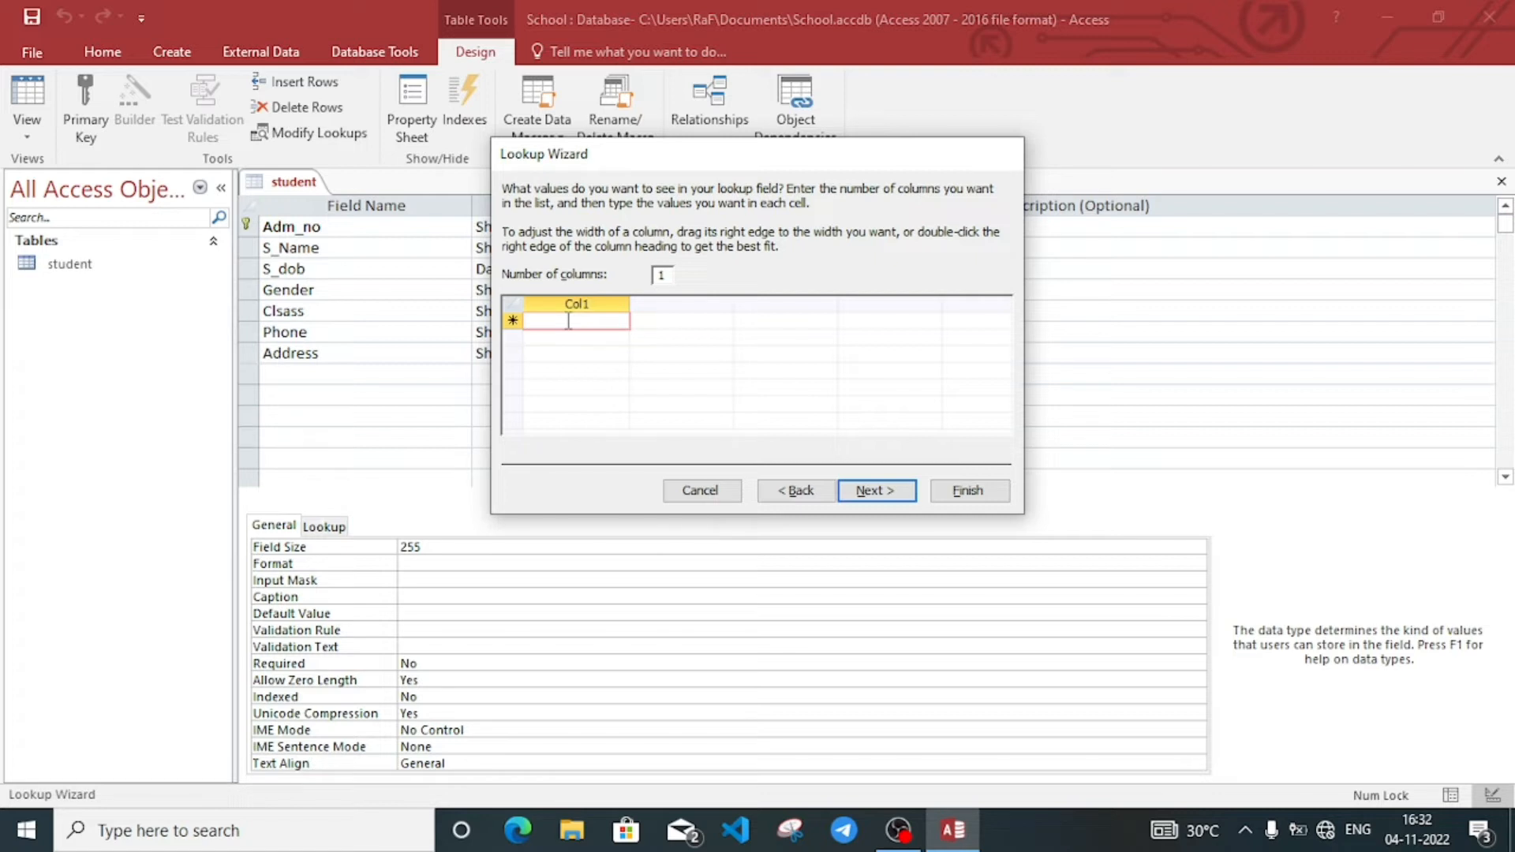
Step: Enter class values VI, VII, VIII, IX and X, limiting Clsass to that list
key(Caps_Lock)
text(VI)
key(Return)
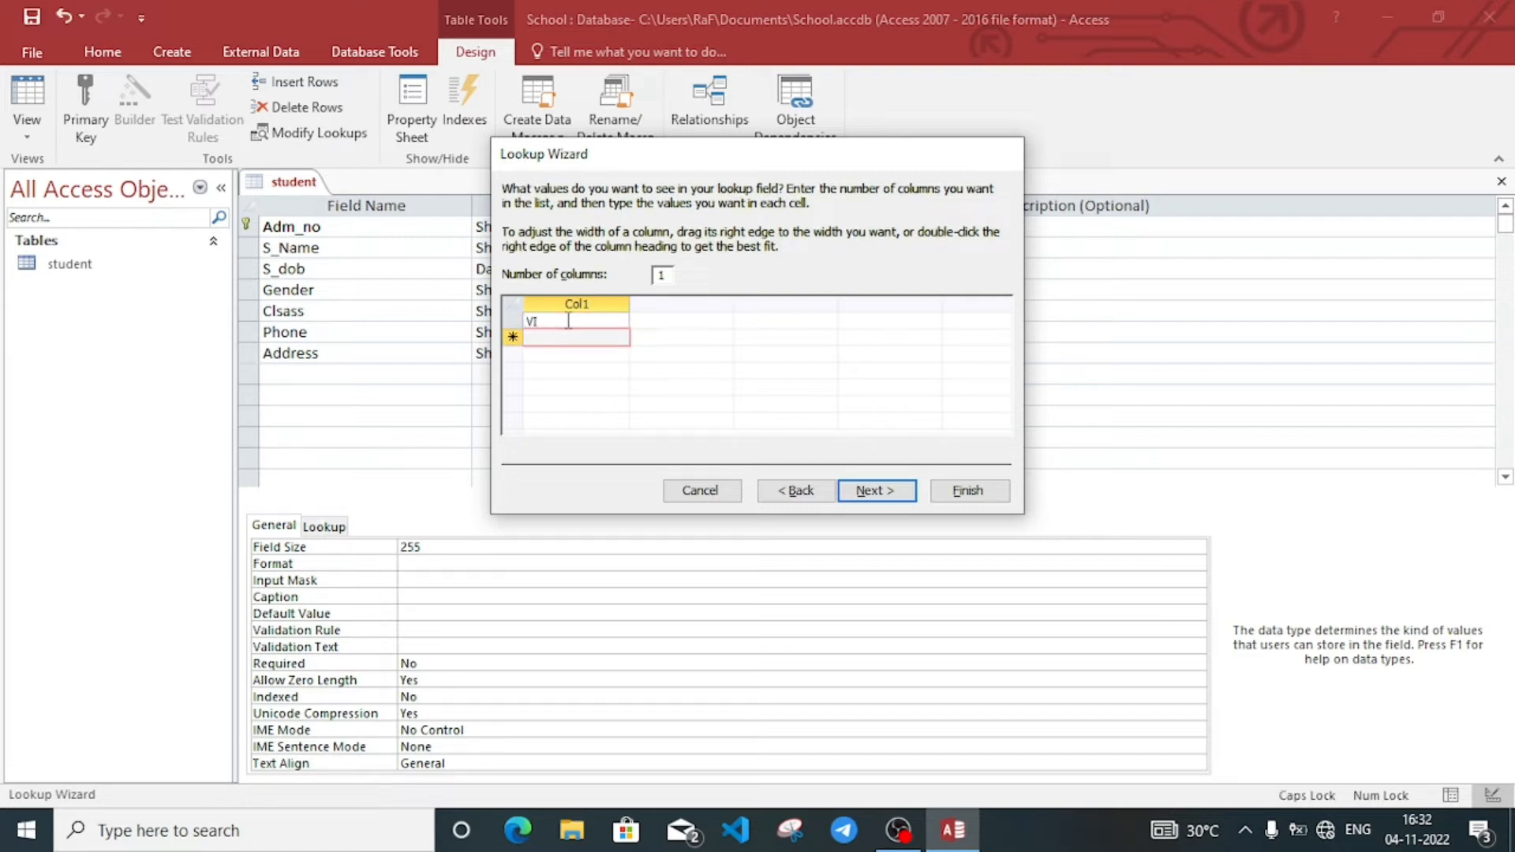
text(VII)
key(Return)
text(V)
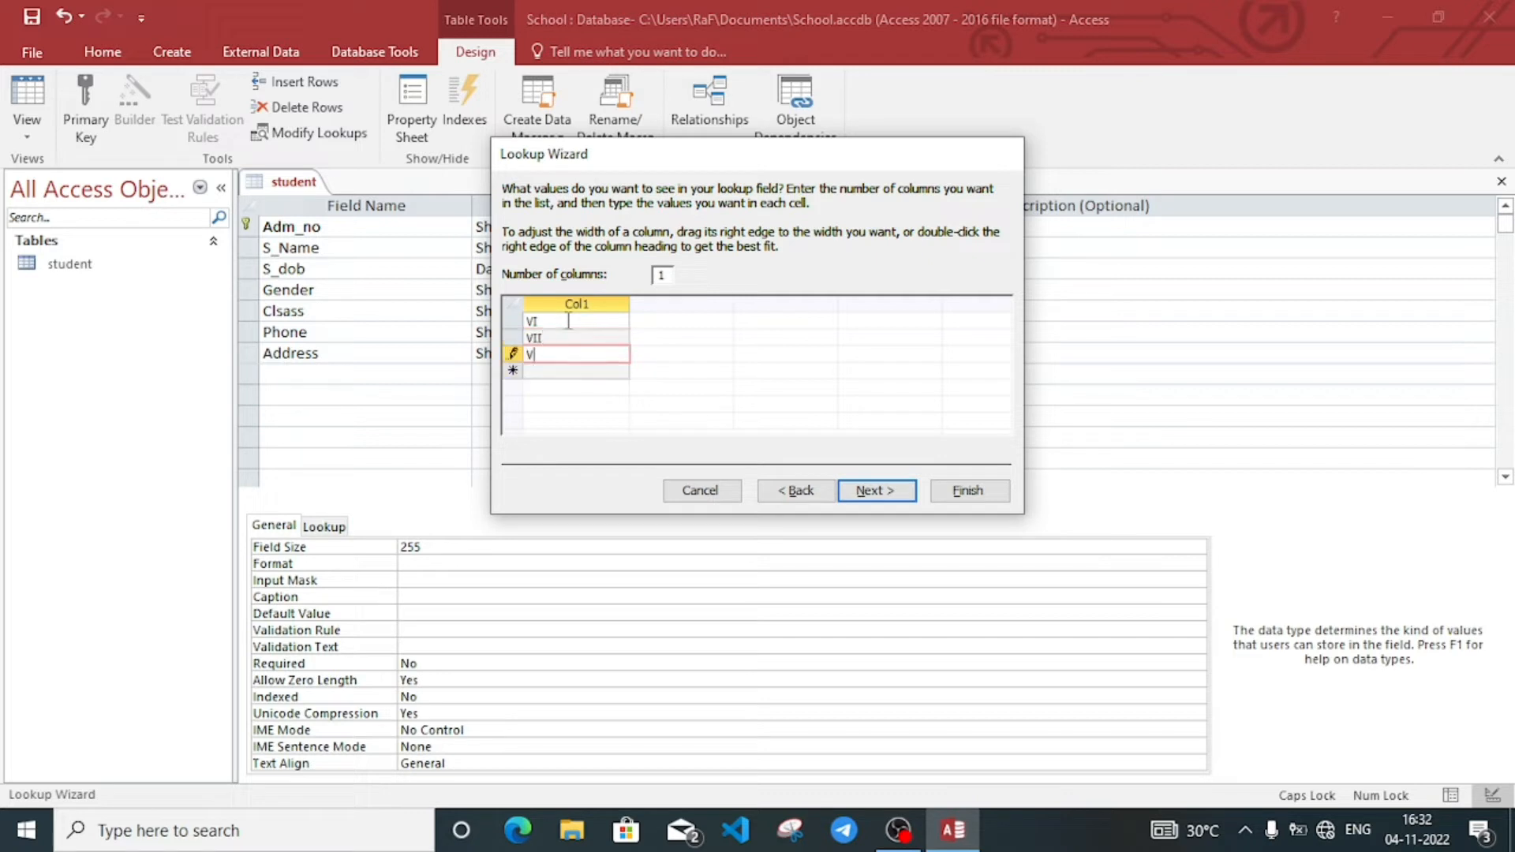
text(III)
key(Return)
text(IX)
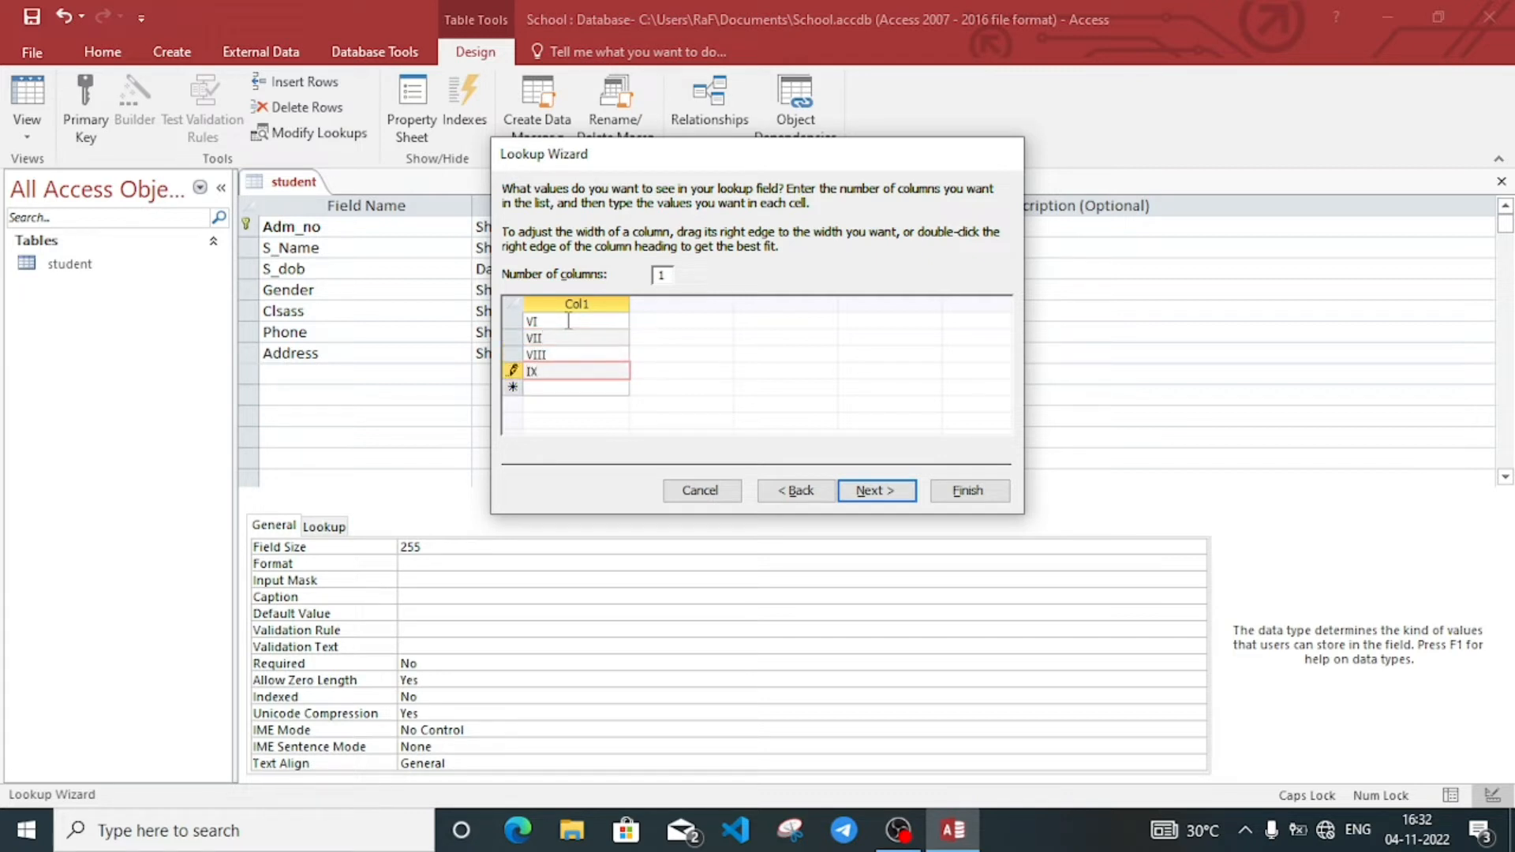
key(Return)
text(X)
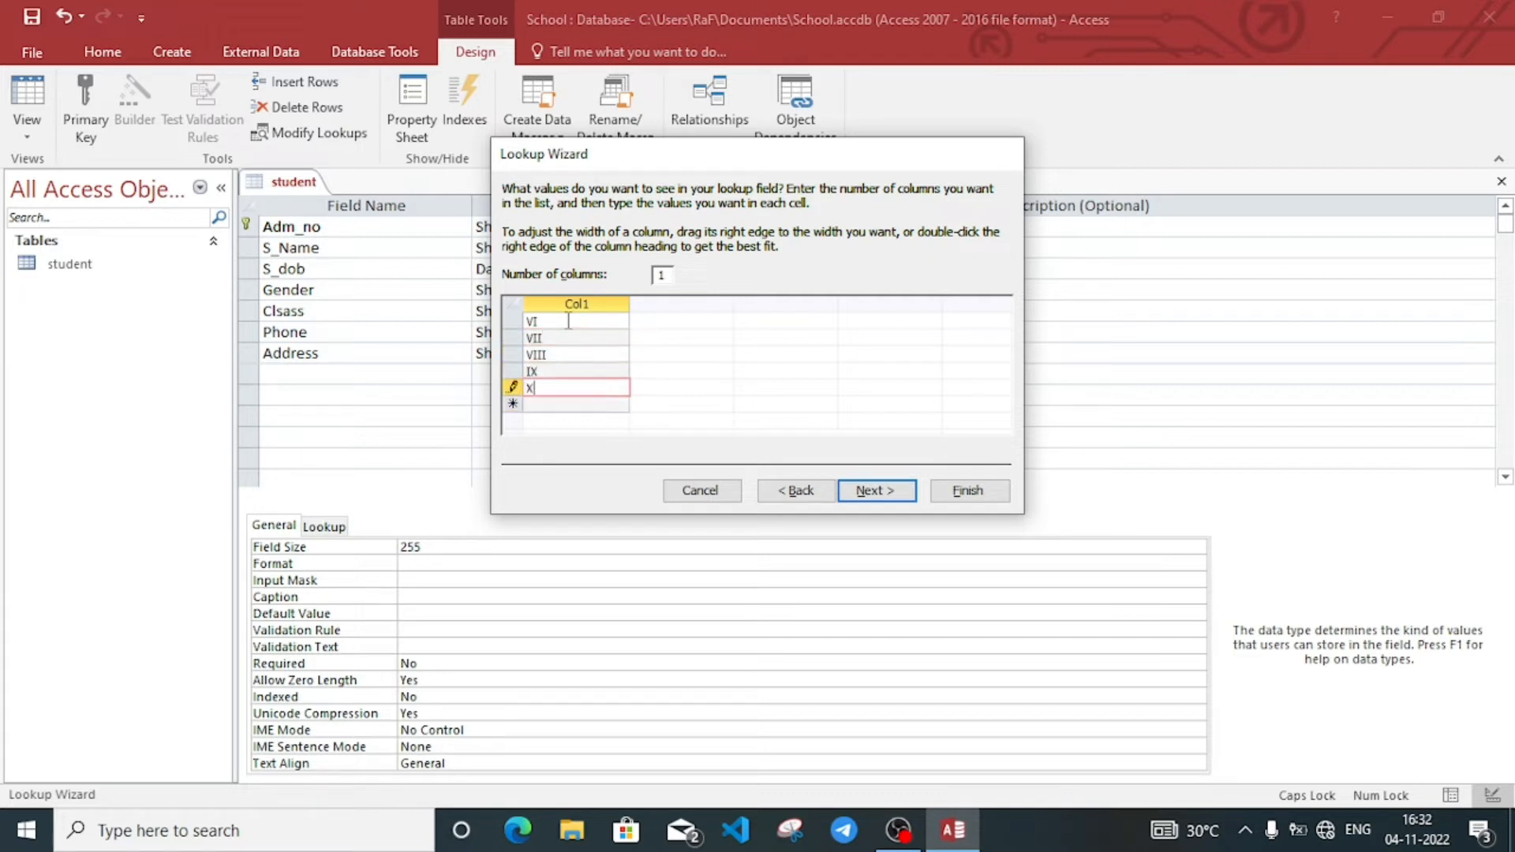
click(885, 495)
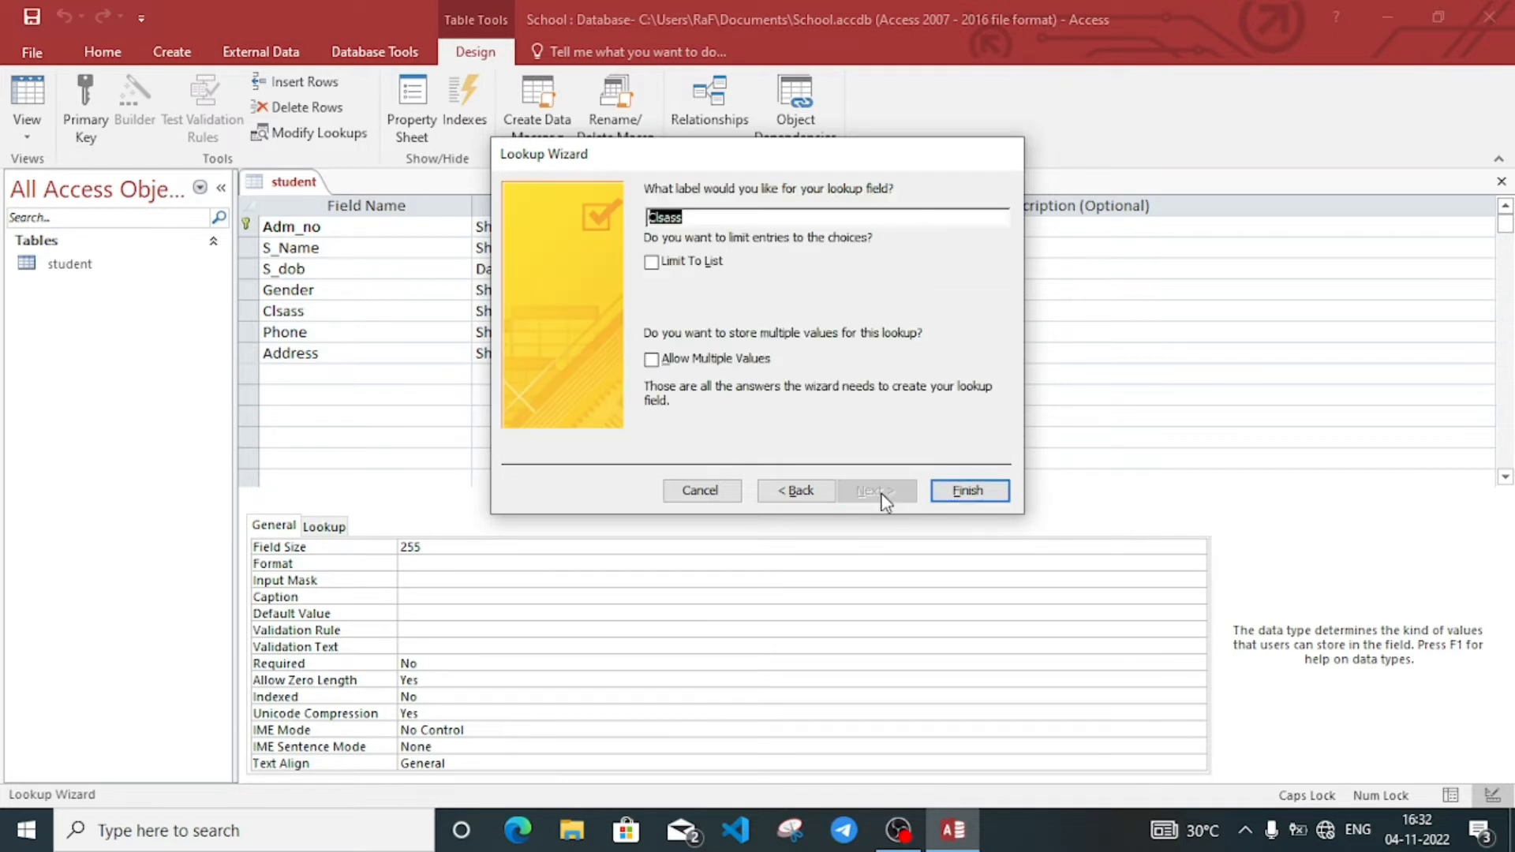
click(651, 262)
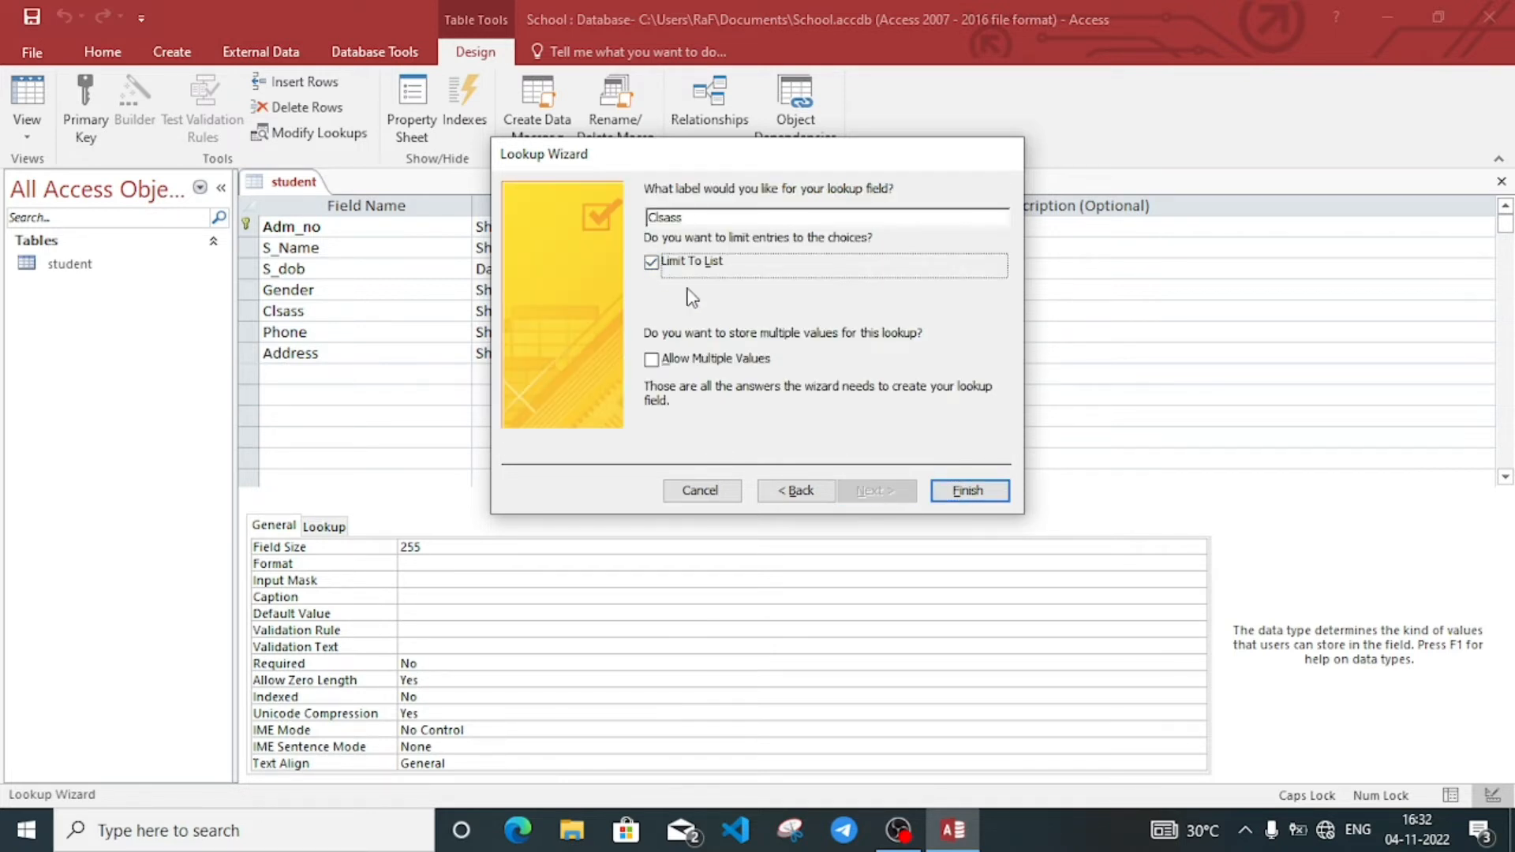
click(965, 493)
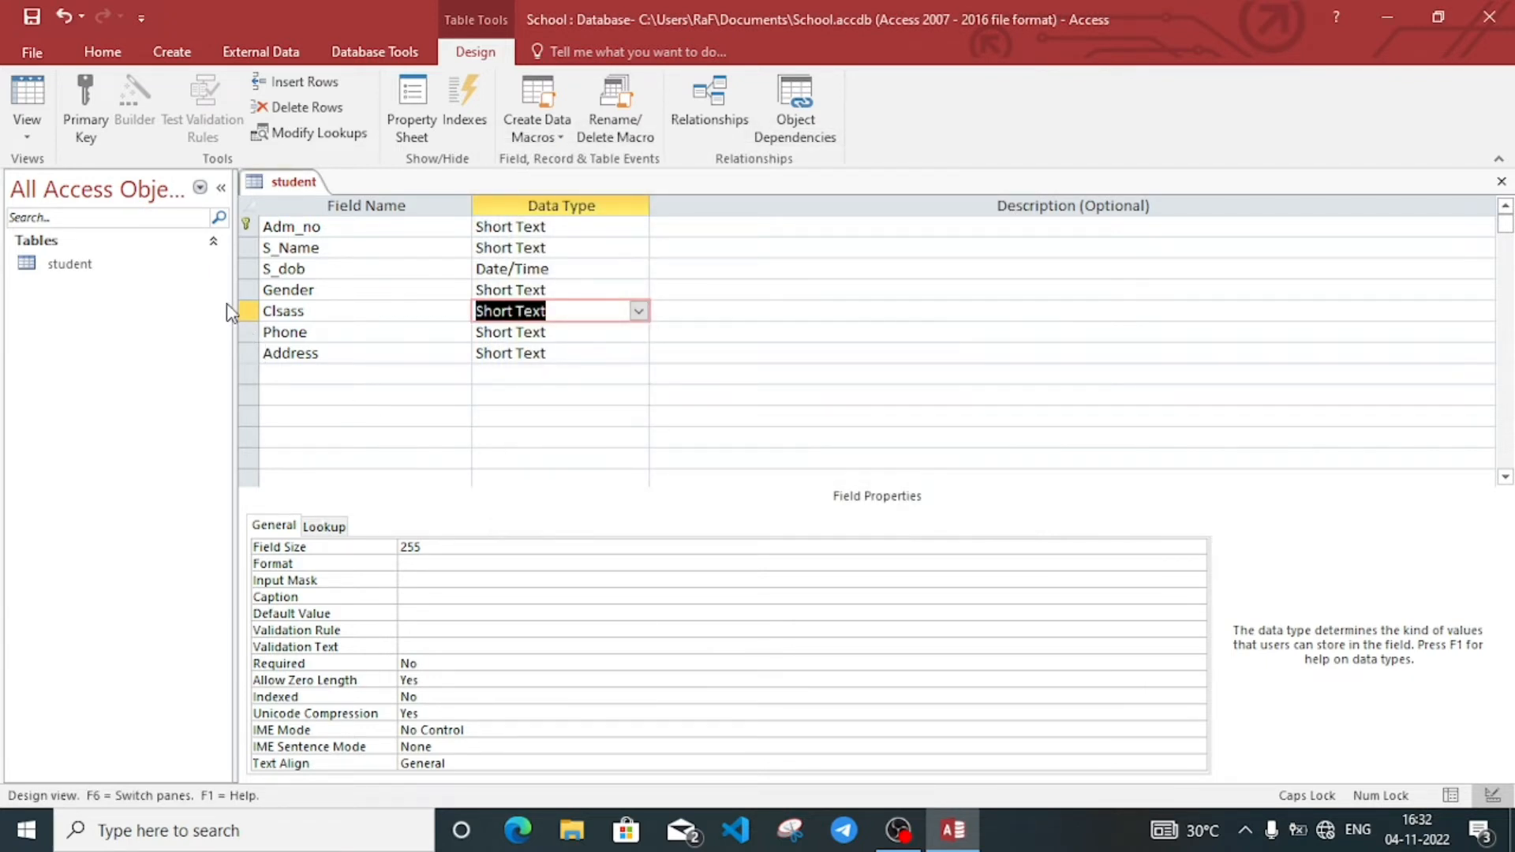
Step: Toggle the primary key off and back on for Adm_no
click(250, 227)
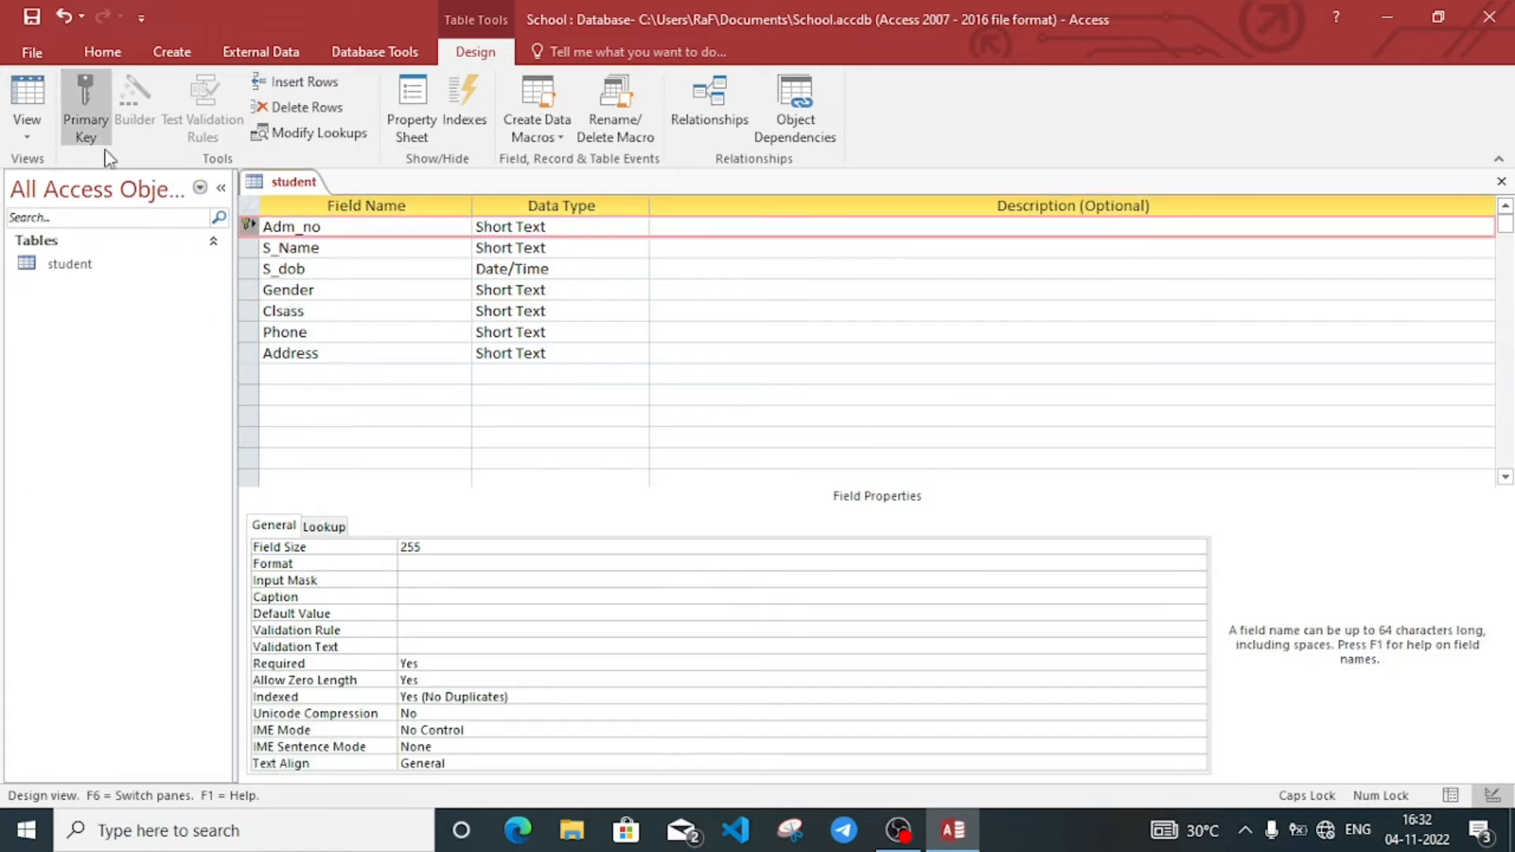
click(87, 134)
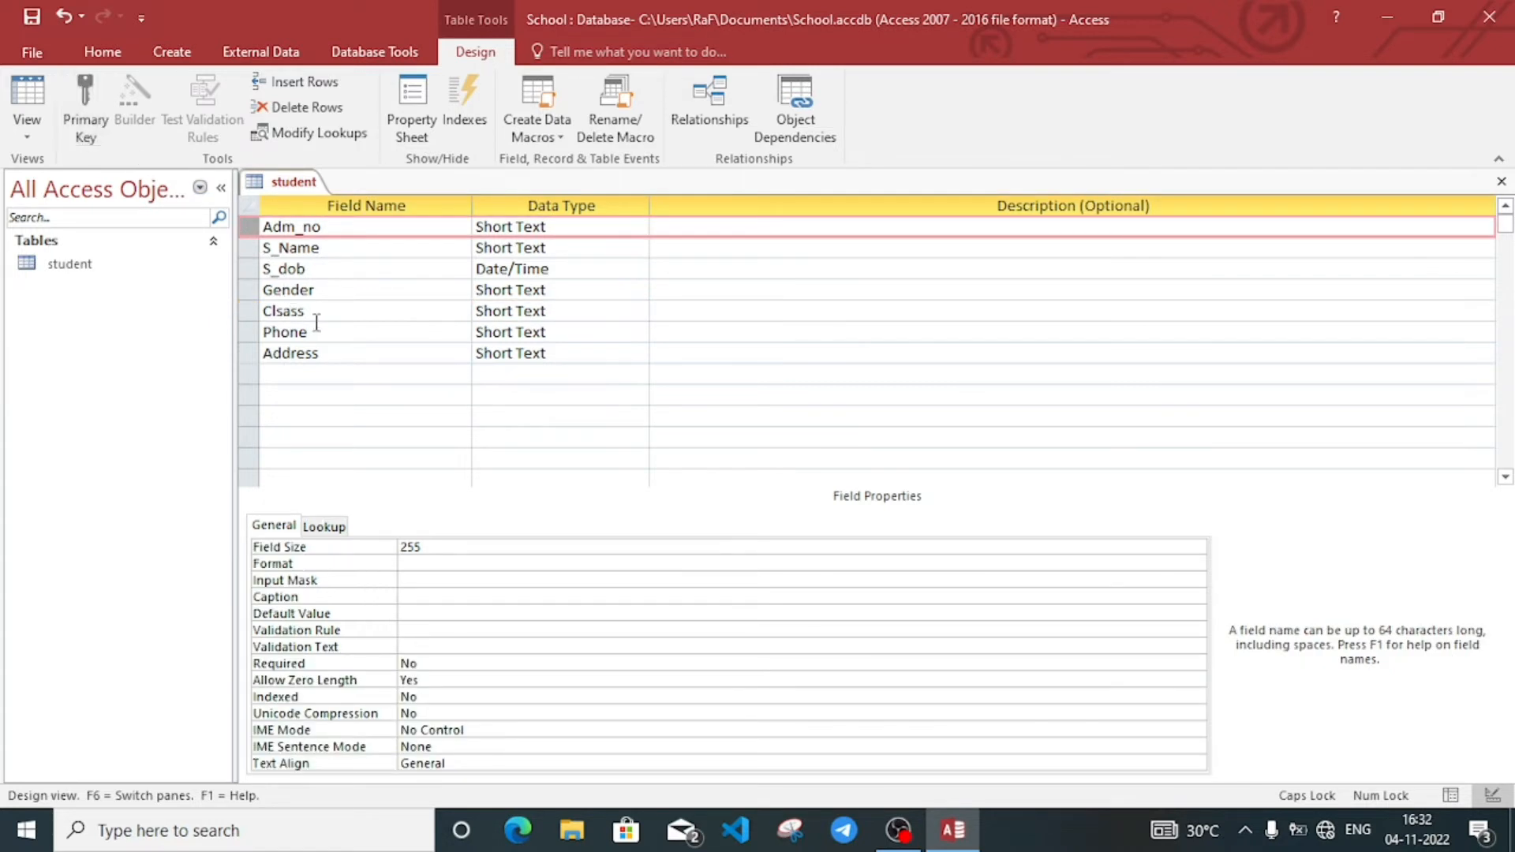
click(83, 110)
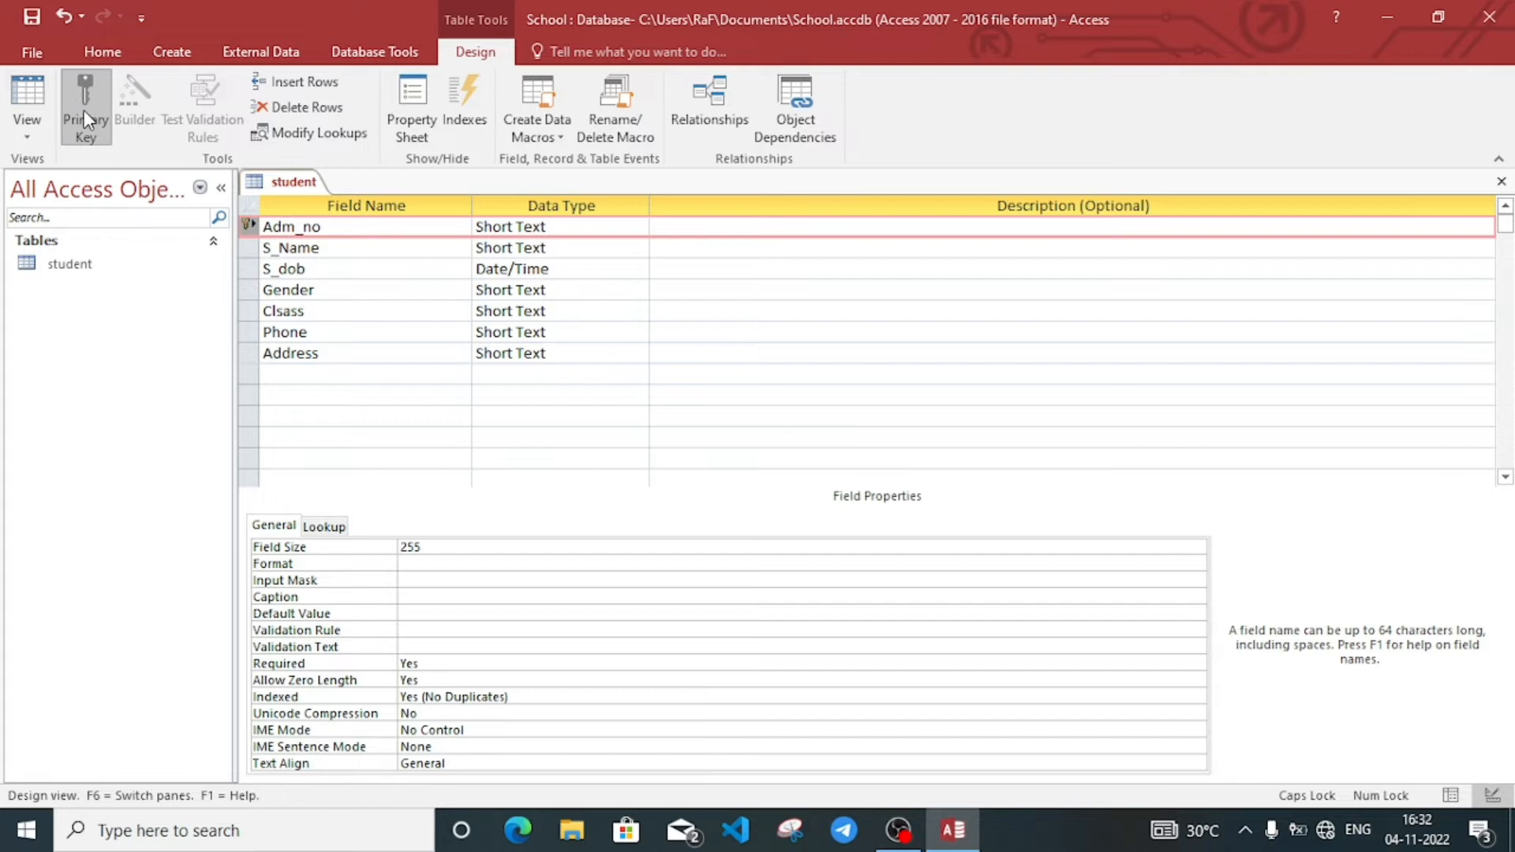
click(398, 369)
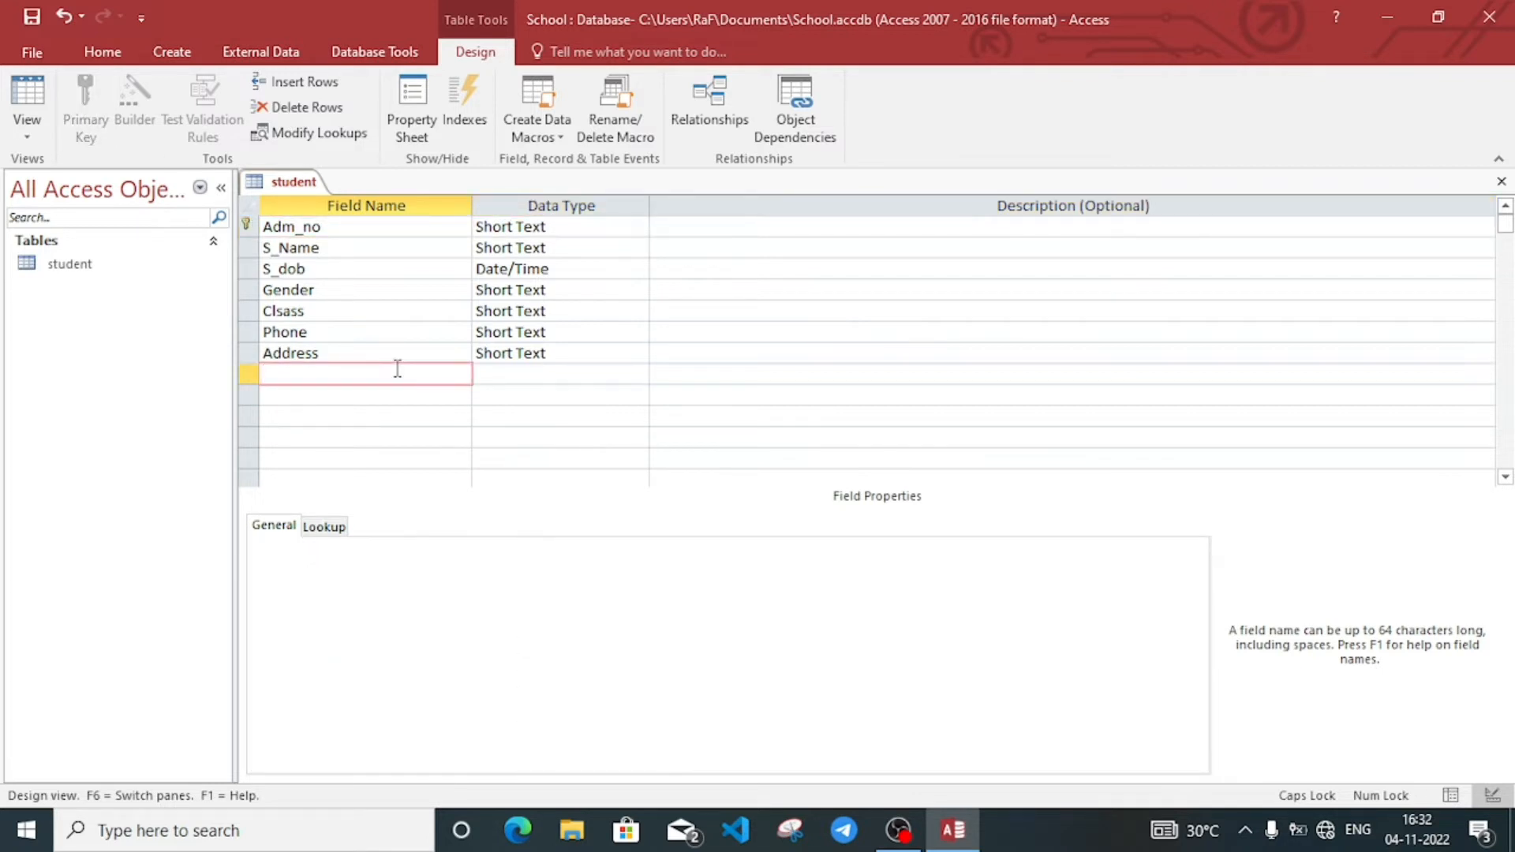
click(27, 138)
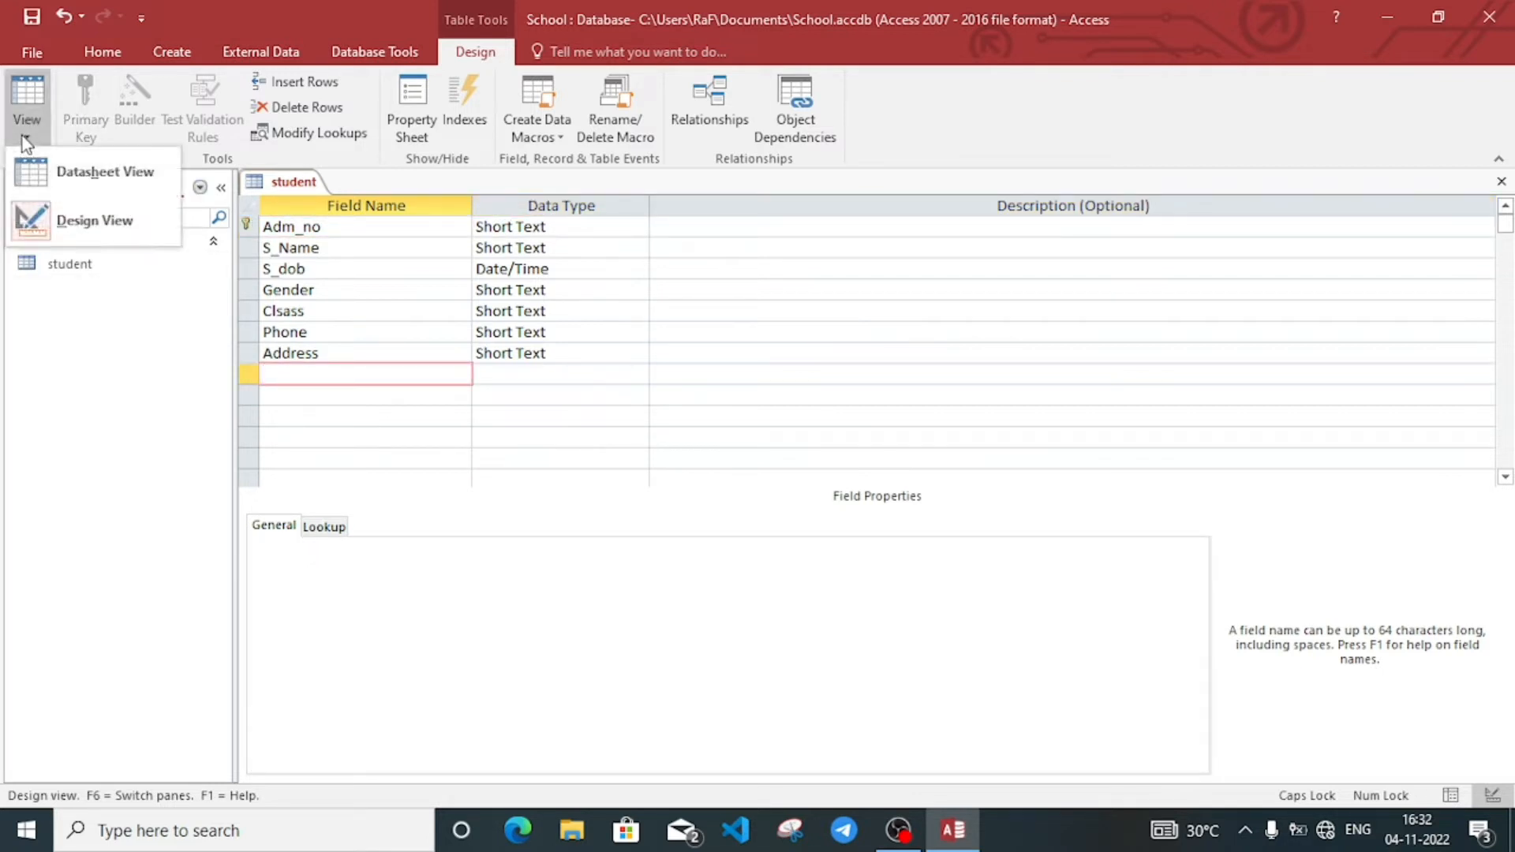
Step: Switch the student table to Datasheet View, saving the table when prompted
click(105, 173)
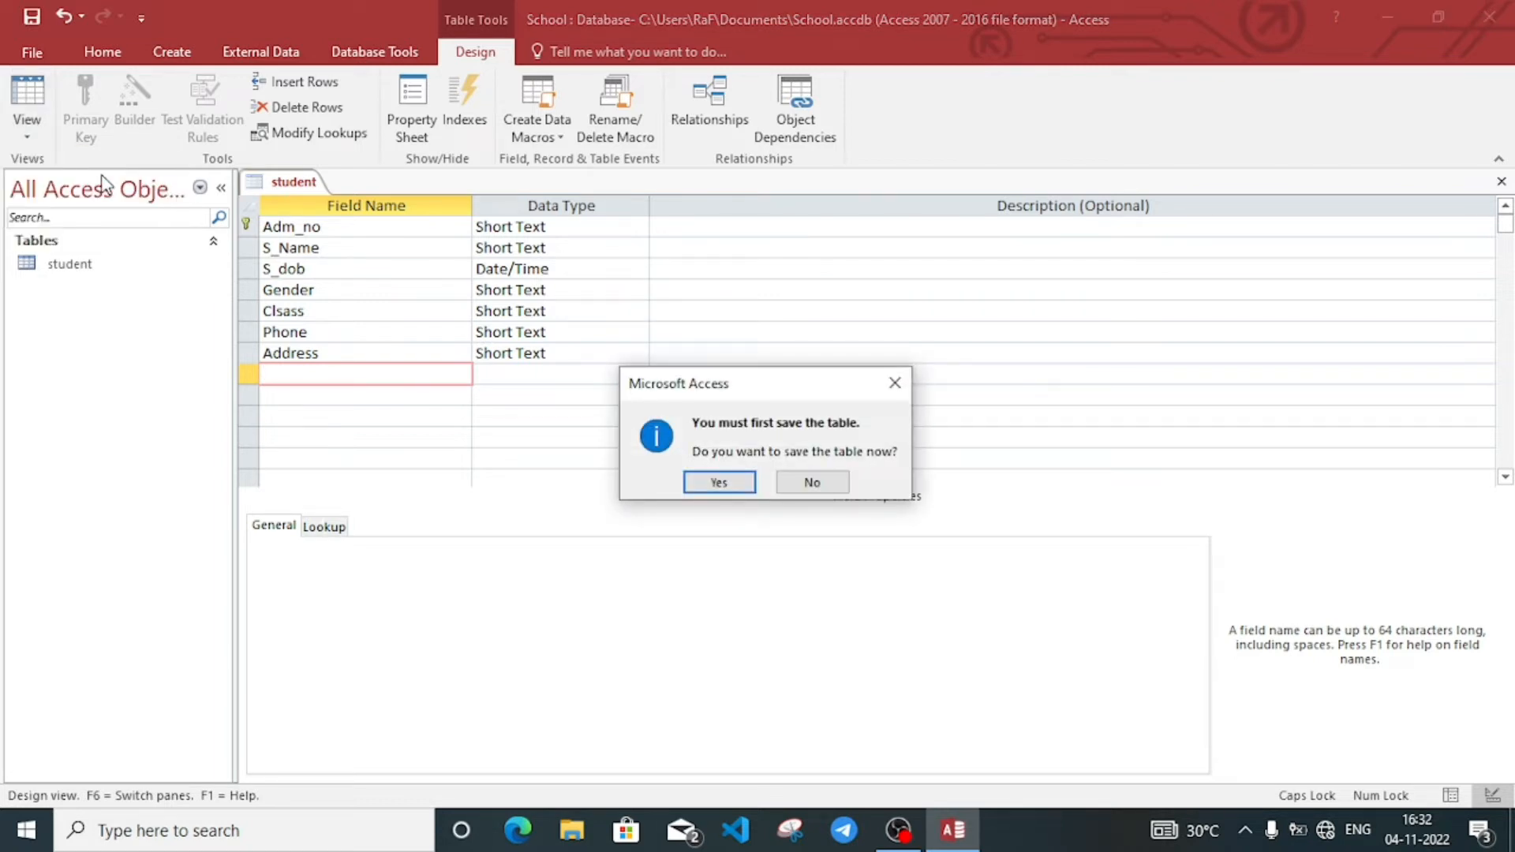
click(718, 483)
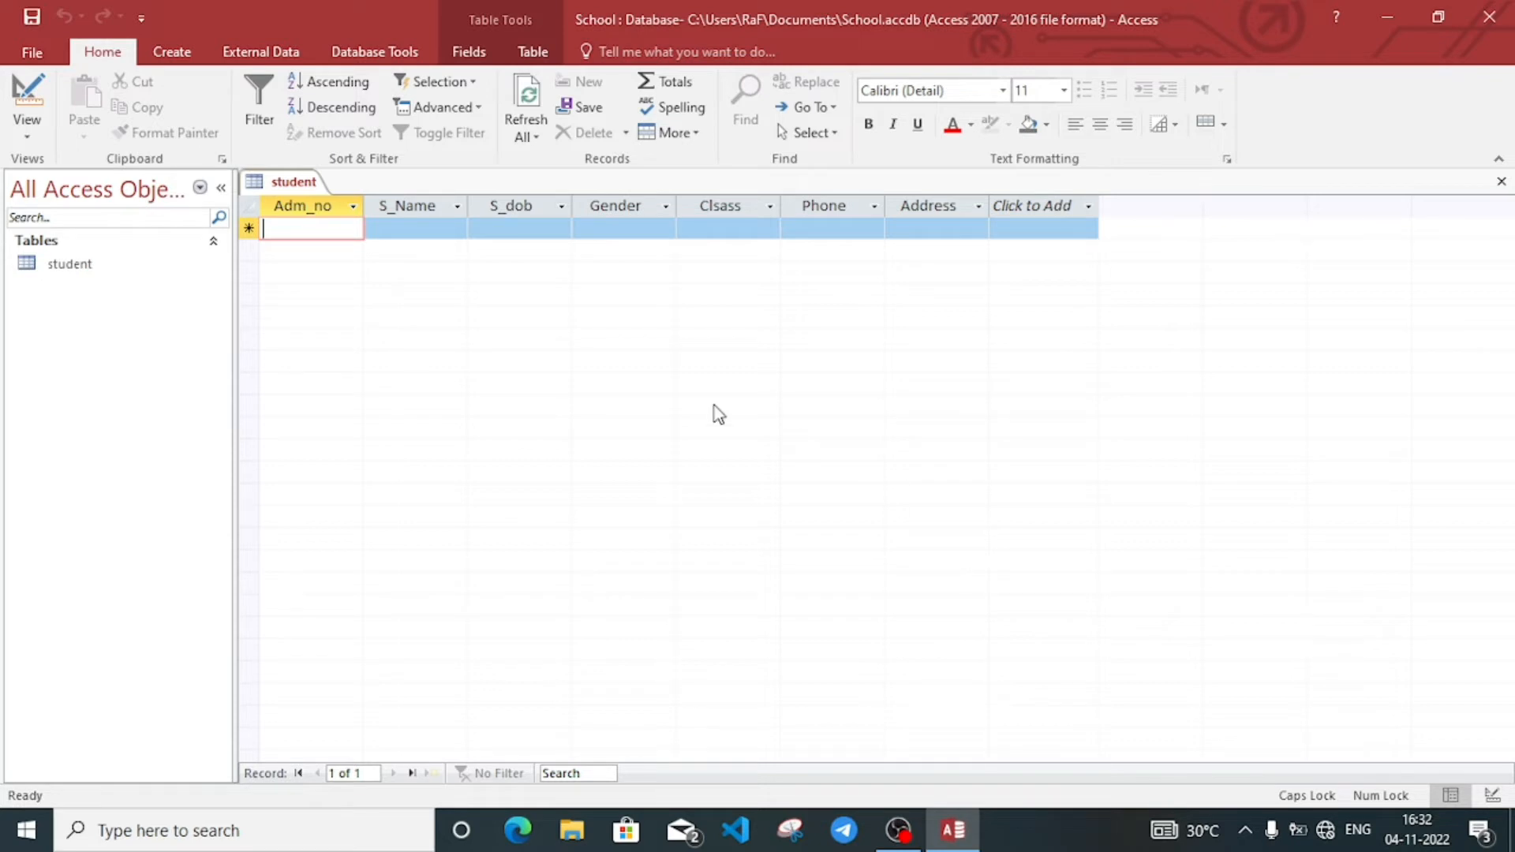
Step: Enter admission number A101, the student's name, birth date 01-01-2008 and gender Male
text(A101)
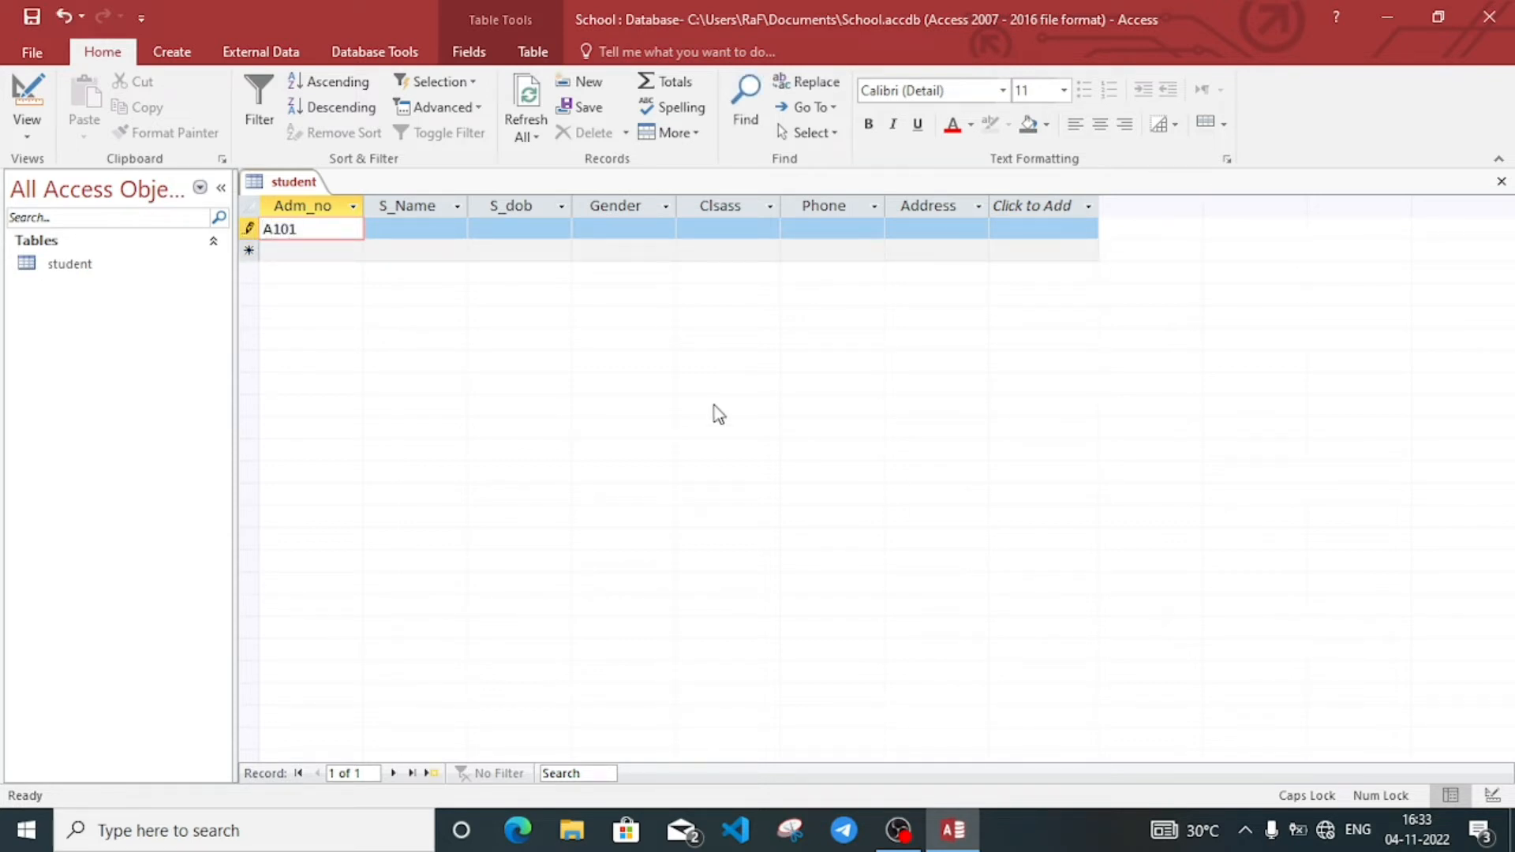
key(Tab)
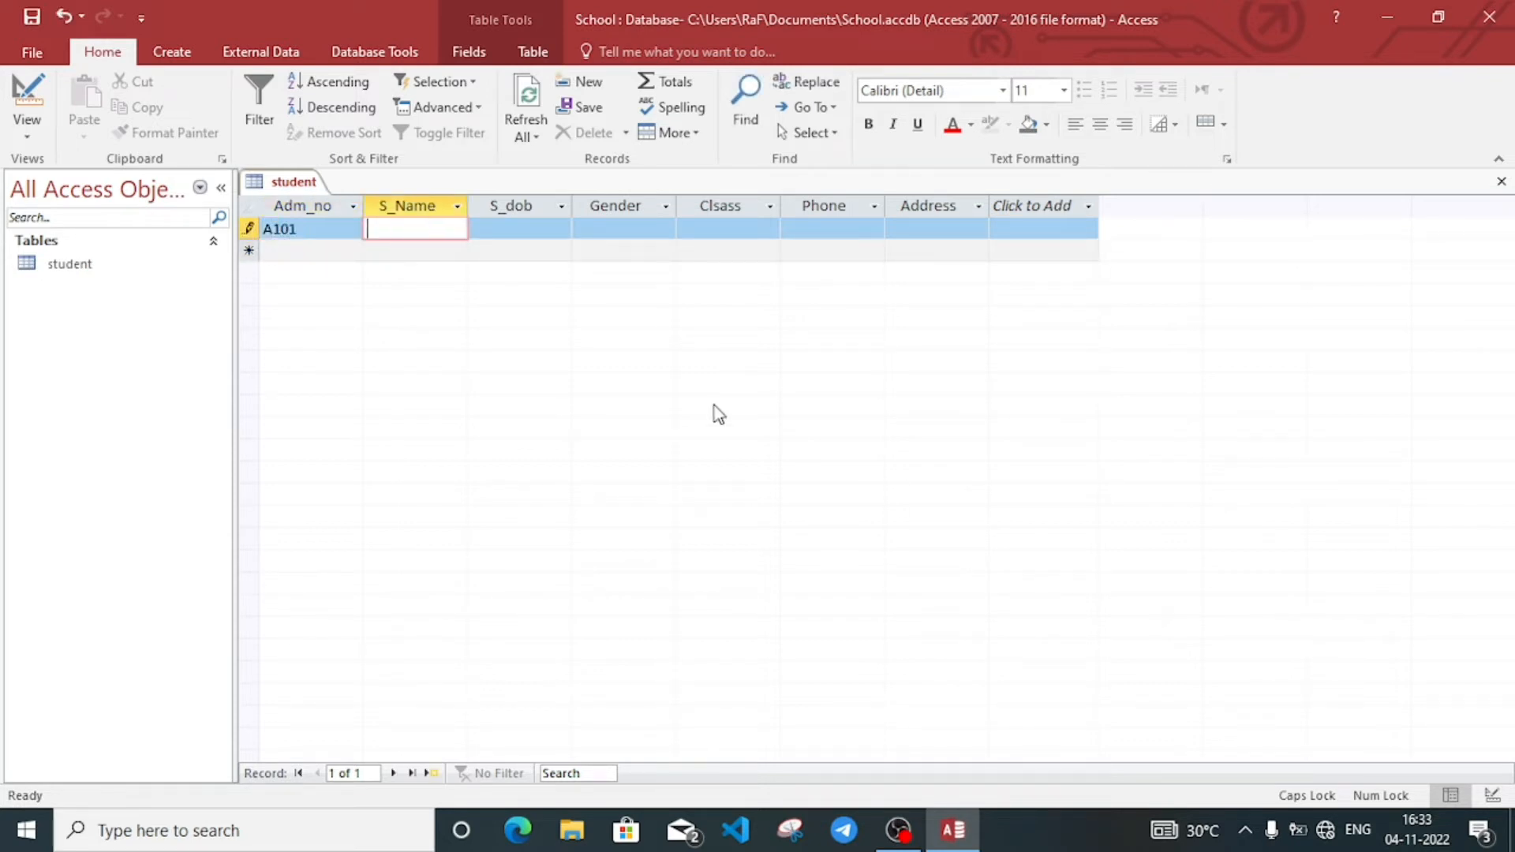
text(ROHAN)
key(Tab)
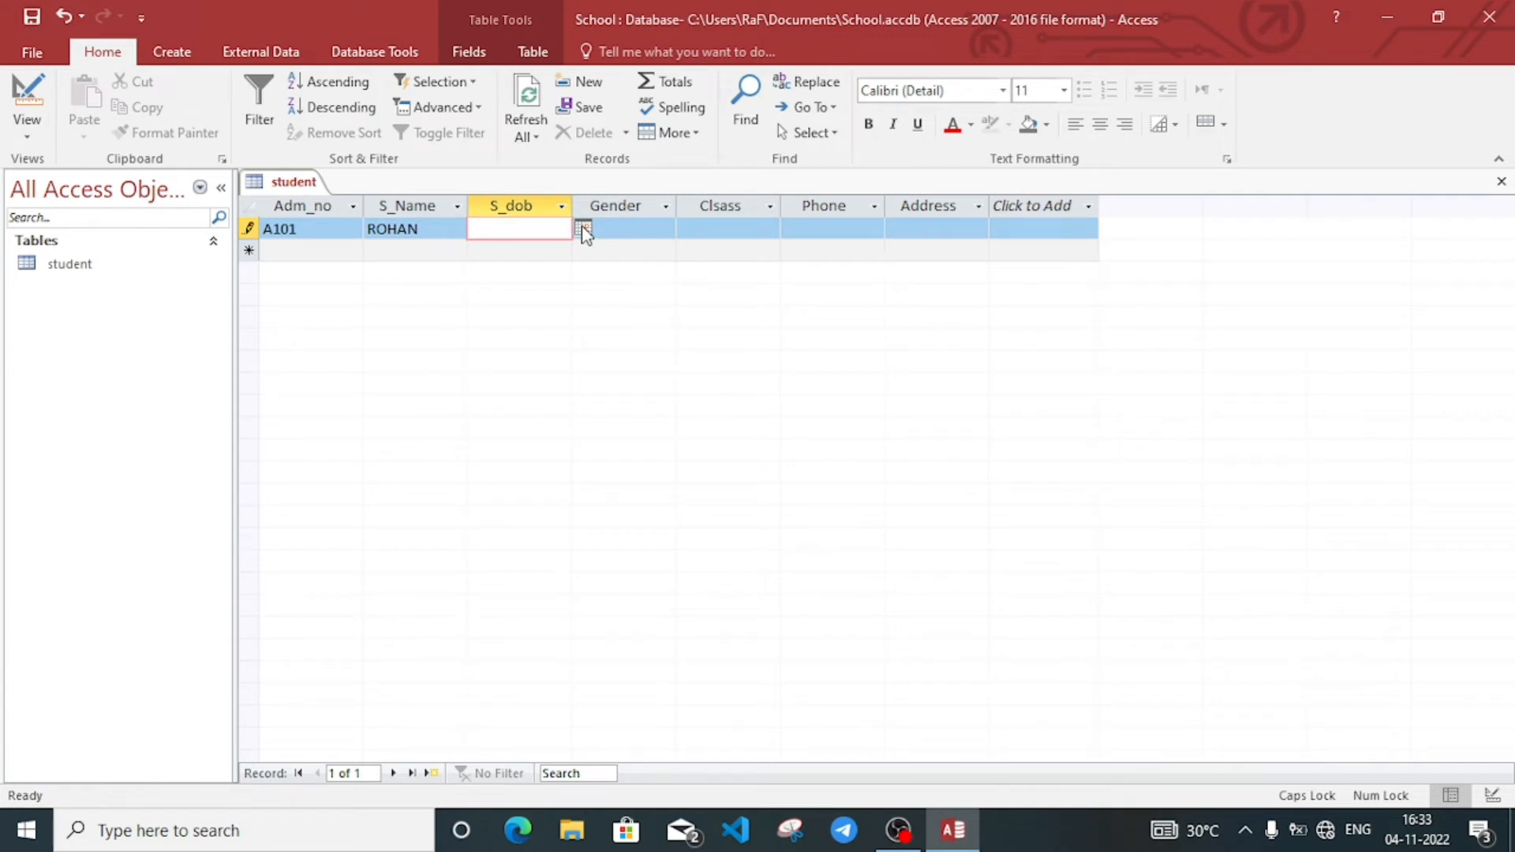
text(1-01-2005)
key(BackSpace)
text(8)
click(629, 229)
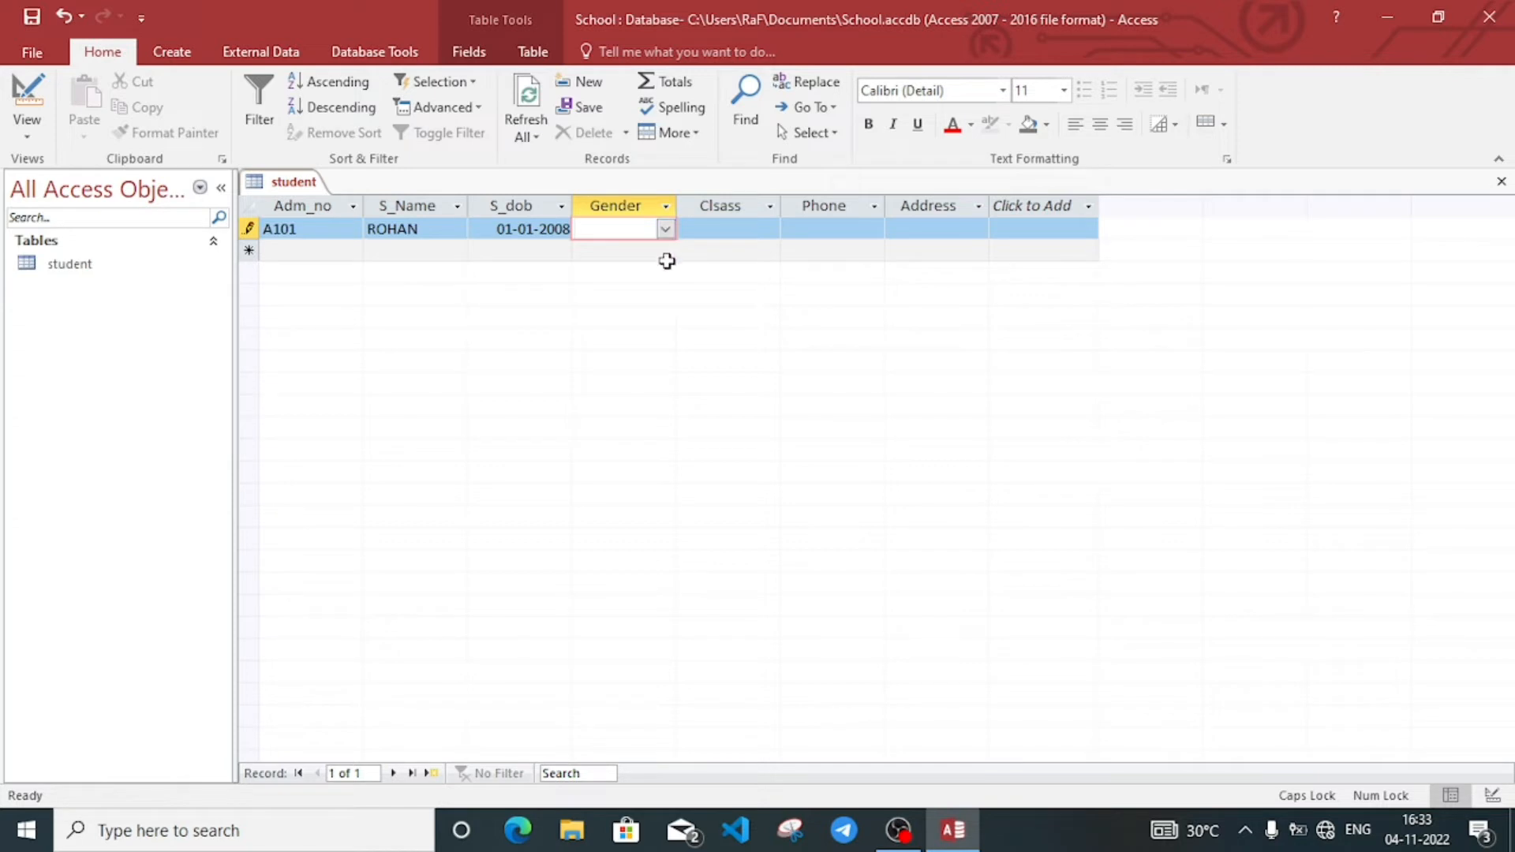
click(665, 231)
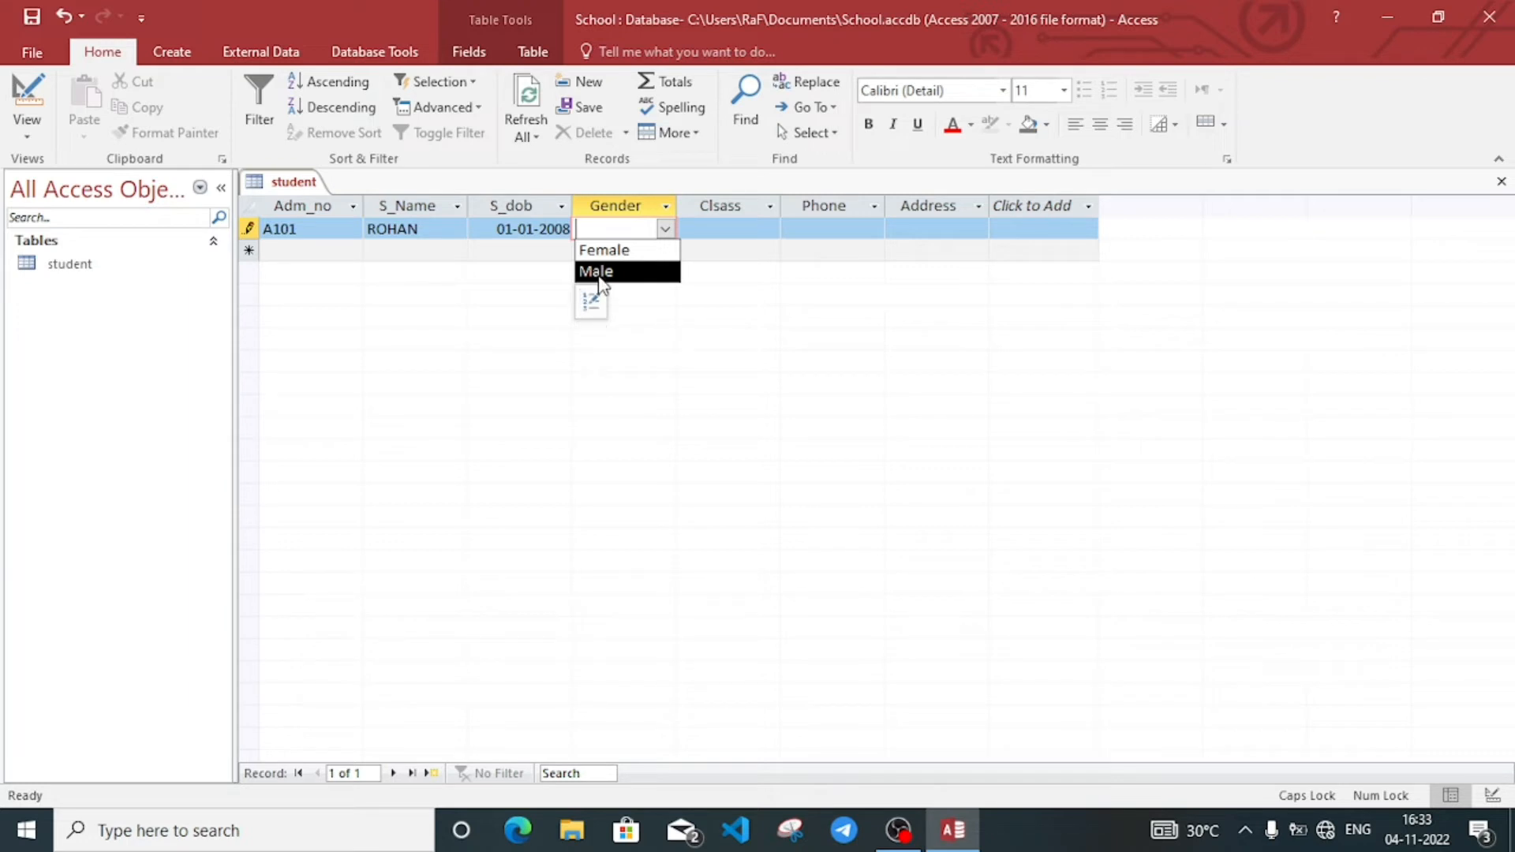
click(611, 274)
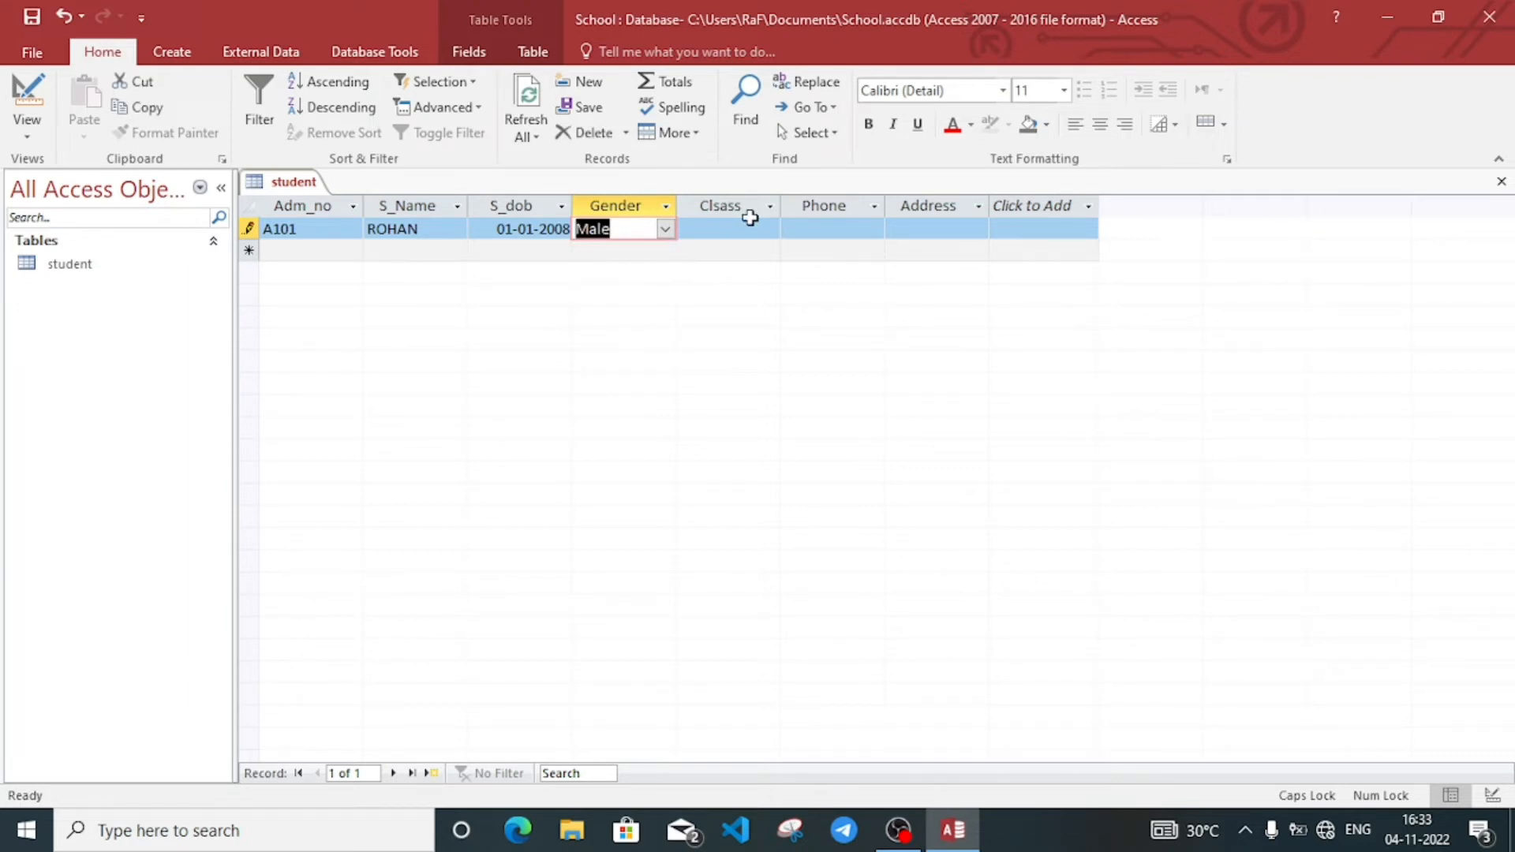
Step: Set class IX, fill in the student's phone number and address, and save the record
click(745, 229)
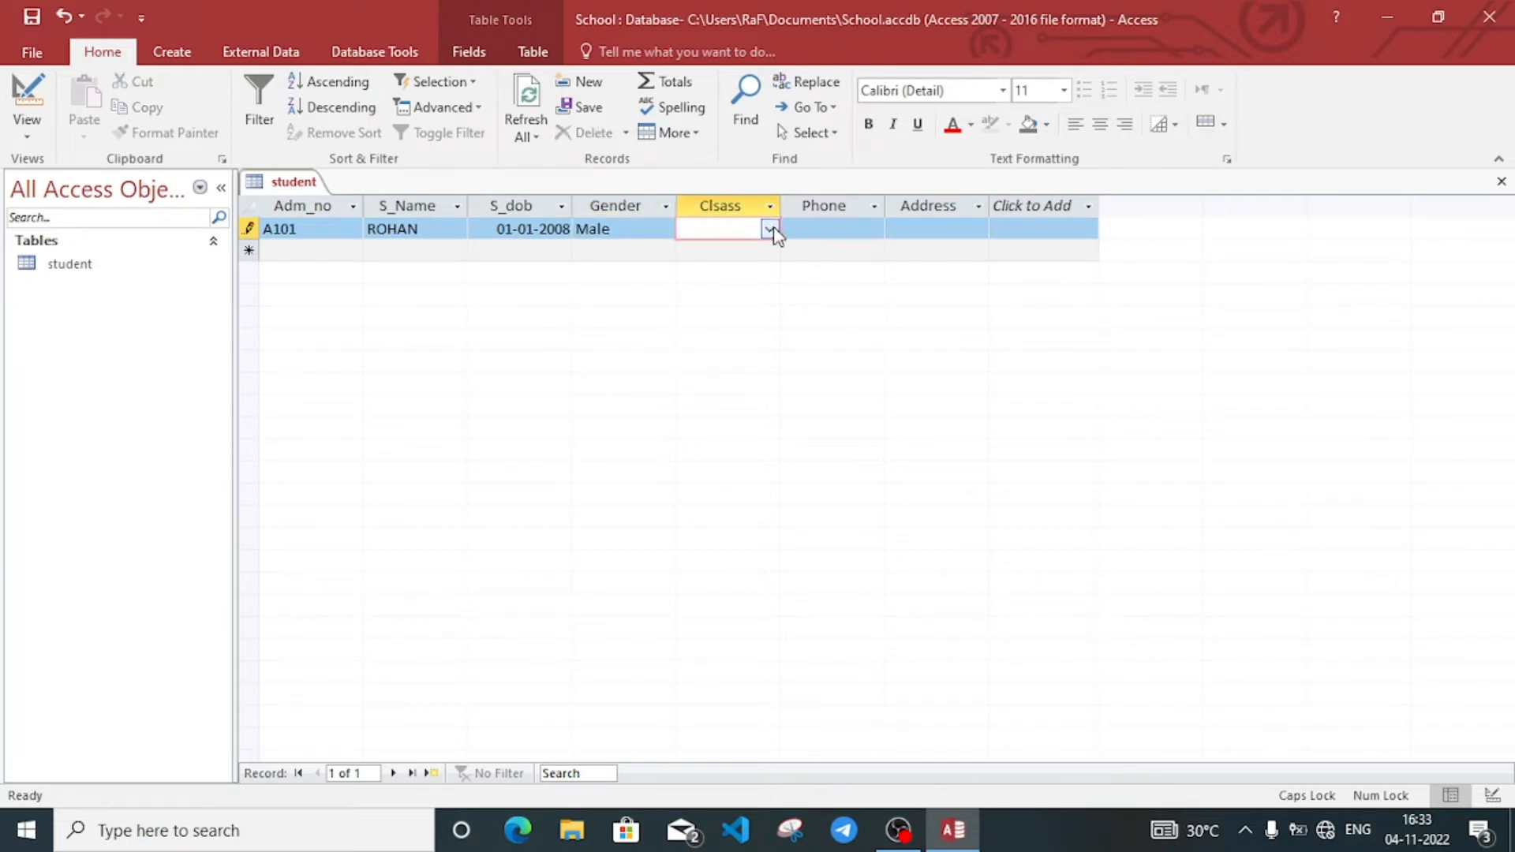
click(769, 229)
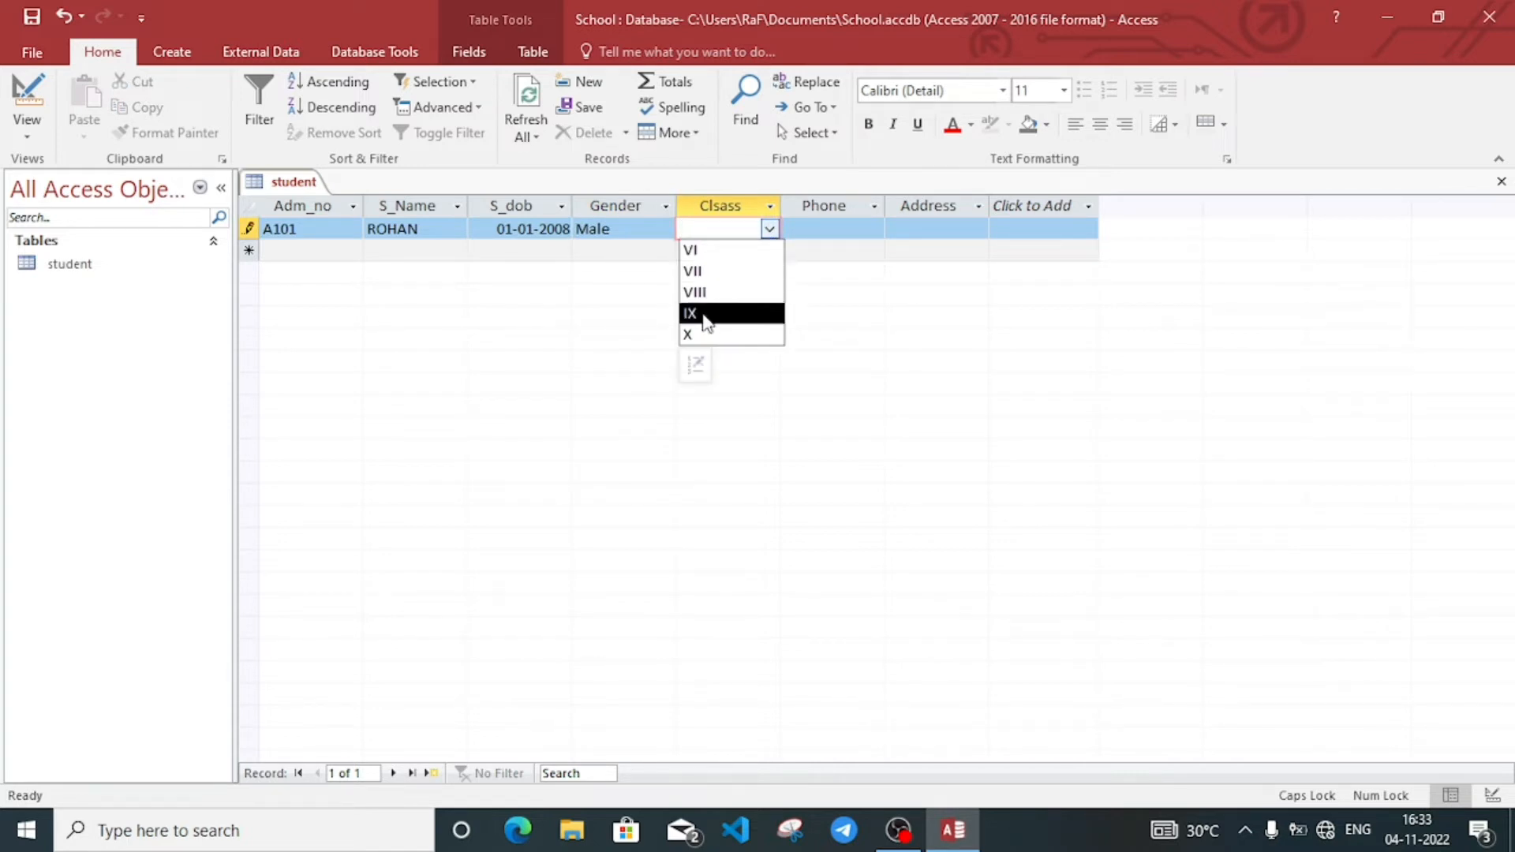
click(707, 314)
click(836, 230)
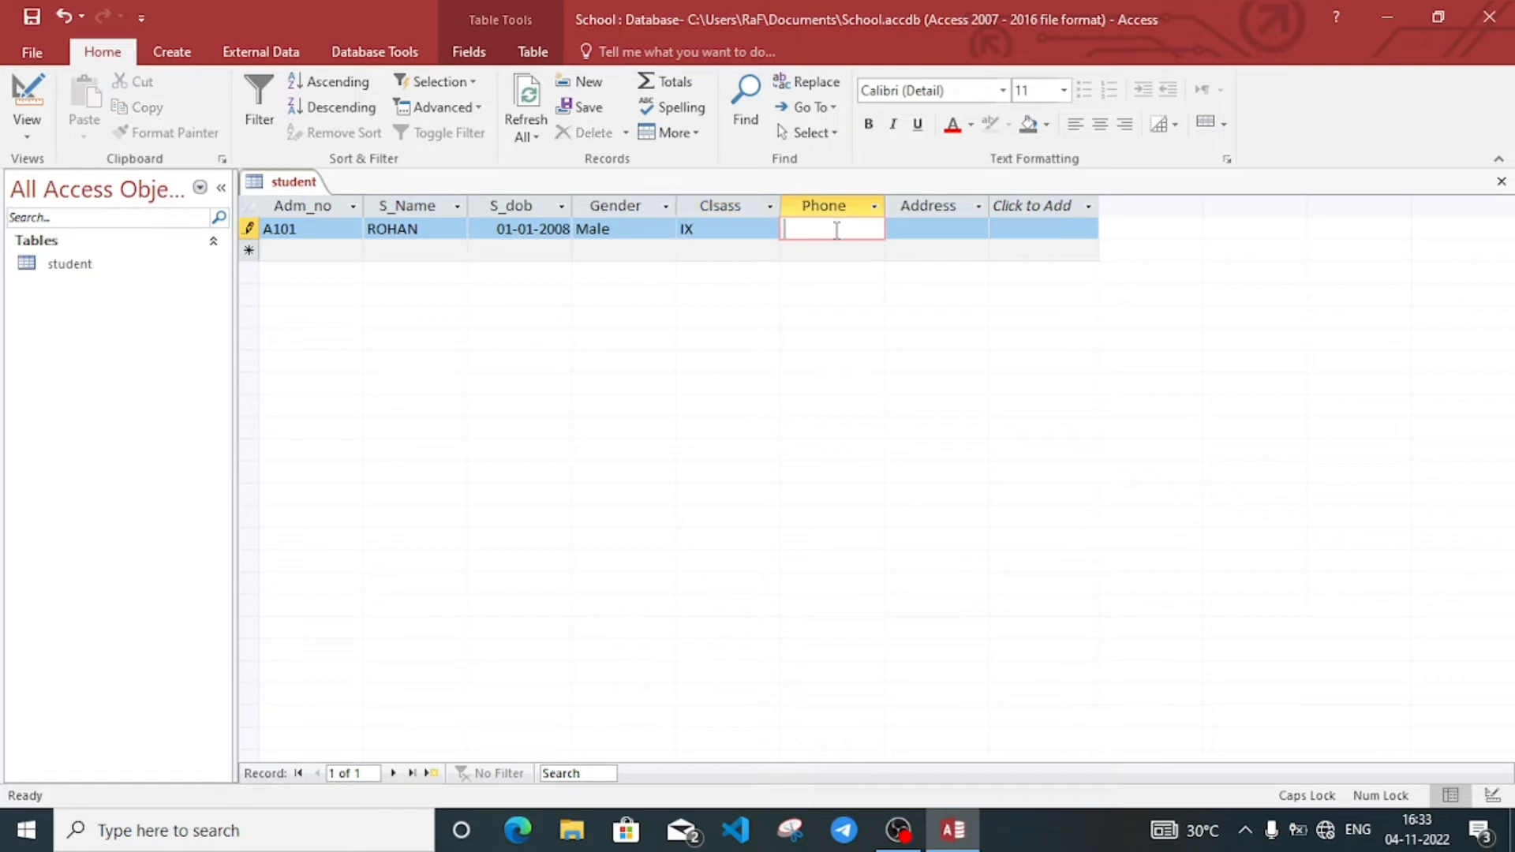
click(927, 228)
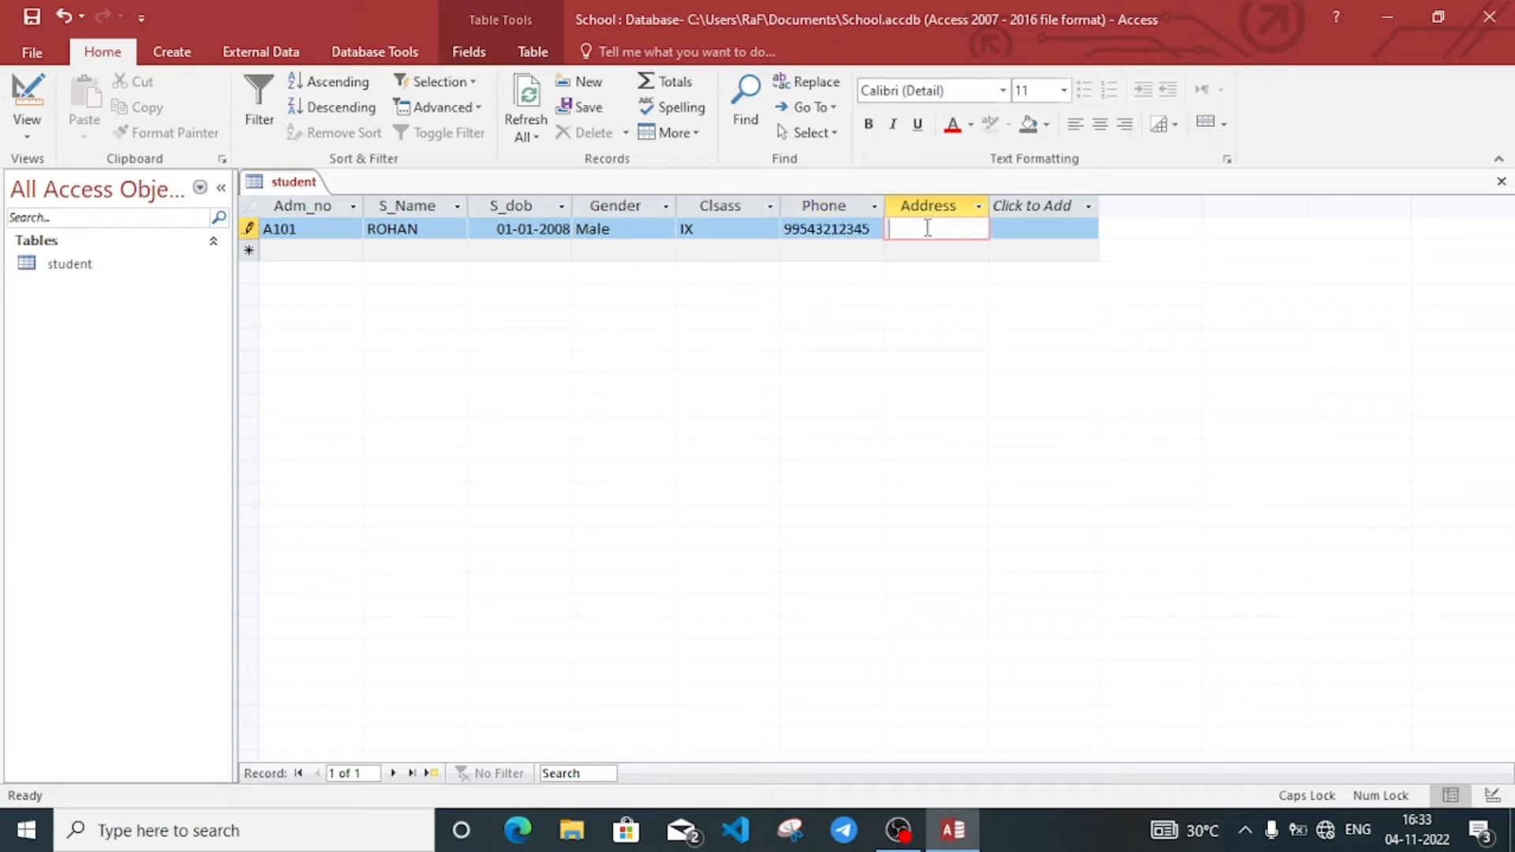
text(SIX MIL)
text(WE)
key(BackSpace)
key(BackSpace)
text(E)
click(295, 247)
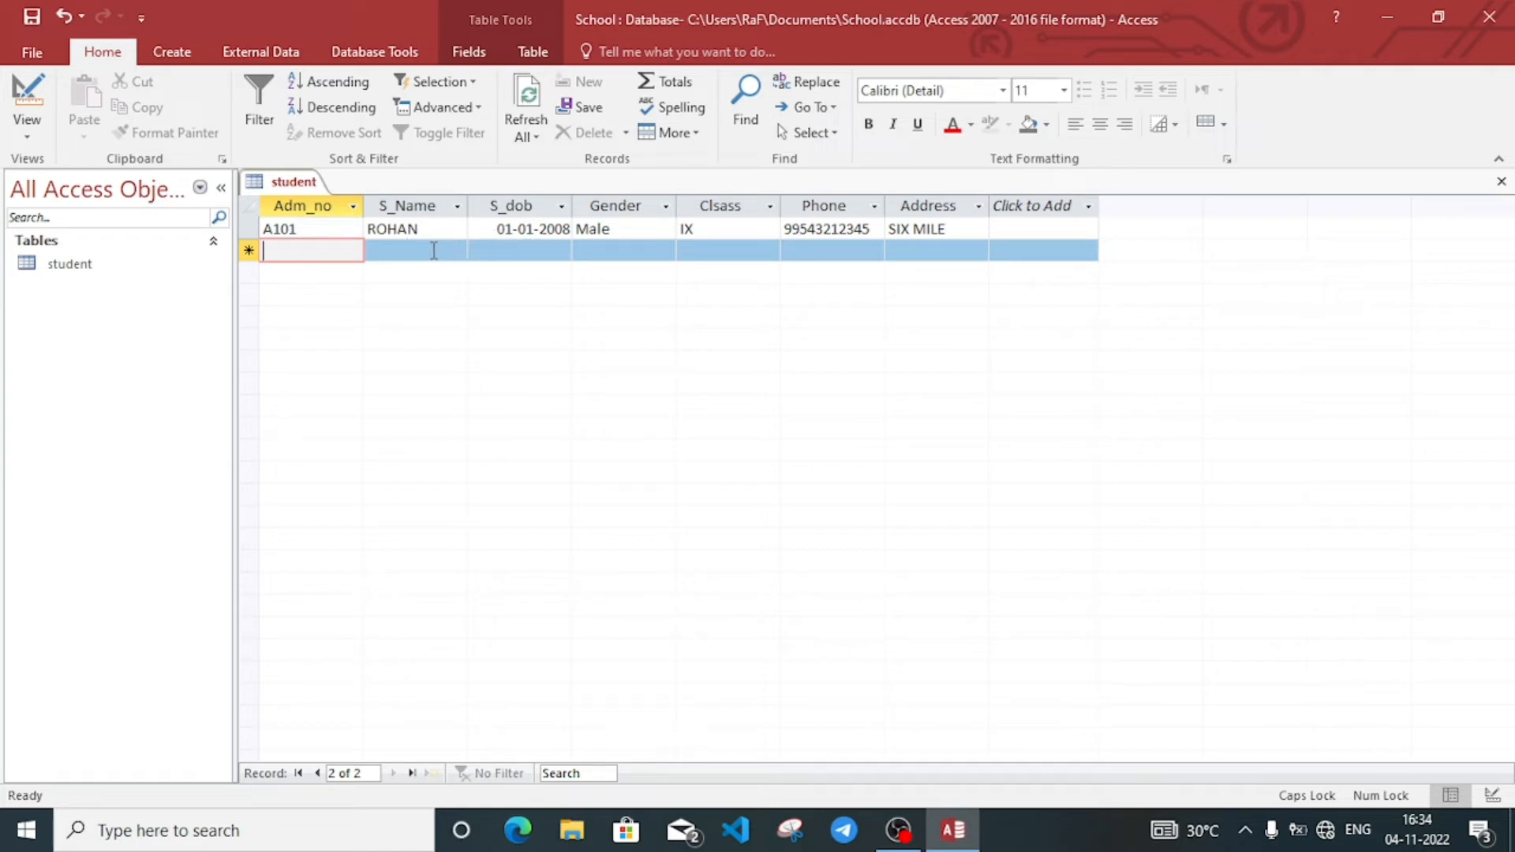
click(433, 251)
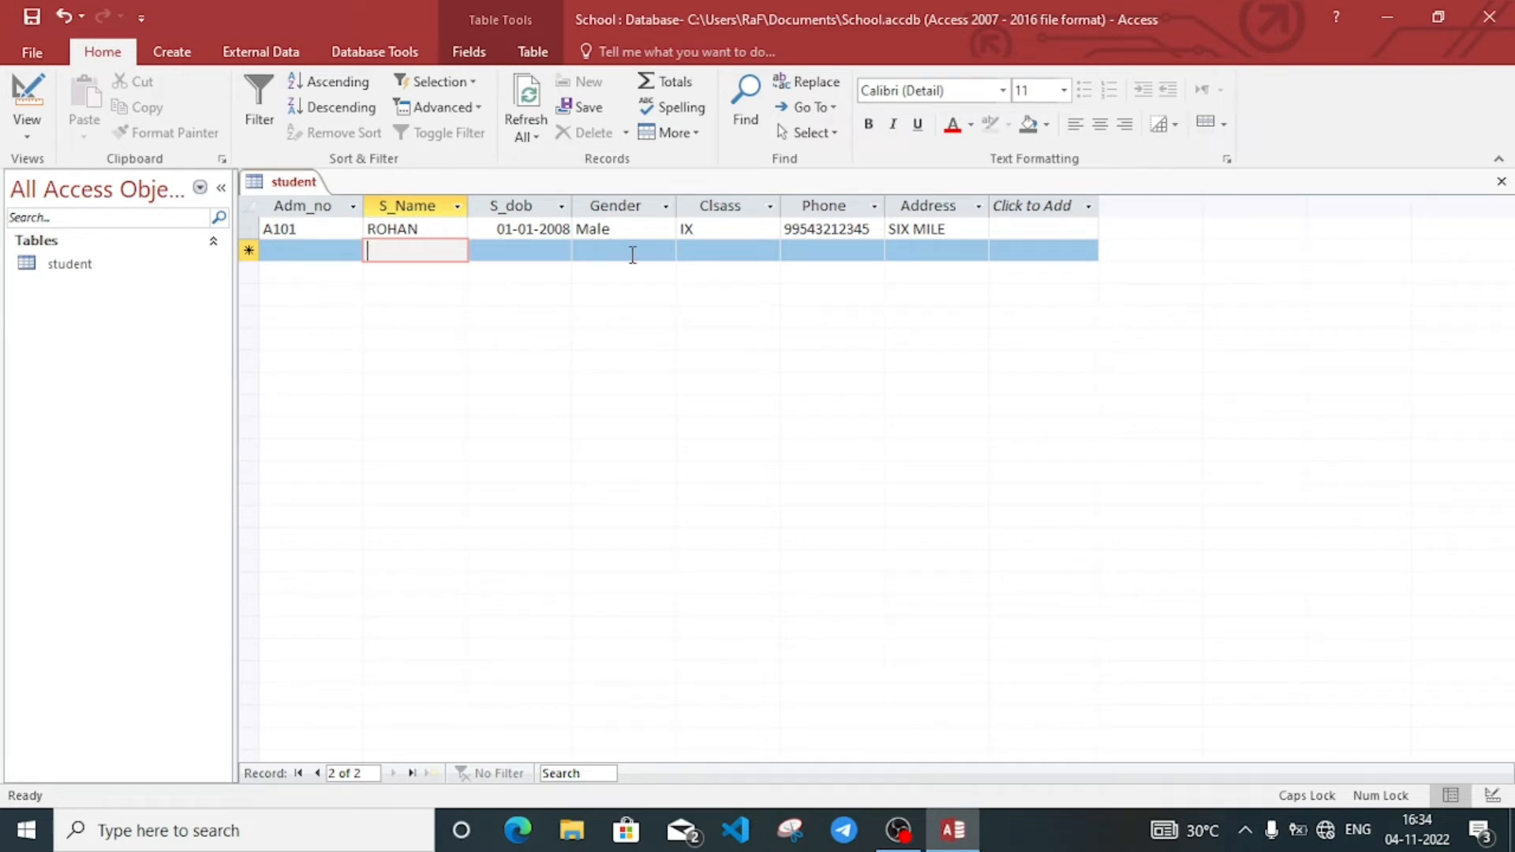
click(633, 252)
key(Tab)
key(Tab)
key(Tab)
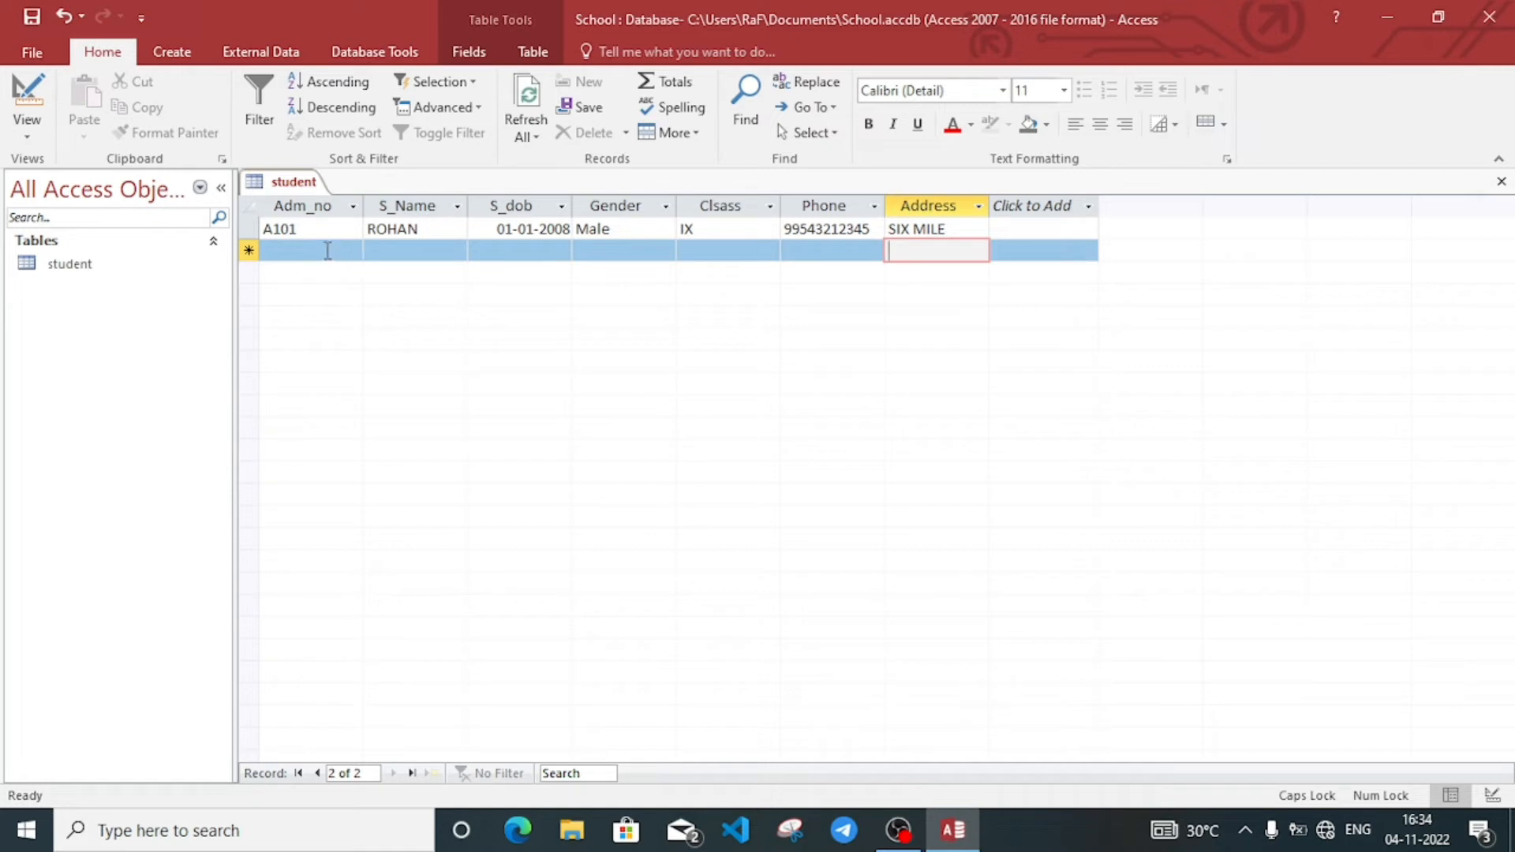
click(328, 250)
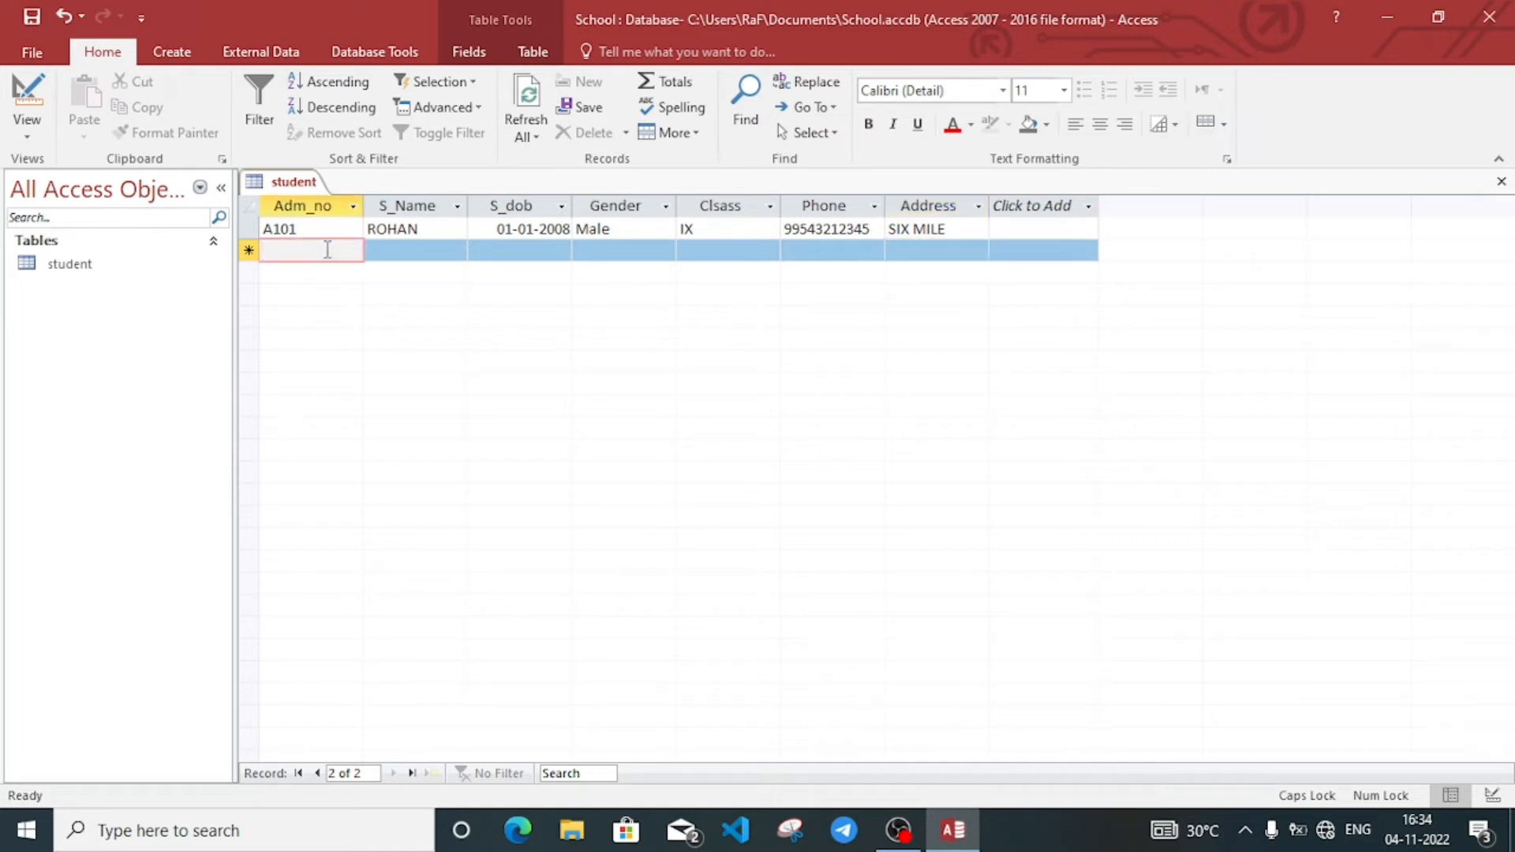
text(A1)
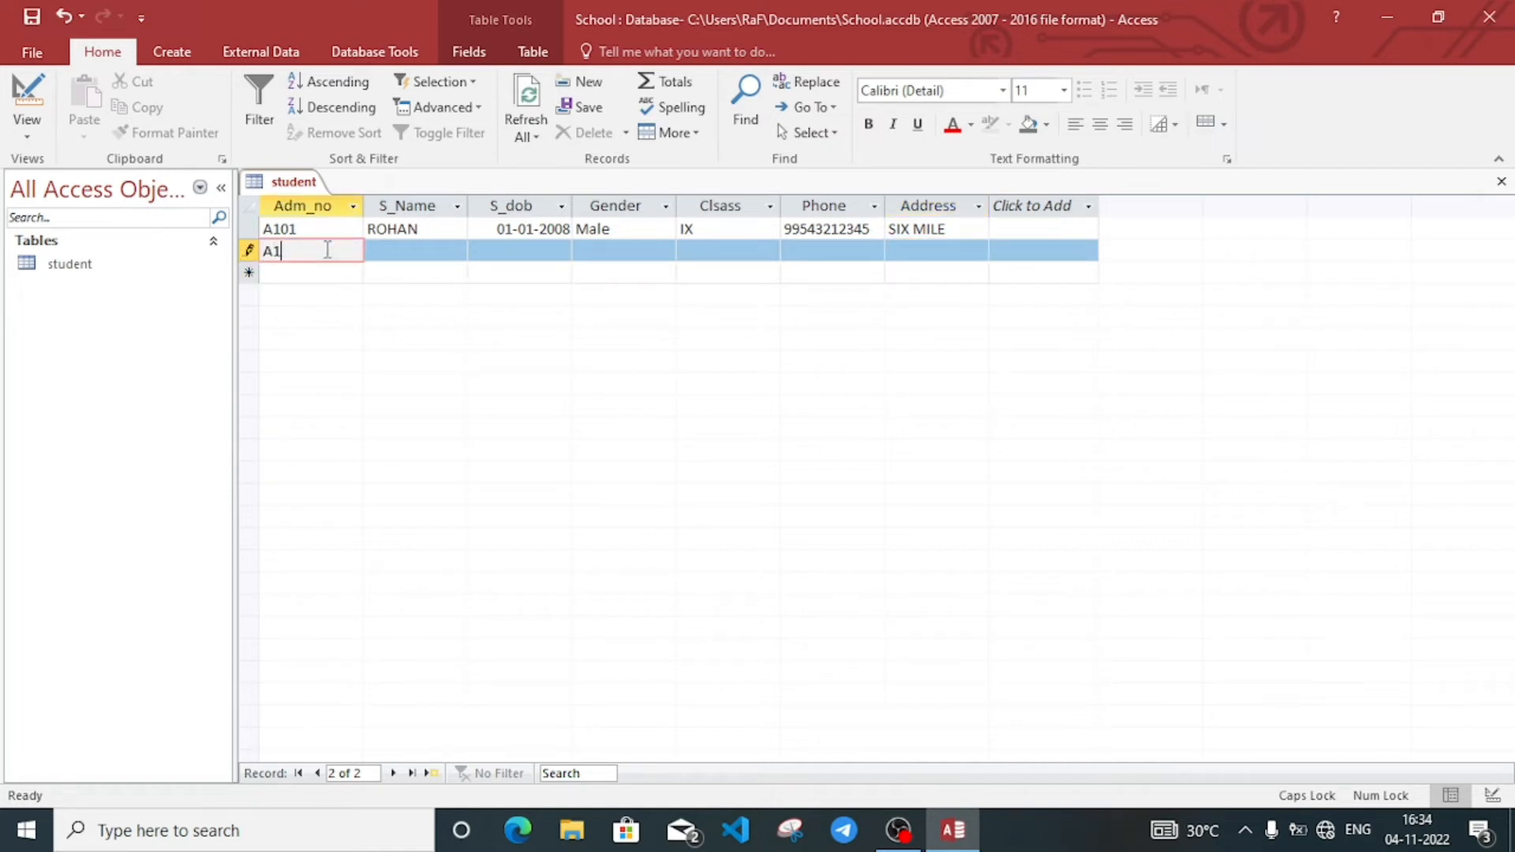
text(02)
key(Tab)
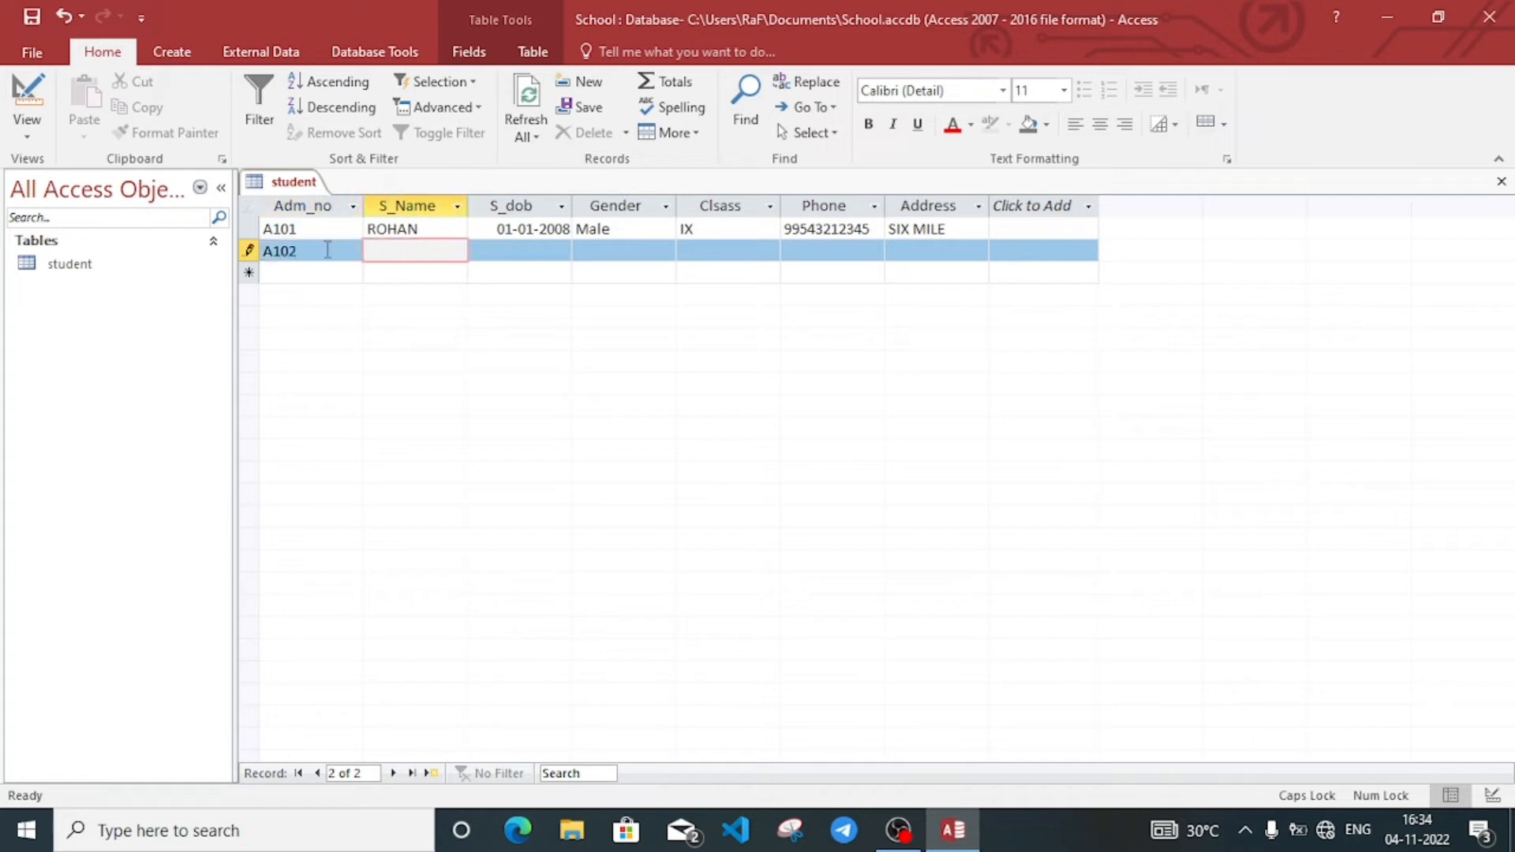
text(RIYA)
key(Tab)
text(2)
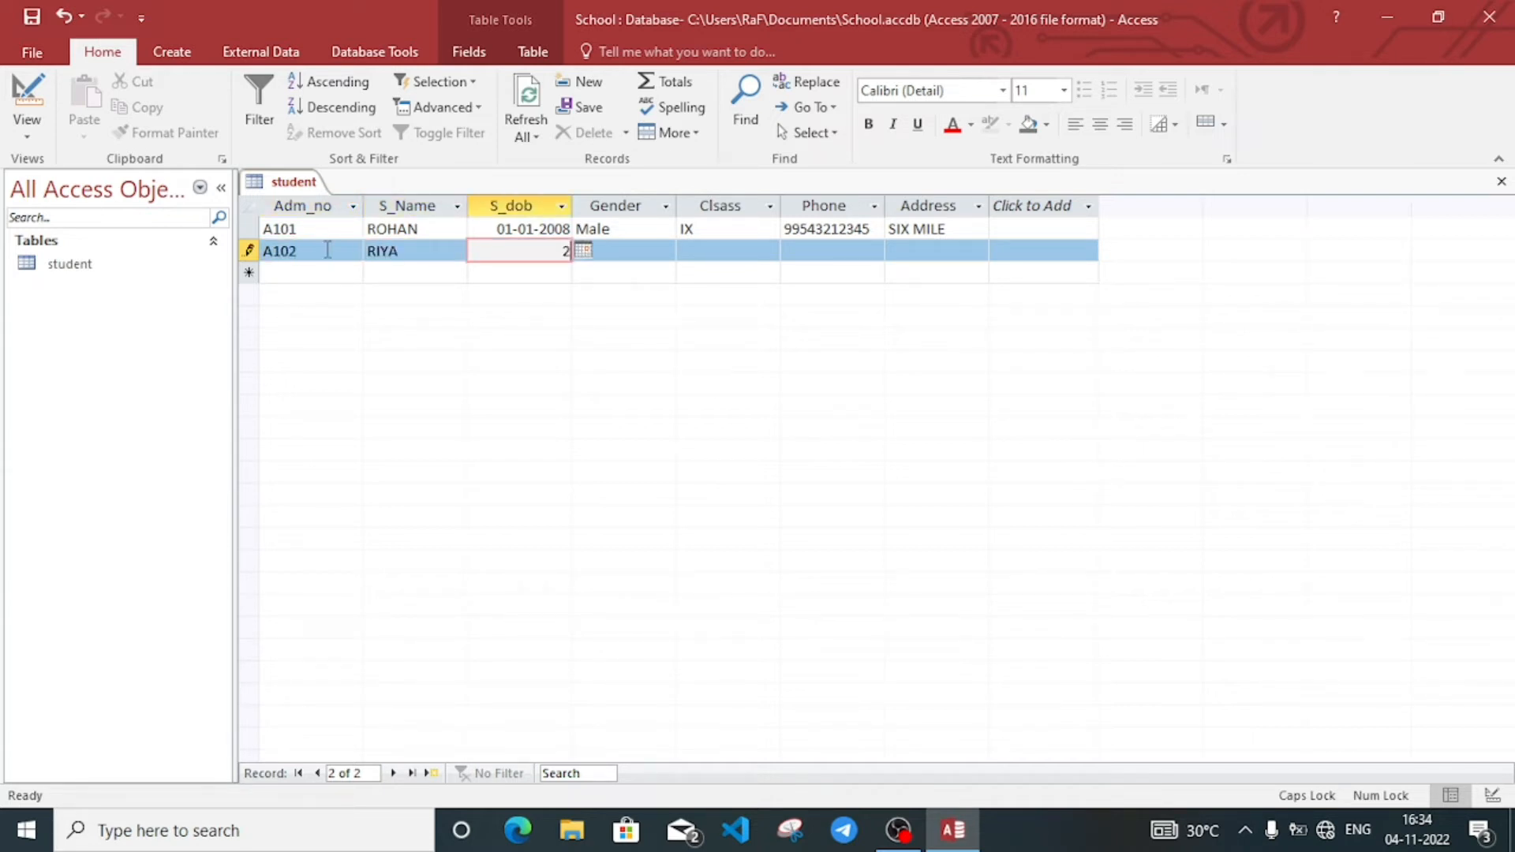
text(-03-2007)
key(Tab)
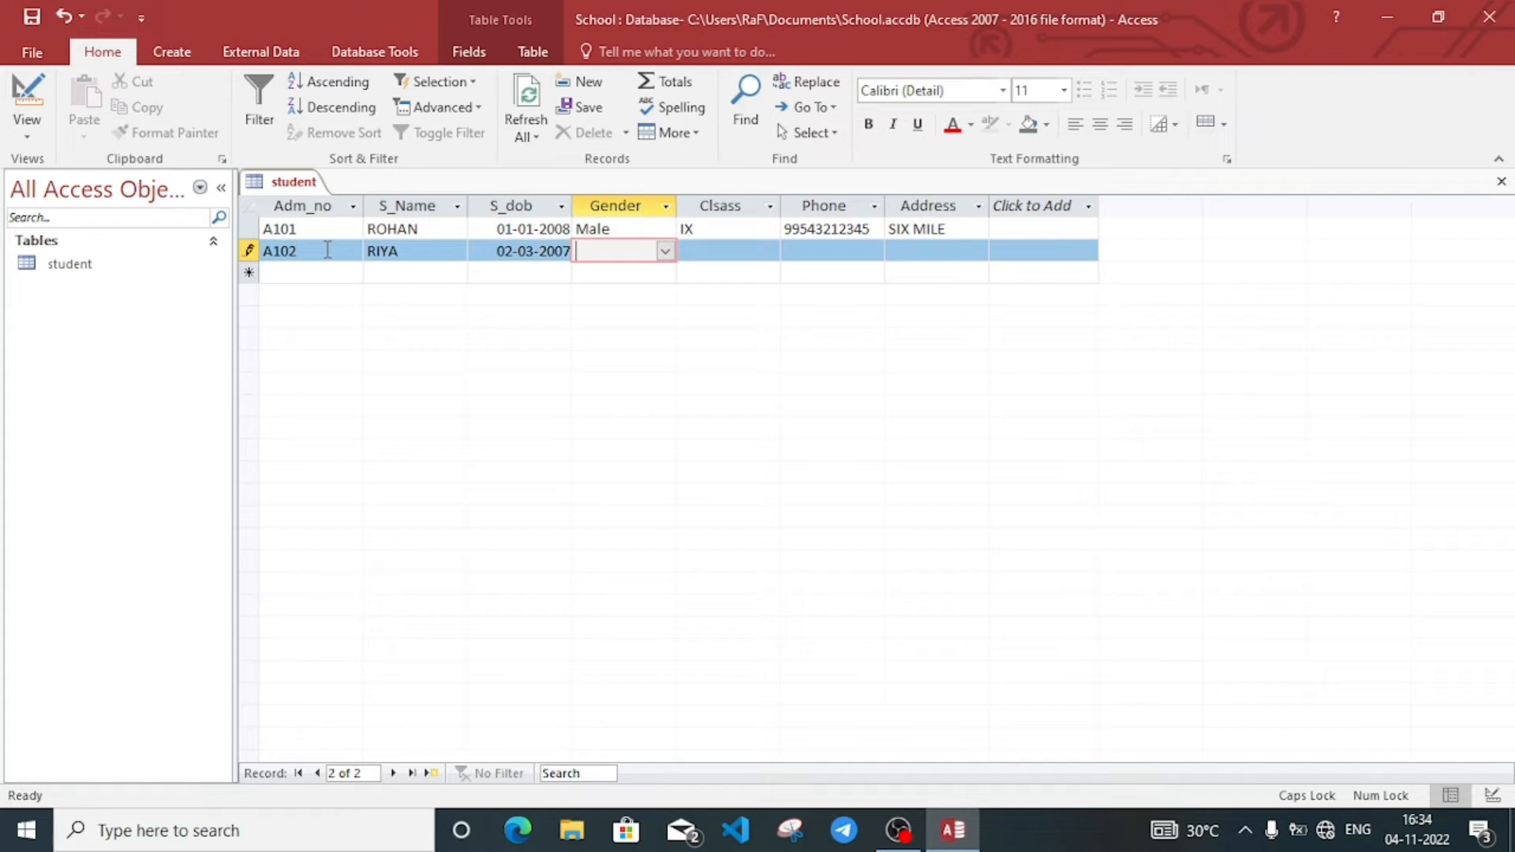
text(FEmale)
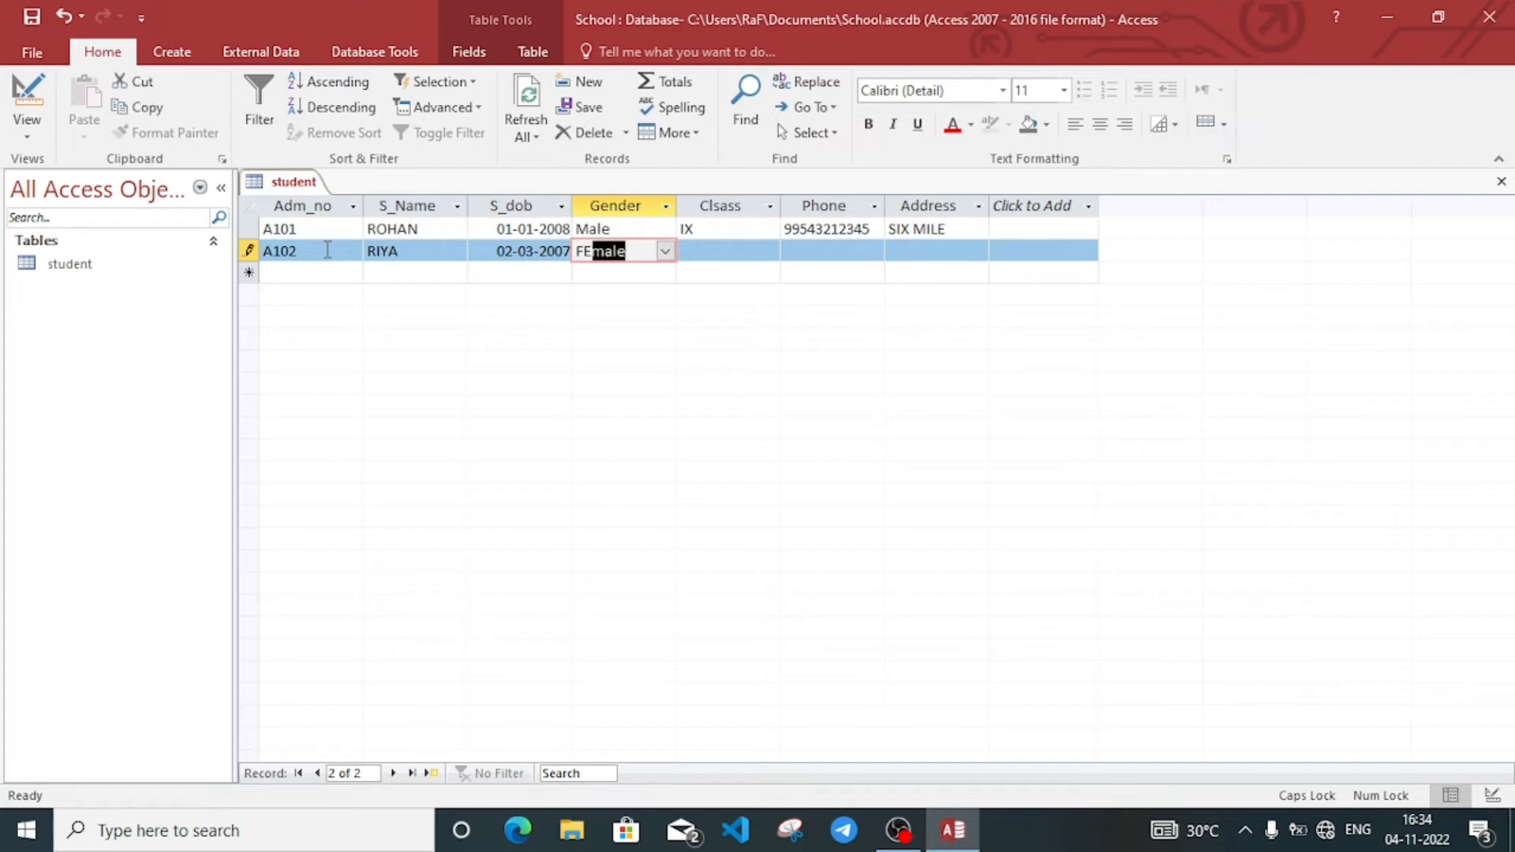
key(Tab)
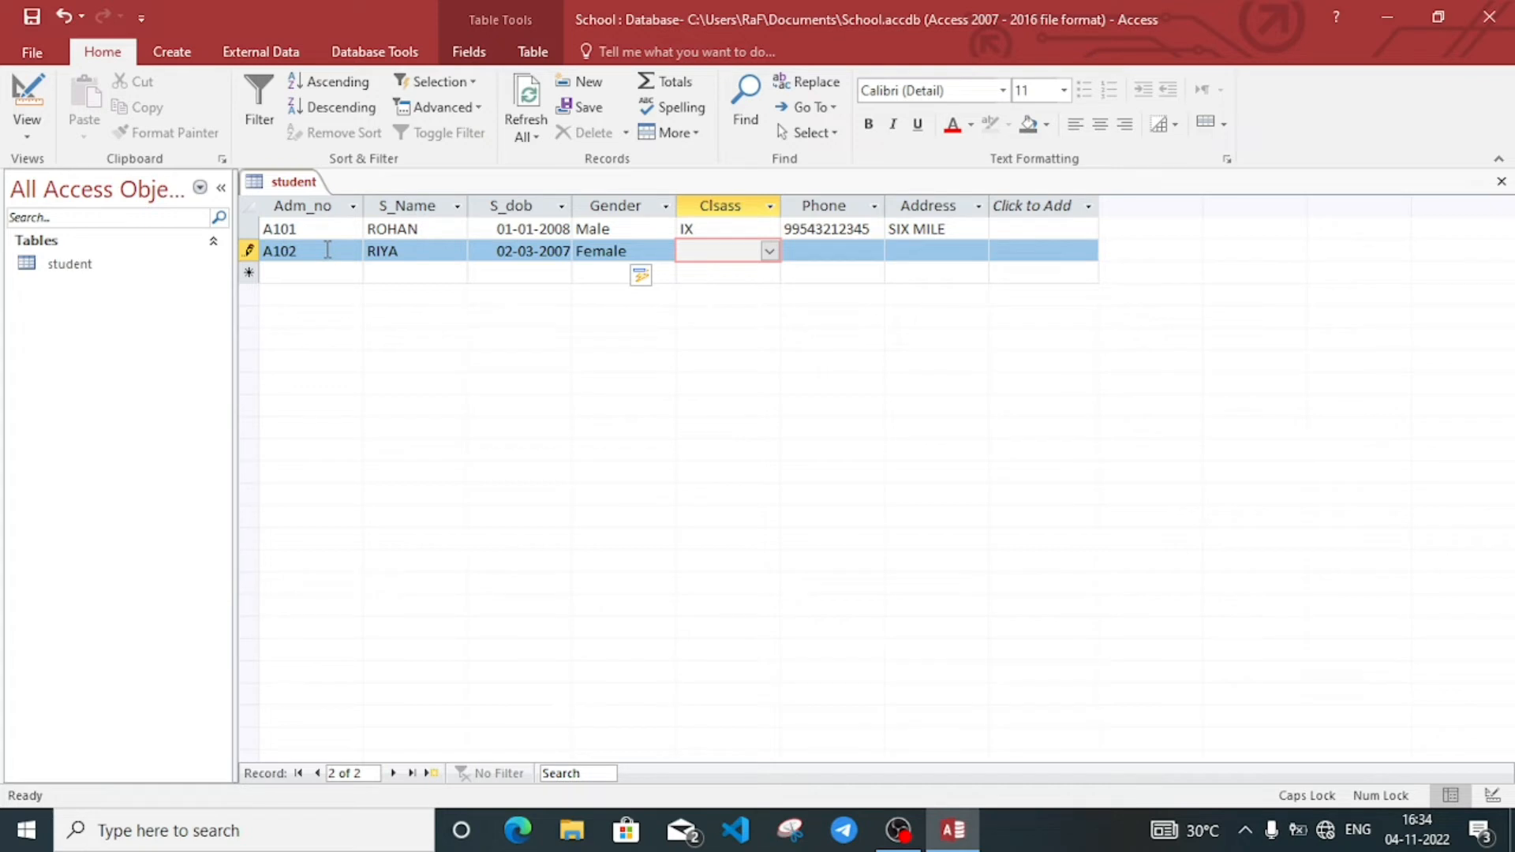
Step: Set class X and enter the phone number and address for record A102
text(X)
key(Tab)
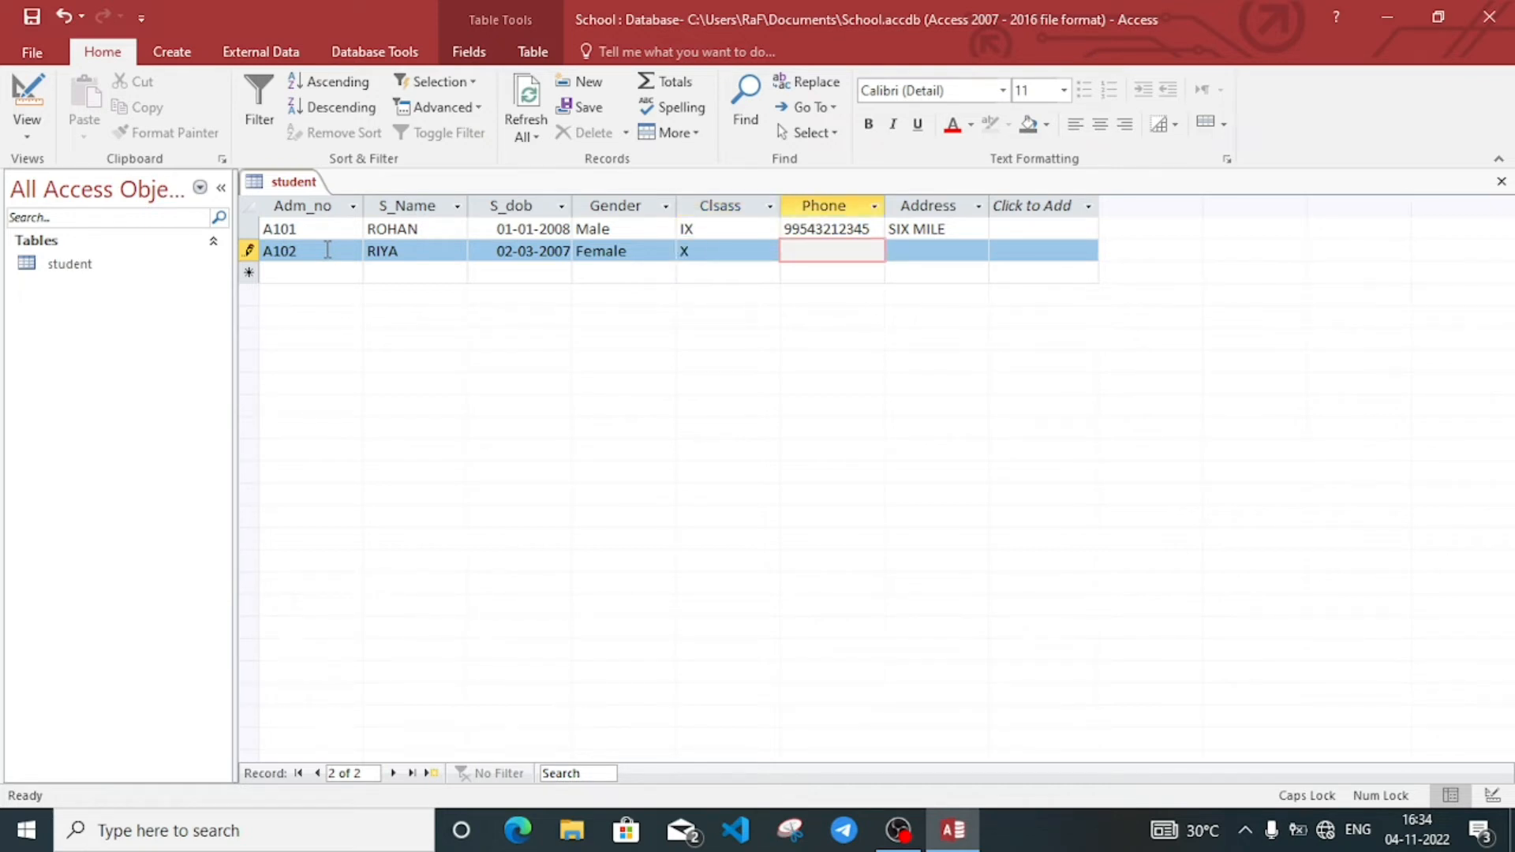
text(9876543210)
key(Tab)
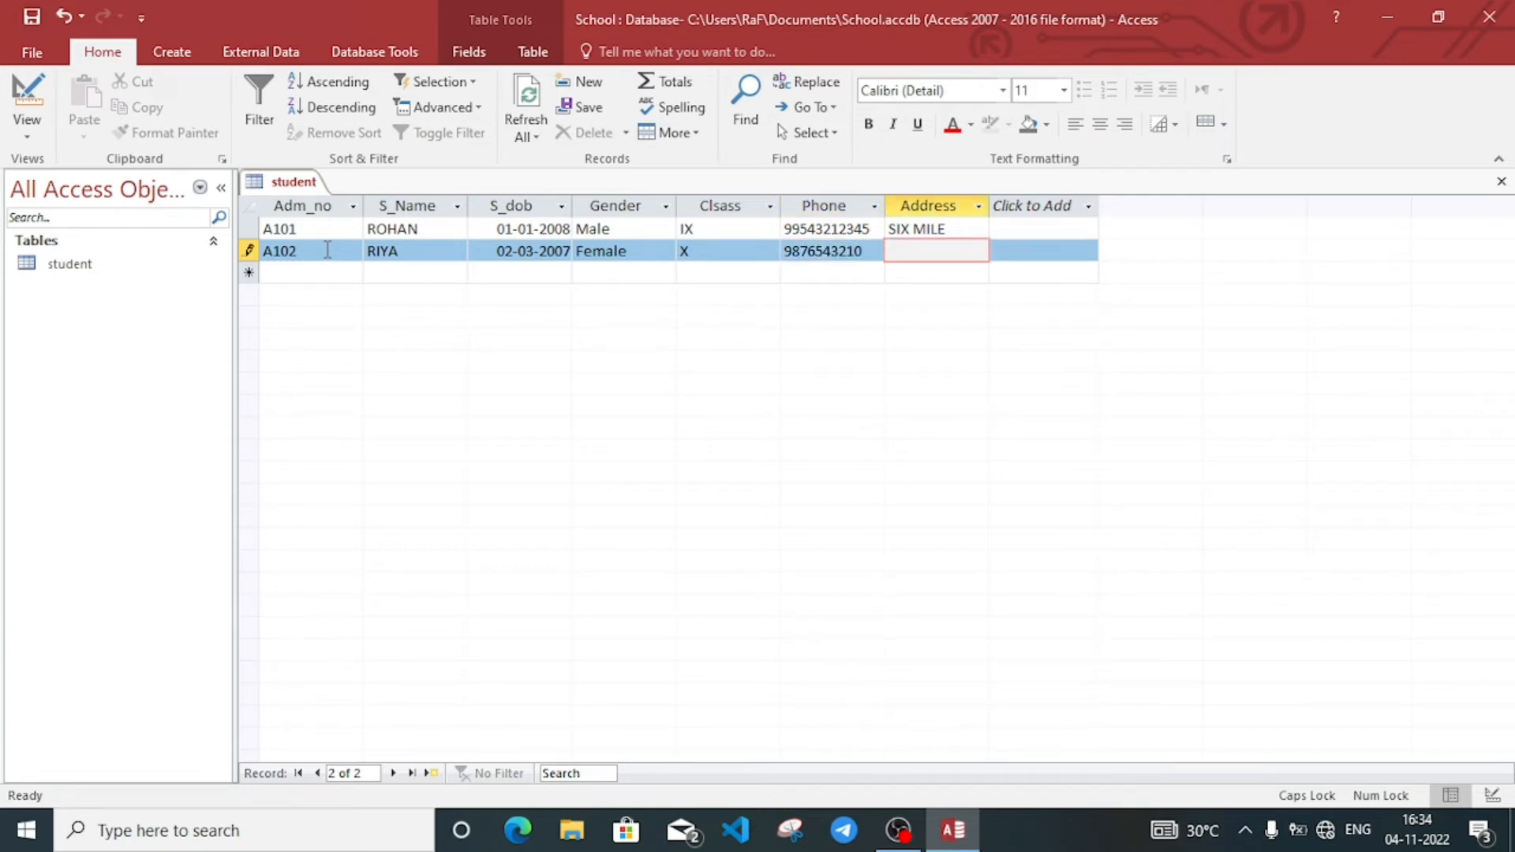
text(BELTOL)
click(173, 61)
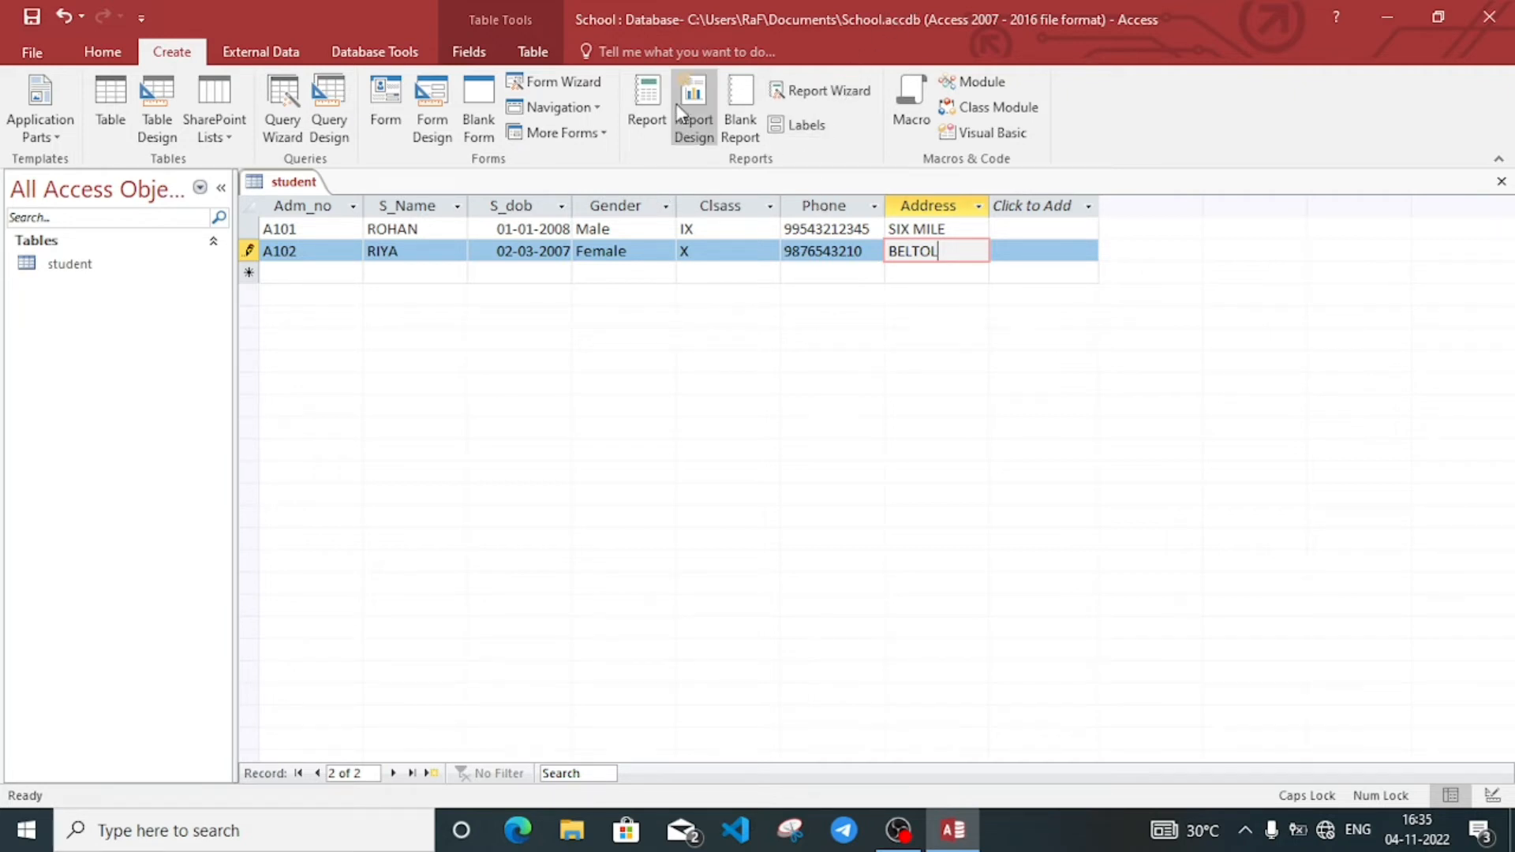
Step: In the Report Wizard, pick S_Name, Adm_no, S_dob, Gender, Clsass and Phone, excluding Address
click(830, 92)
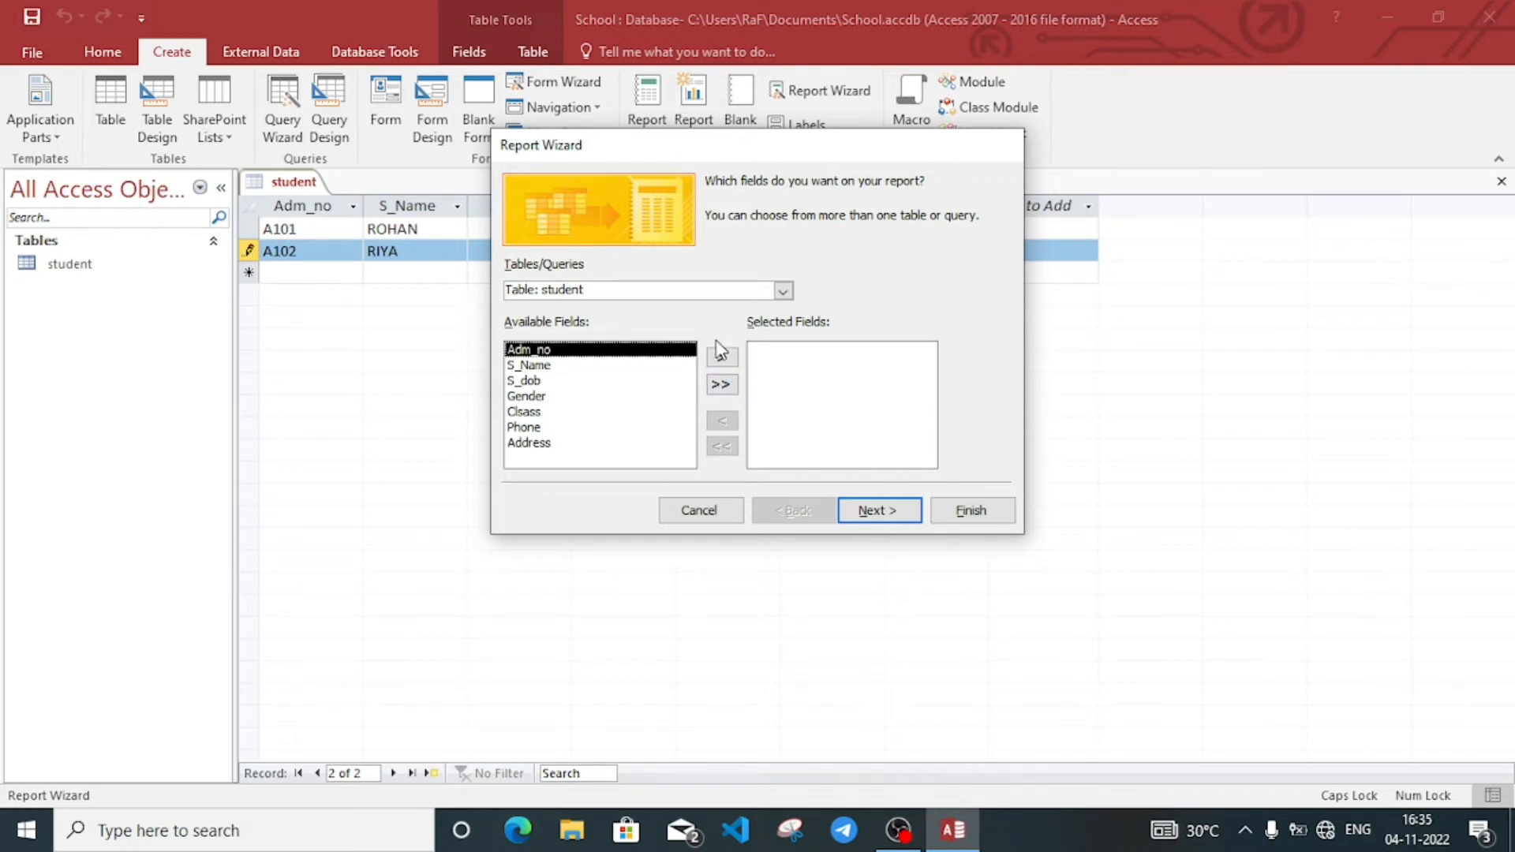
click(726, 389)
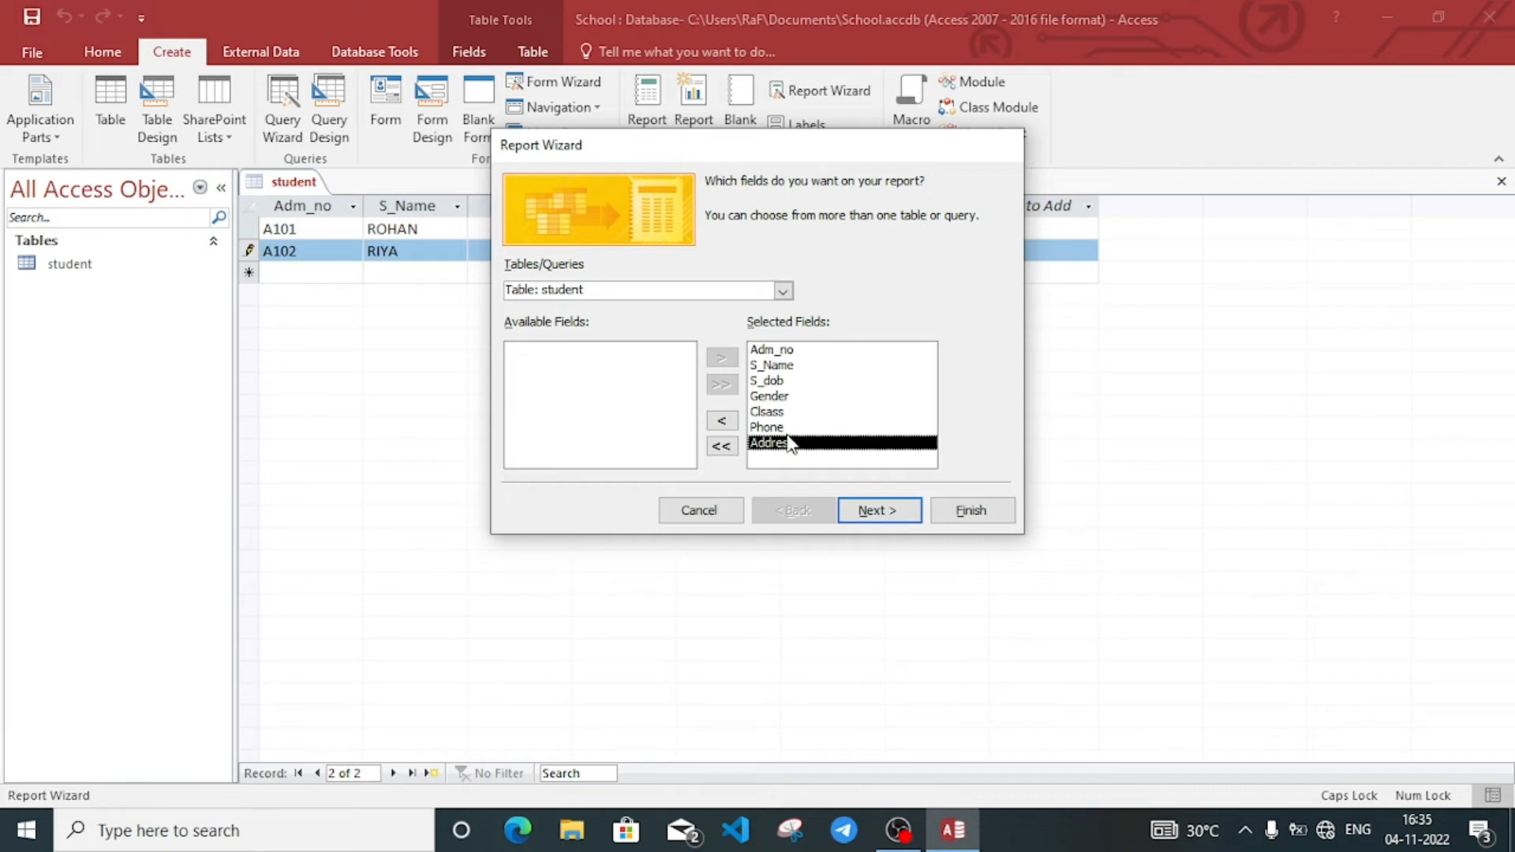
click(723, 423)
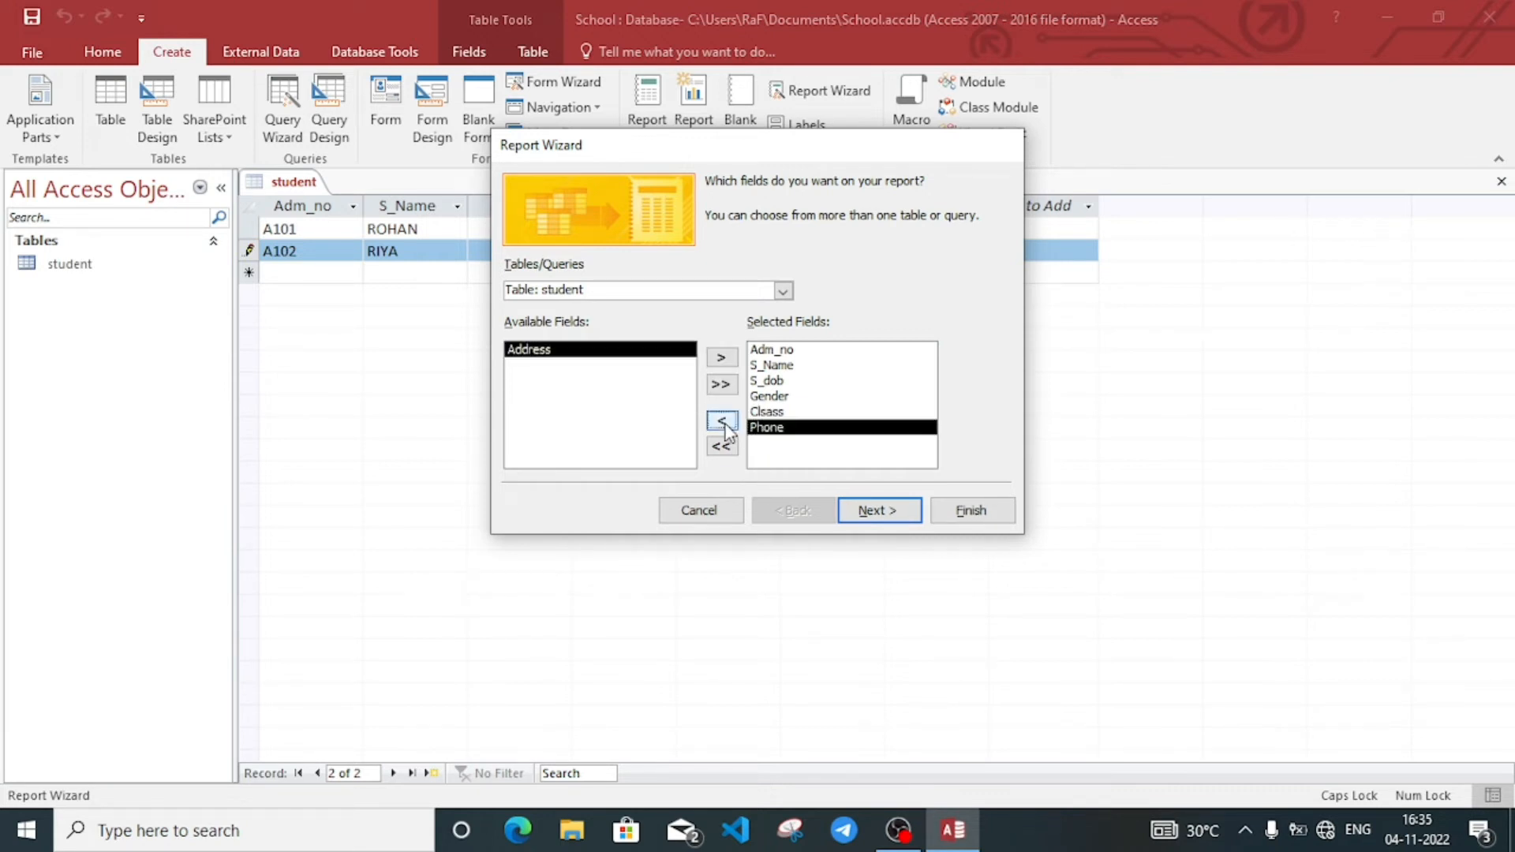
click(781, 384)
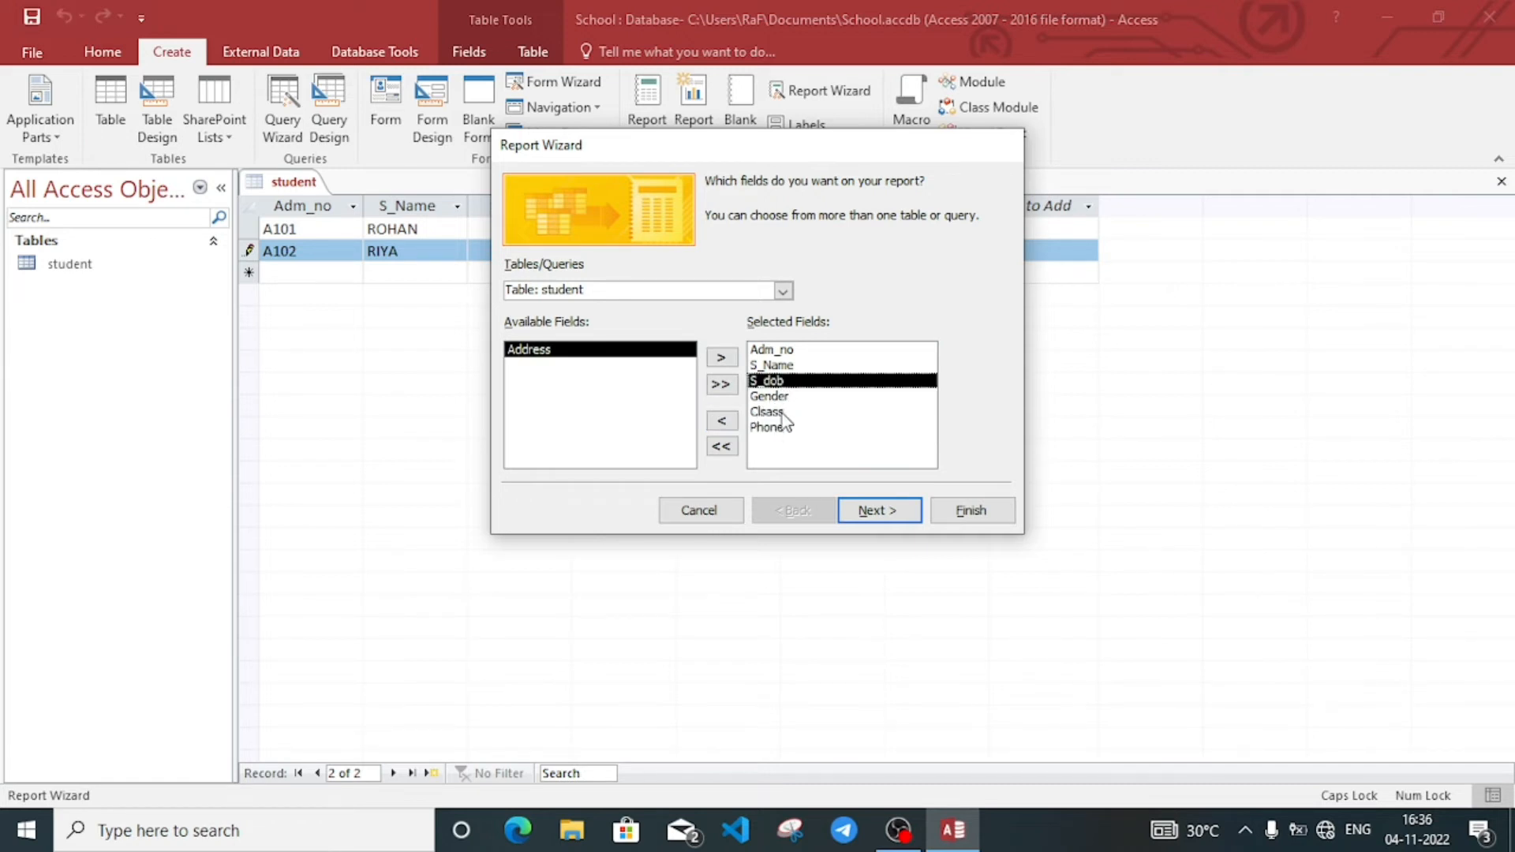
click(788, 353)
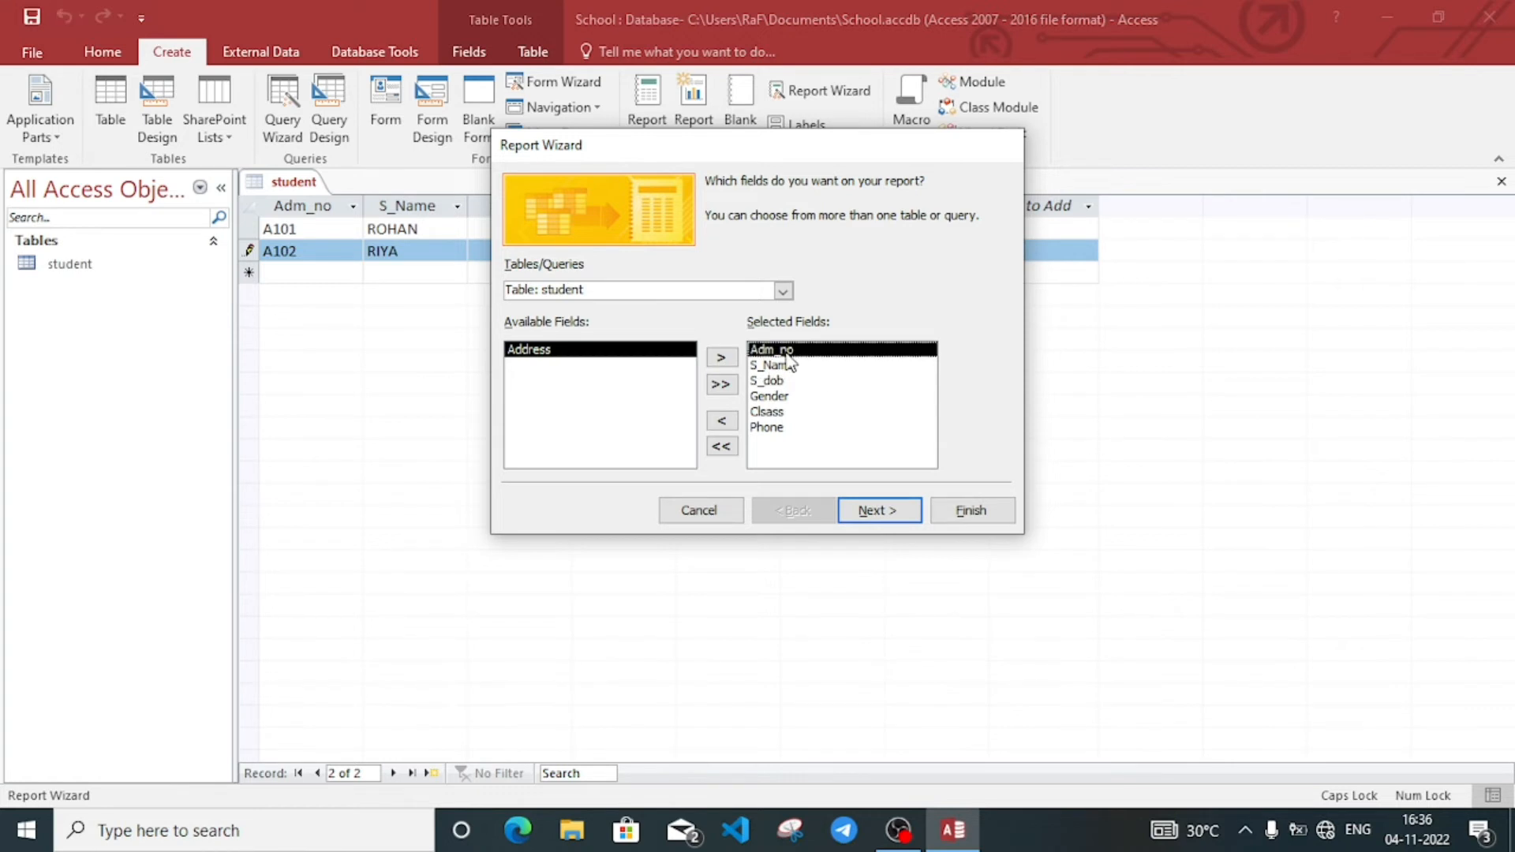
click(722, 424)
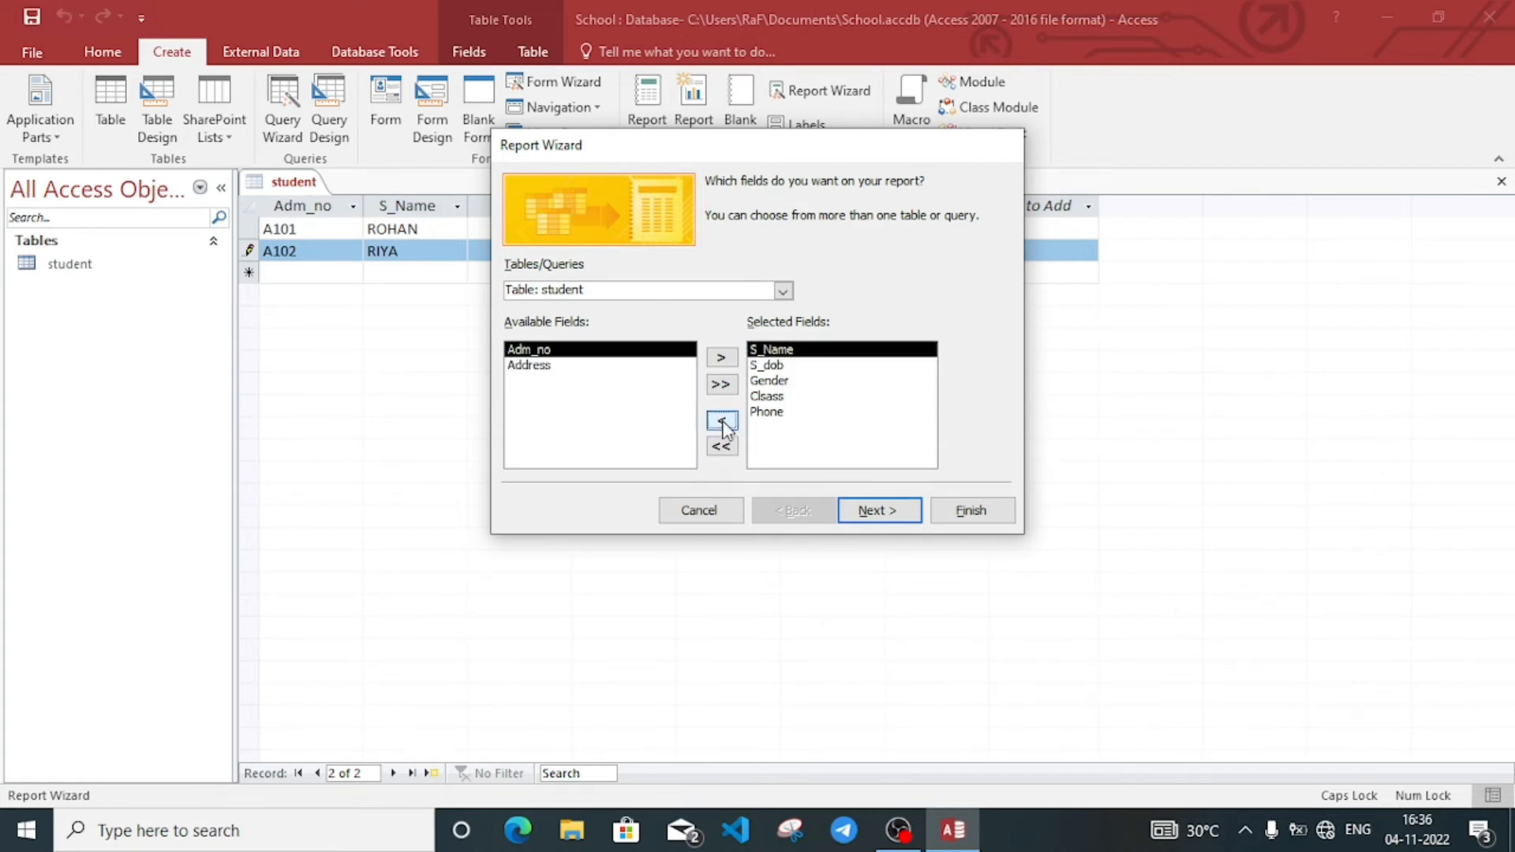
click(724, 360)
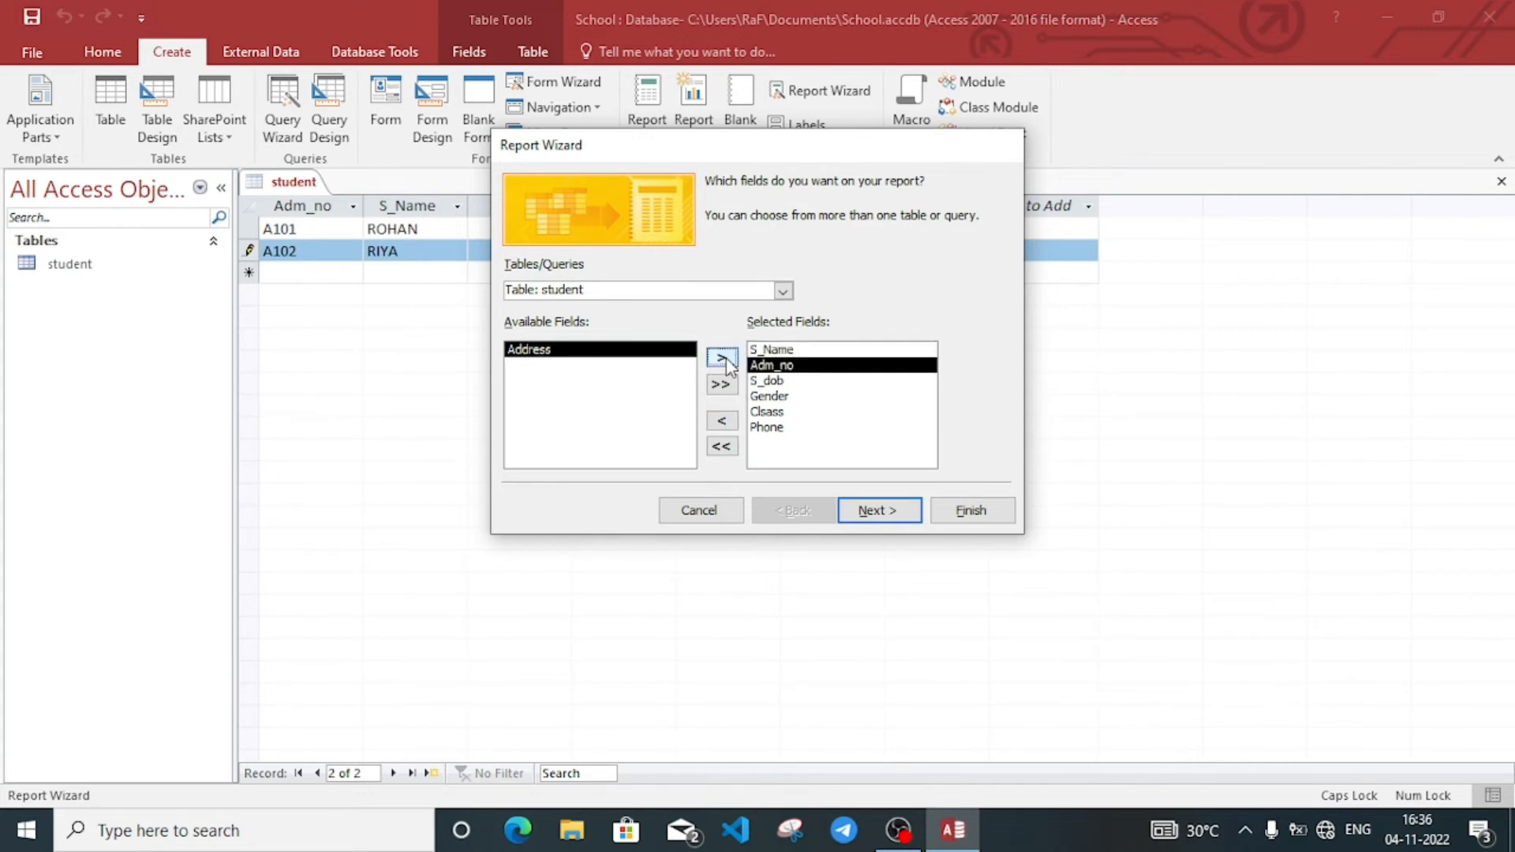
click(857, 414)
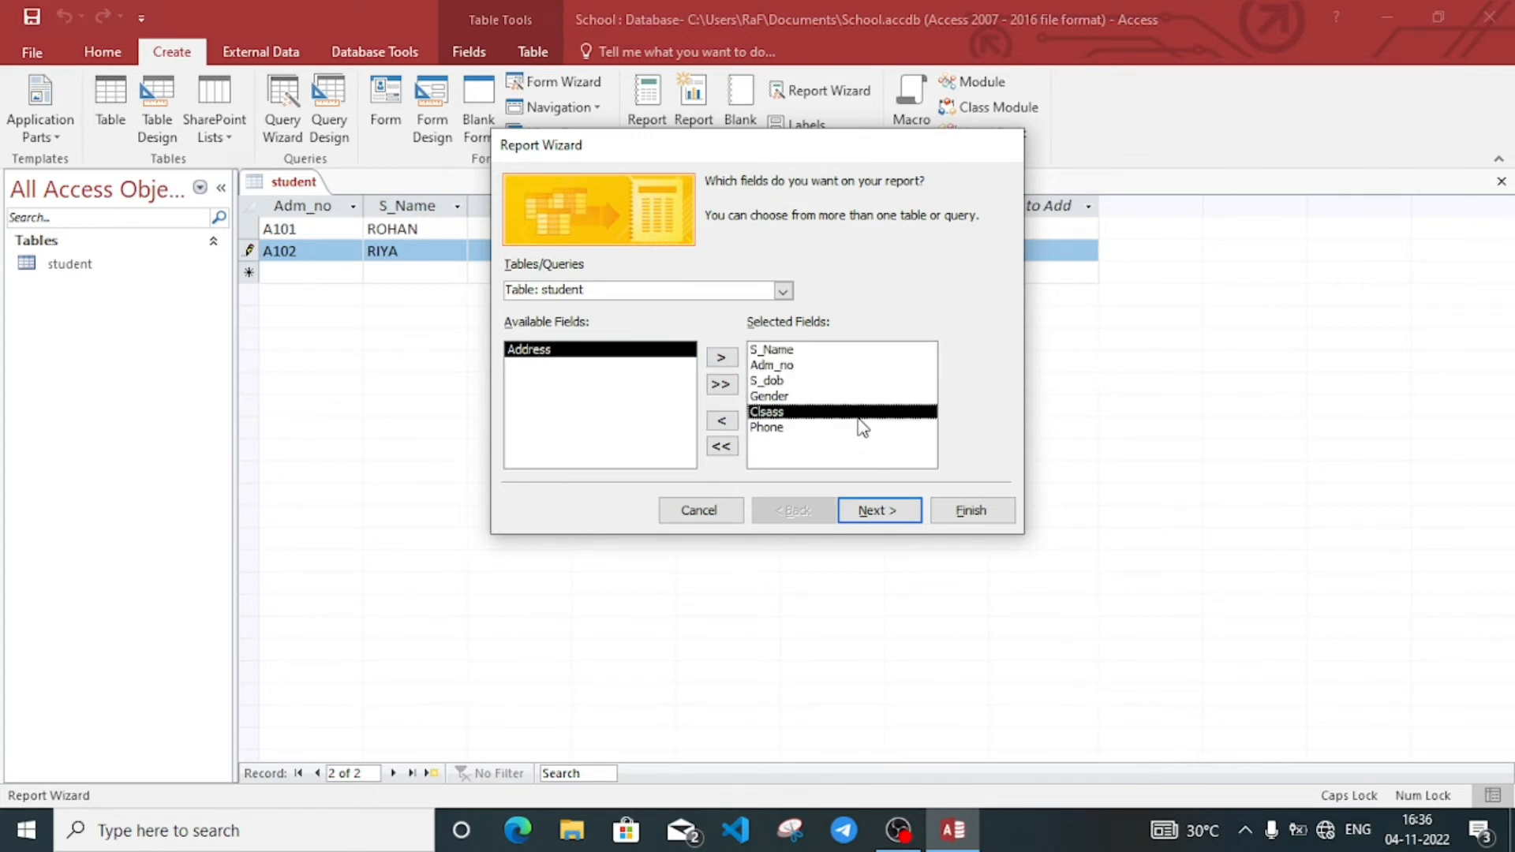
click(880, 512)
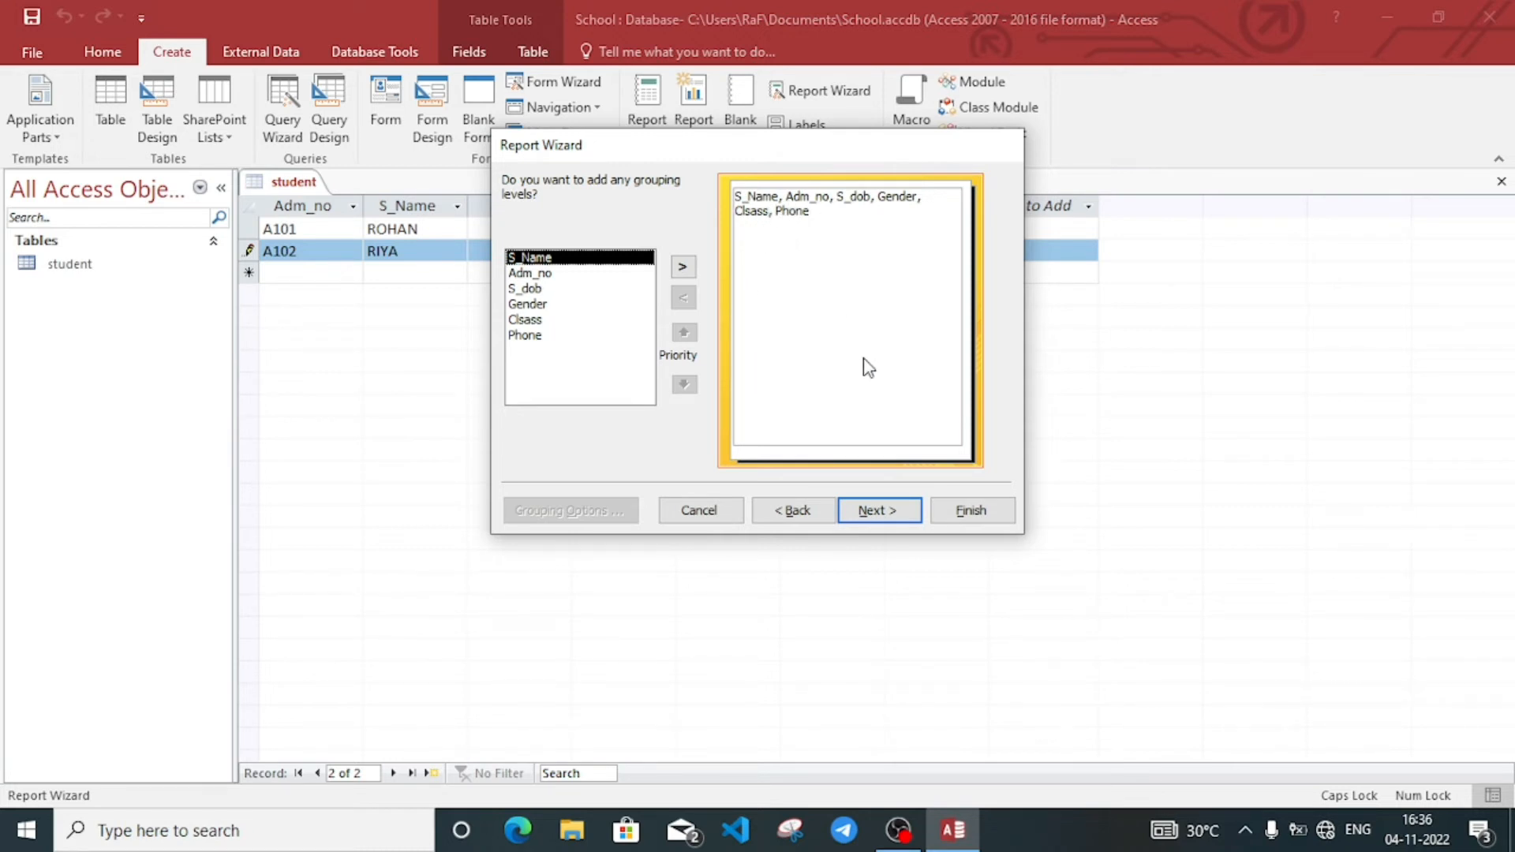
Step: Skip grouping, sort by S_Name ascending, and keep the Tabular Portrait layout
click(879, 513)
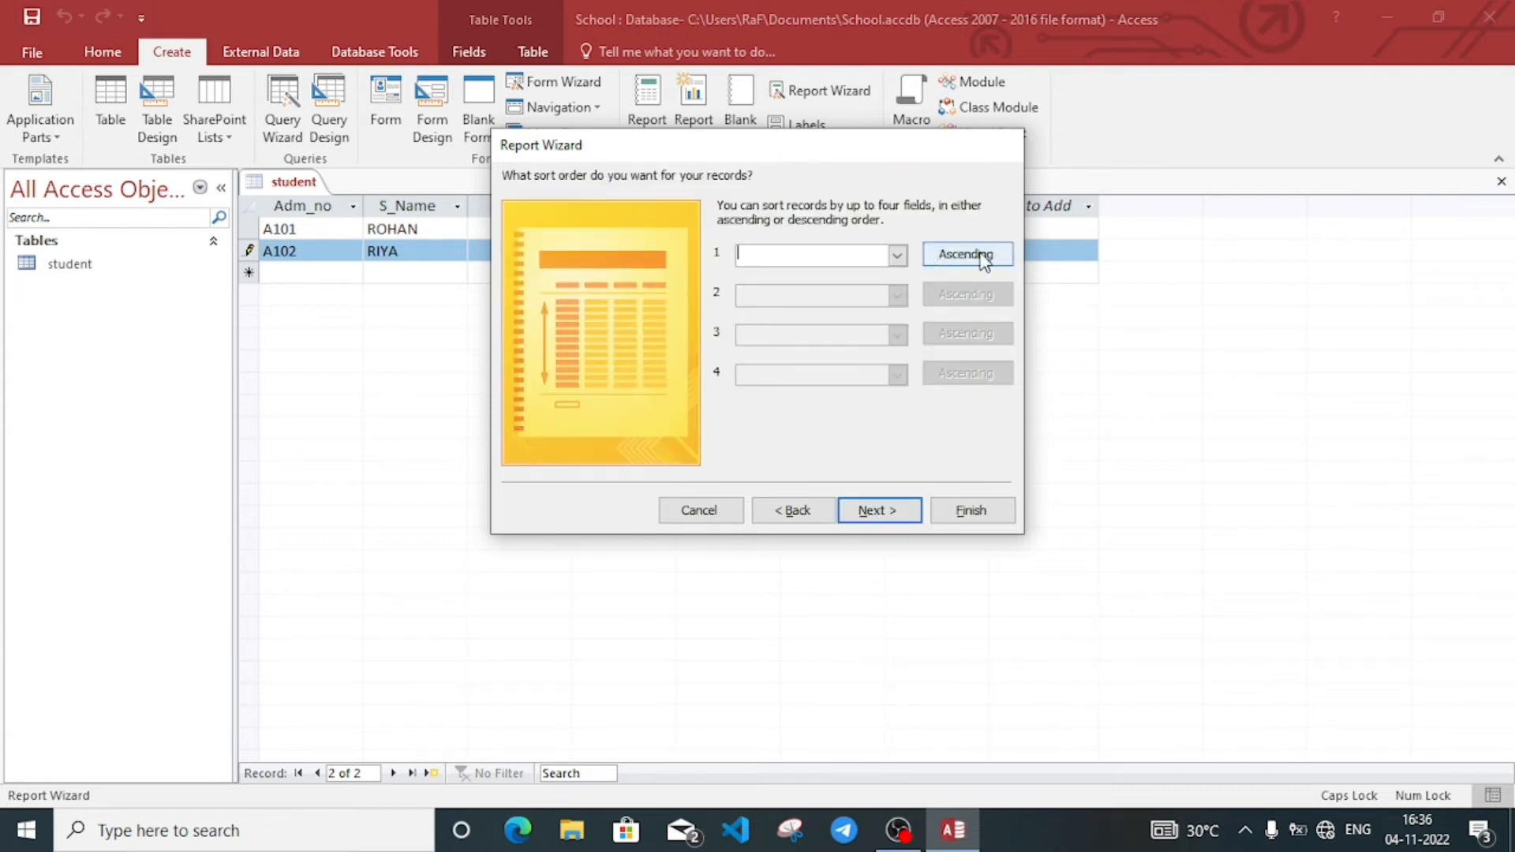
click(897, 255)
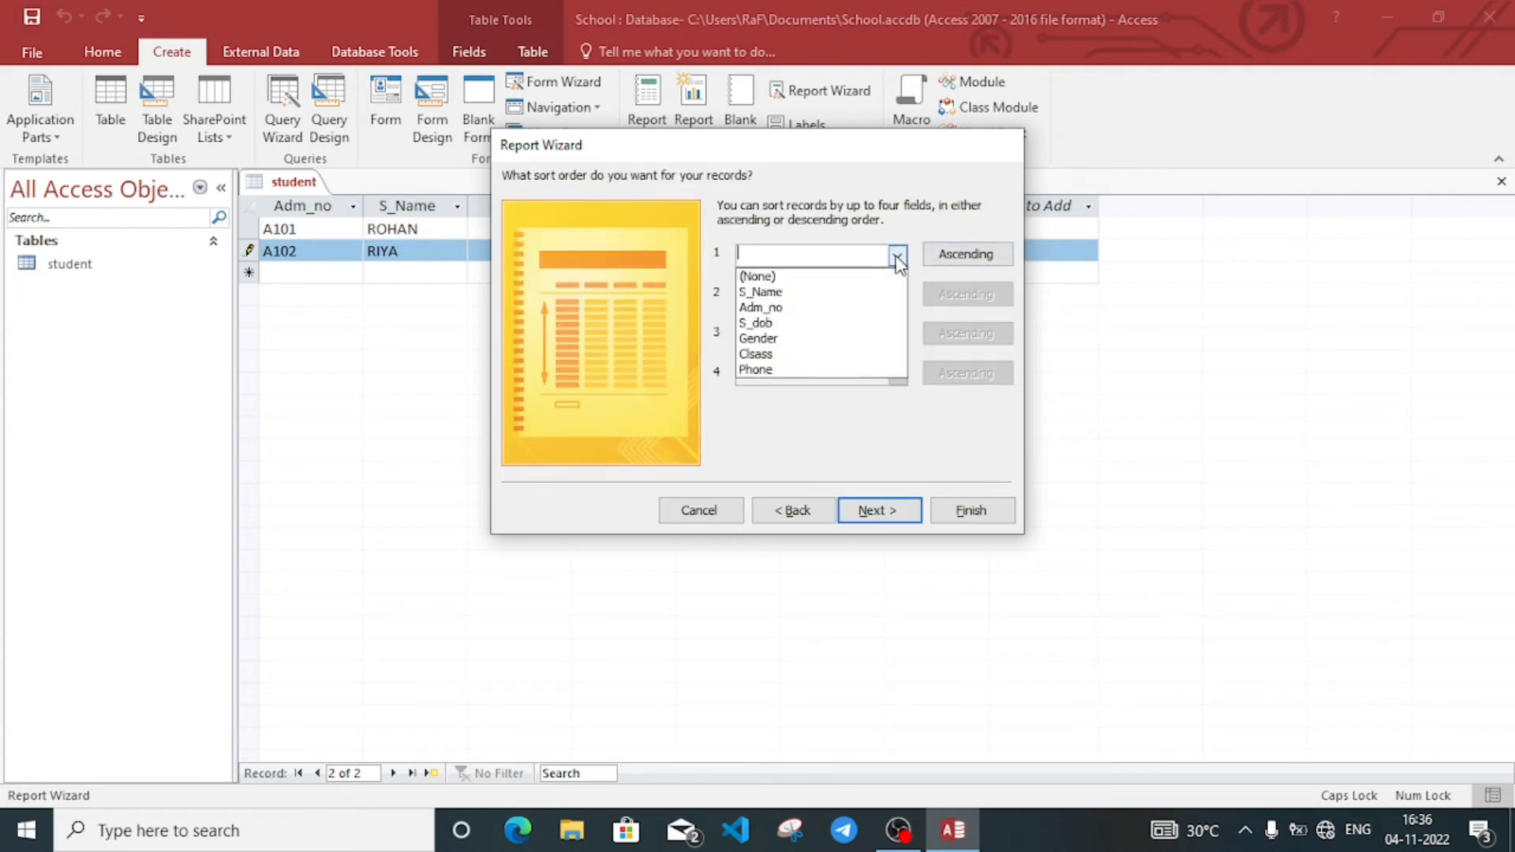
click(796, 297)
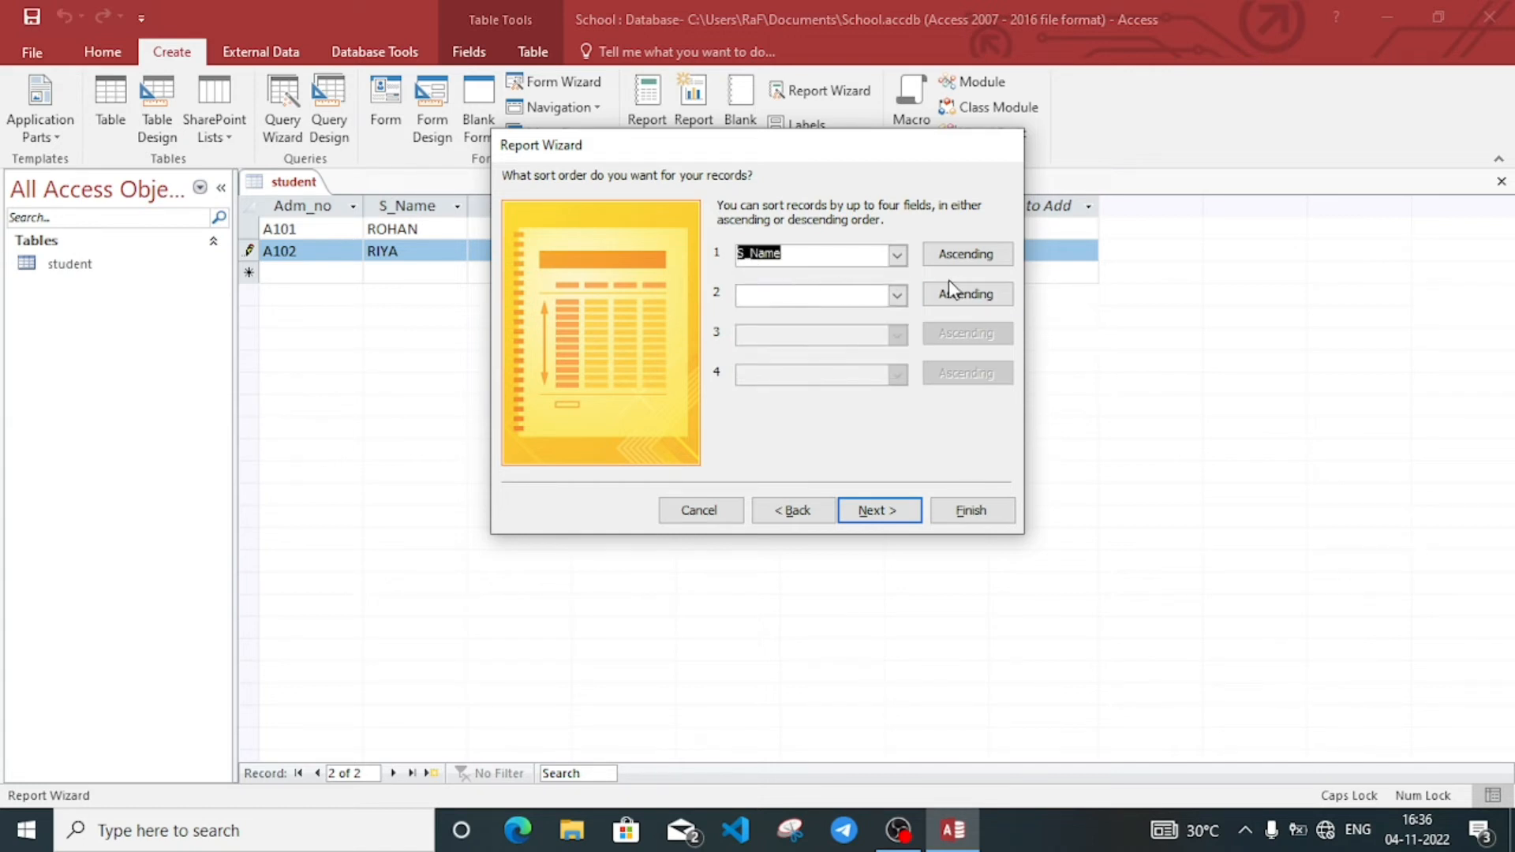
click(971, 263)
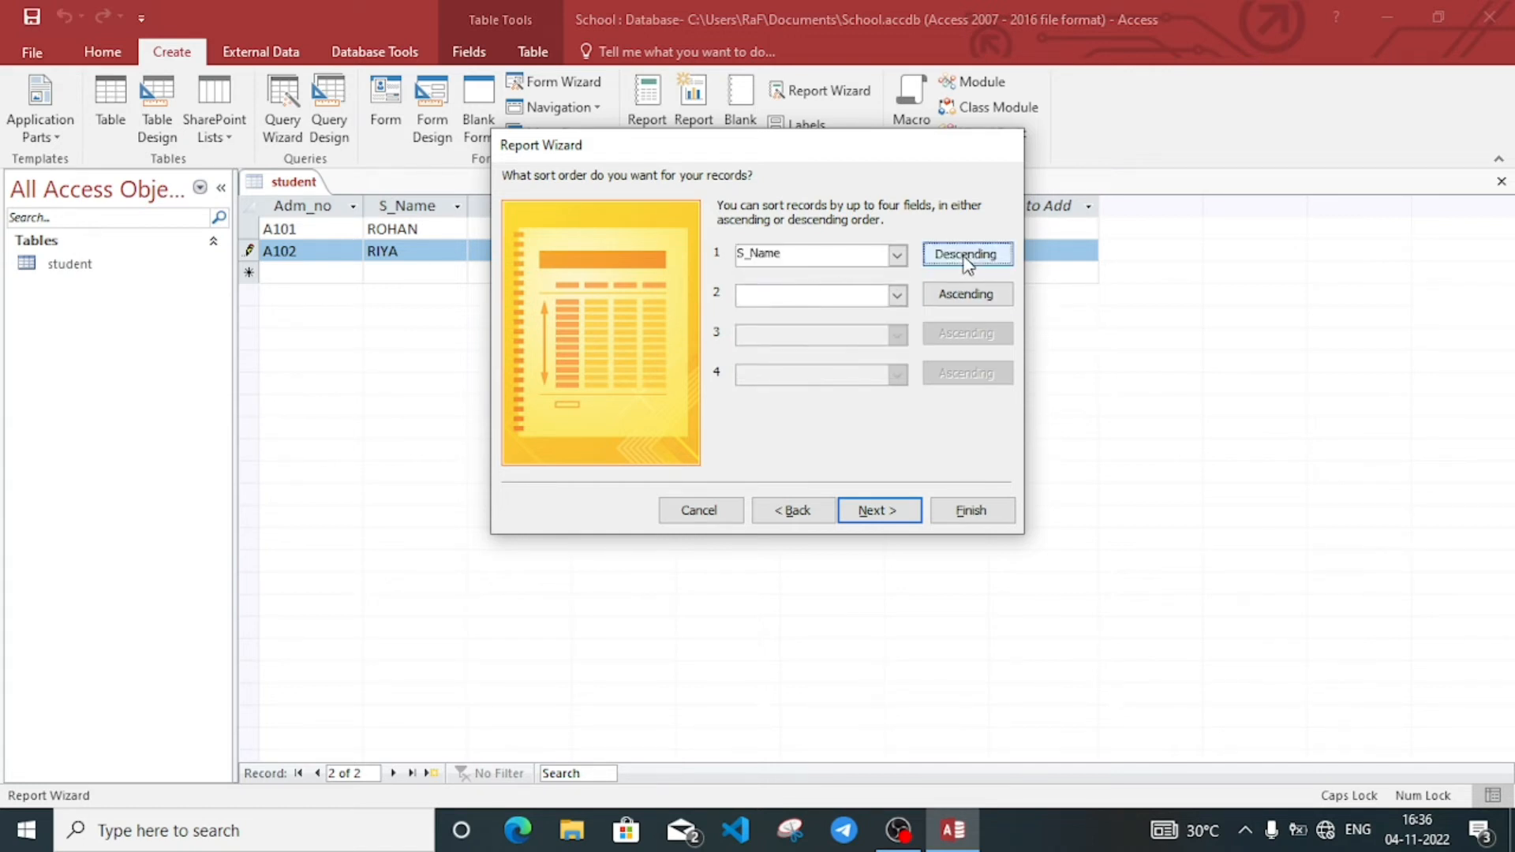
click(968, 262)
click(876, 511)
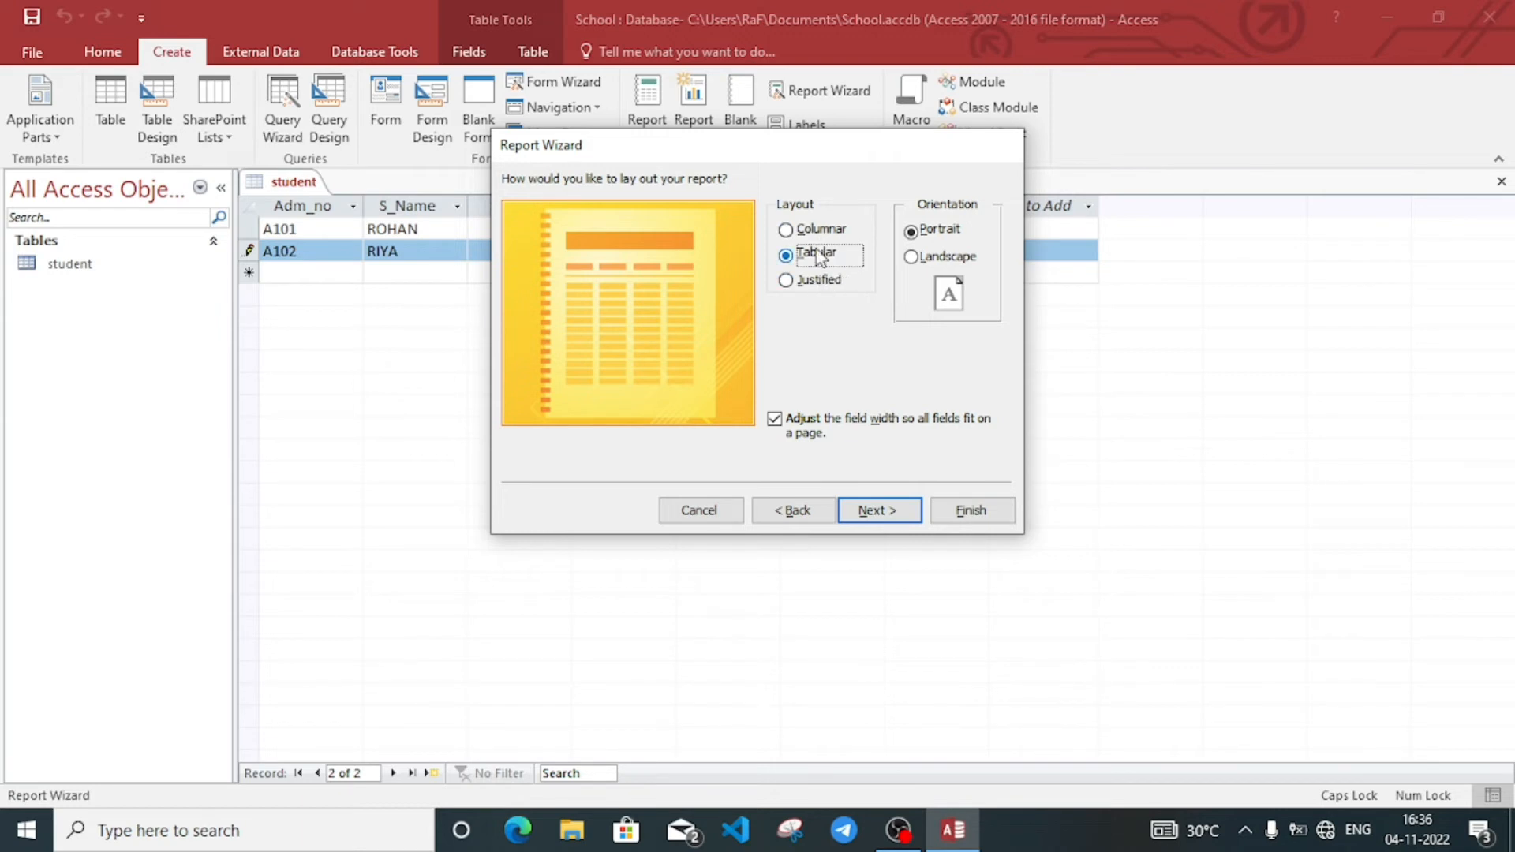
click(819, 229)
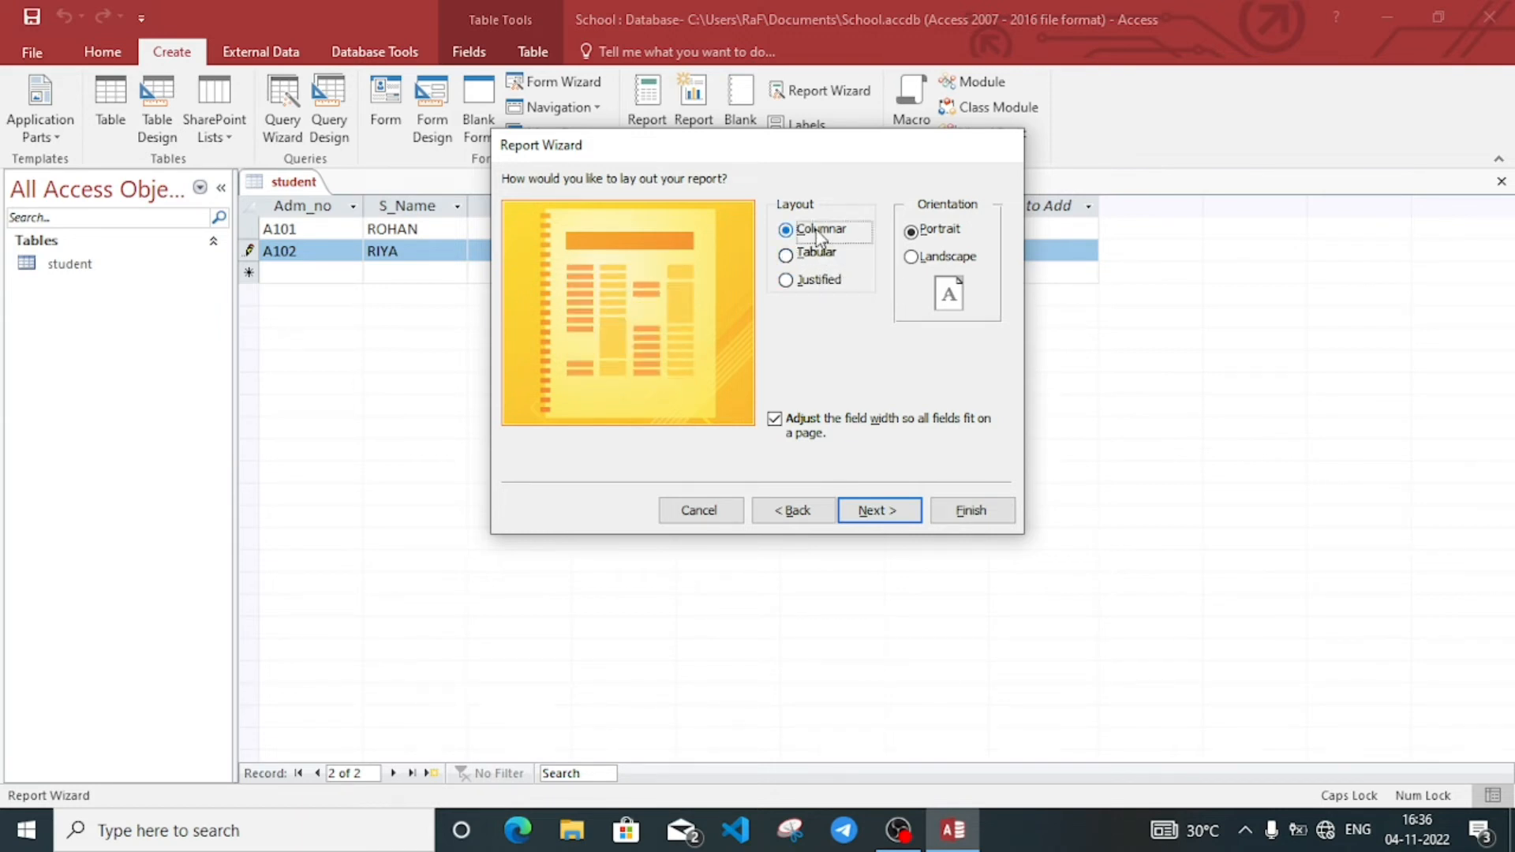
click(817, 254)
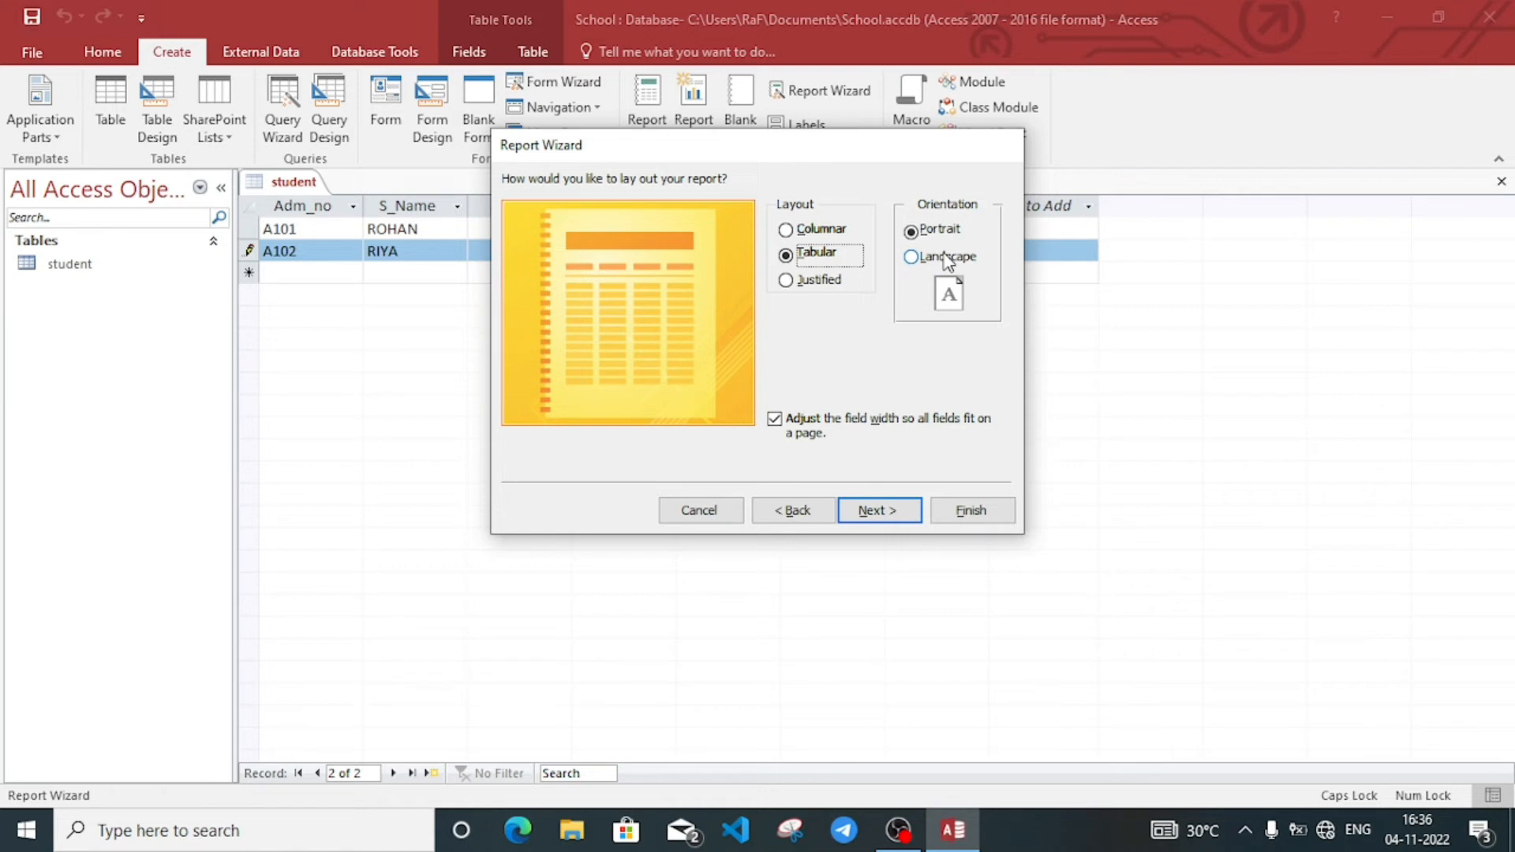
click(884, 513)
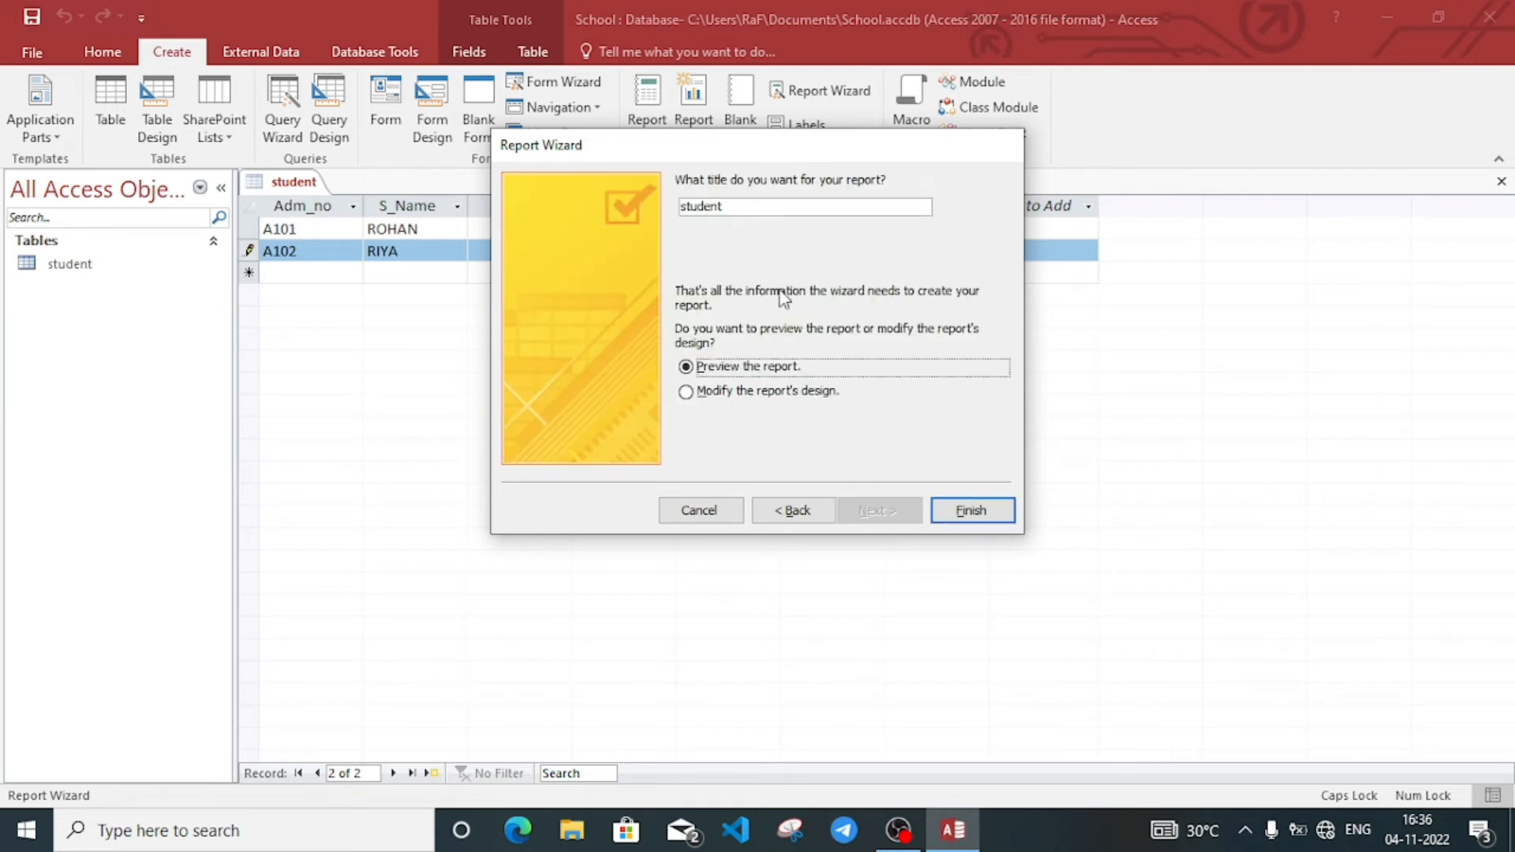
Step: Title the report STUDENTS INFORMATION and finish the wizard with a print preview
double_click(738, 206)
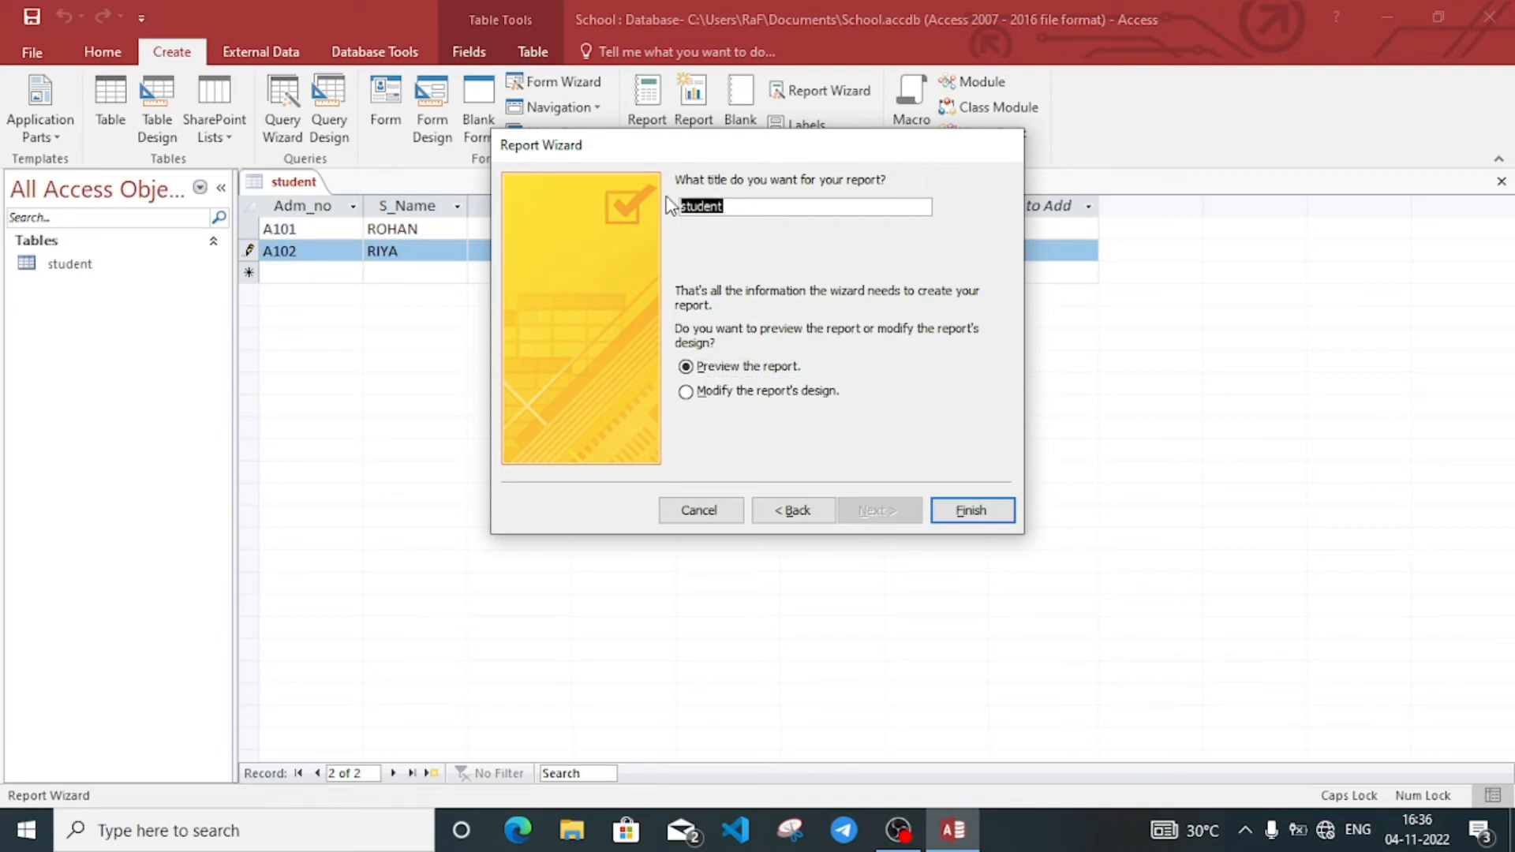
text(STUDENTS INFORMAT)
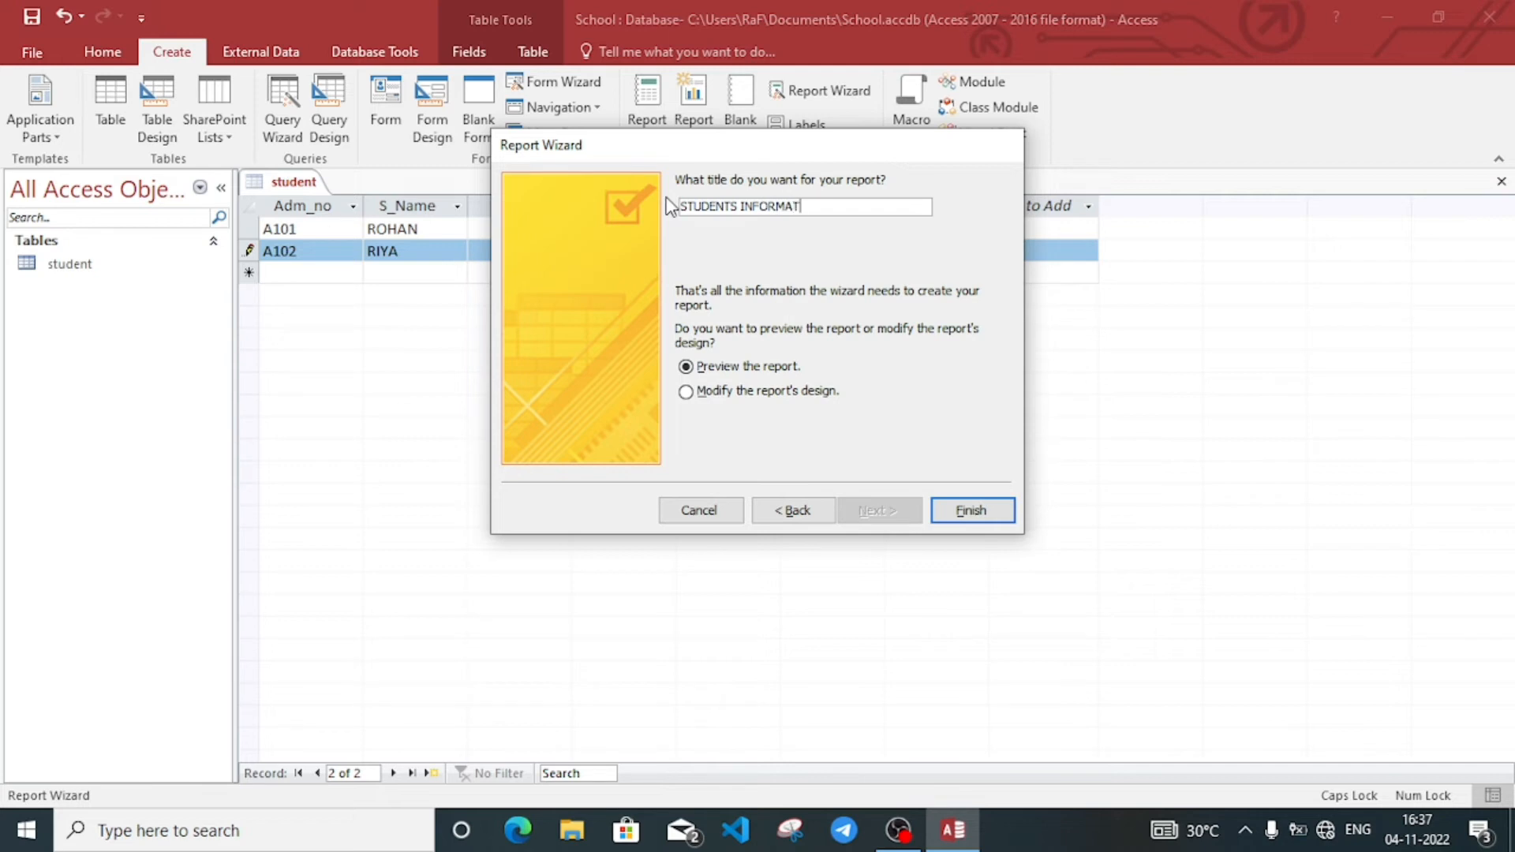
text(ION)
click(972, 511)
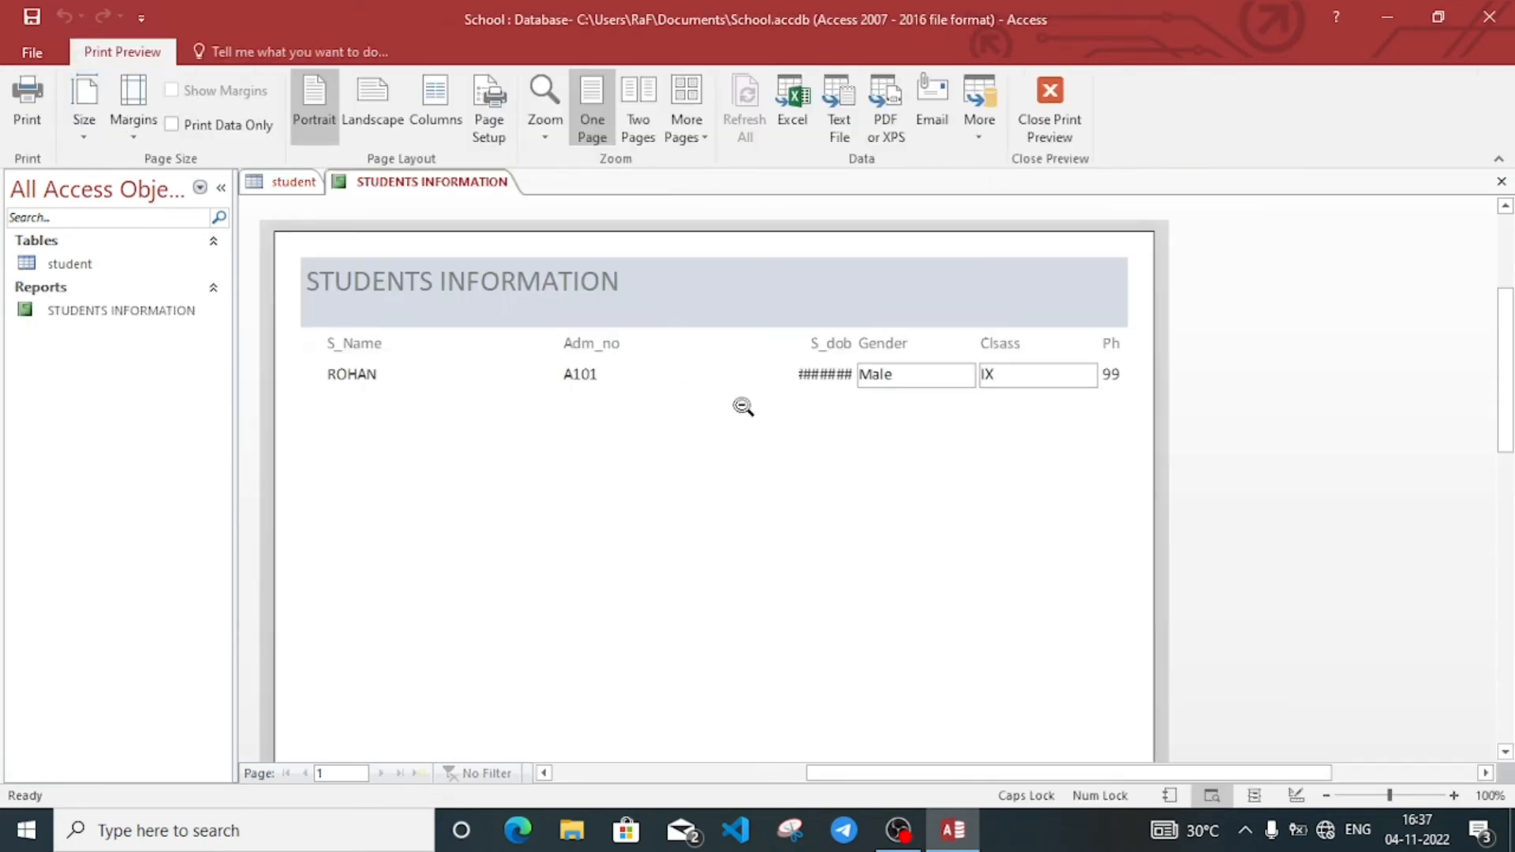
Step: Check the report preview, then open STUDENTS INFORMATION in Design View
click(612, 372)
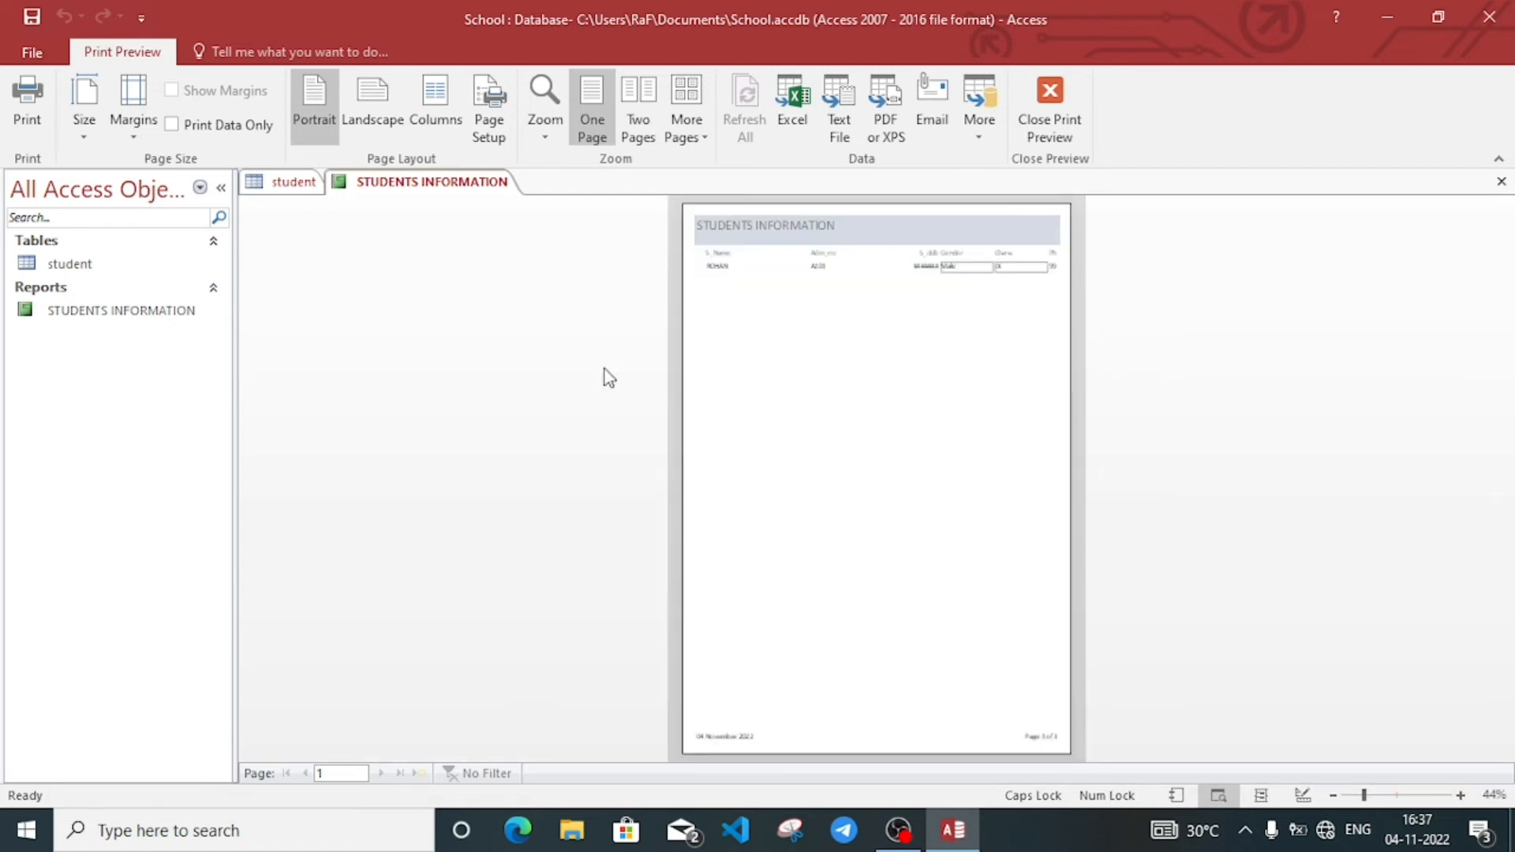
click(1017, 235)
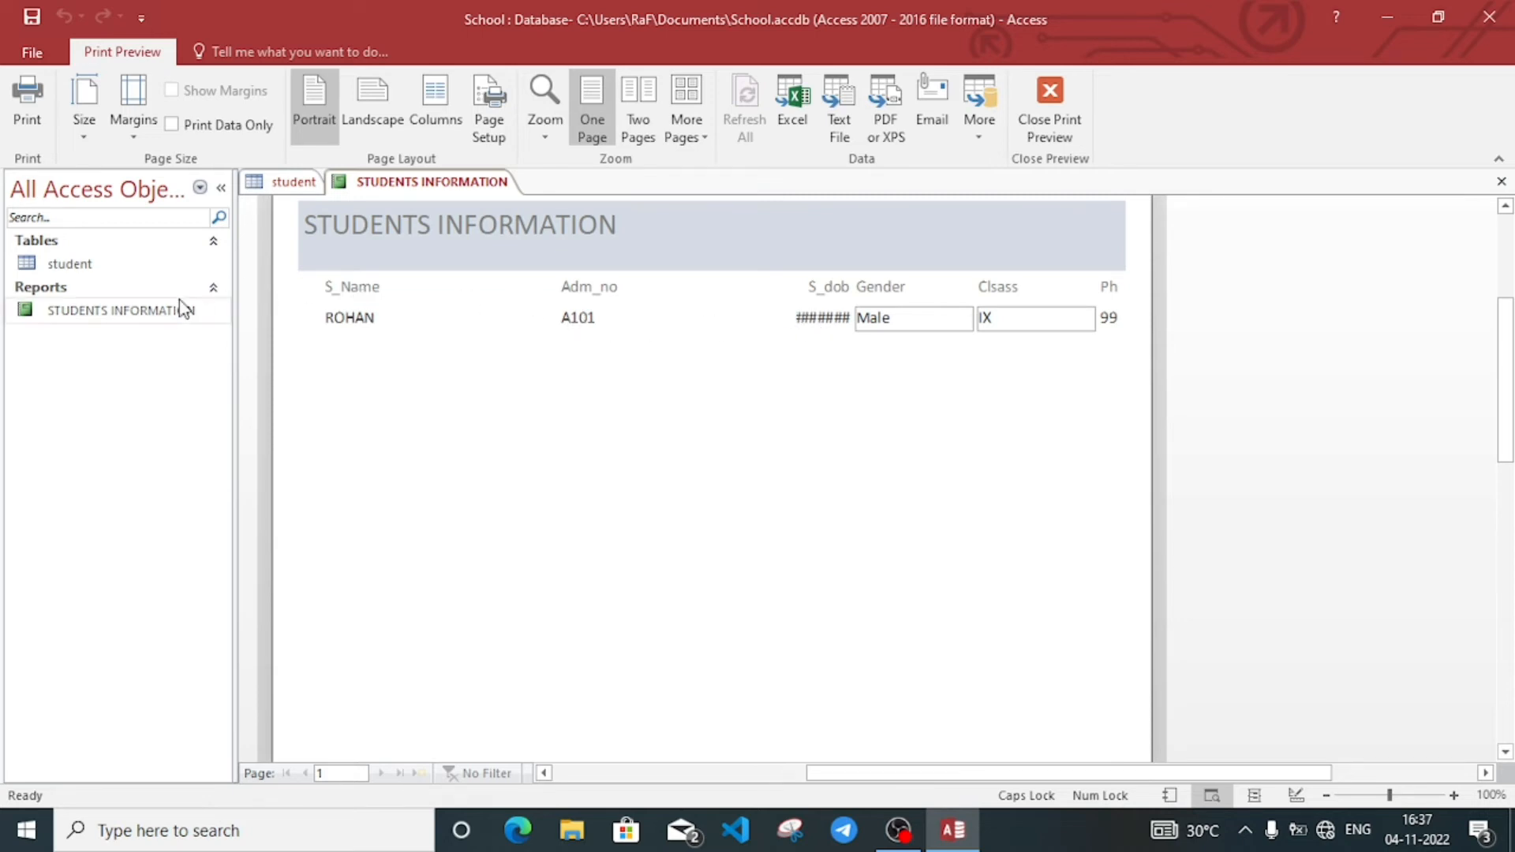
click(130, 311)
right_click(132, 318)
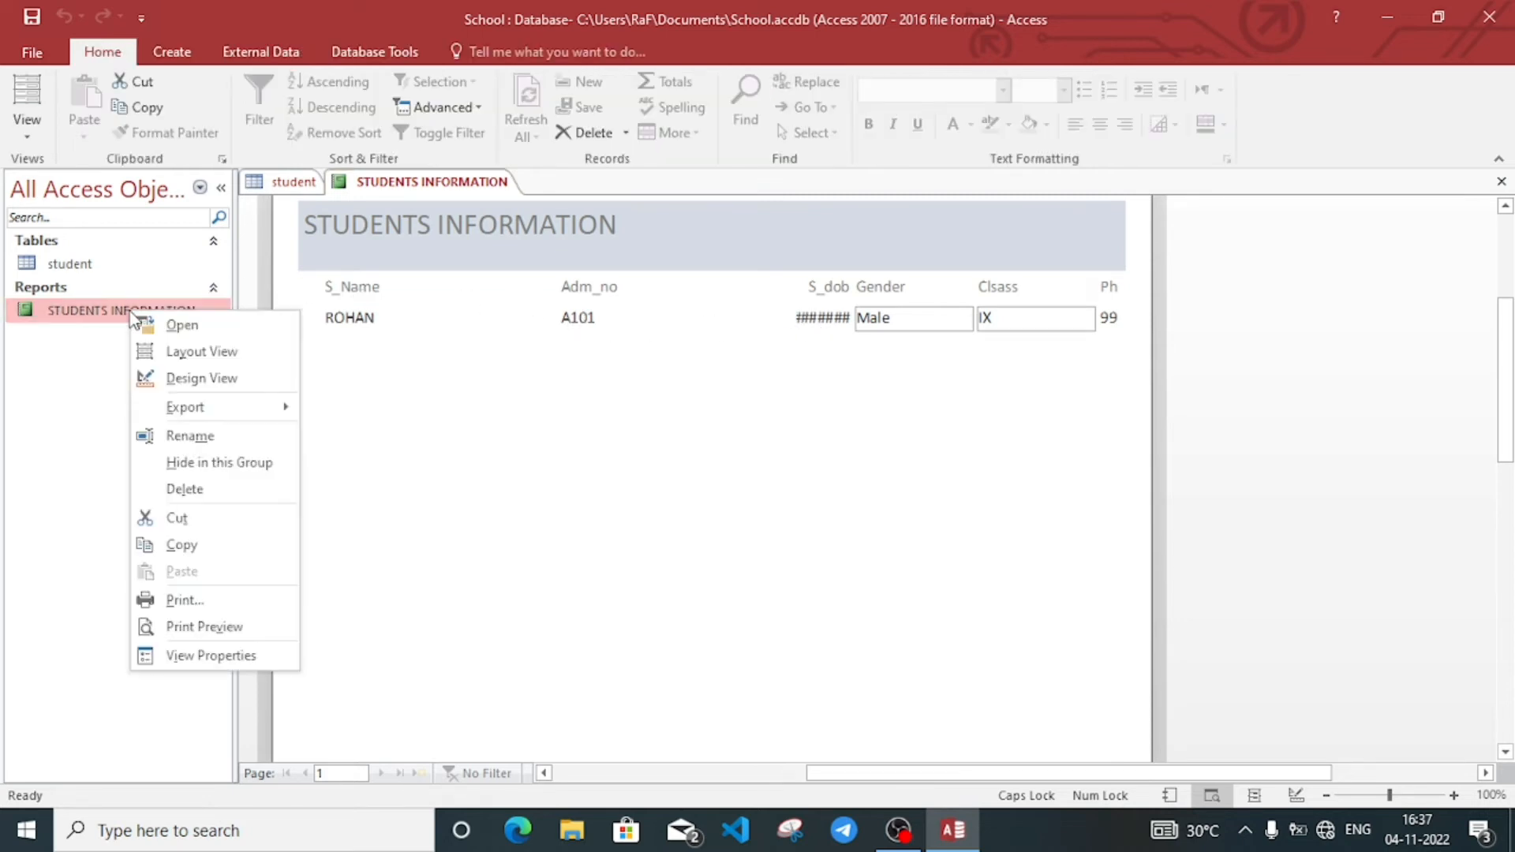
click(215, 378)
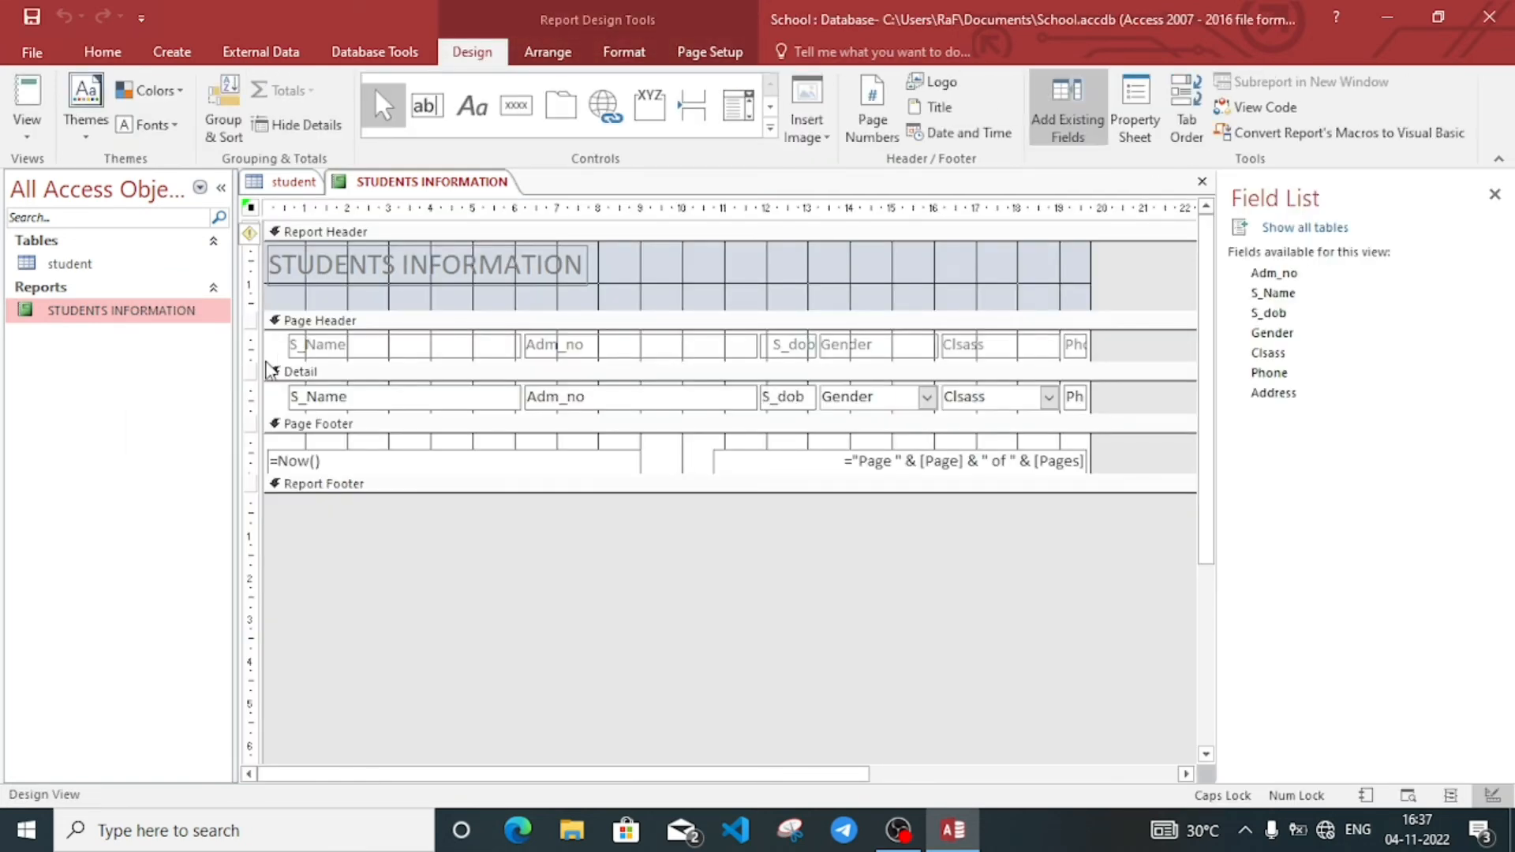
Step: Resize the Adm_no and S_dob column headings, then switch the report to Report View
click(749, 345)
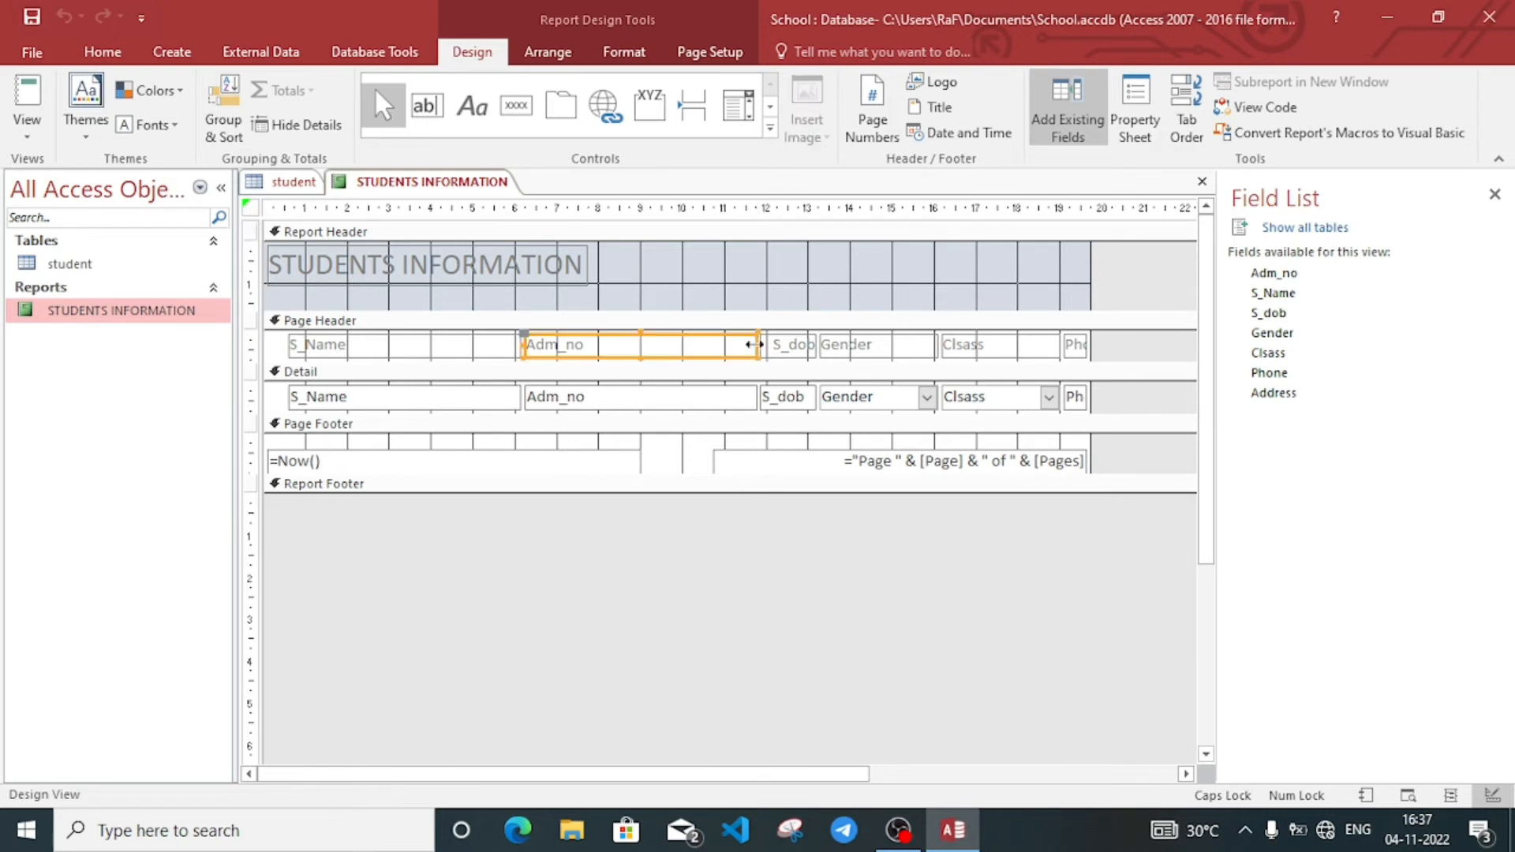
drag(754, 345, 645, 345)
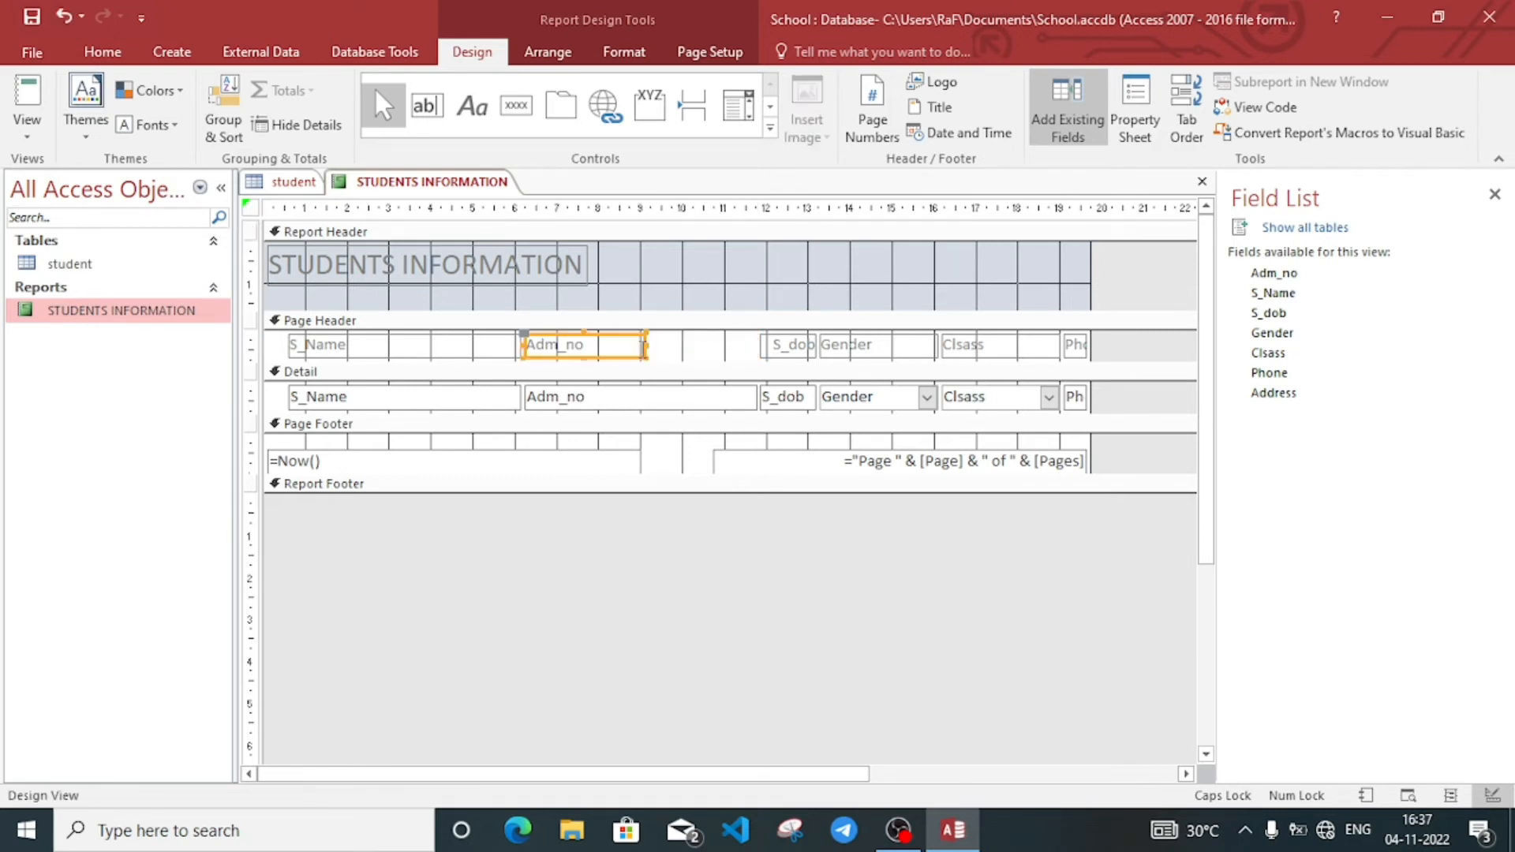
click(775, 351)
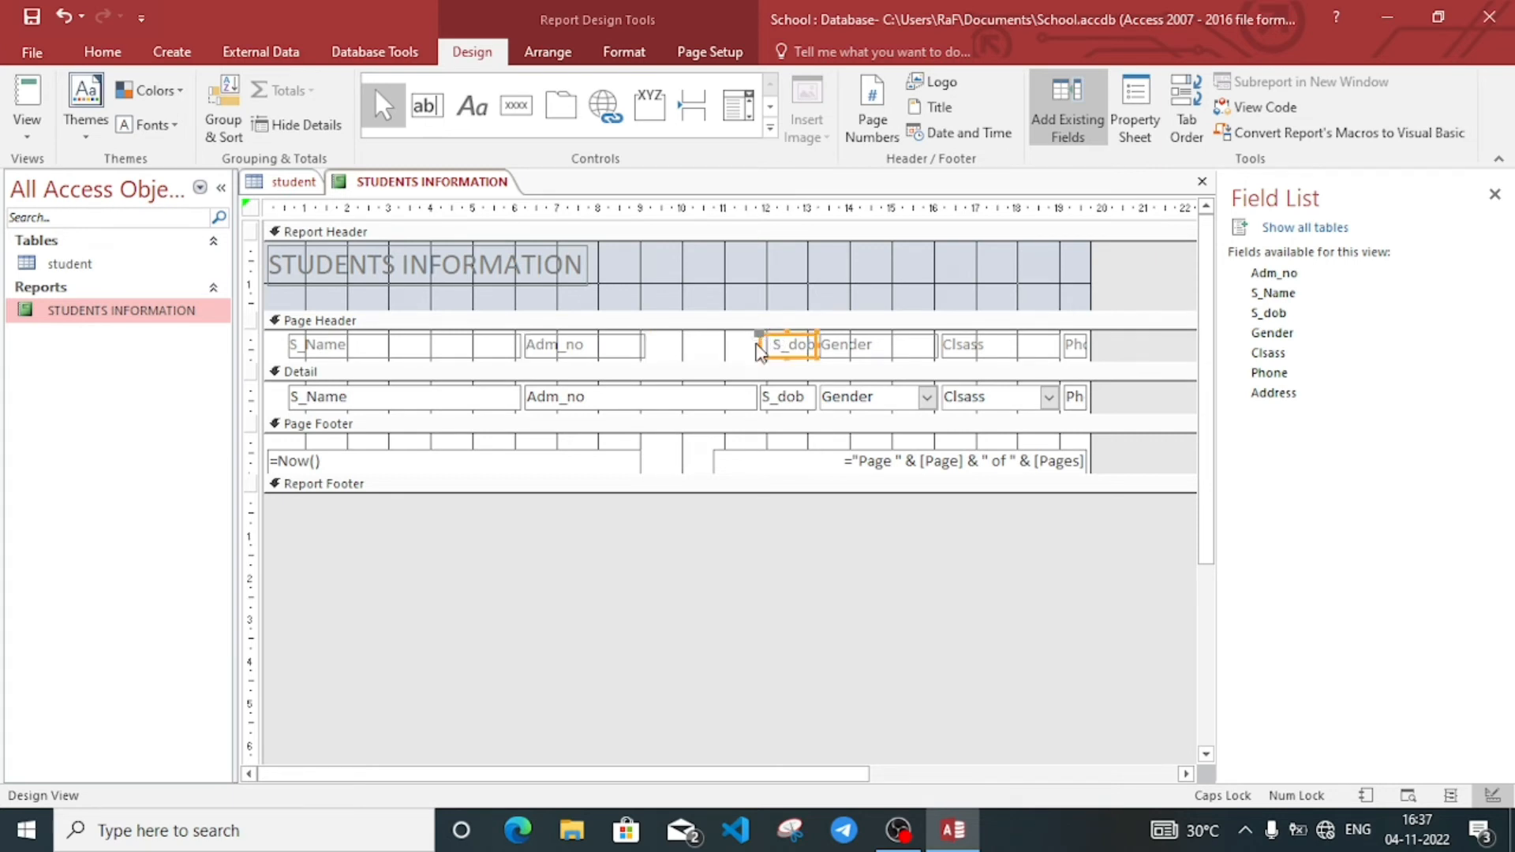
drag(759, 345, 660, 345)
click(884, 347)
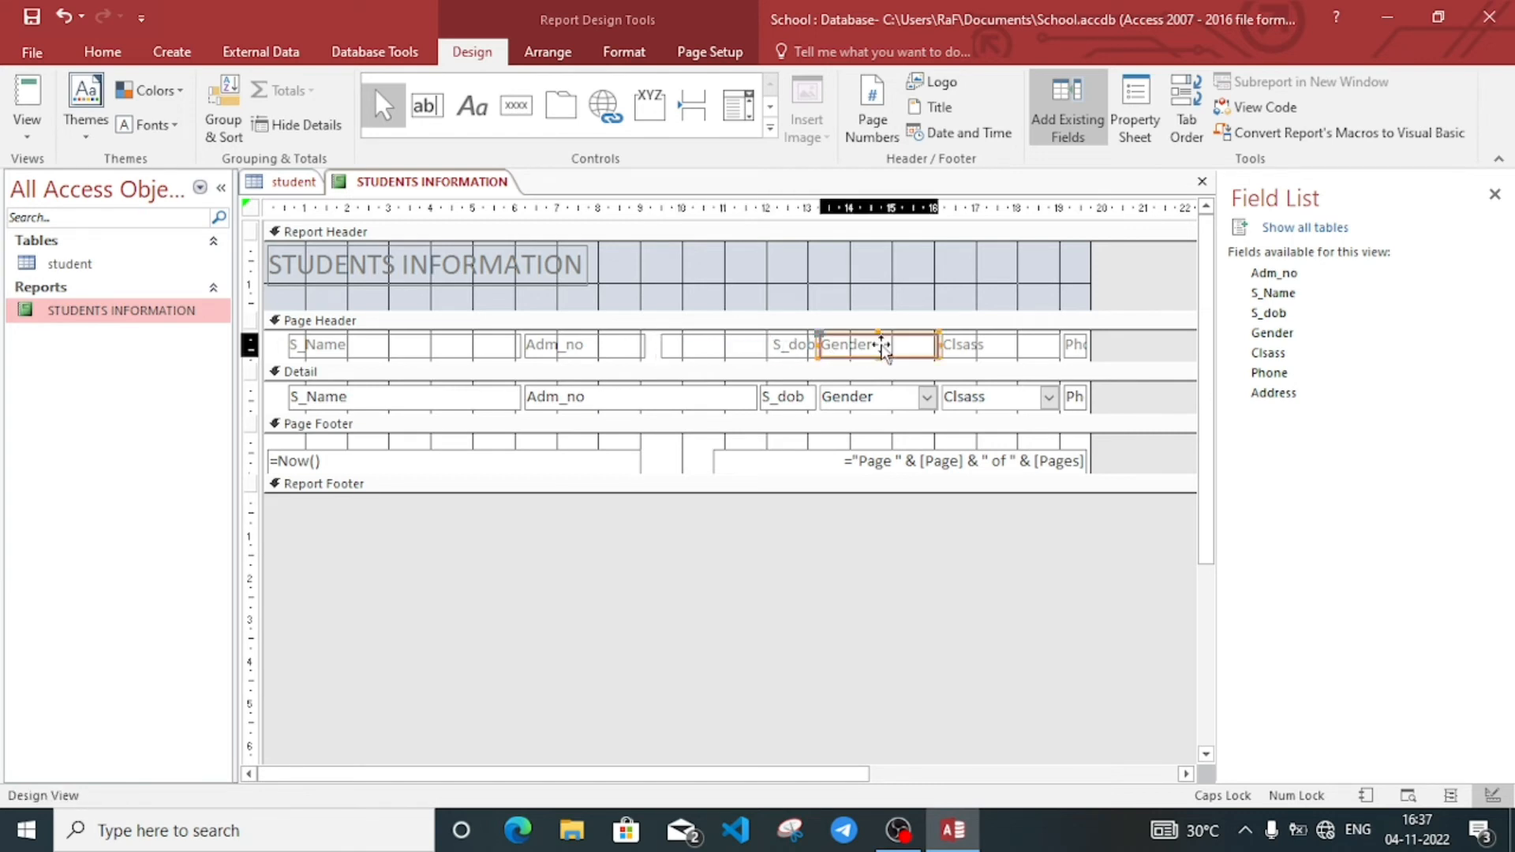
shift+click(1009, 344)
click(1009, 344)
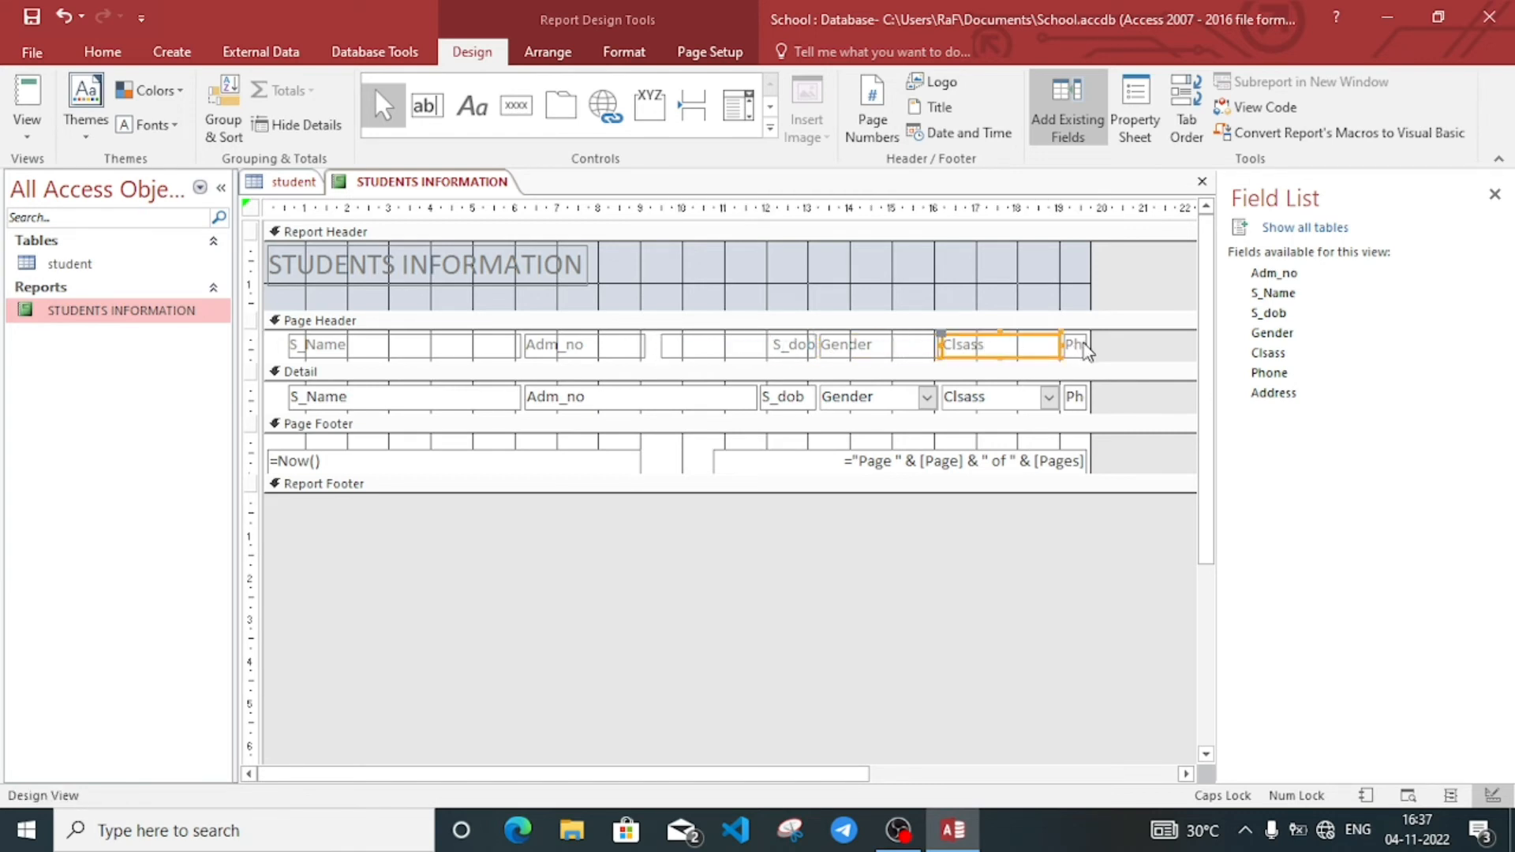
click(1079, 344)
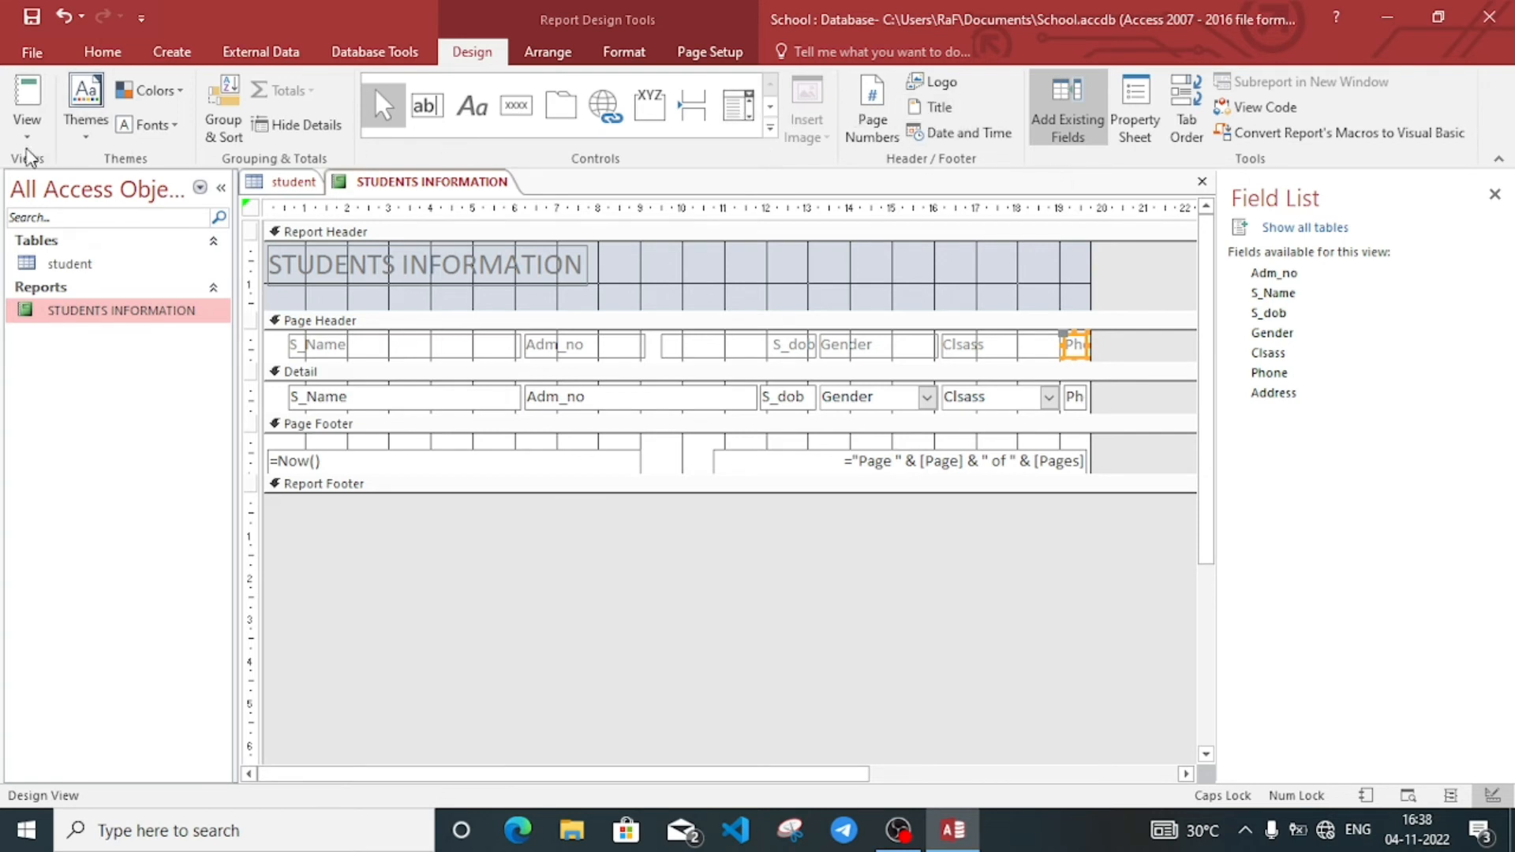
click(28, 144)
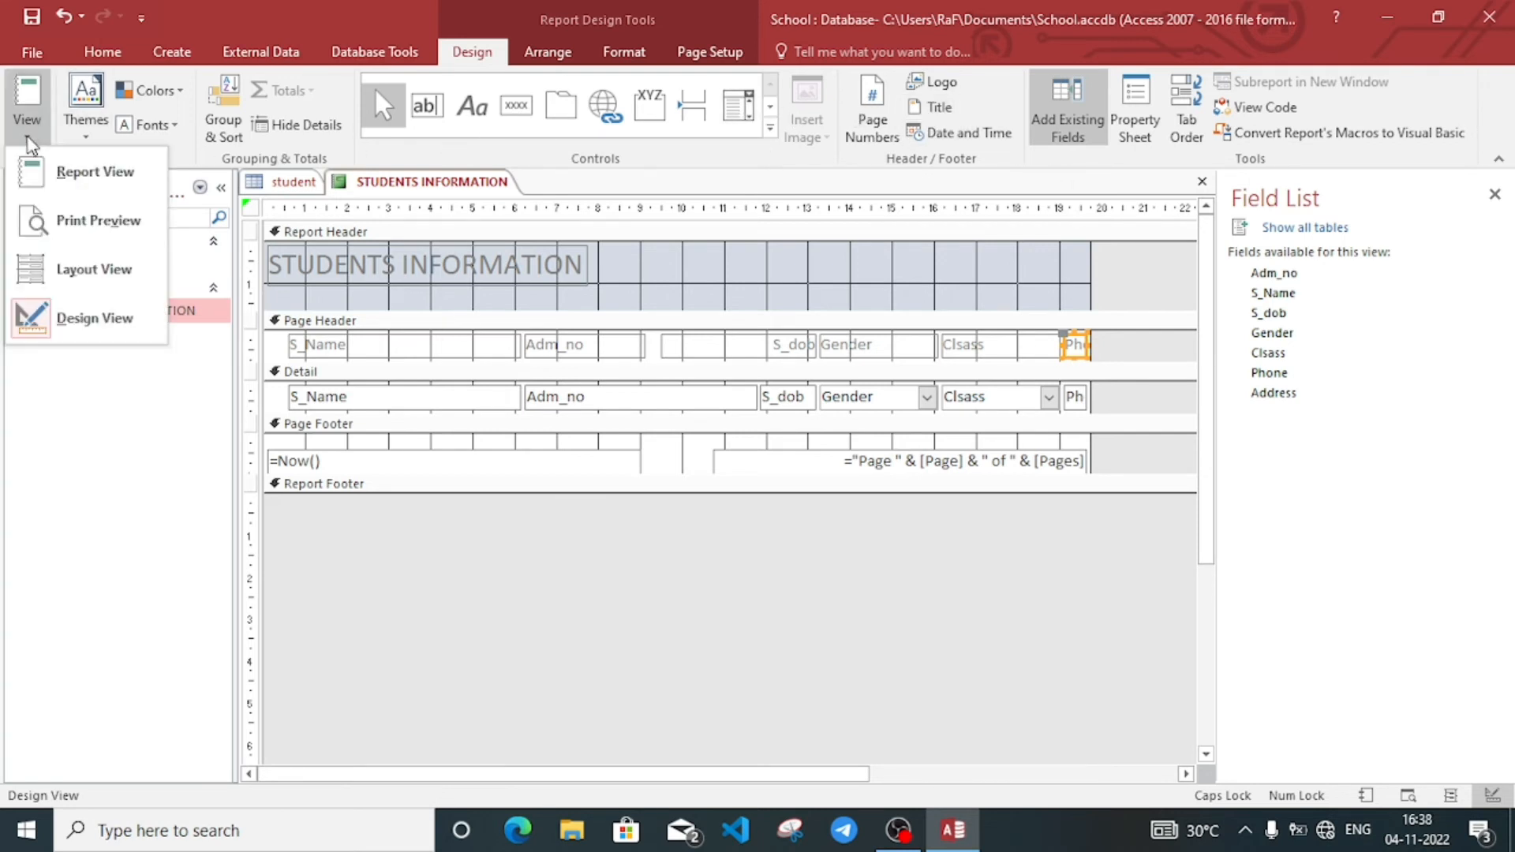
click(74, 182)
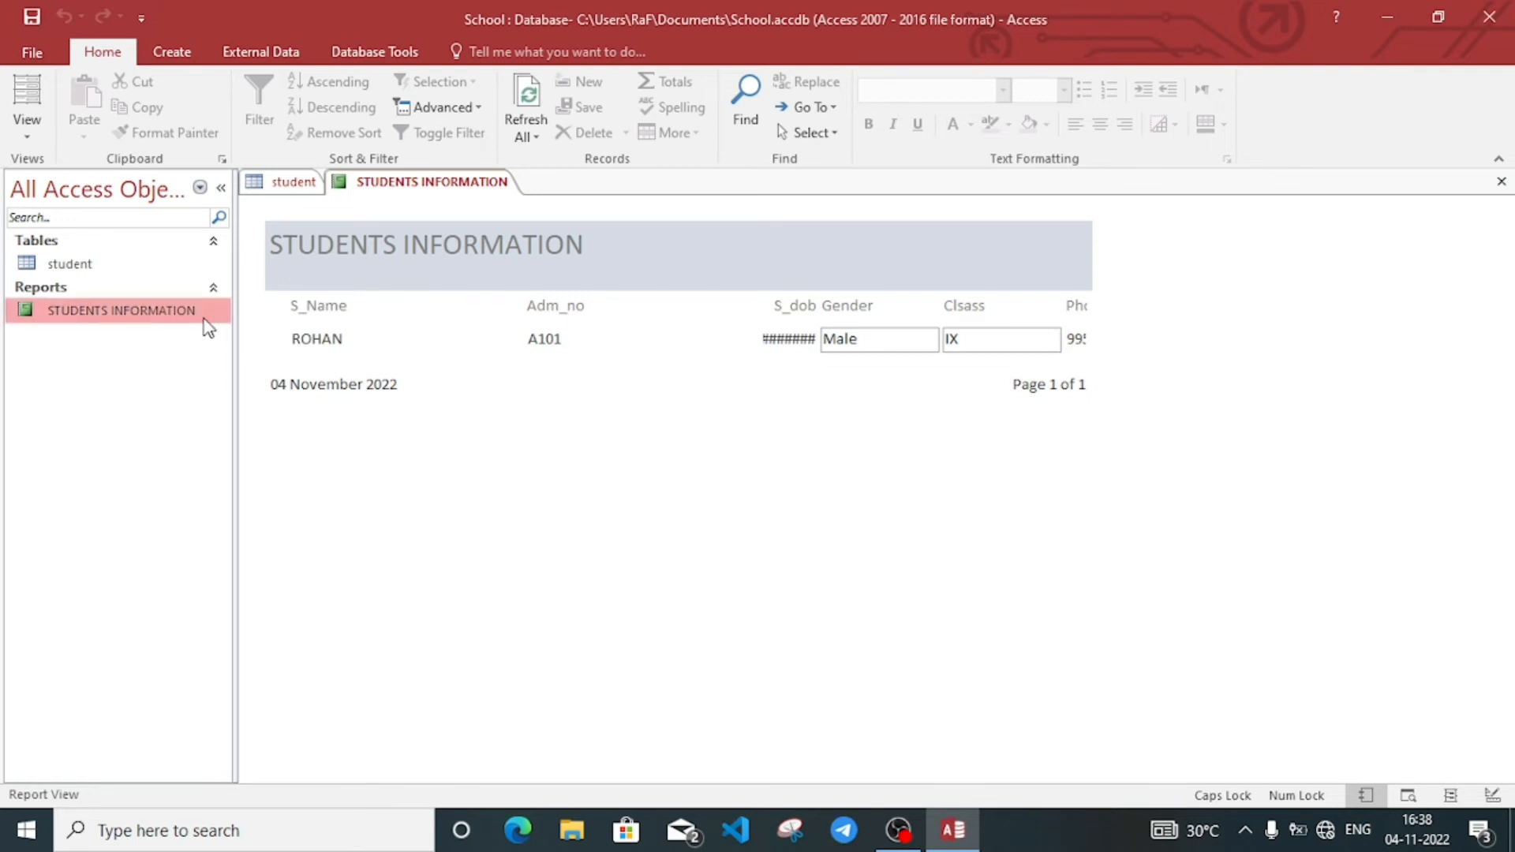
Step: Close the STUDENTS INFORMATION report and save its design changes
right_click(204, 318)
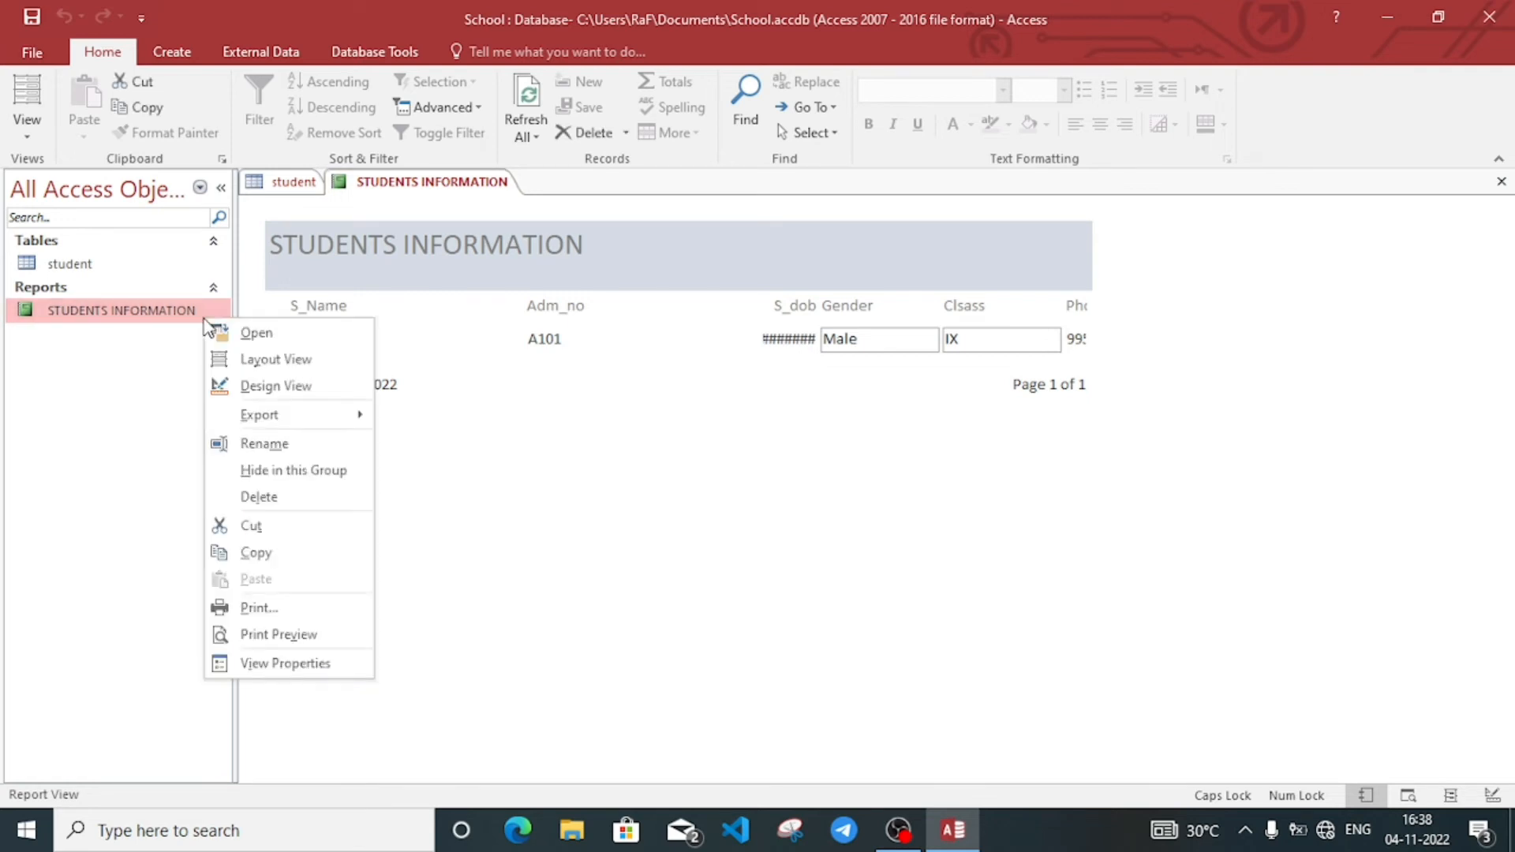
click(901, 377)
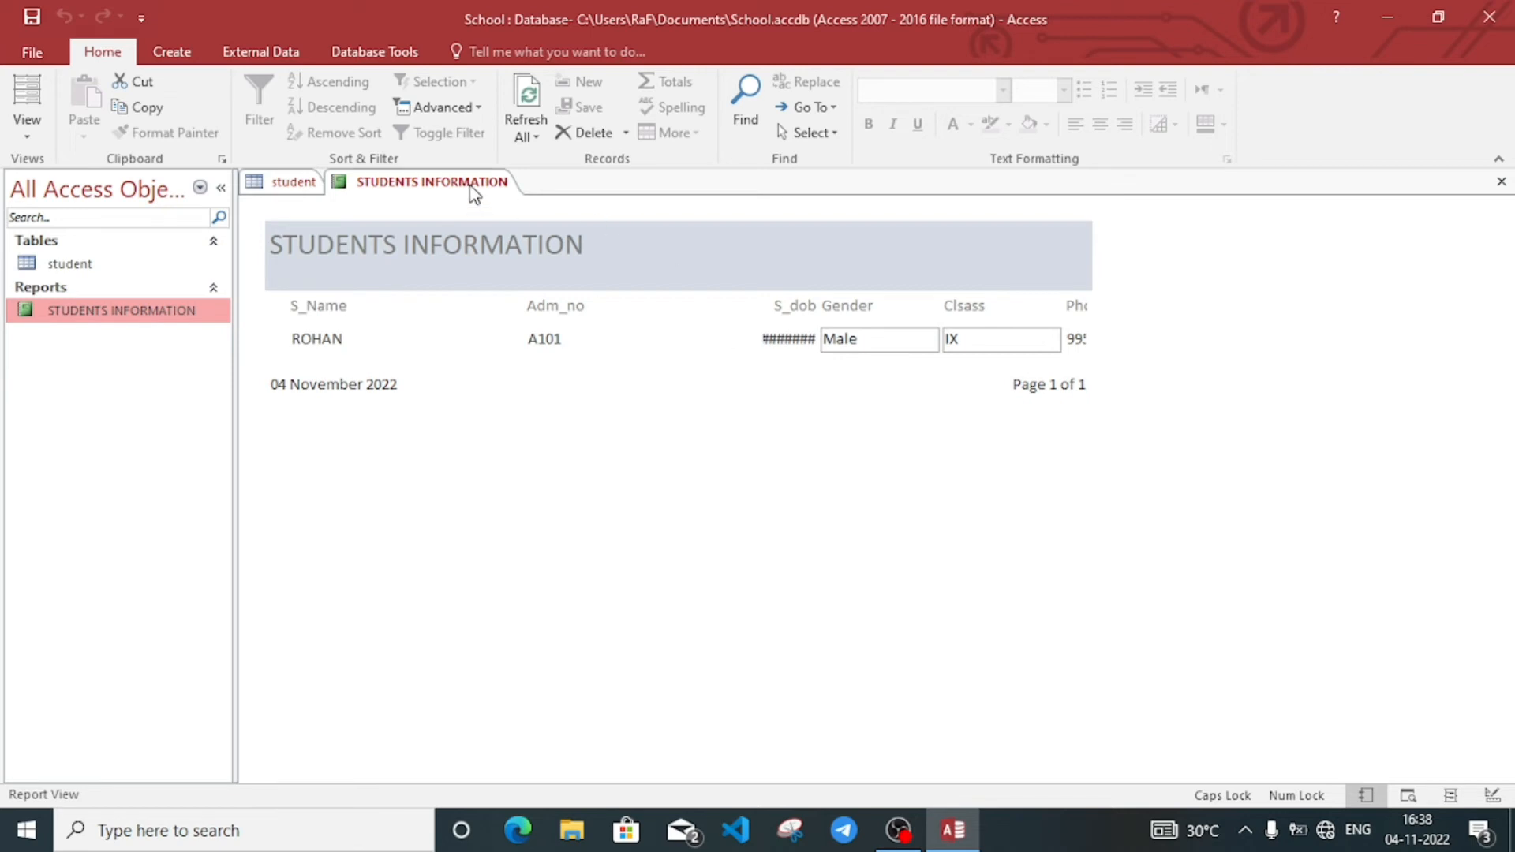
right_click(477, 193)
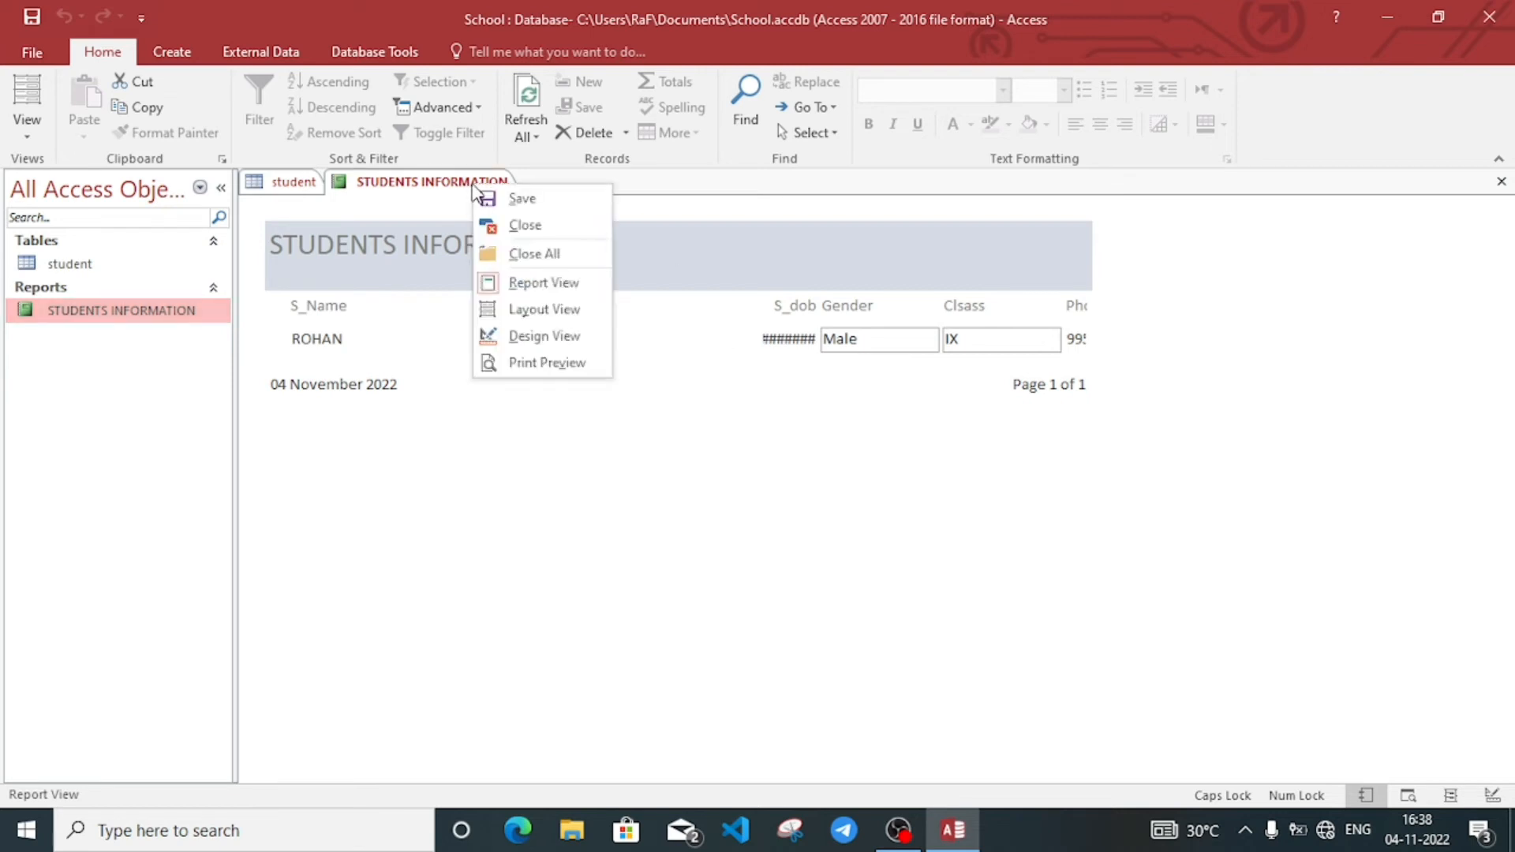
click(533, 227)
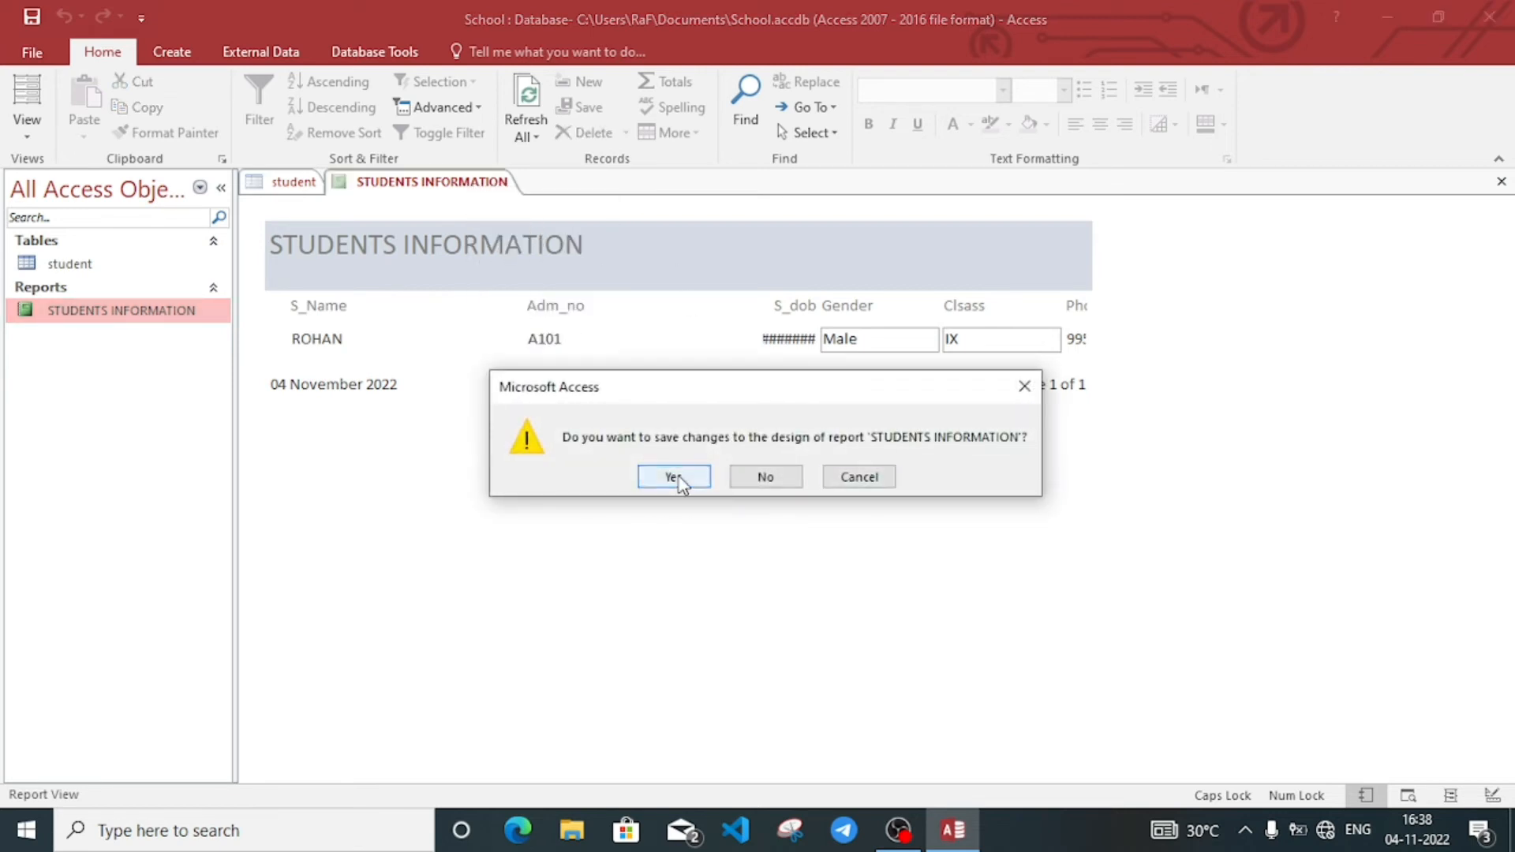
click(675, 478)
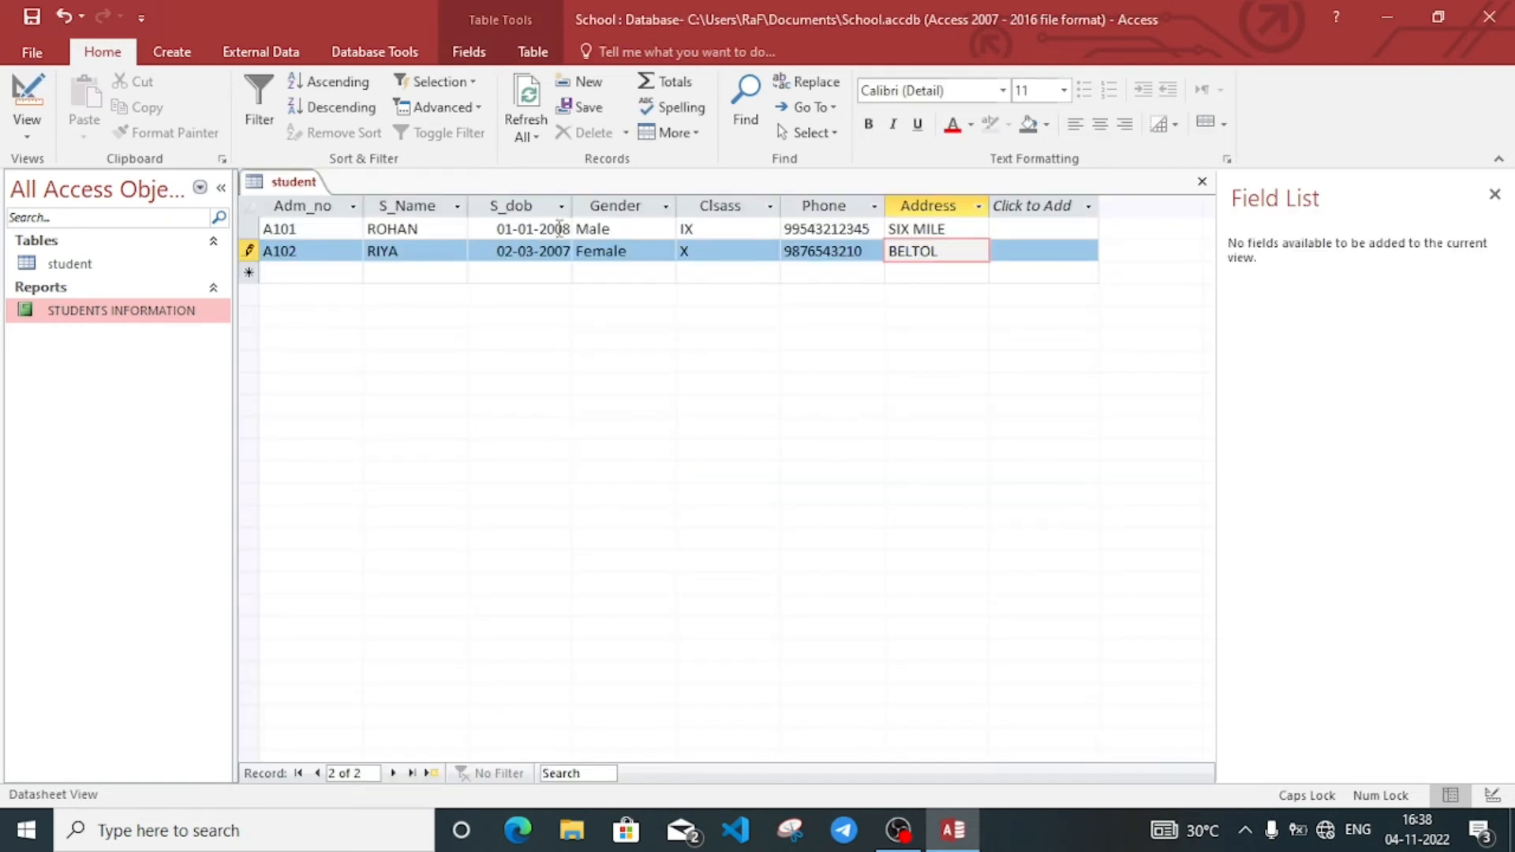
Step: Generate a quick report from the student table listing records A101 and A102
click(331, 271)
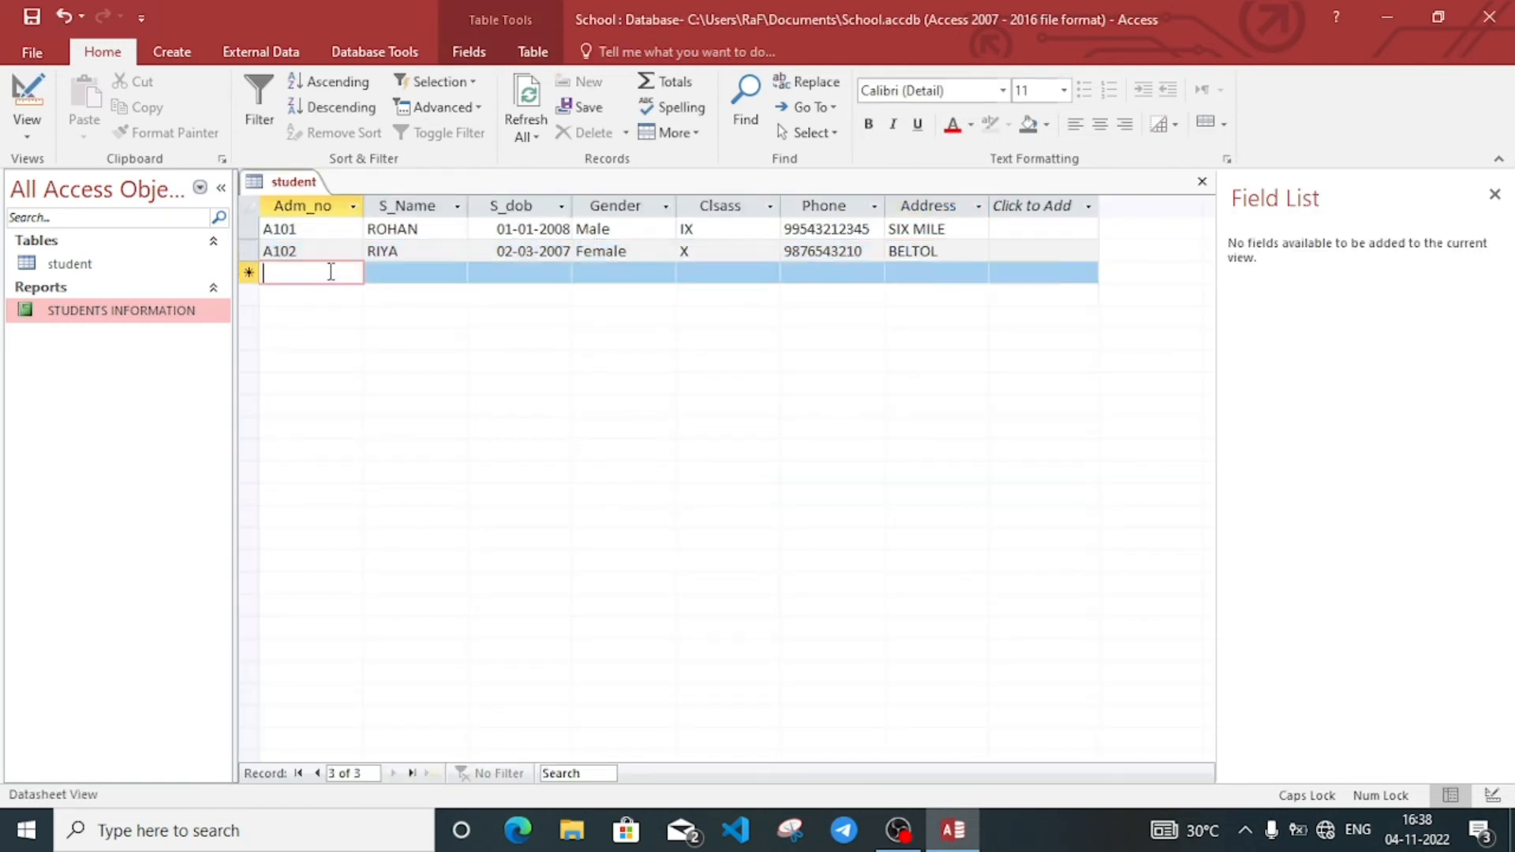
click(175, 52)
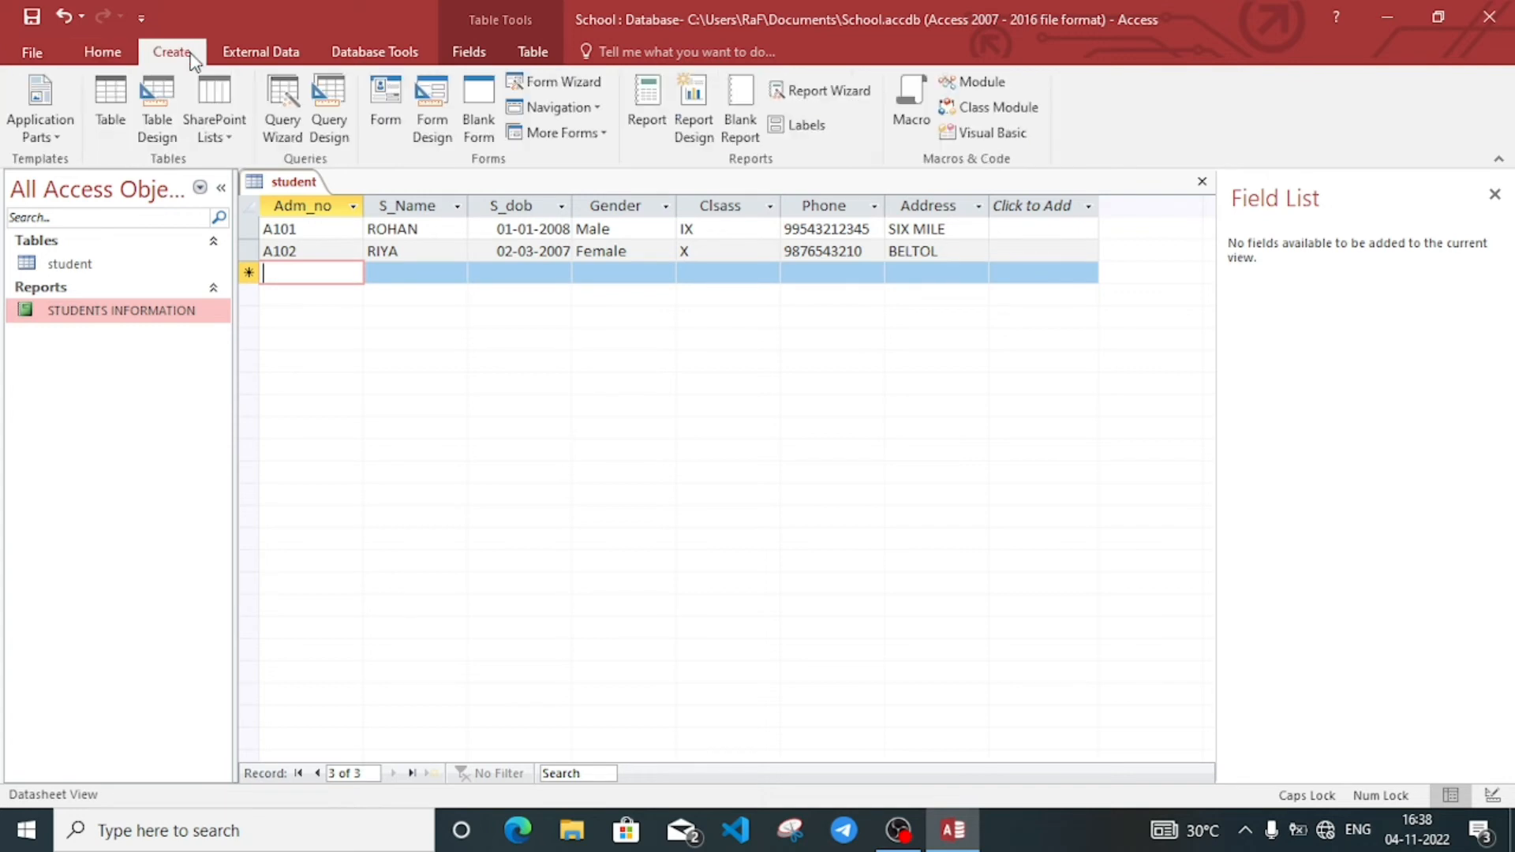
click(655, 96)
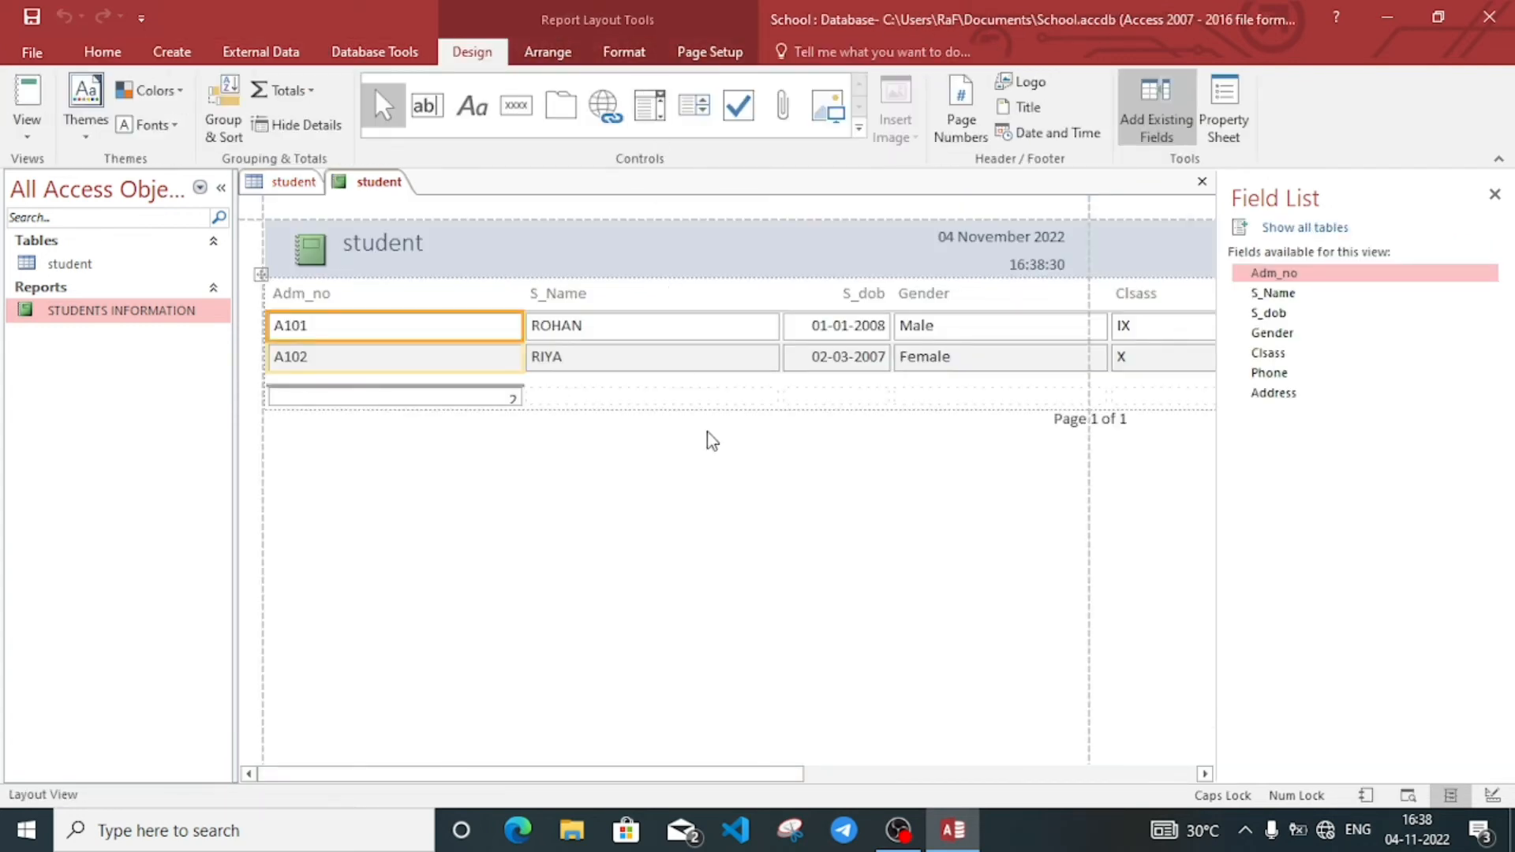
click(716, 458)
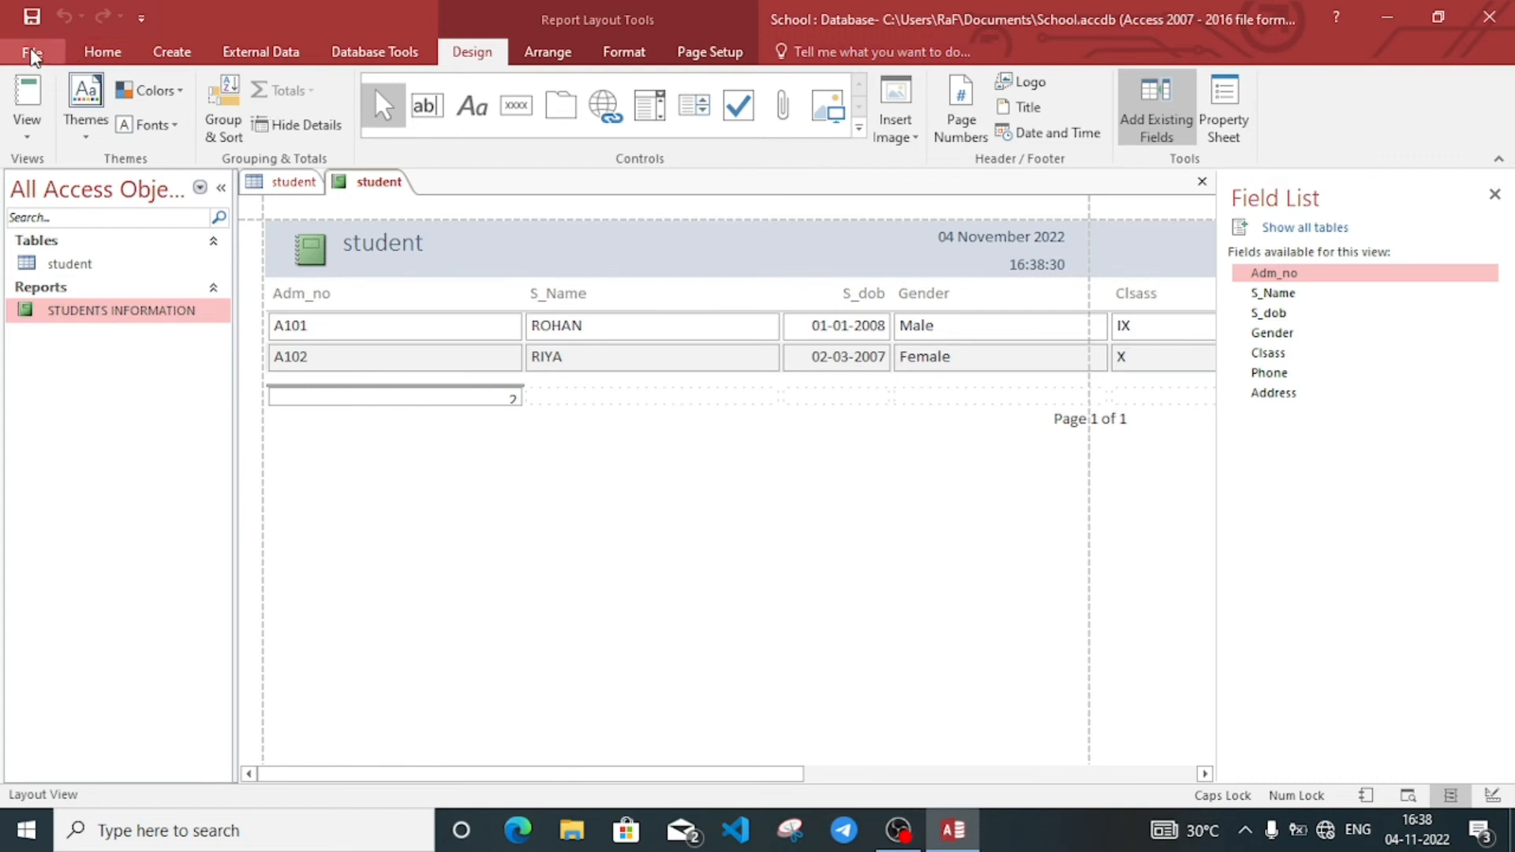
click(160, 52)
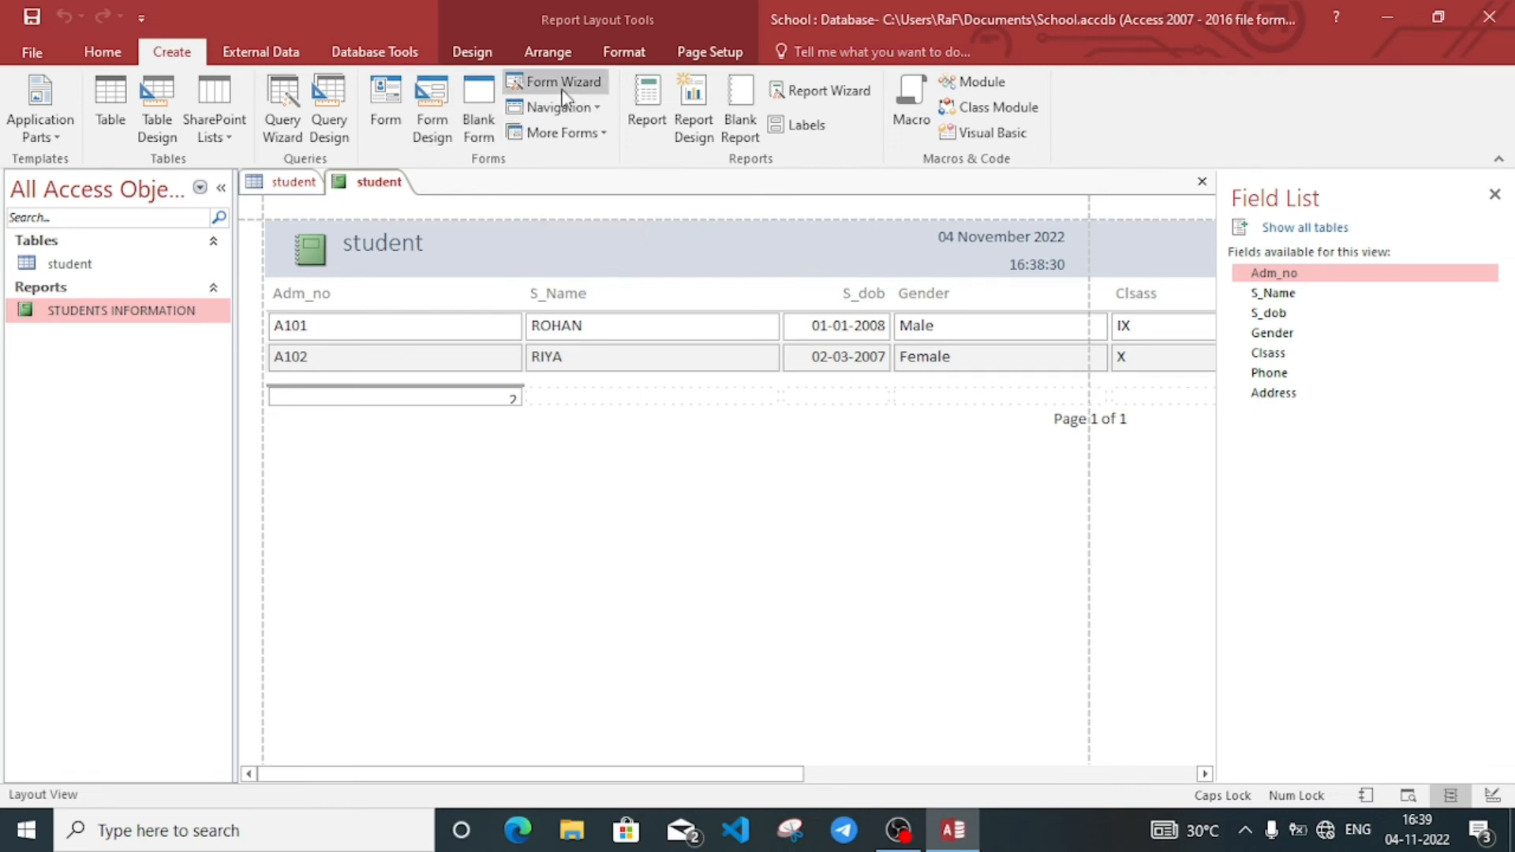
Step: Start the Form Wizard with every student field and a Justified layout
click(585, 82)
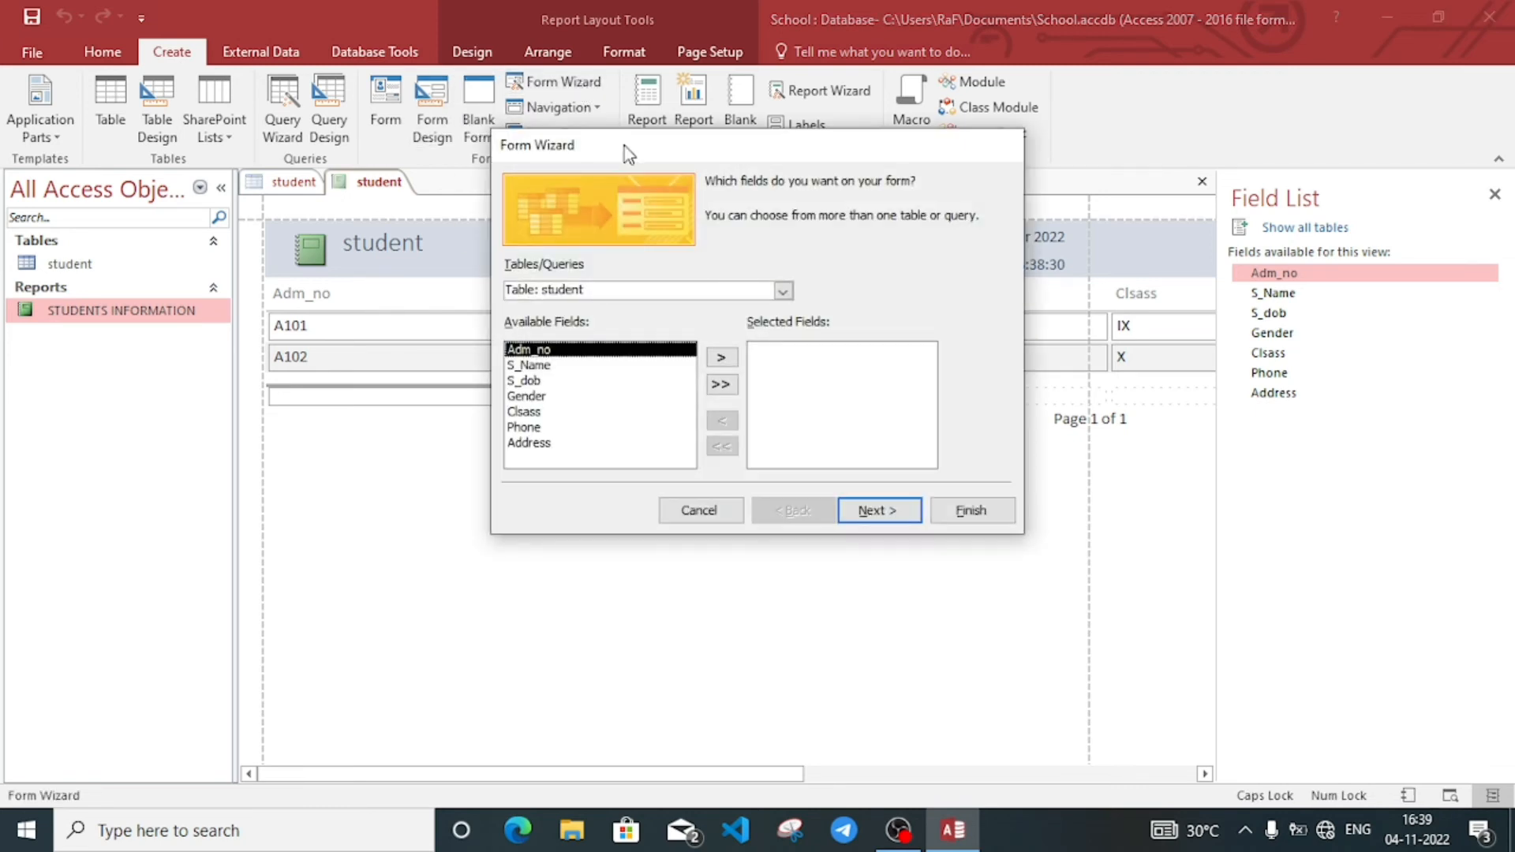
click(720, 385)
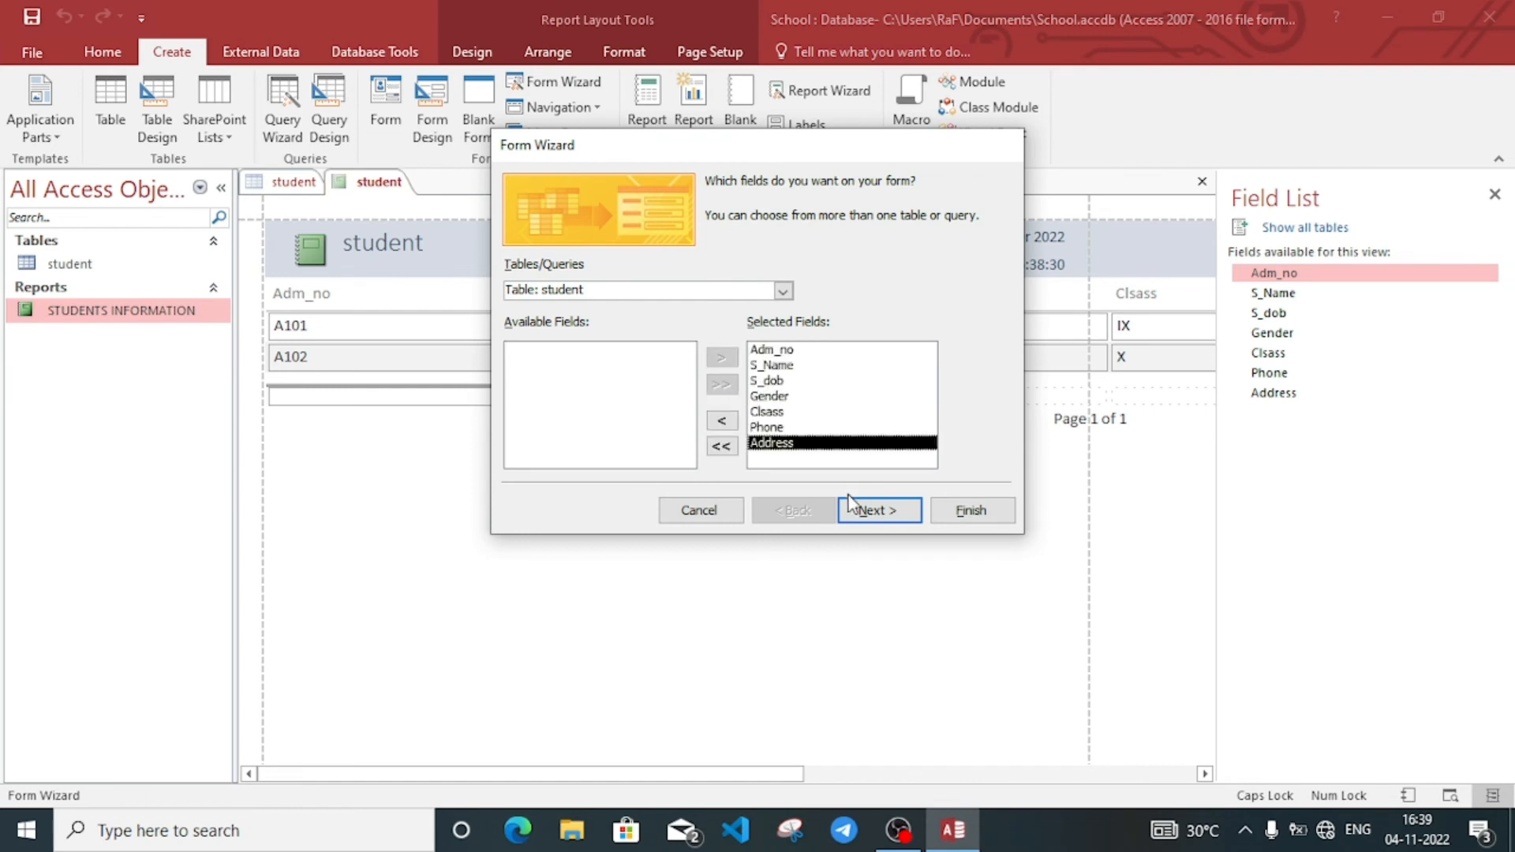
click(871, 513)
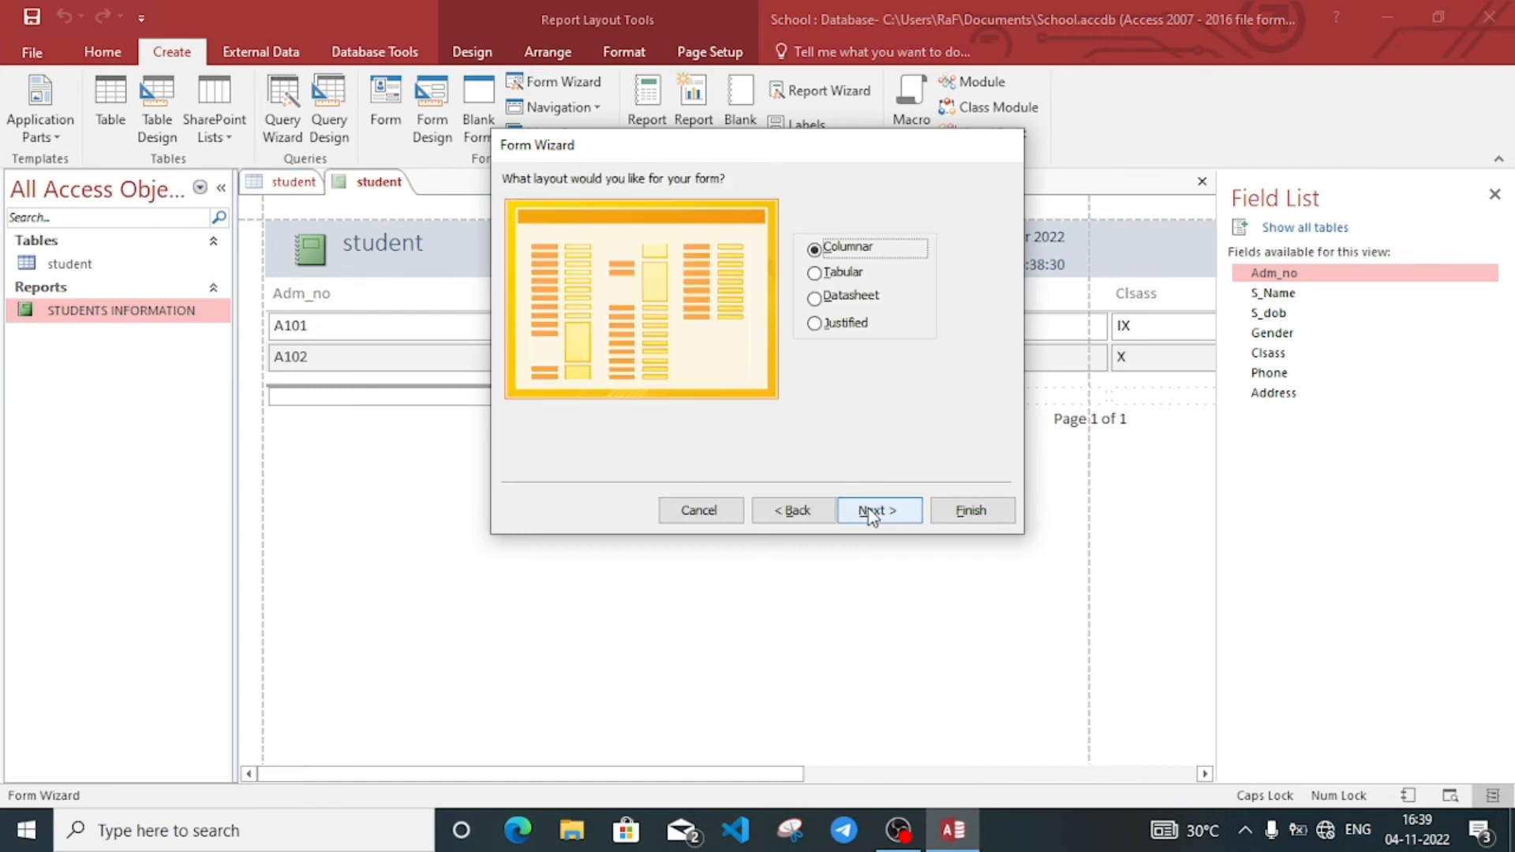
click(833, 274)
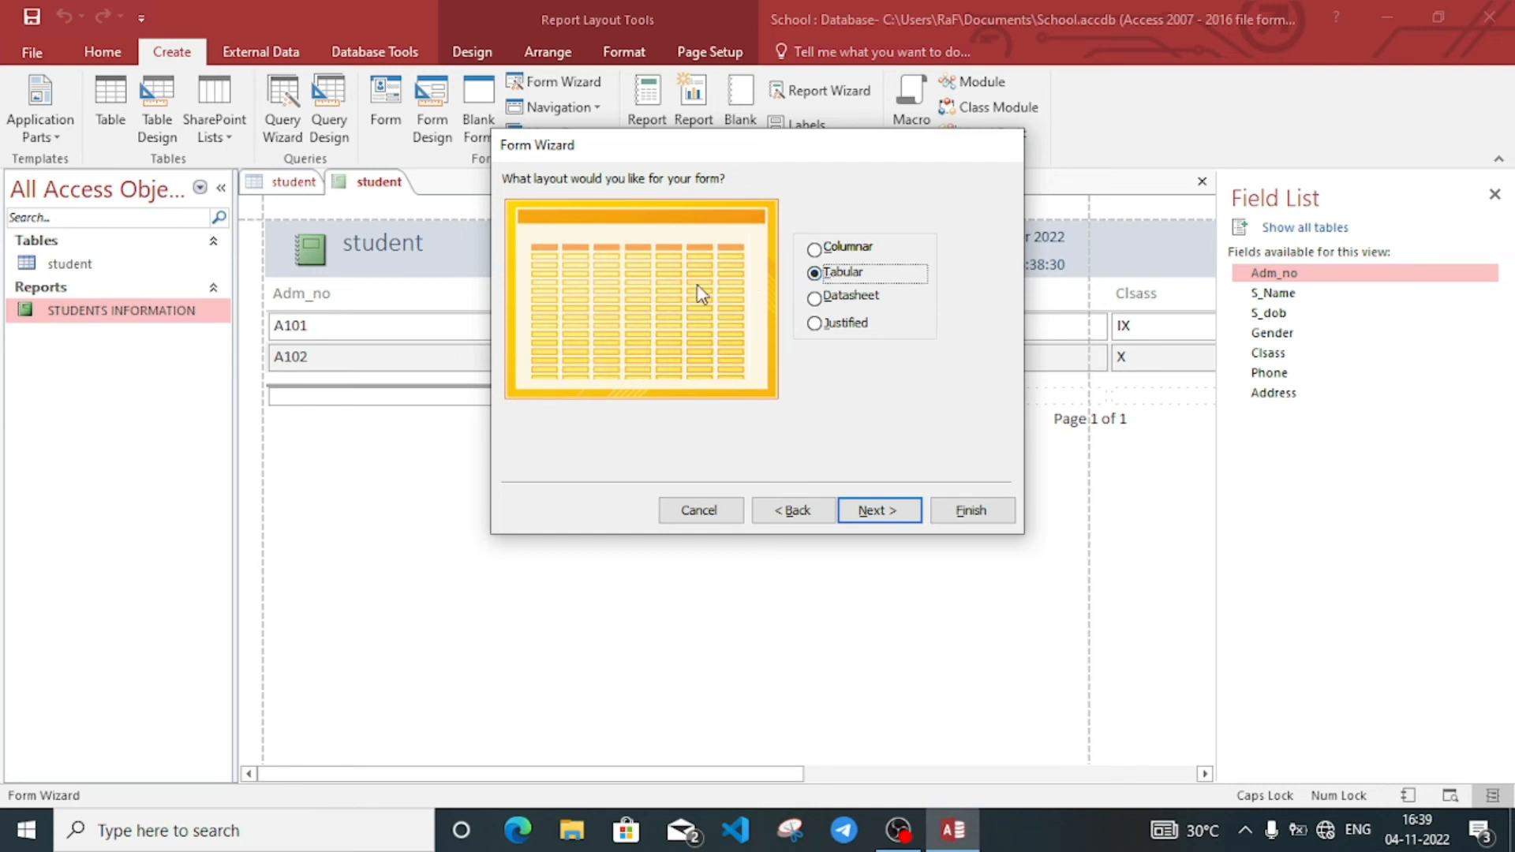
click(870, 298)
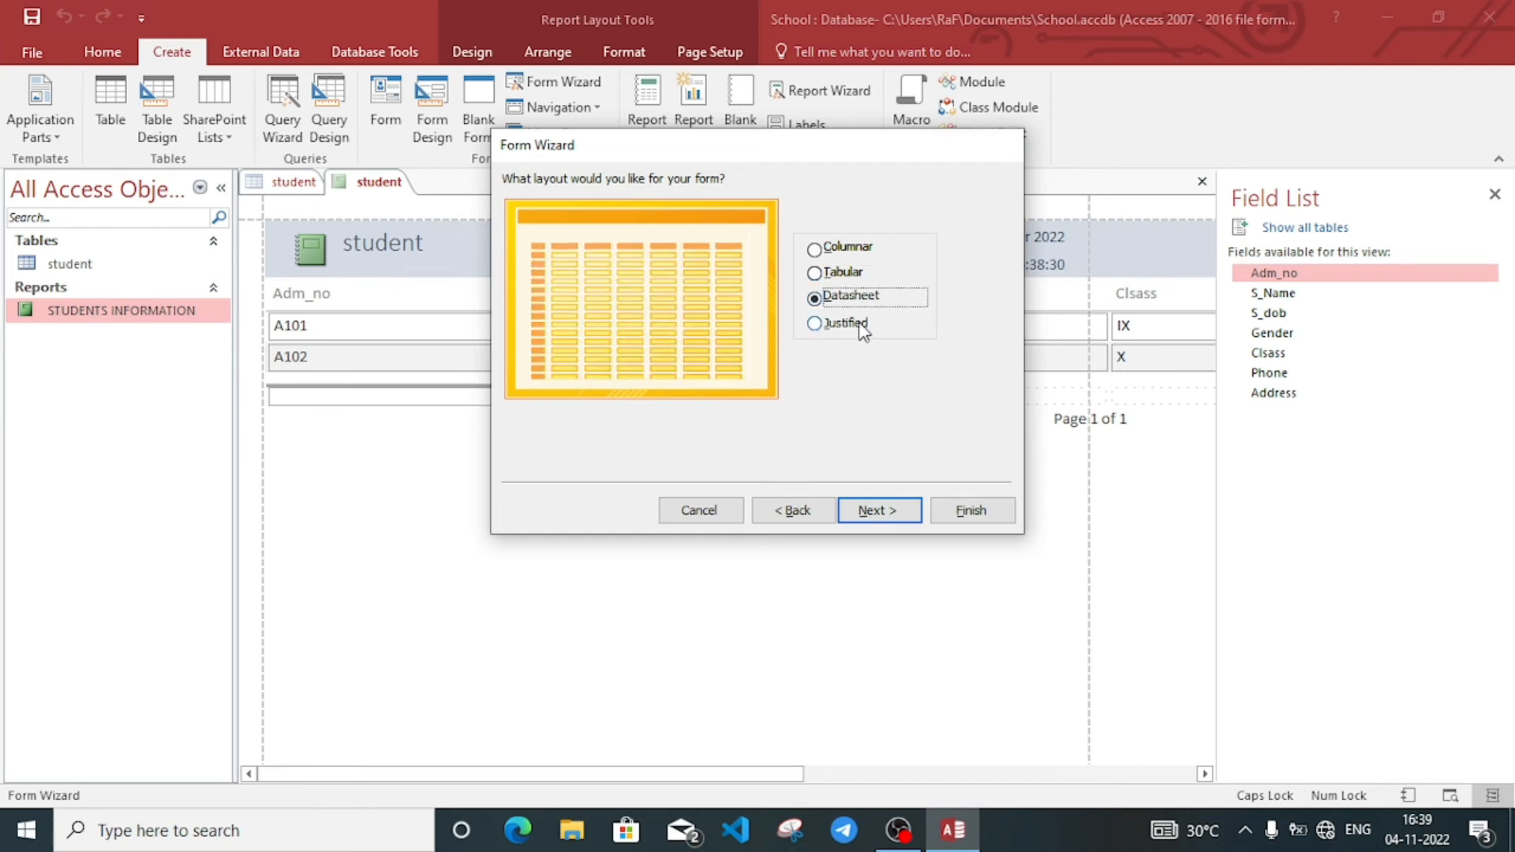
click(861, 327)
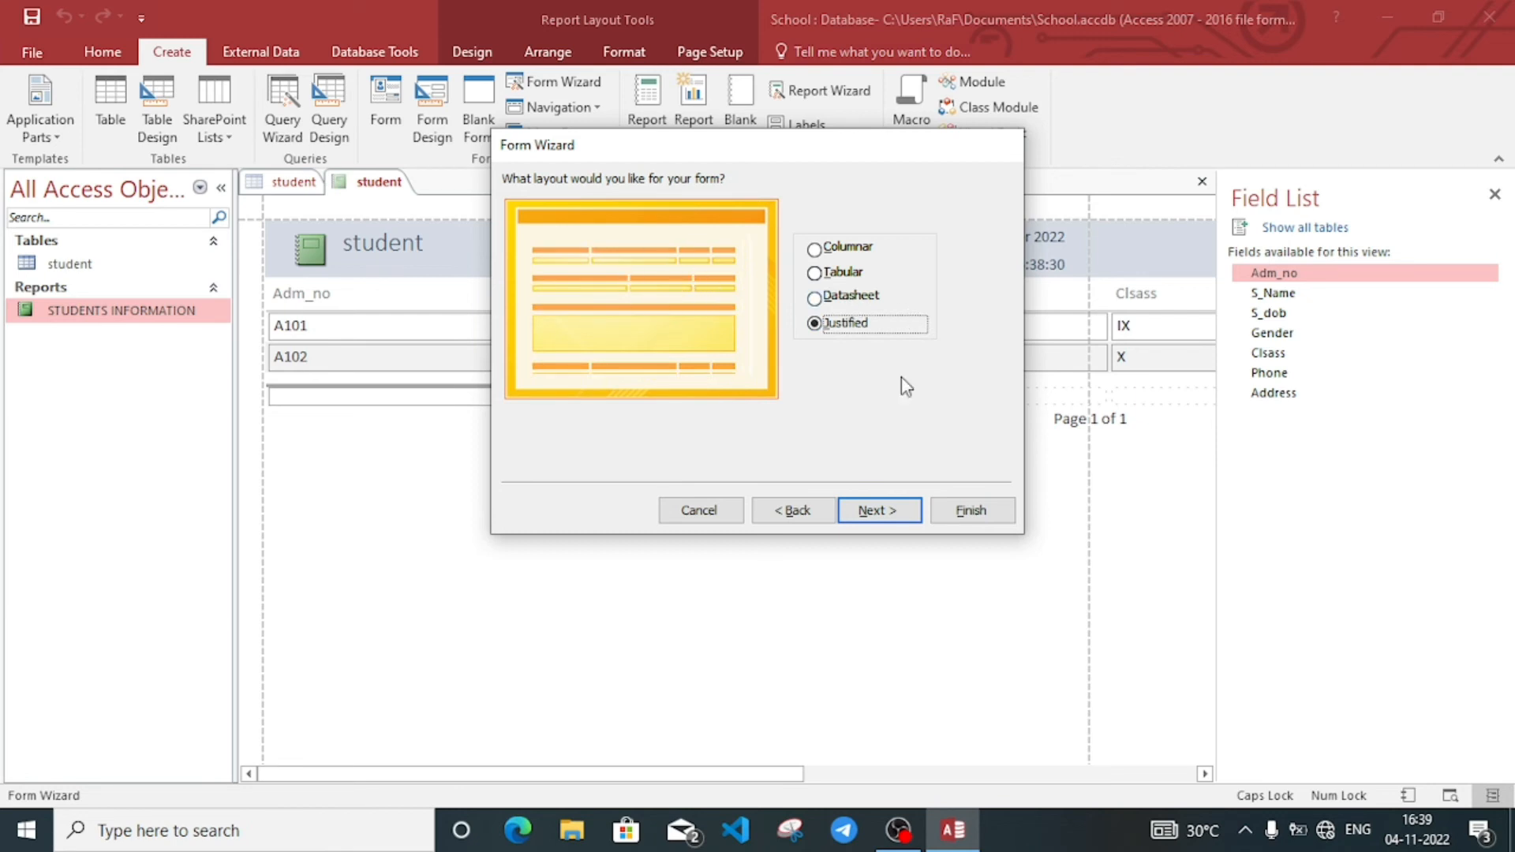
click(890, 511)
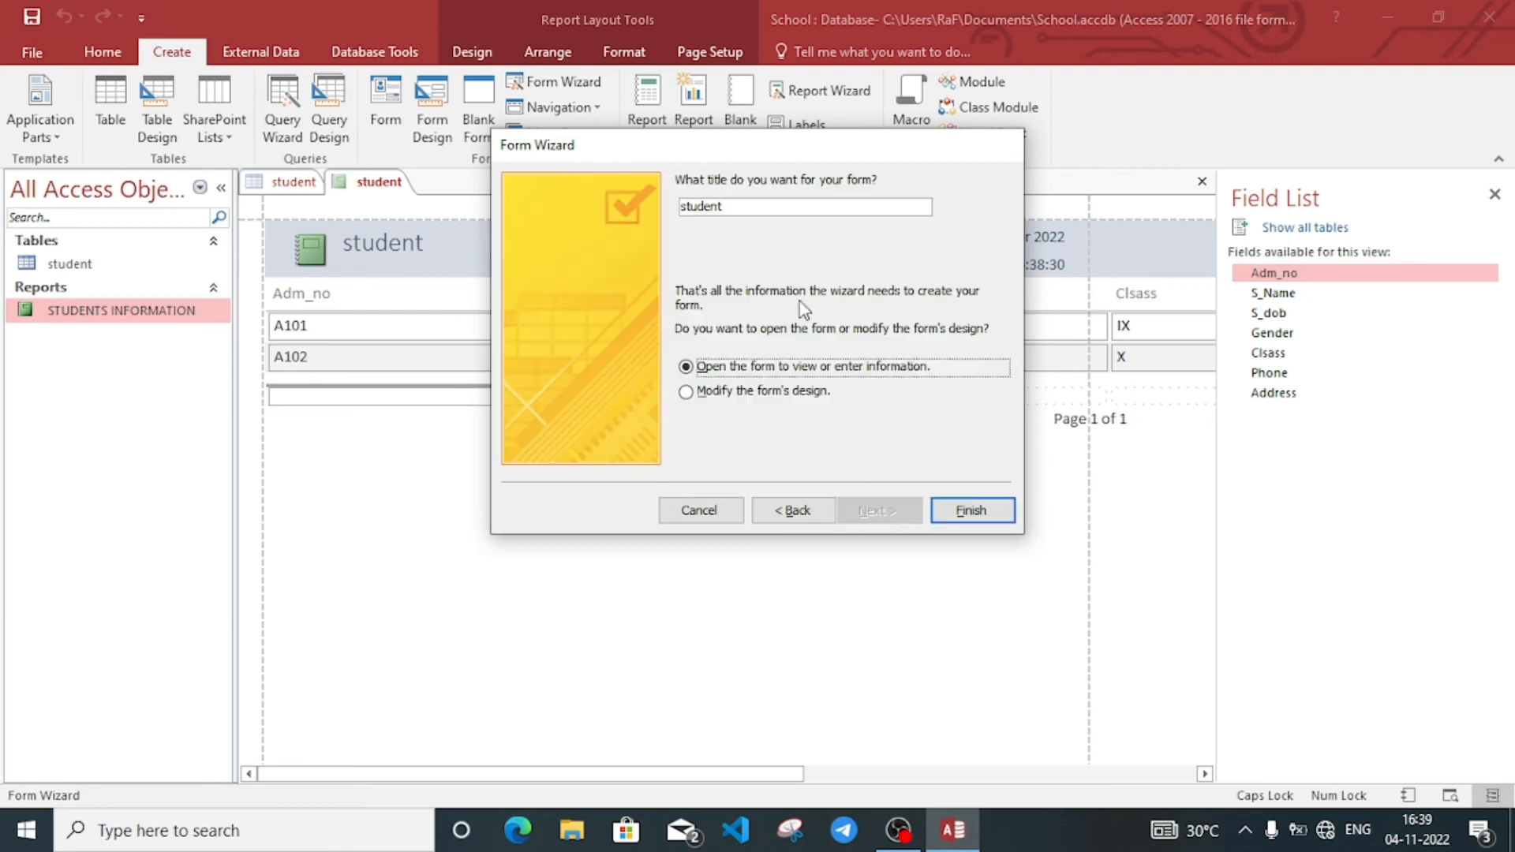
Step: Title the form DATA ENTRY FORM and pick how it opens when finished
drag(724, 207, 655, 221)
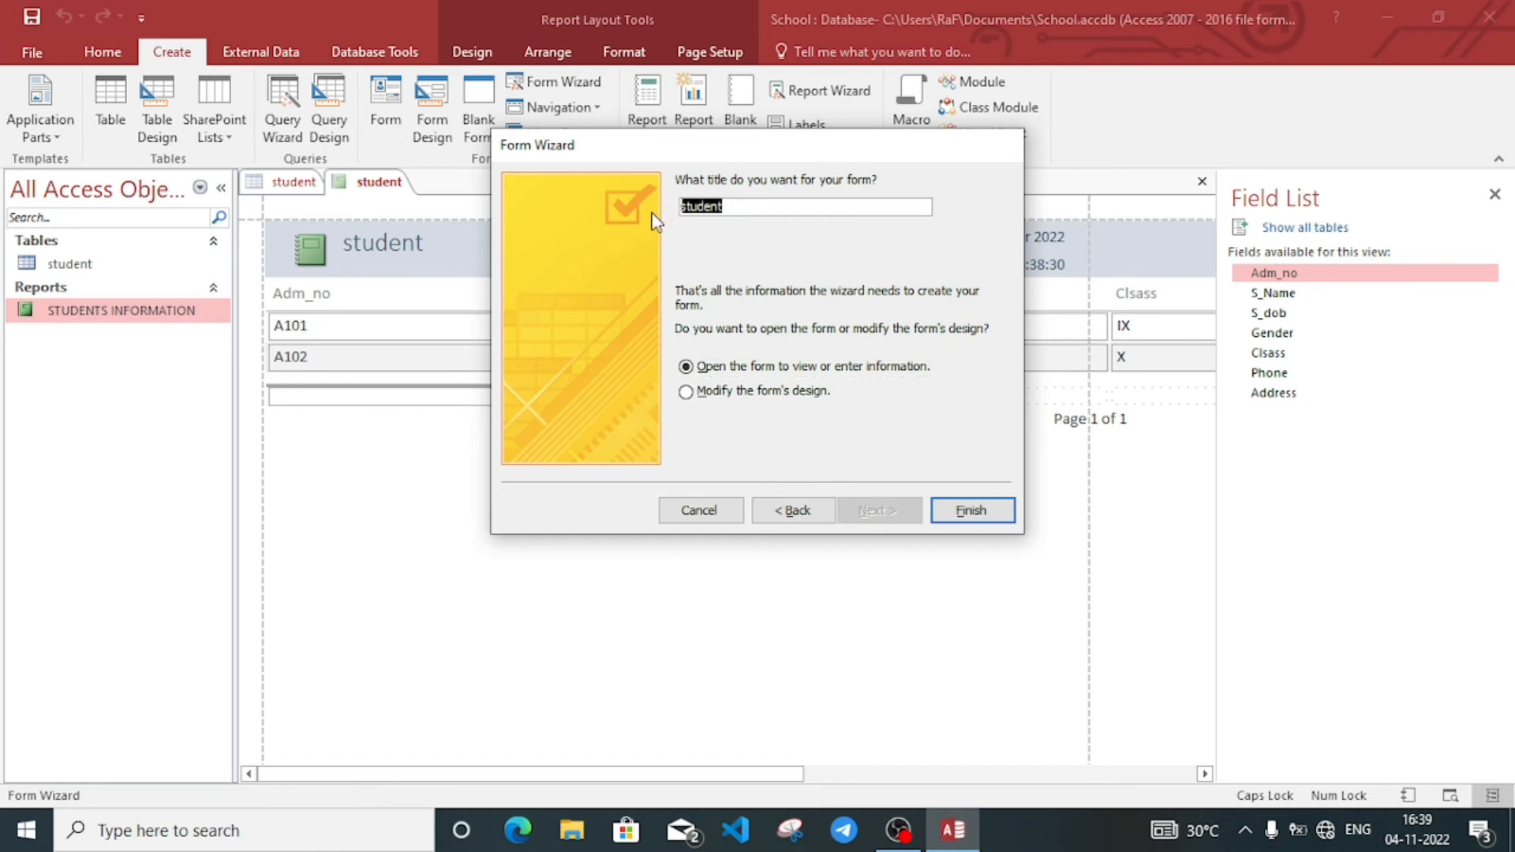
text(d)
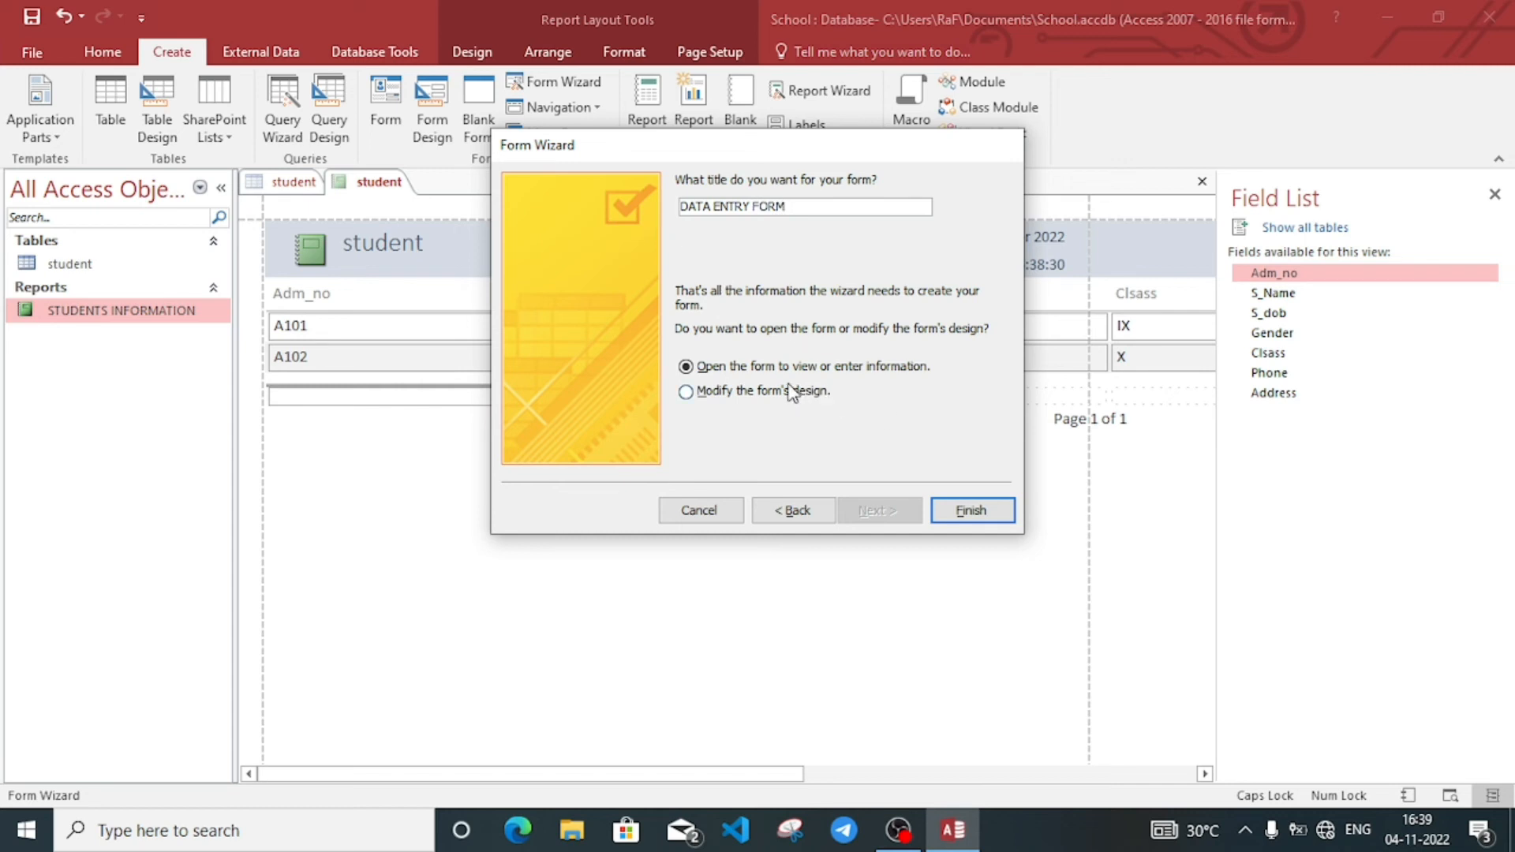
click(731, 398)
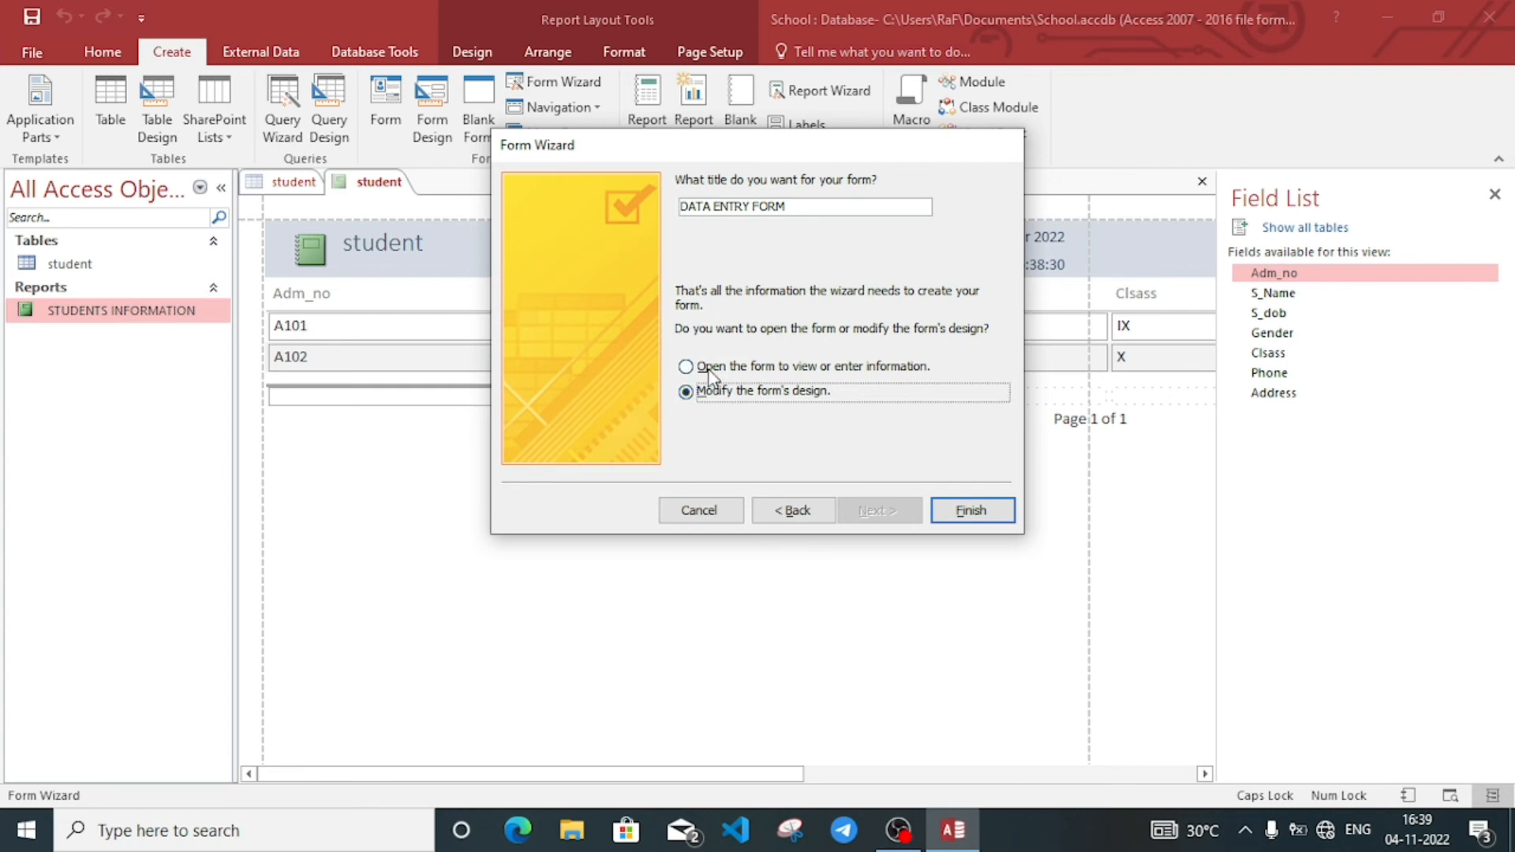
click(707, 366)
click(718, 394)
click(741, 369)
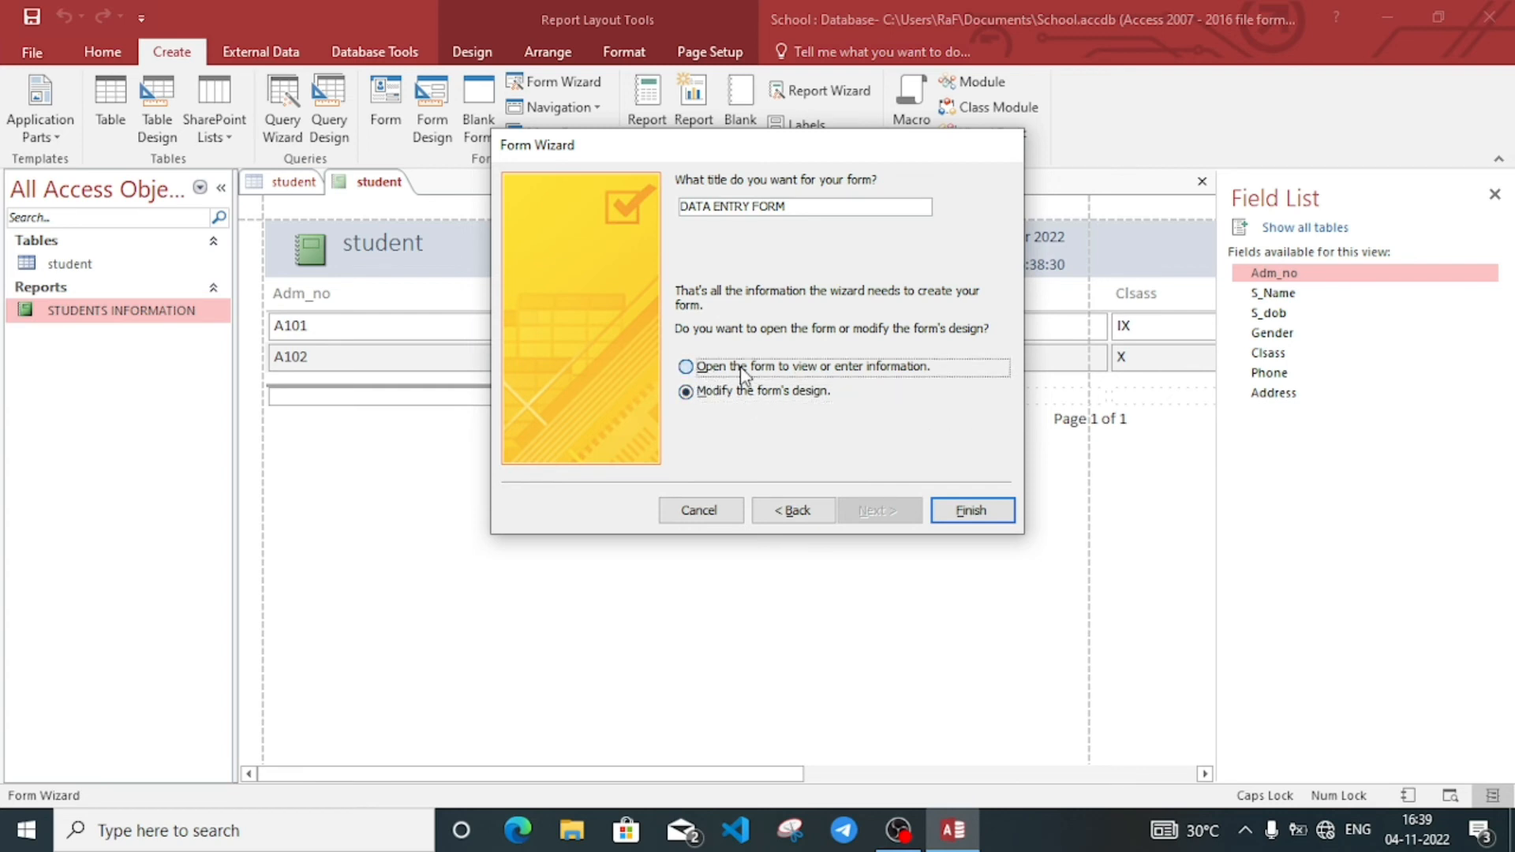
click(742, 395)
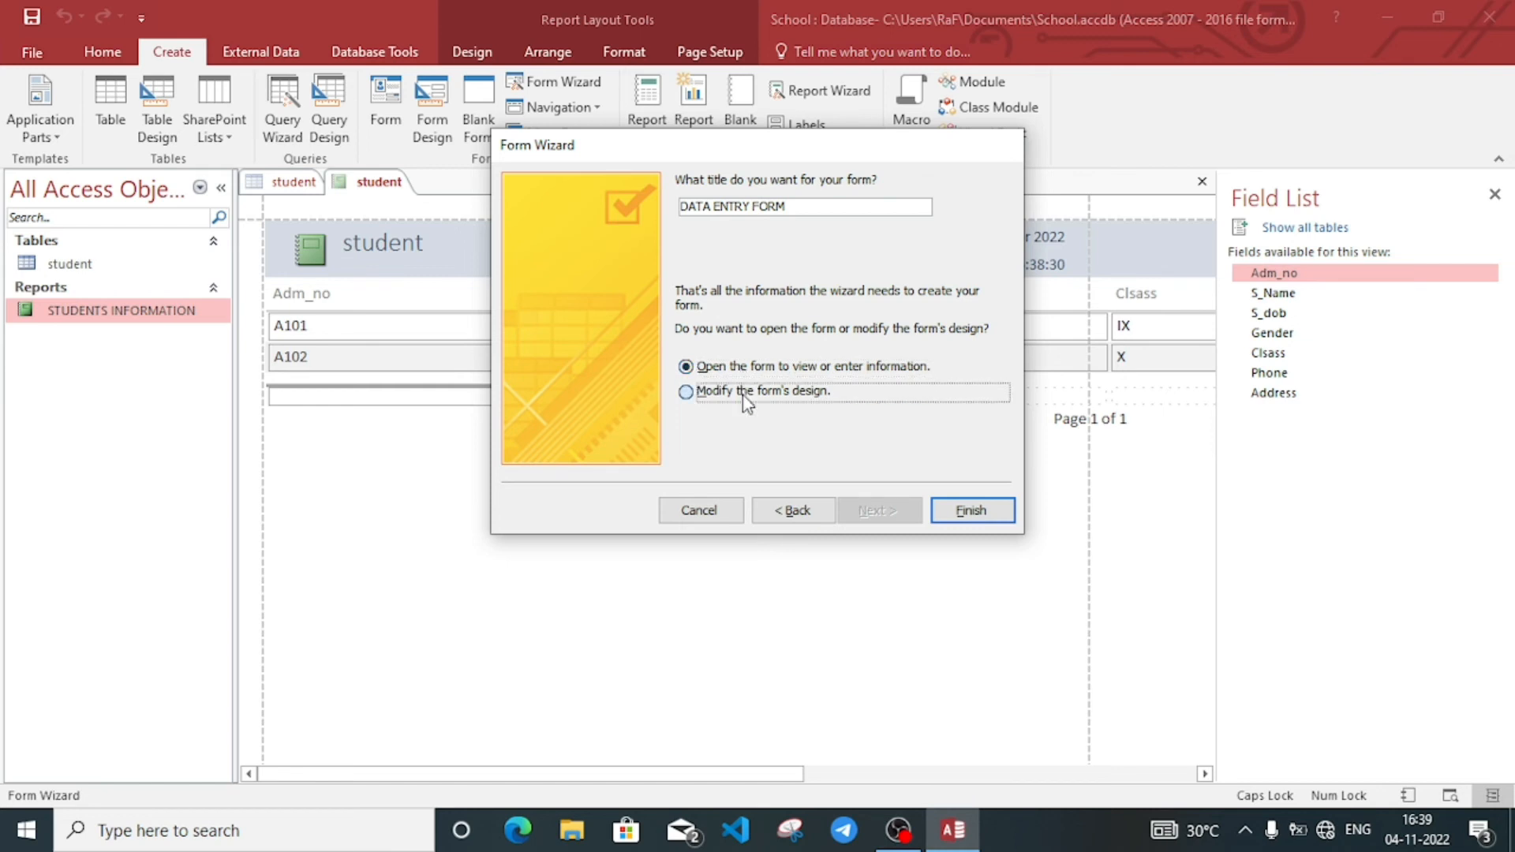
Step: Finish the wizard and apply an Office theme to the form in Design View
click(984, 518)
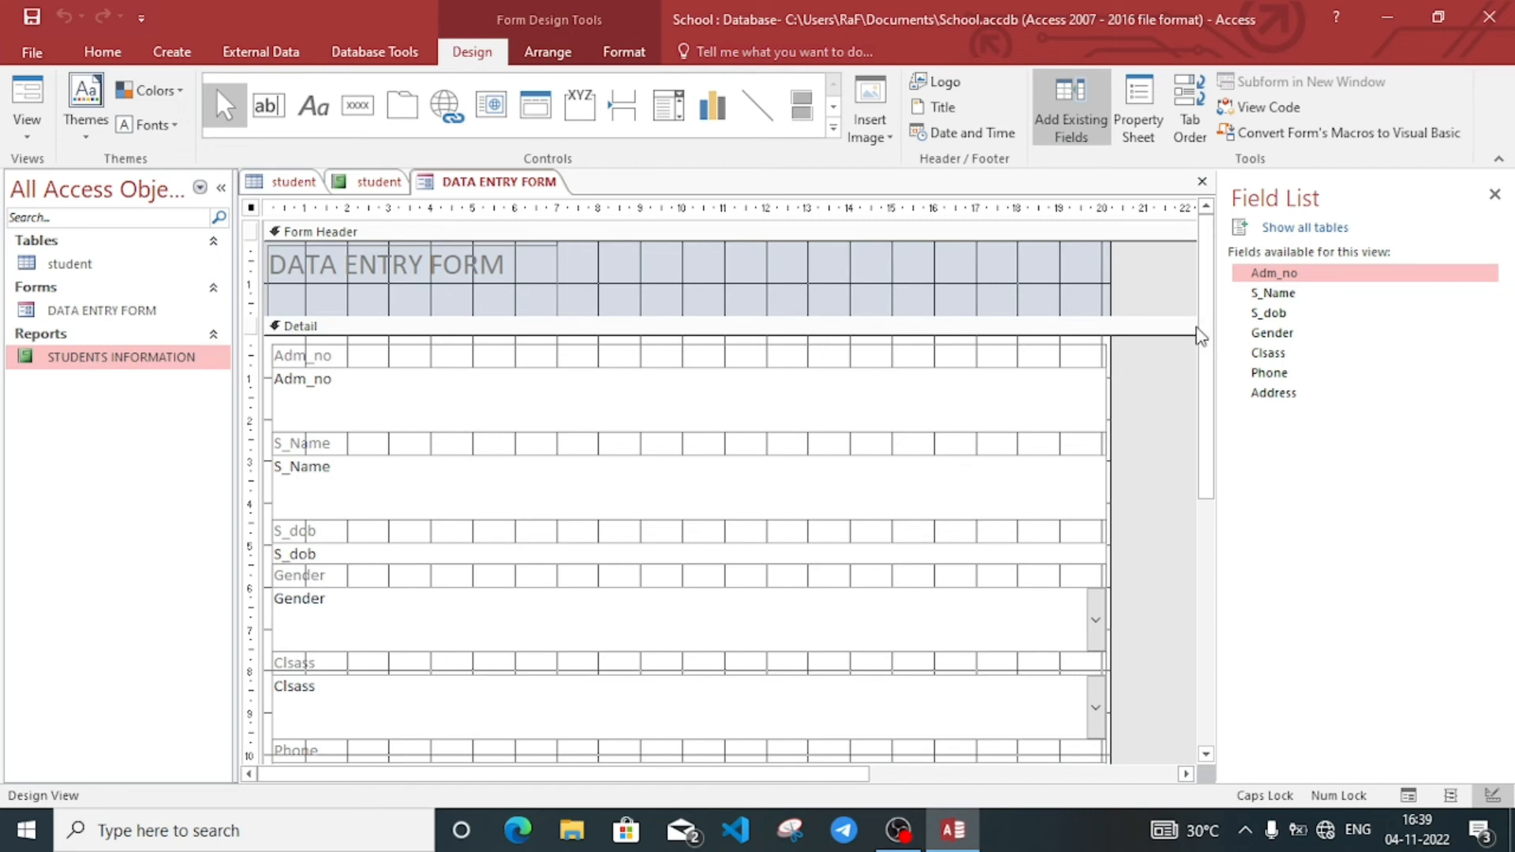
click(1195, 326)
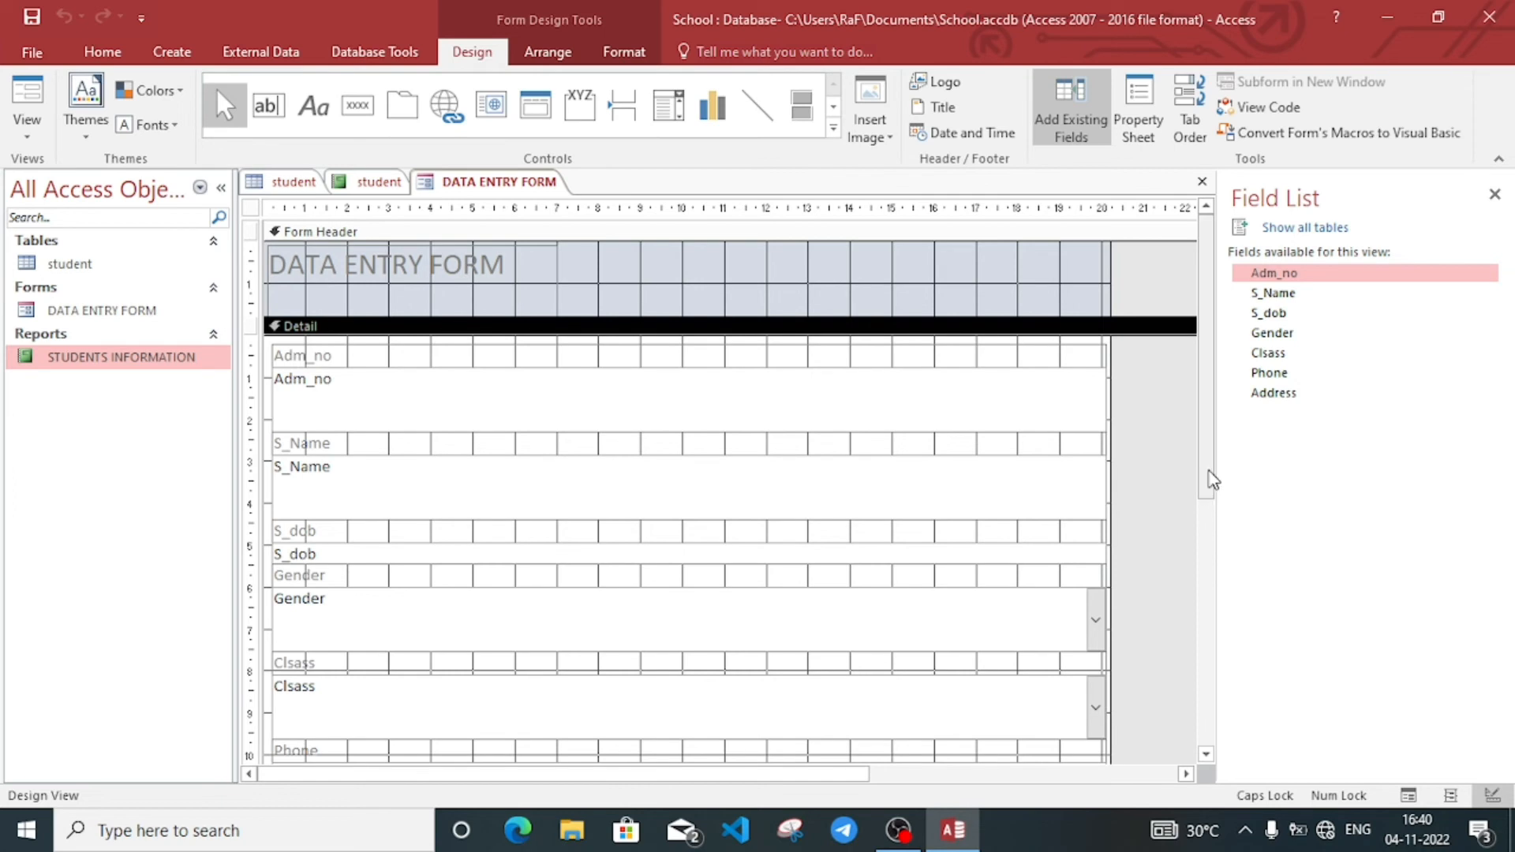
drag(1207, 474, 1205, 416)
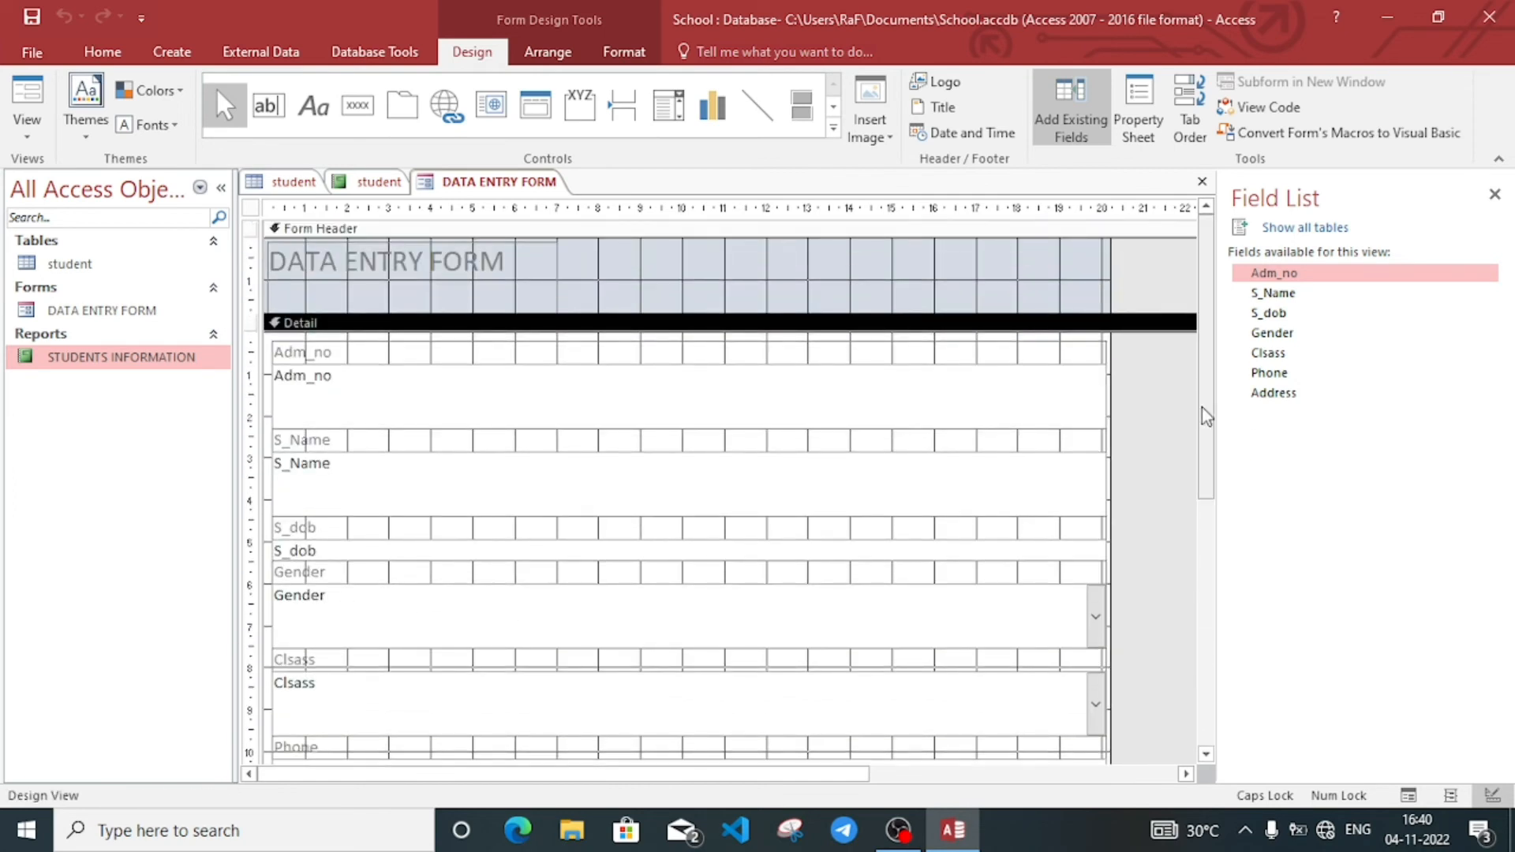
click(93, 138)
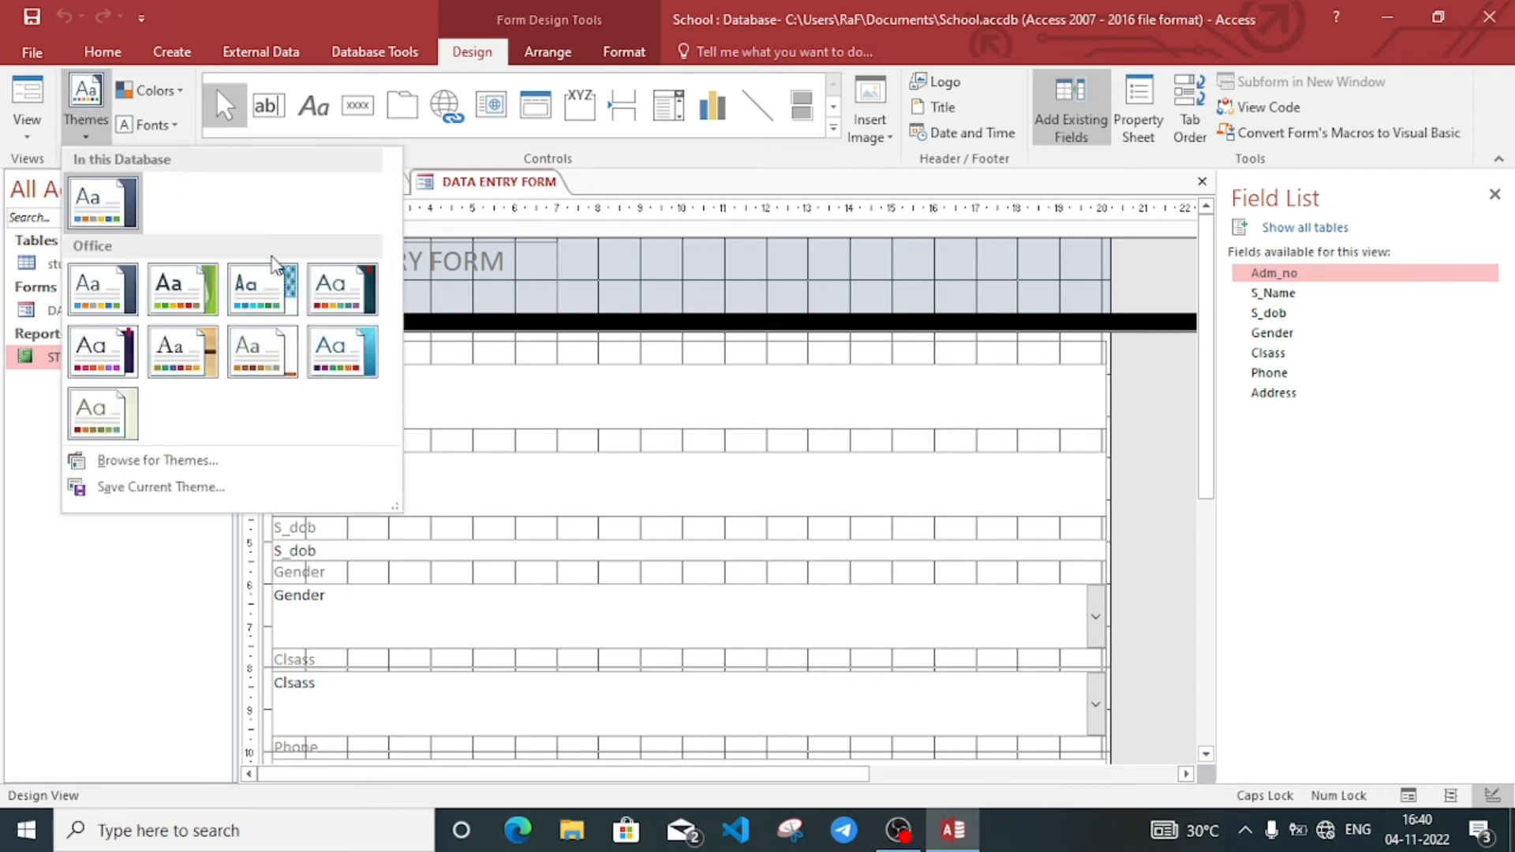
click(187, 296)
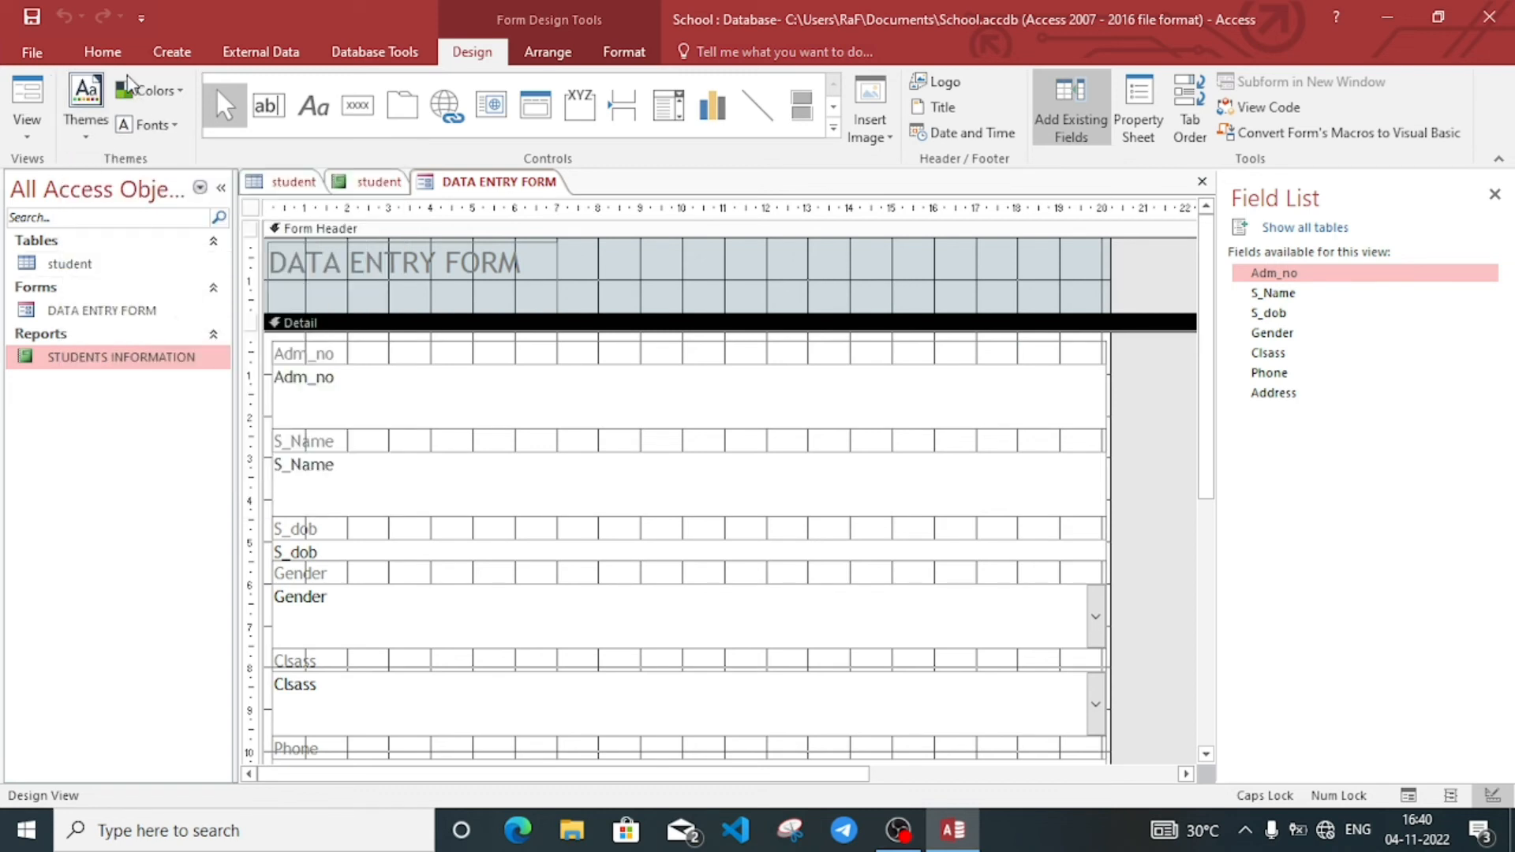
Step: Switch the form to a grey colour scheme after trying Office 2007 - 2010
click(148, 91)
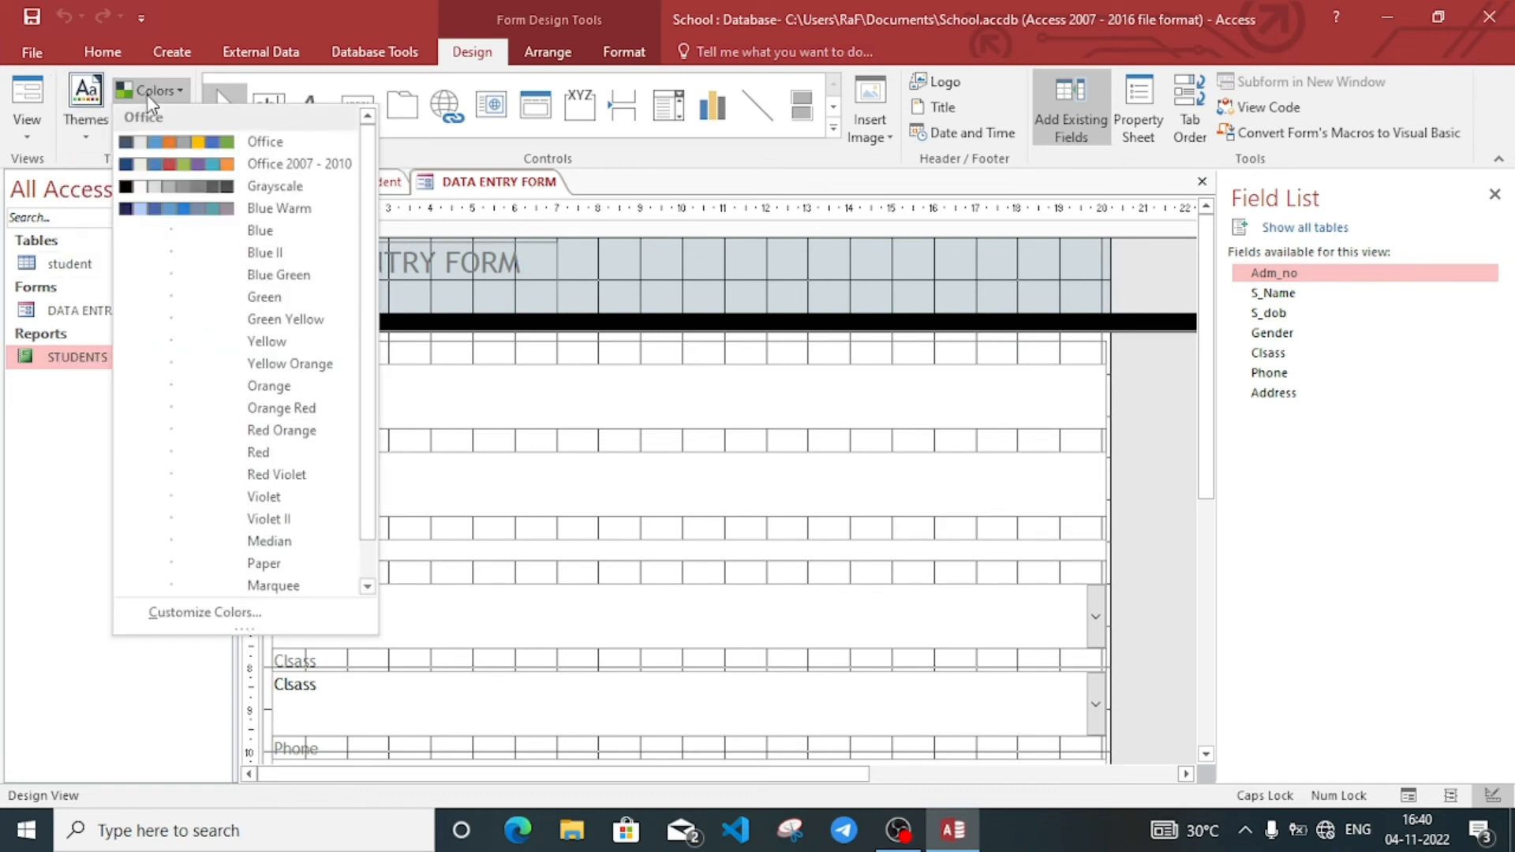
click(210, 166)
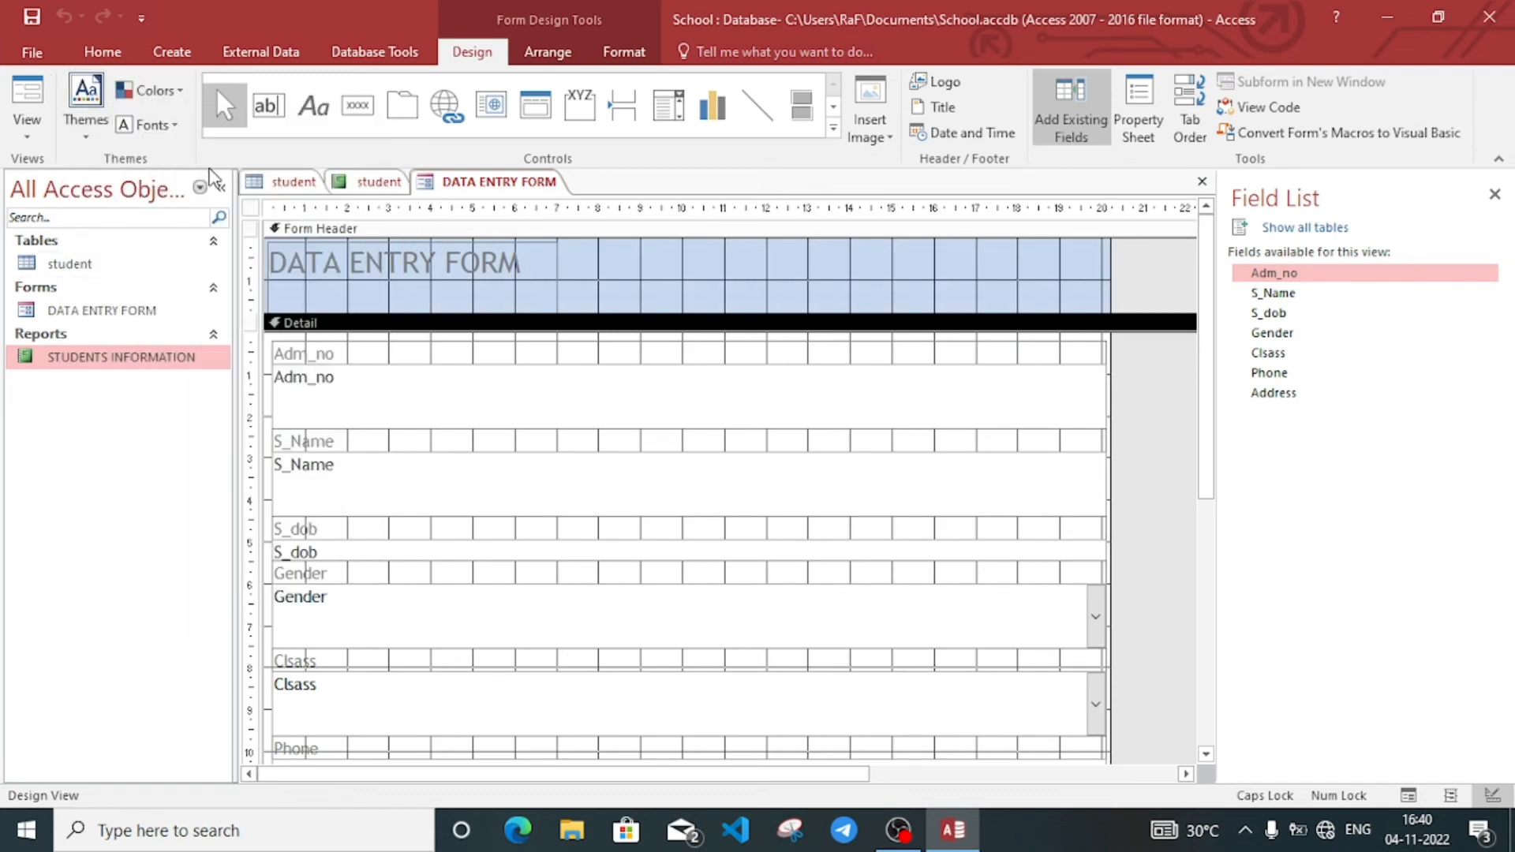
click(157, 92)
click(209, 245)
click(29, 141)
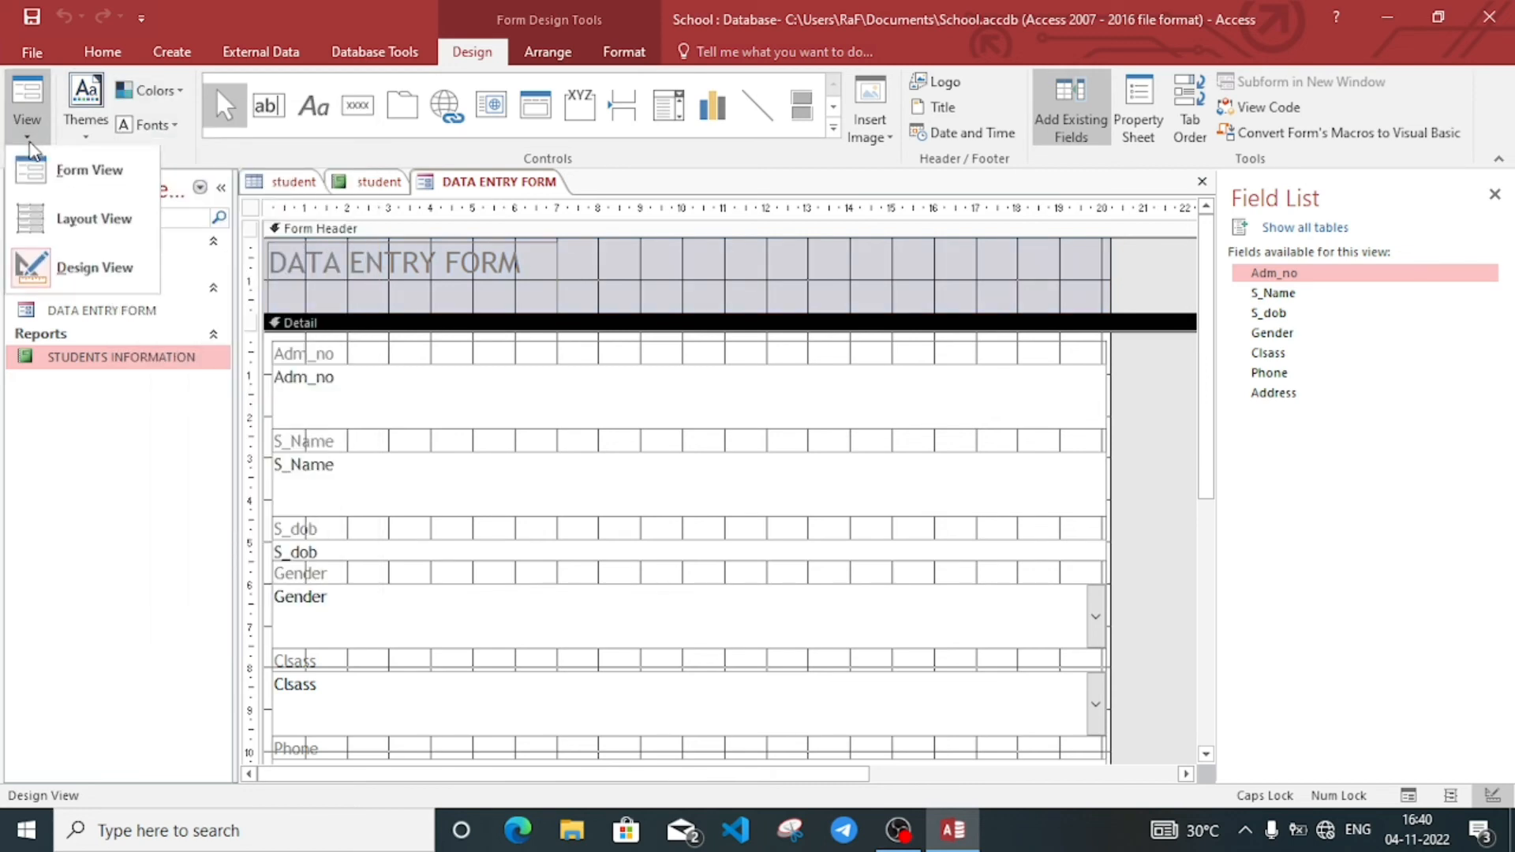
Step: In Form View, go to a new blank record and enter Adm_no A1003
click(55, 173)
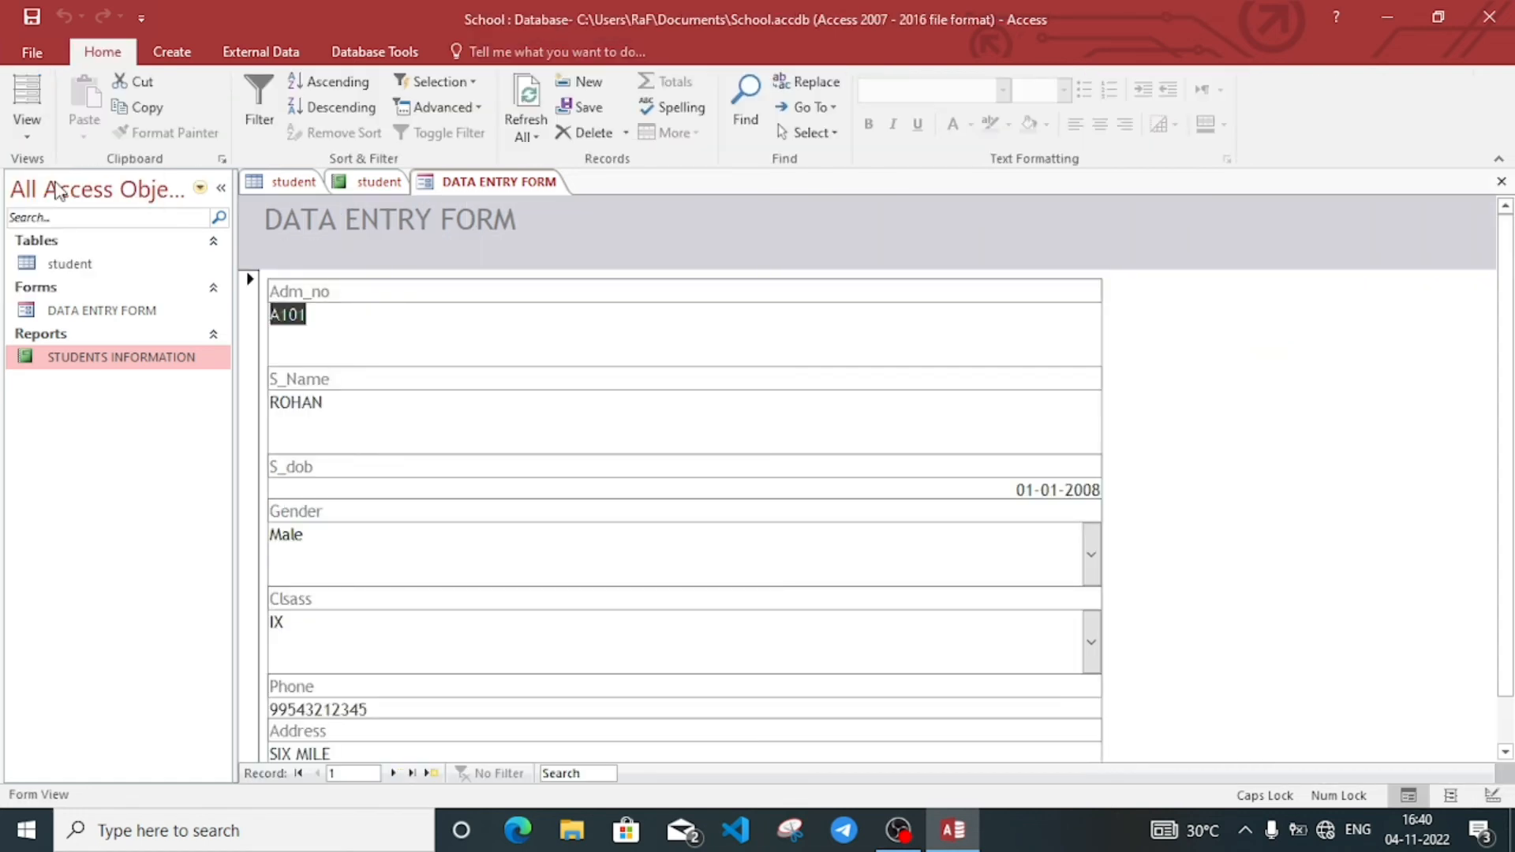
click(423, 327)
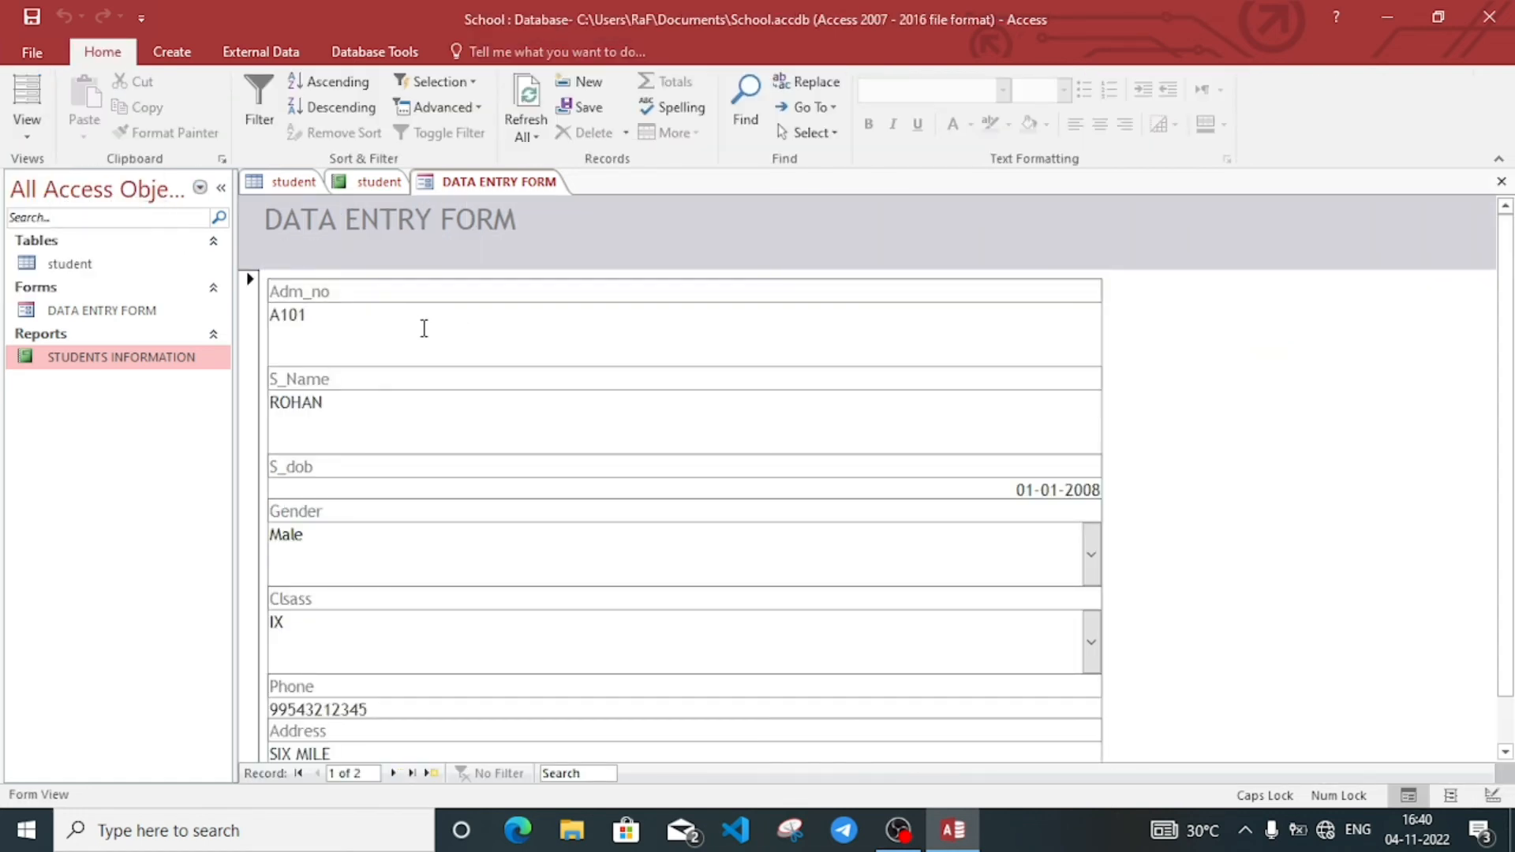
drag(1504, 368, 1513, 420)
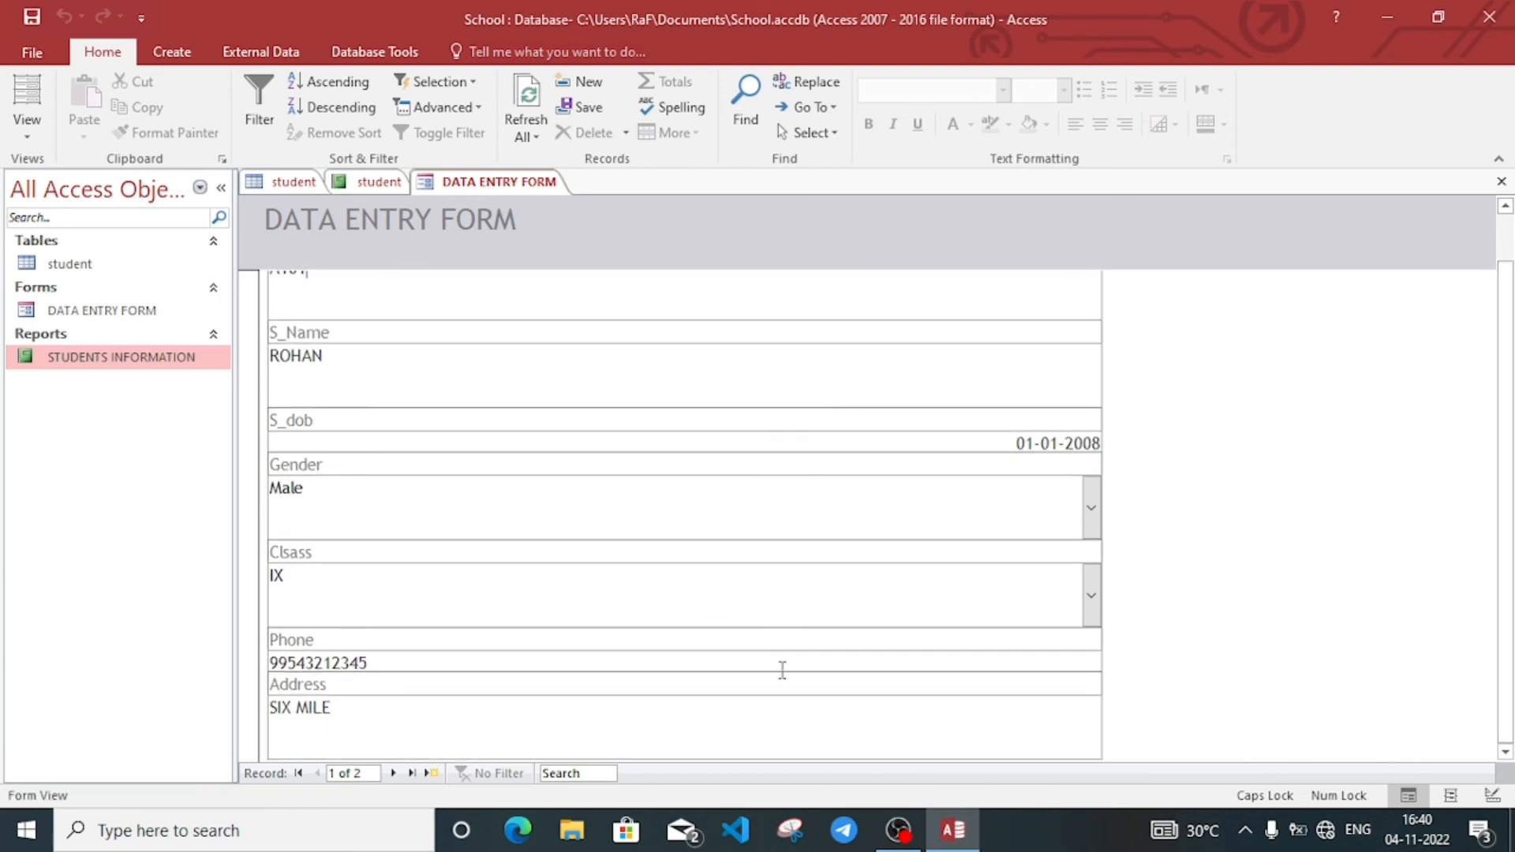
click(394, 774)
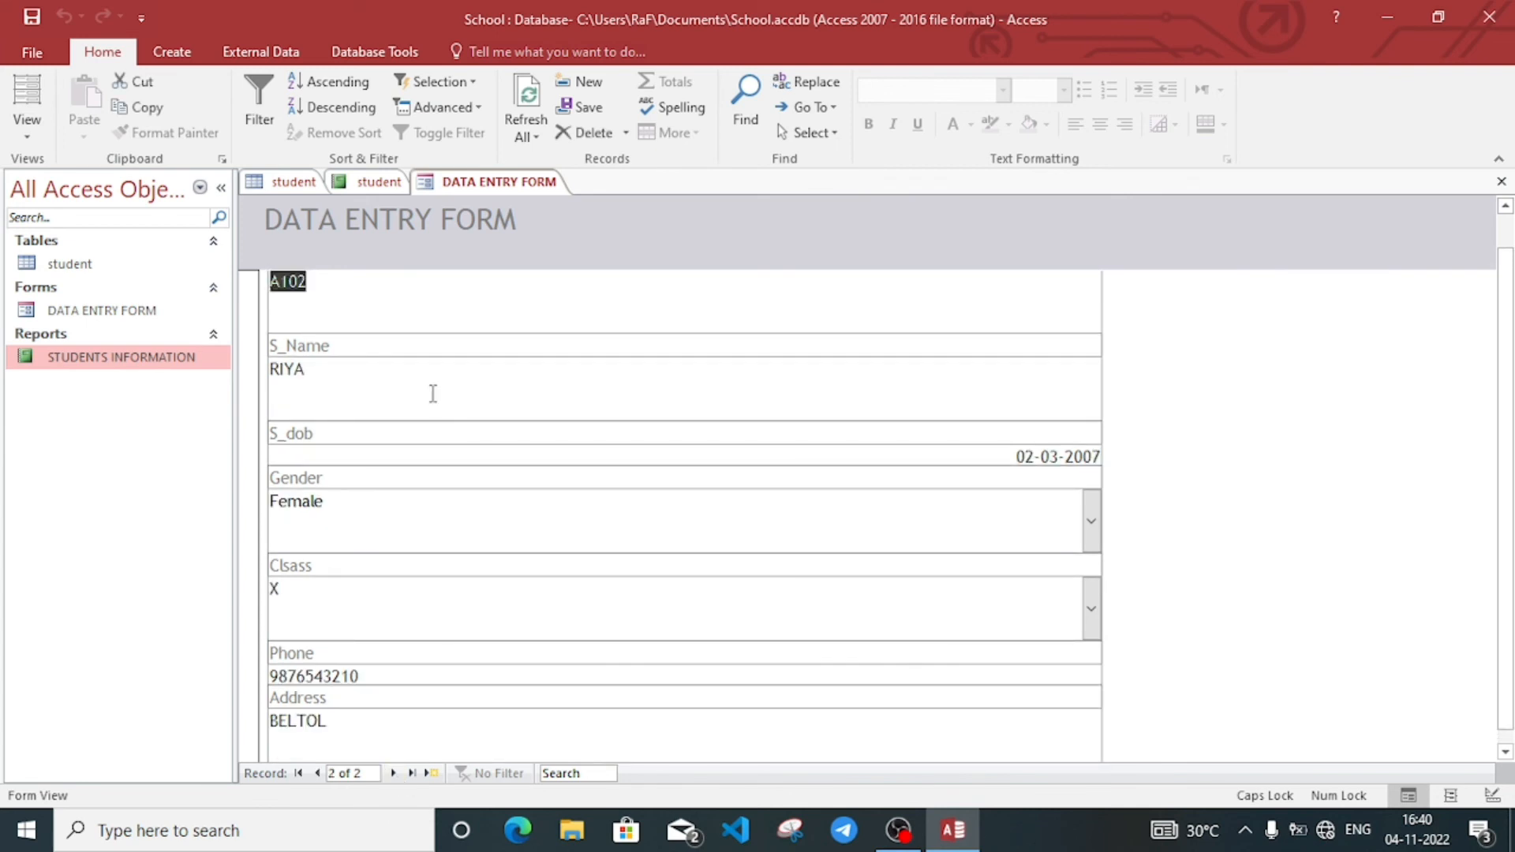
click(397, 775)
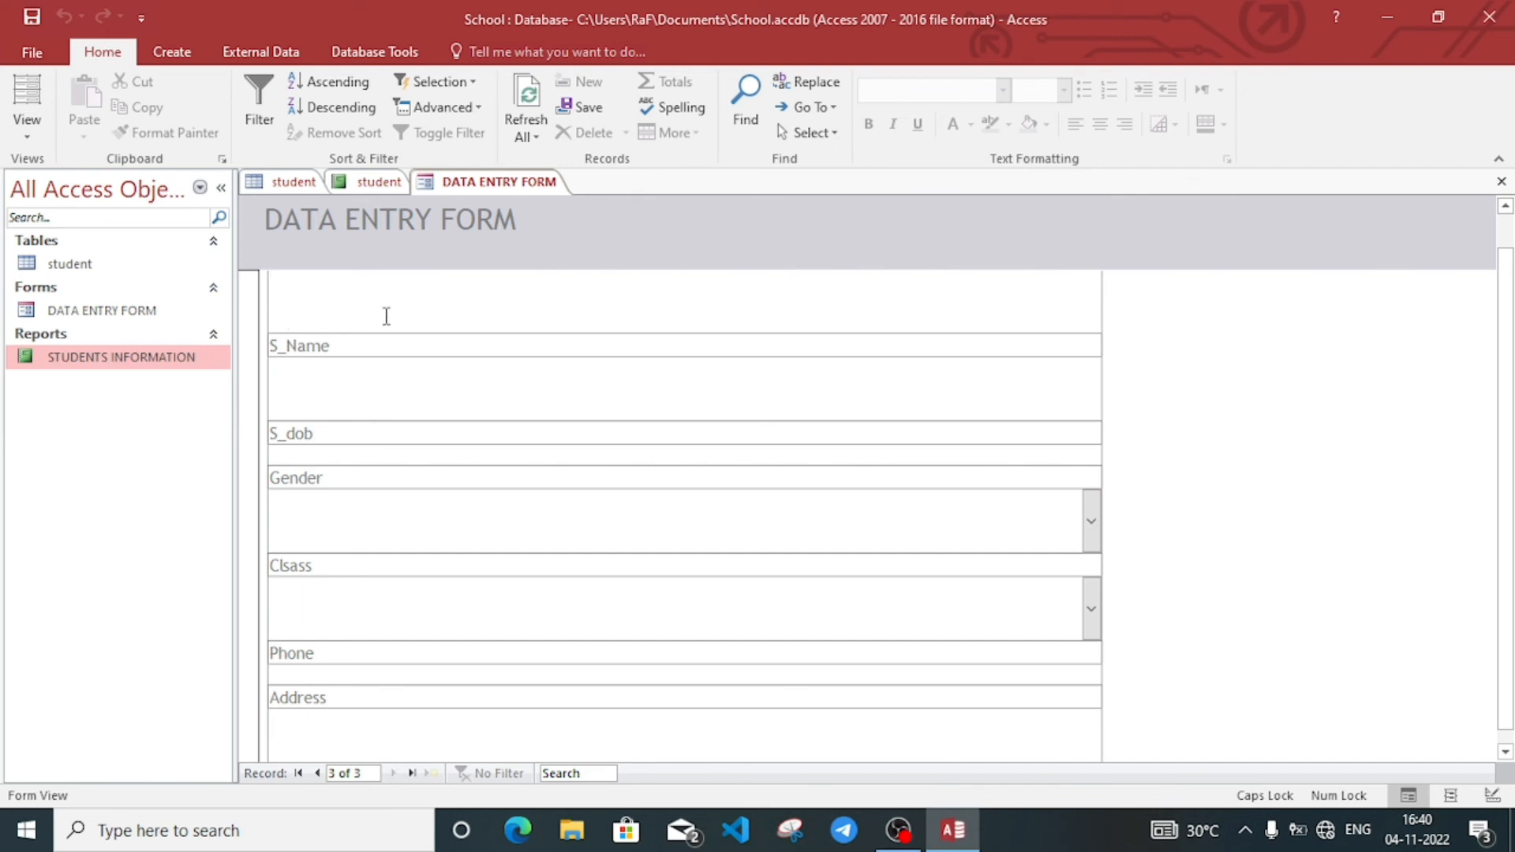
text(AS)
text(003)
click(363, 370)
key(Caps_Lock)
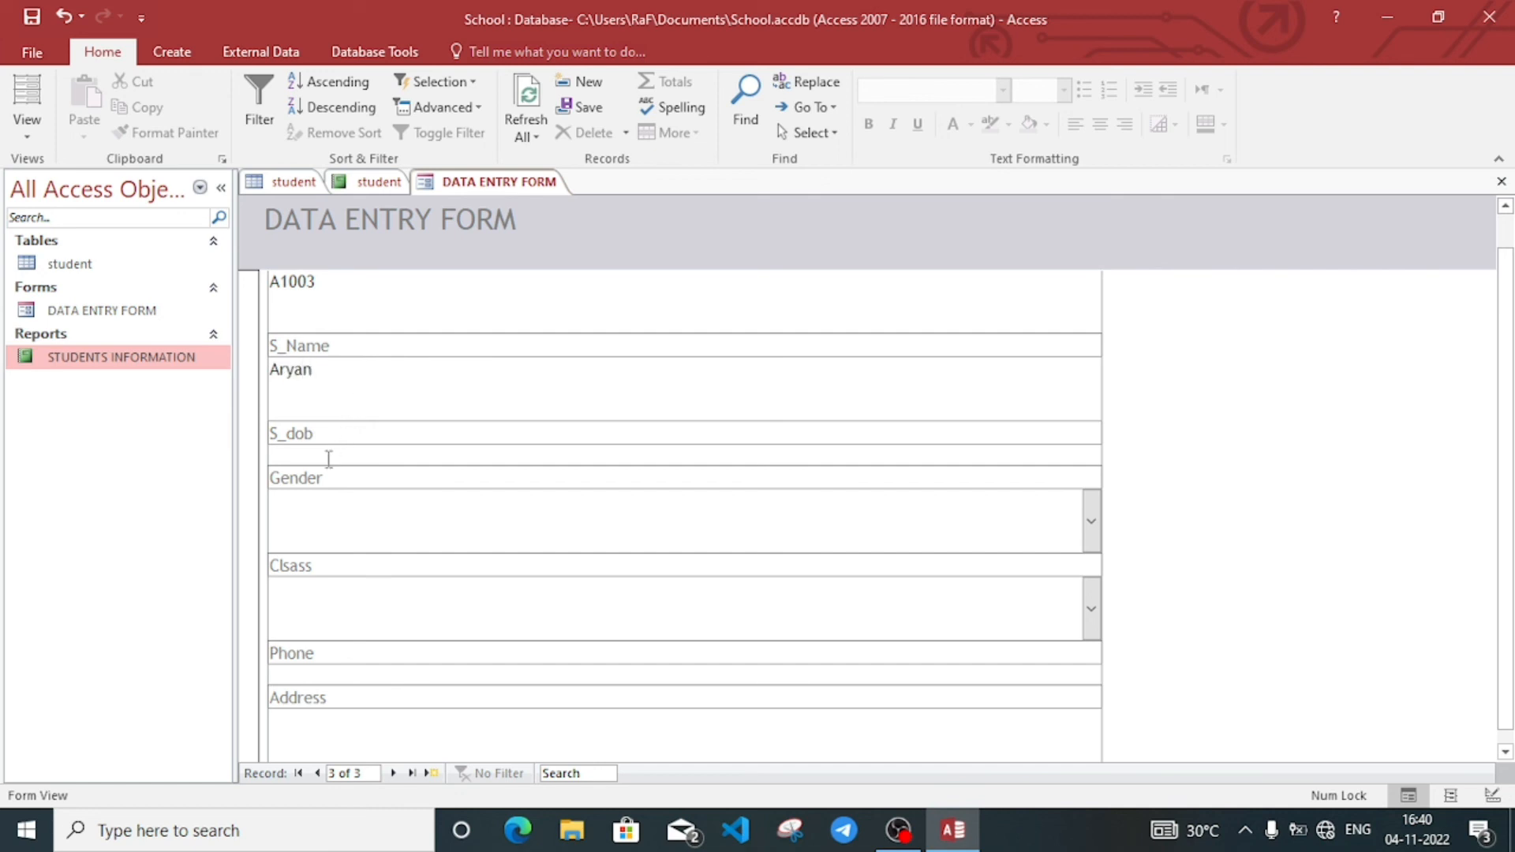
click(329, 458)
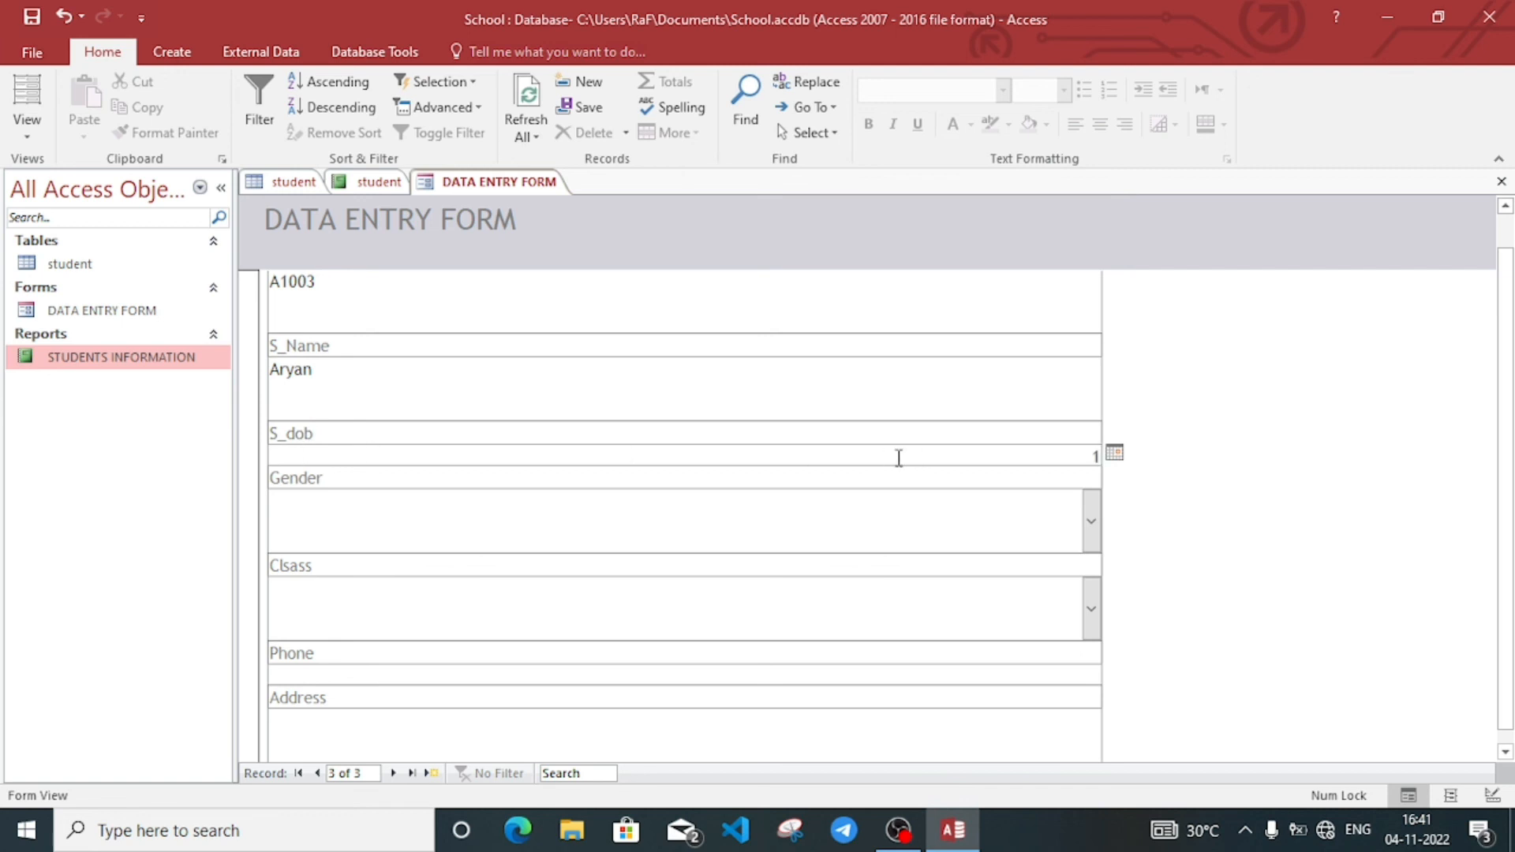
text(-06-2005)
click(598, 533)
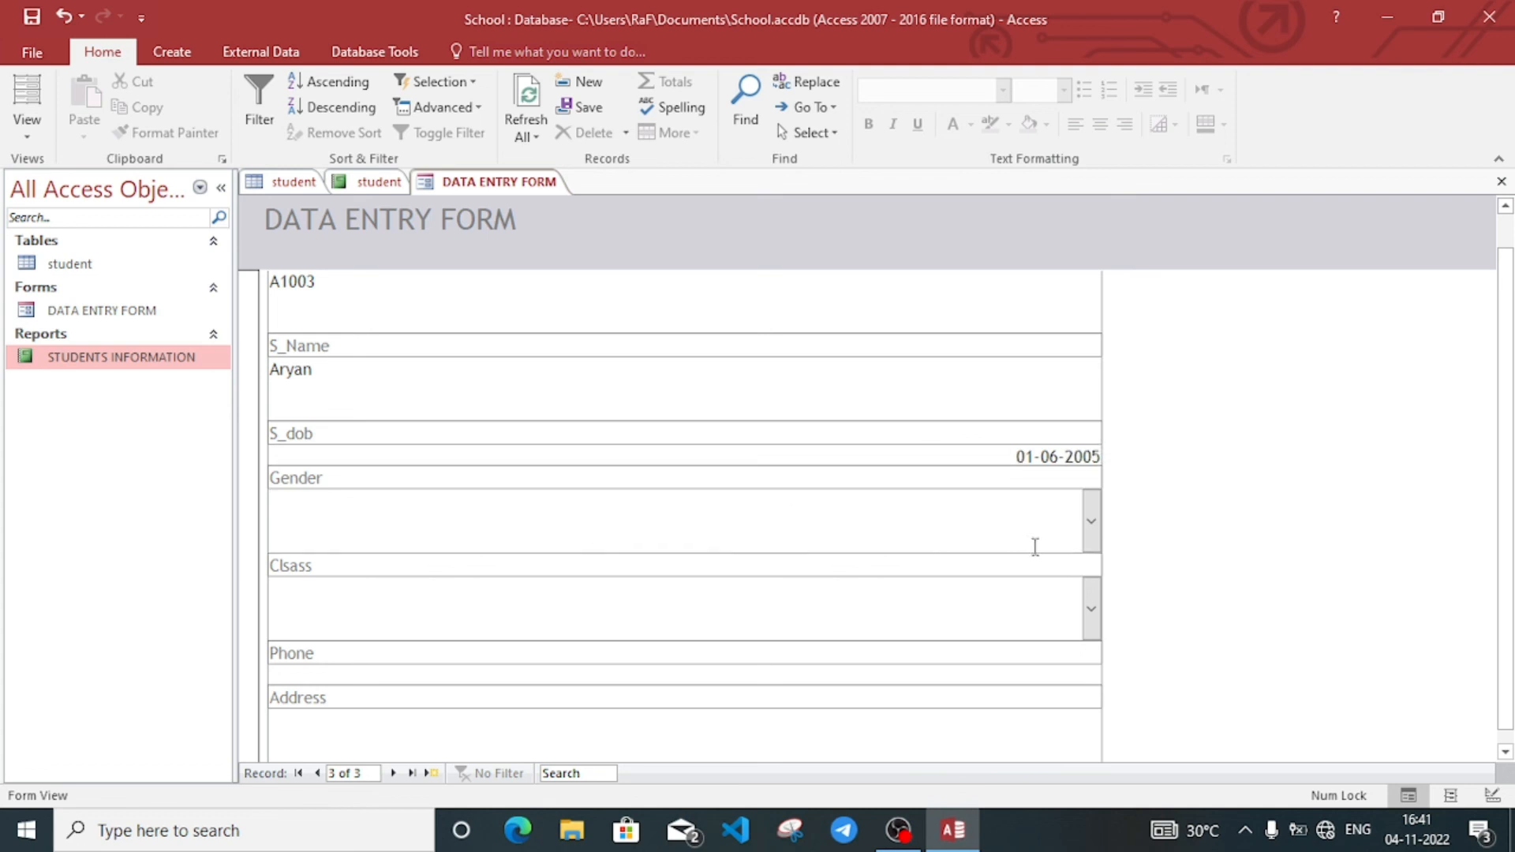
click(1091, 530)
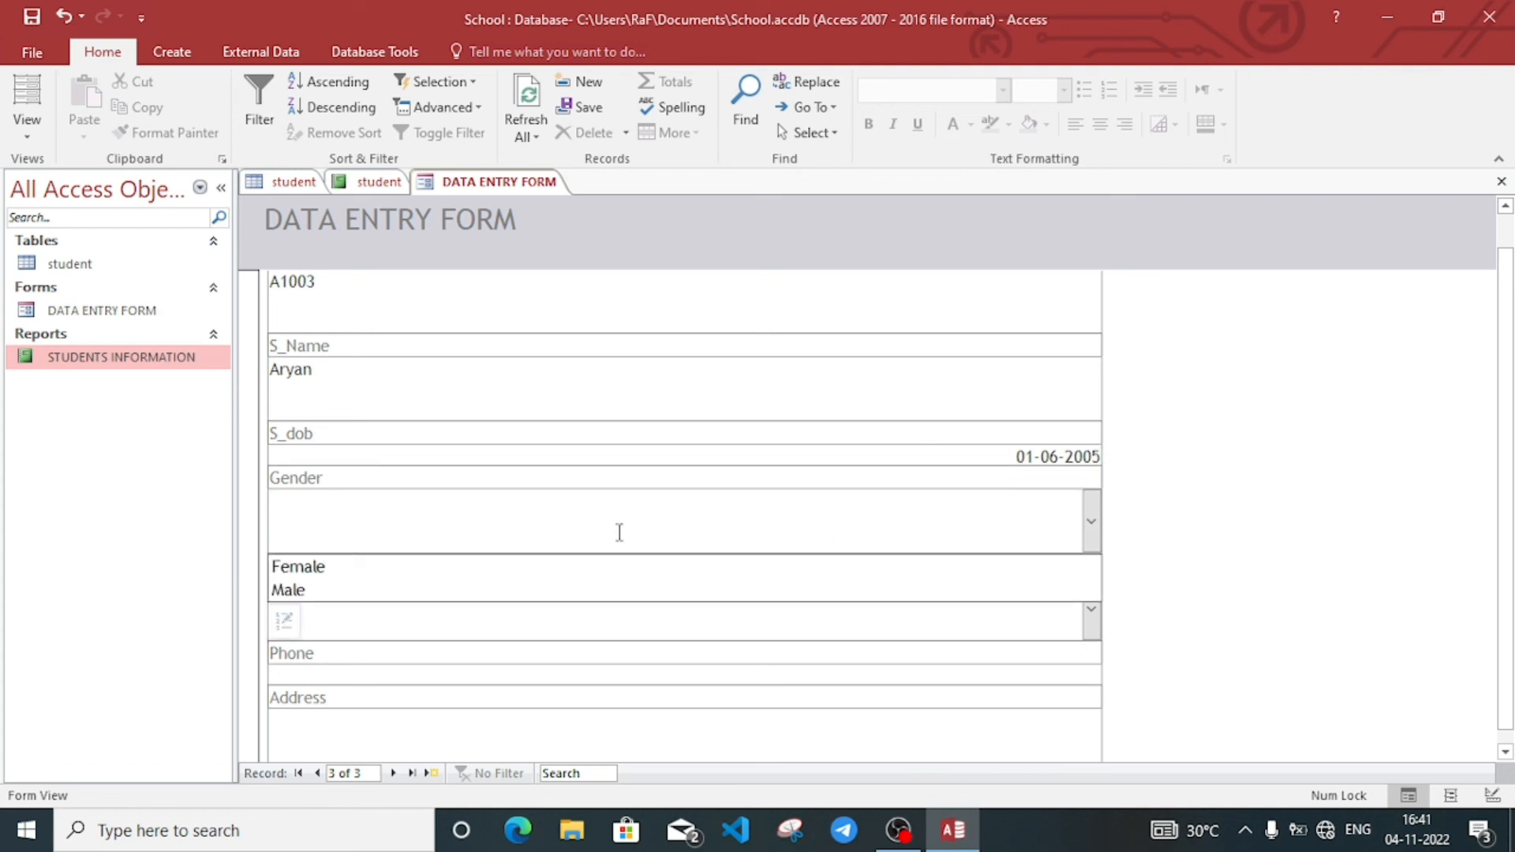
click(396, 590)
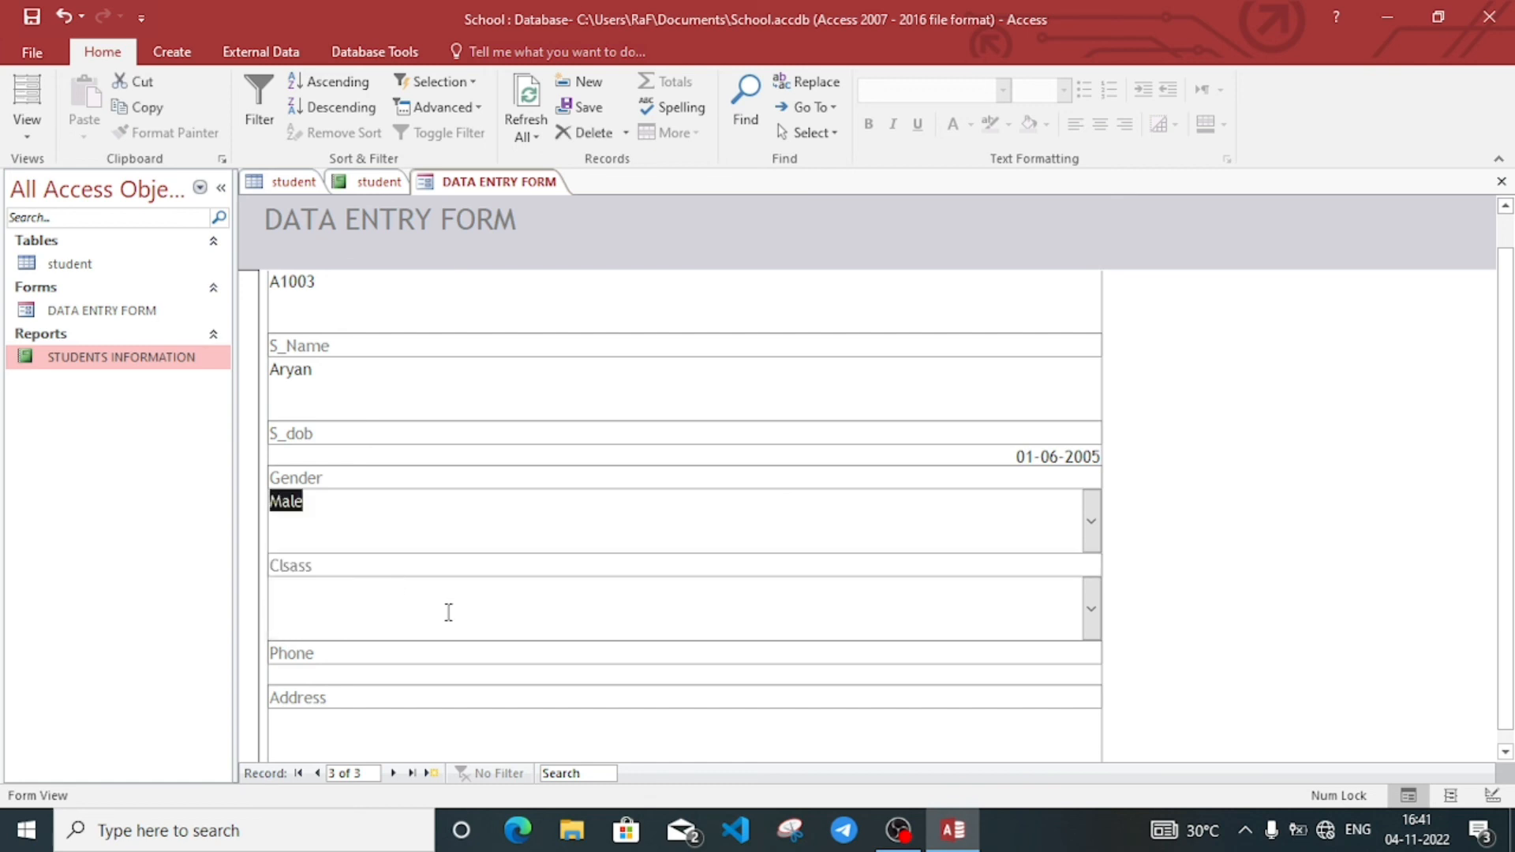
Step: Set Clsass to IX, enter the phone number and address, and save the record
click(446, 612)
click(1092, 613)
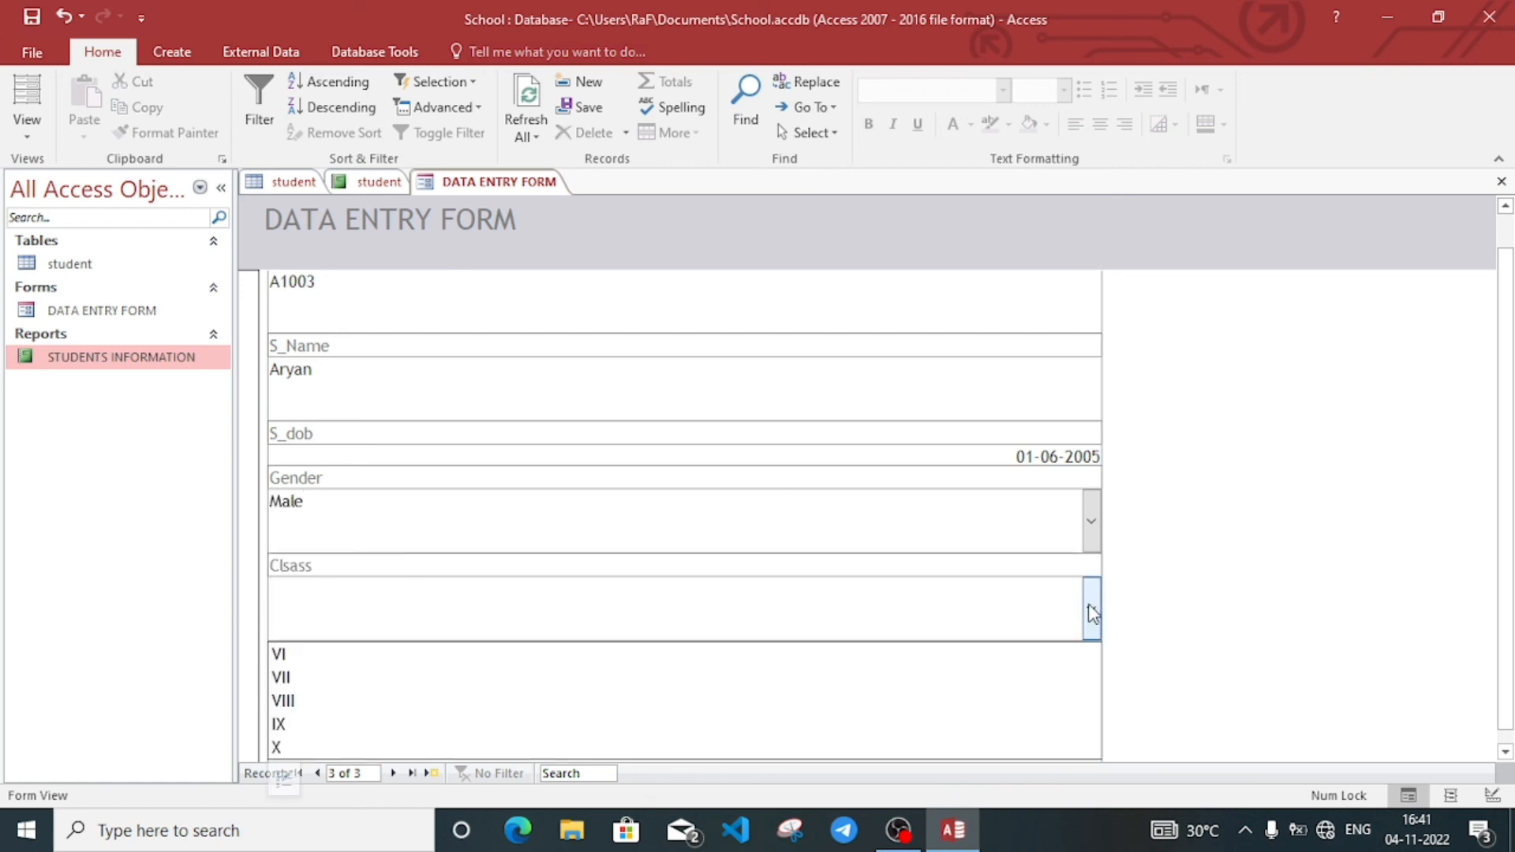
click(471, 730)
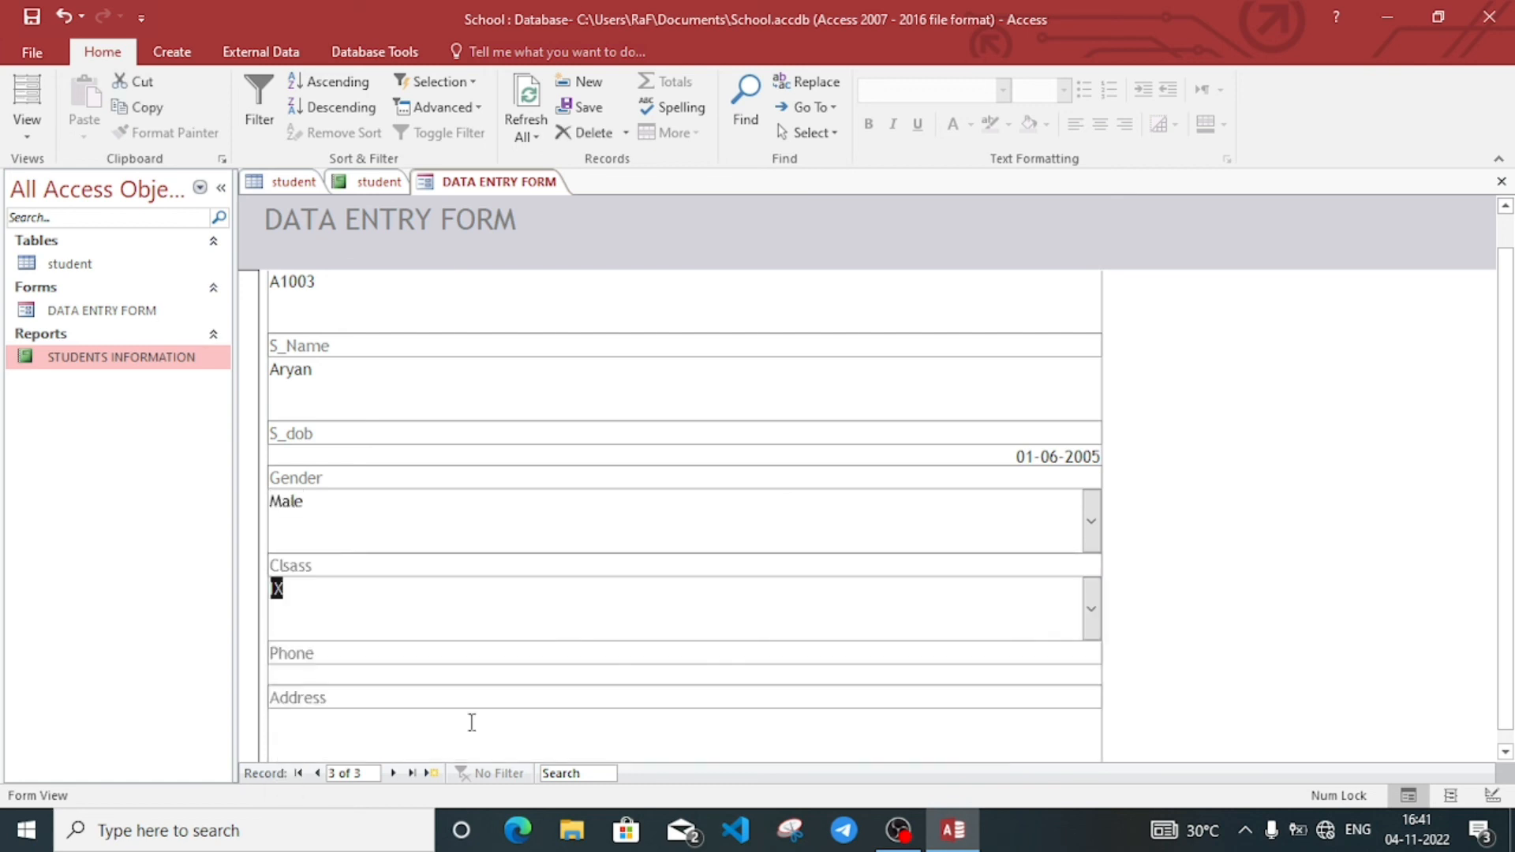
click(380, 658)
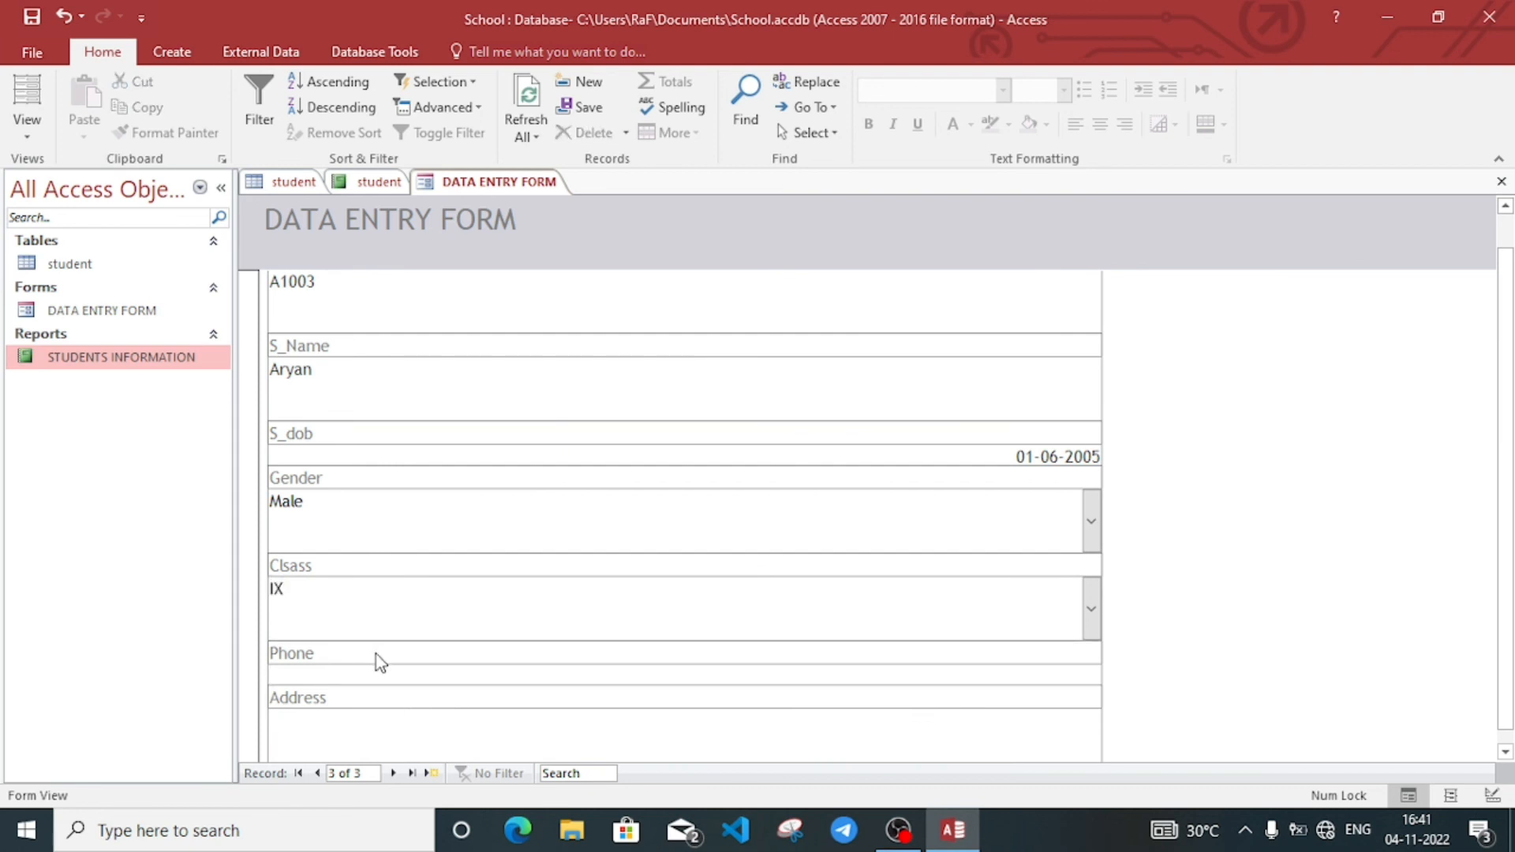
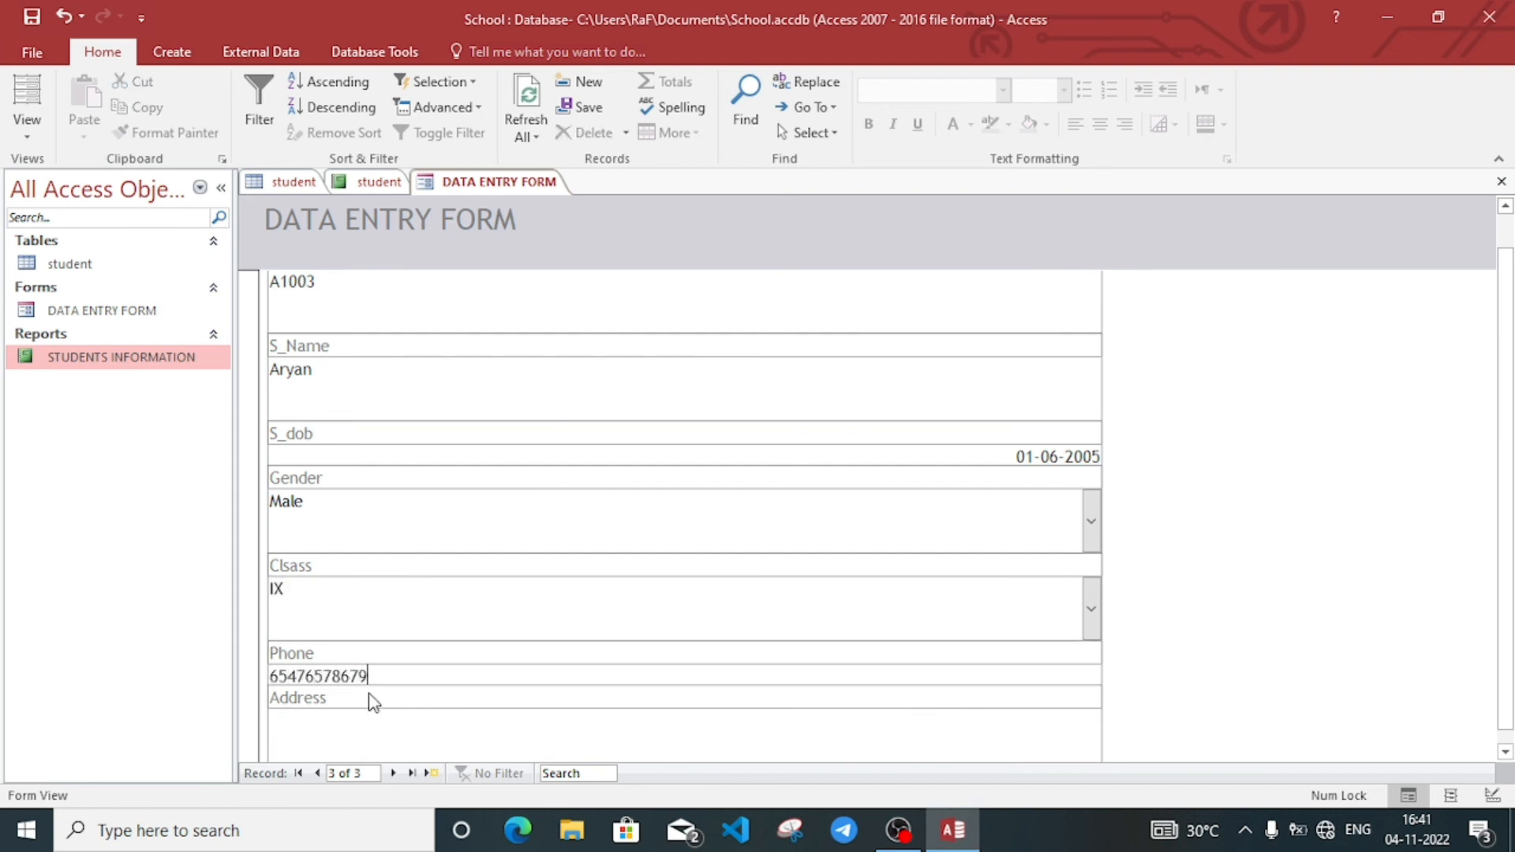
click(366, 728)
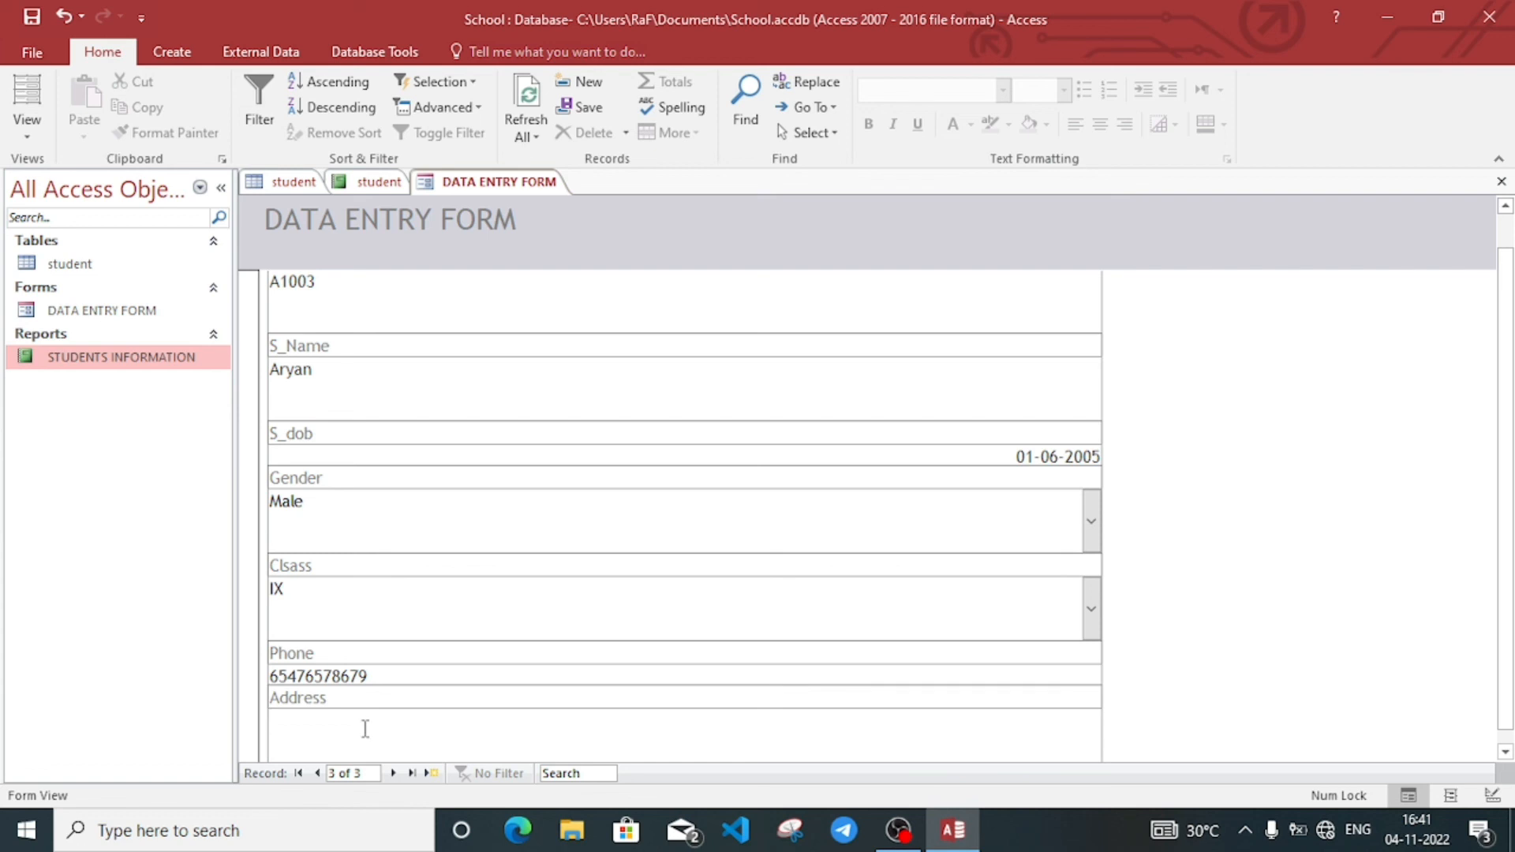
text(dispur)
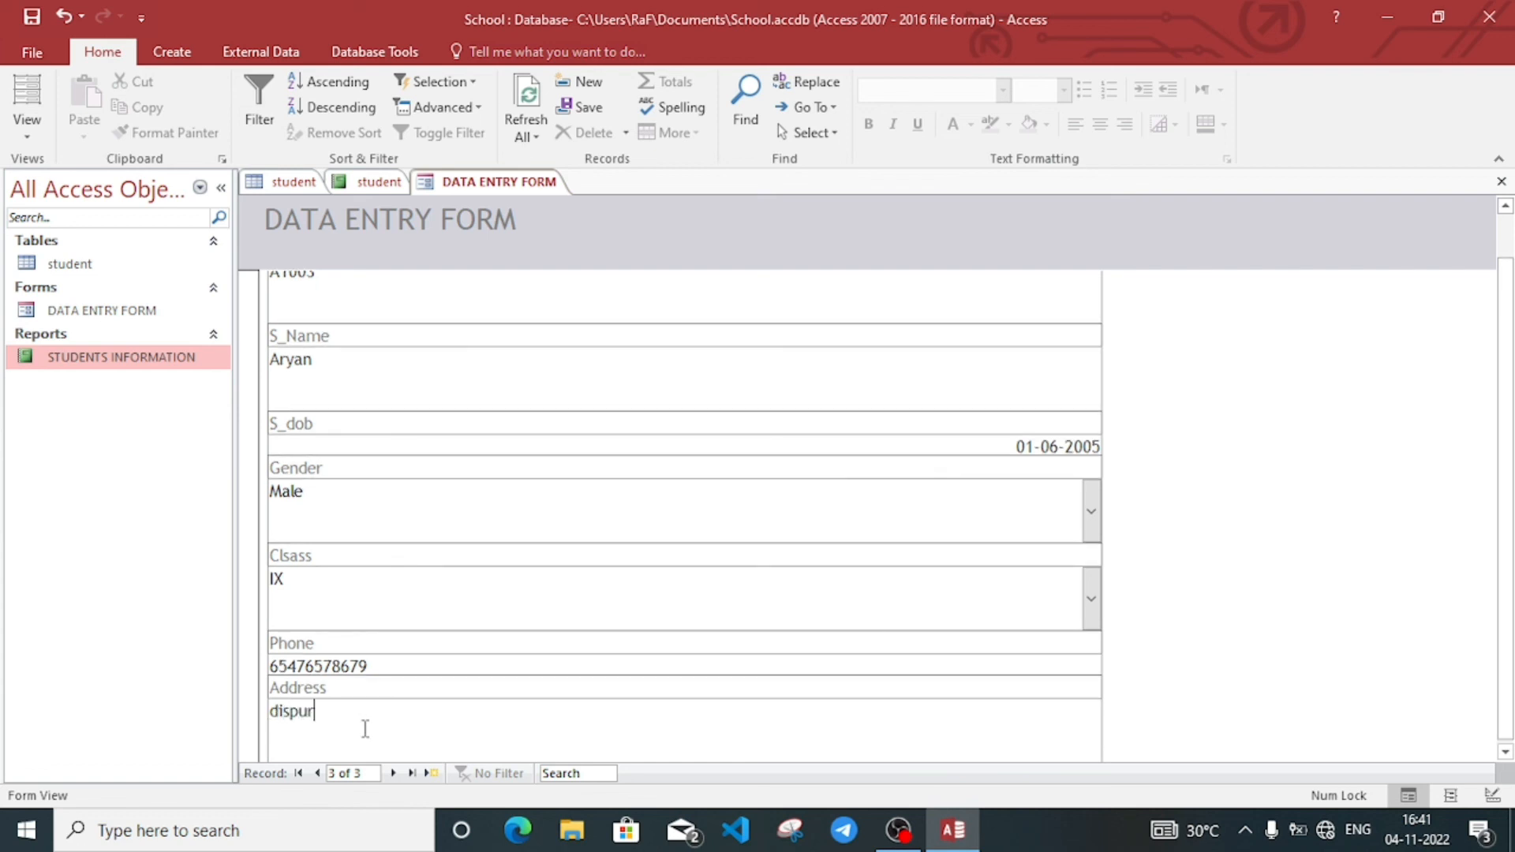
click(393, 773)
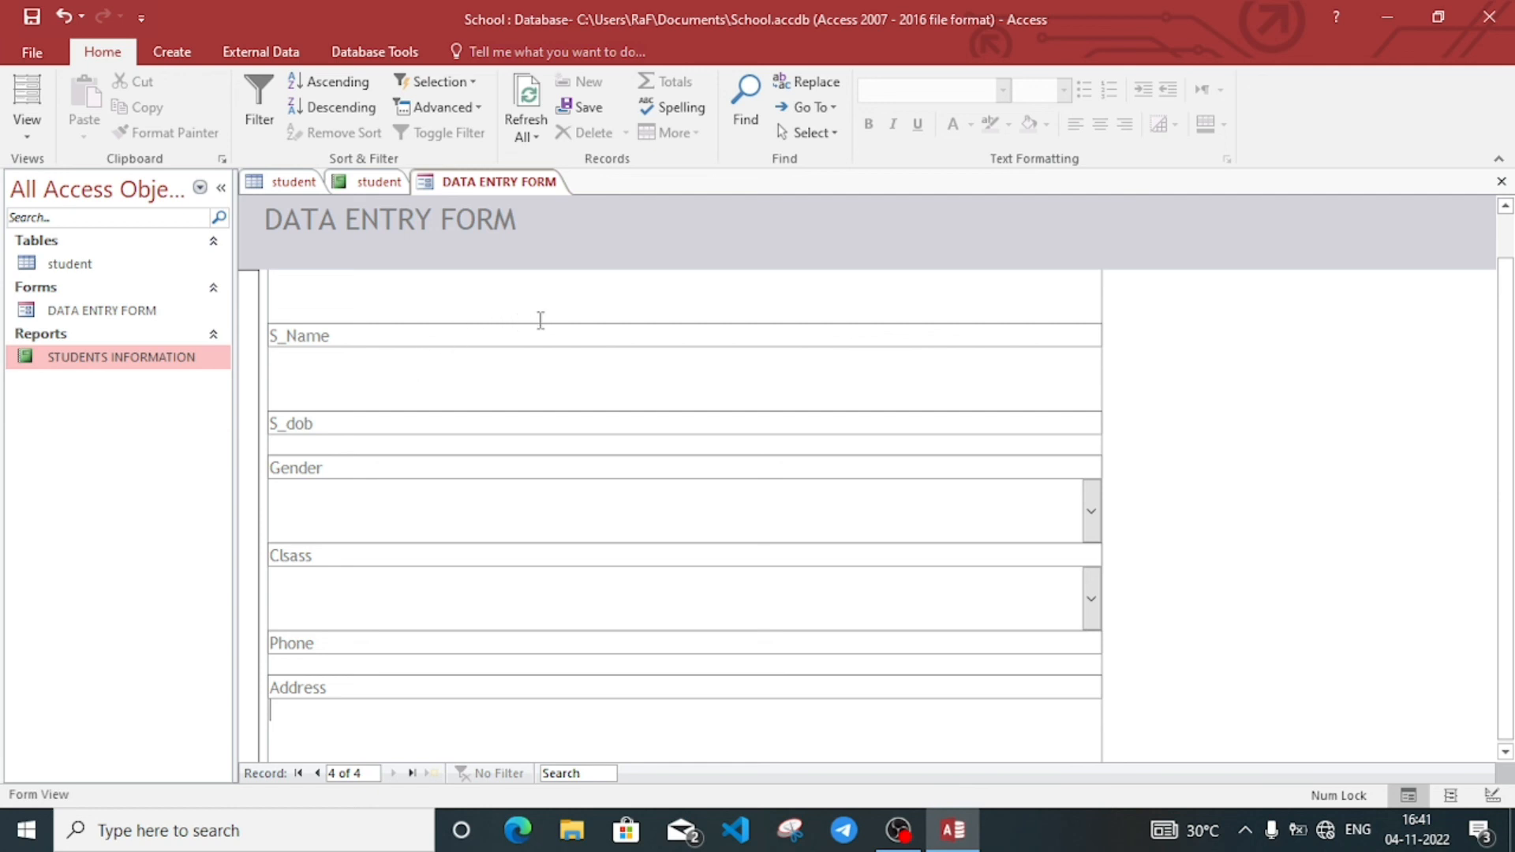
Step: Switch between the open student table and report, then select the student table
click(281, 189)
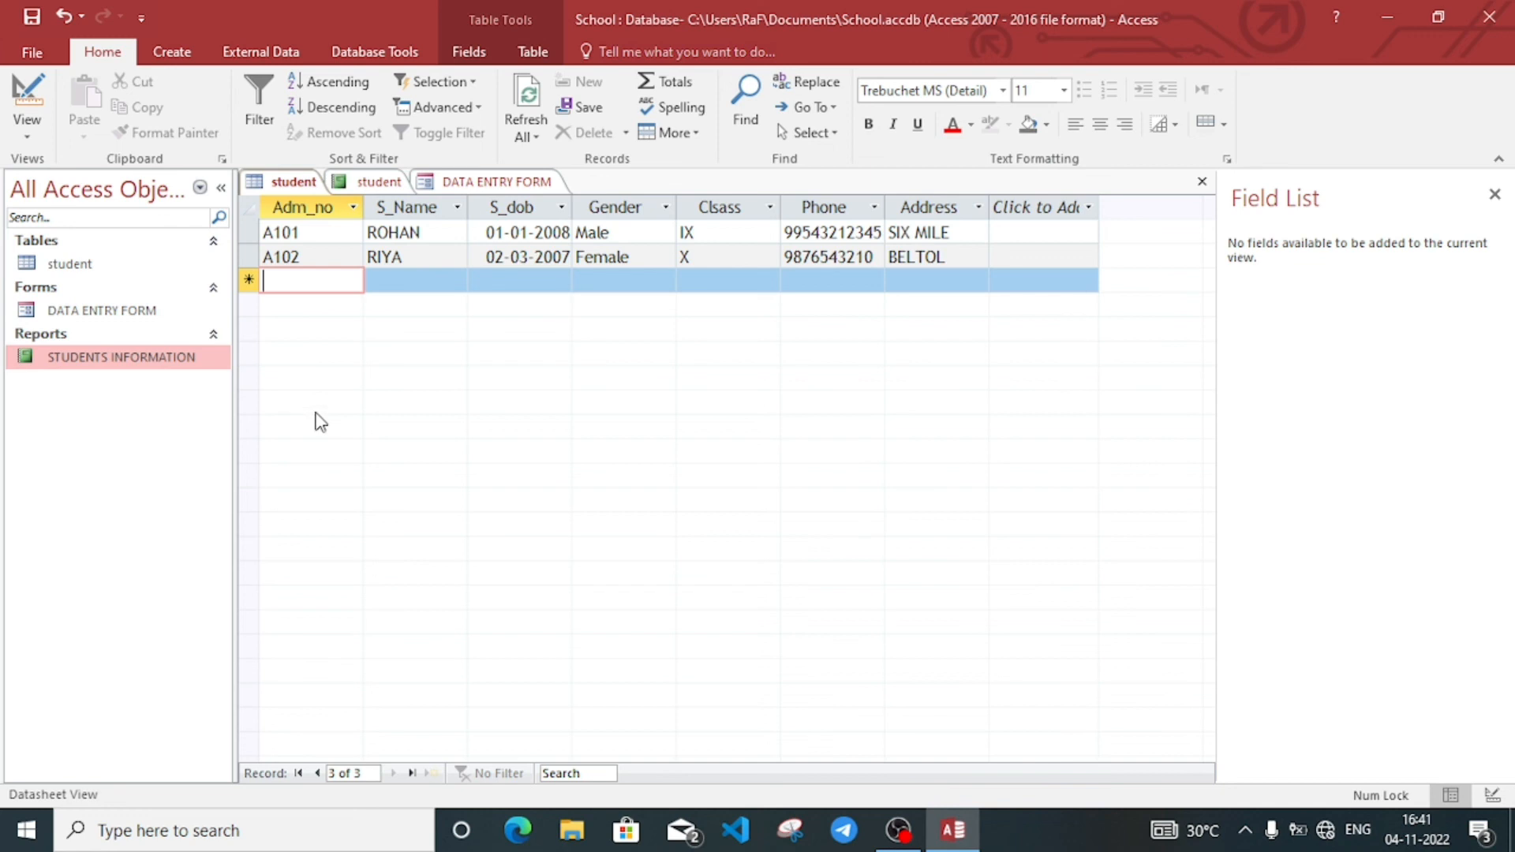
click(371, 183)
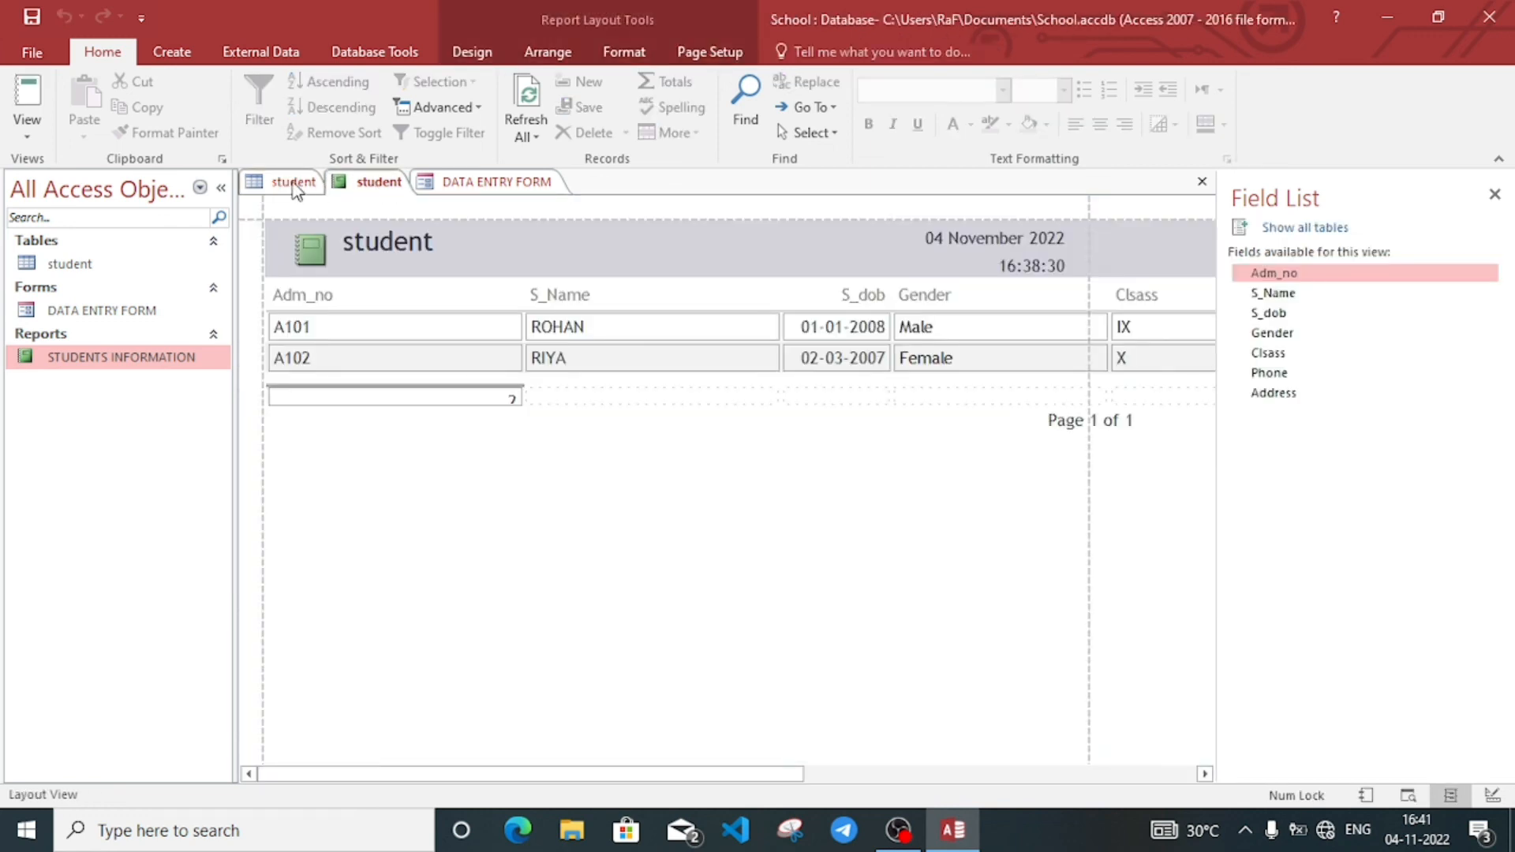
click(294, 187)
click(99, 268)
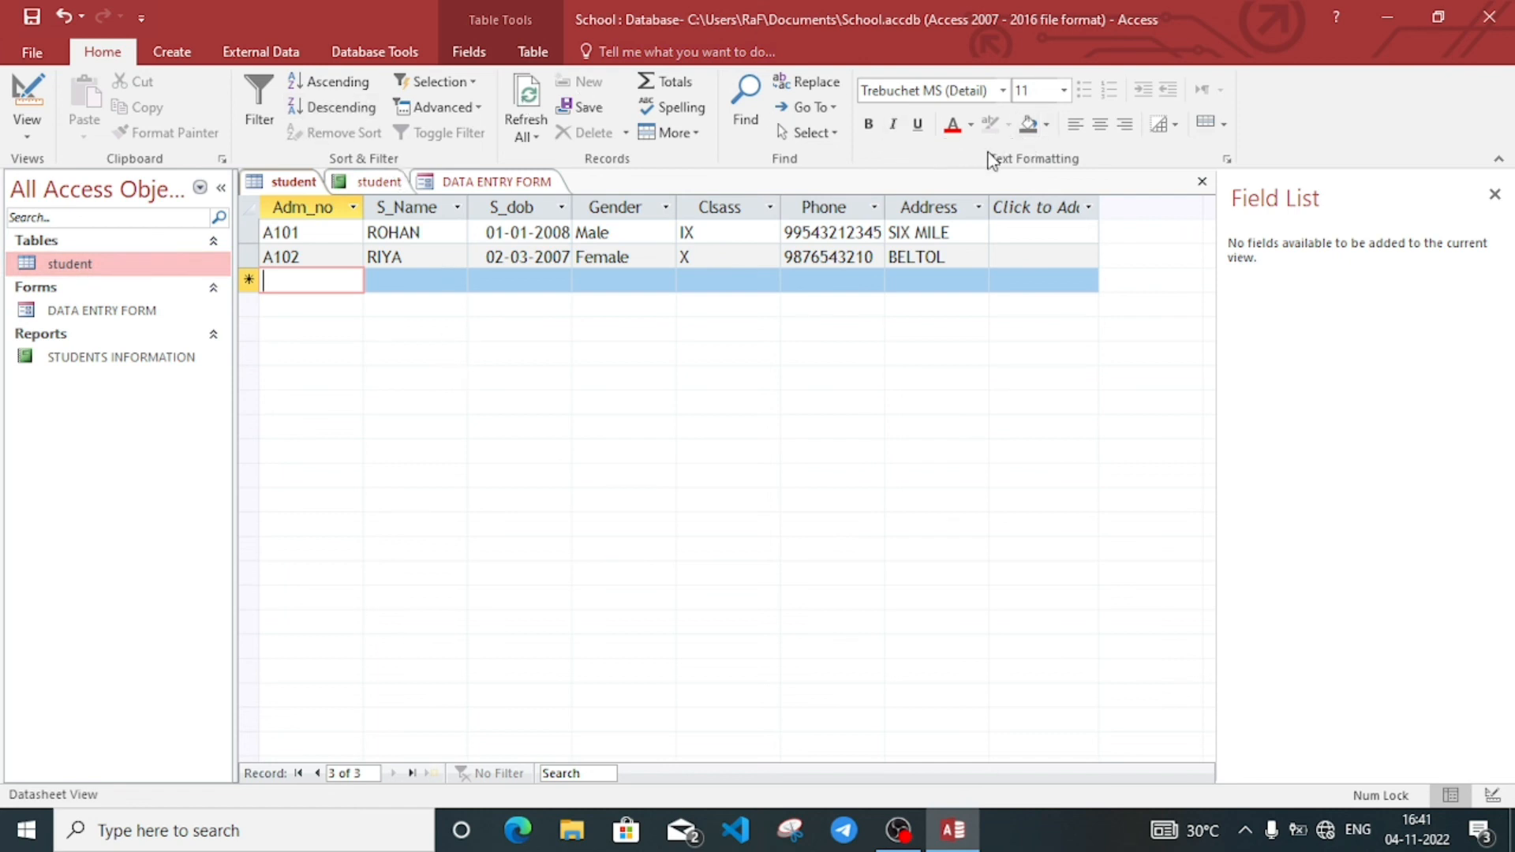
Step: Close the outdated student table and reopen it to show the new A1003 record
right_click(288, 192)
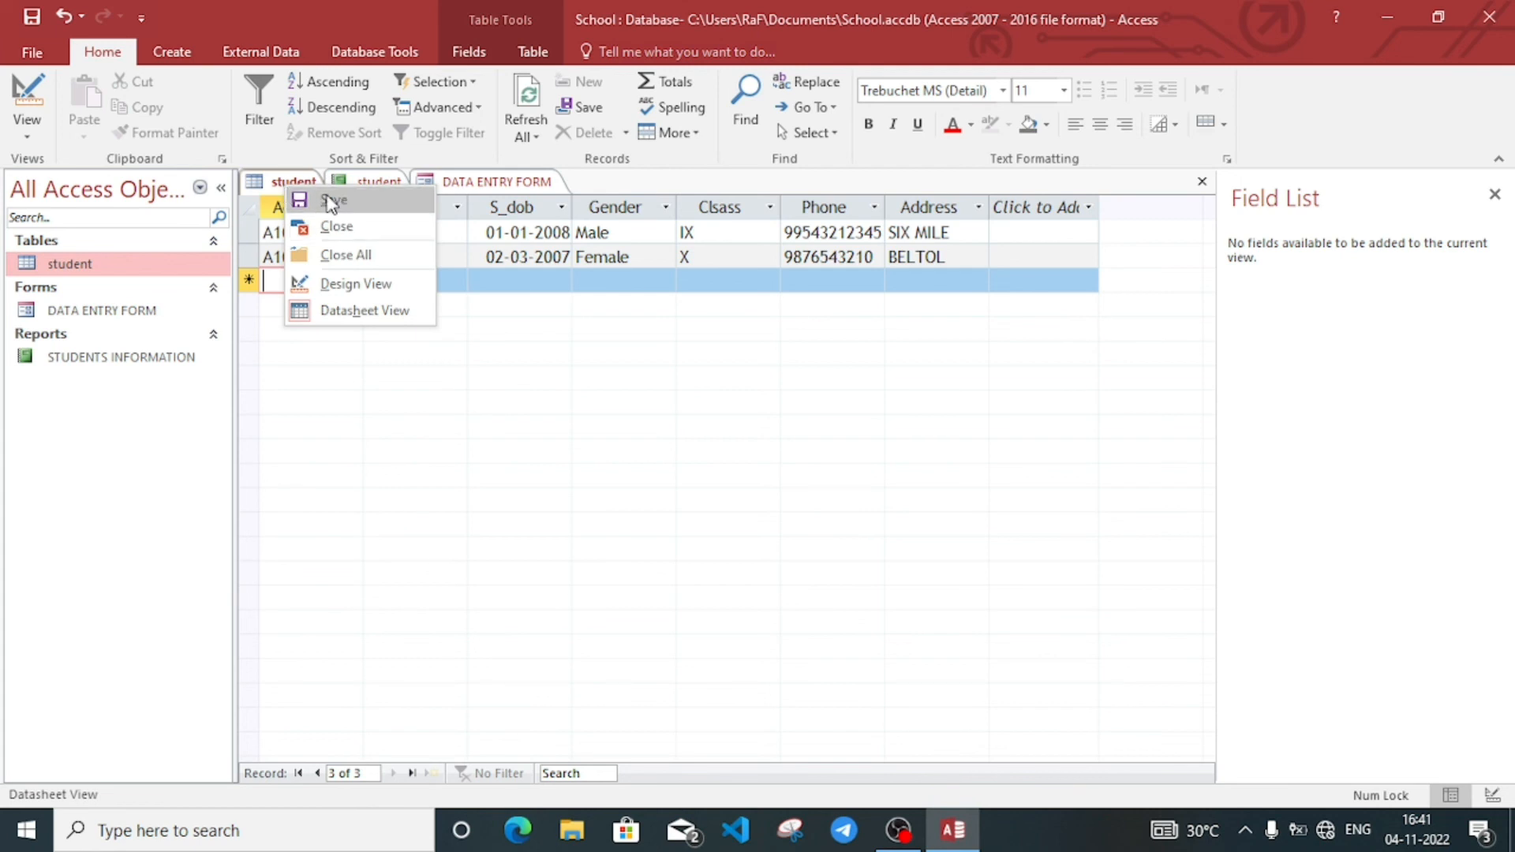
click(331, 202)
right_click(293, 189)
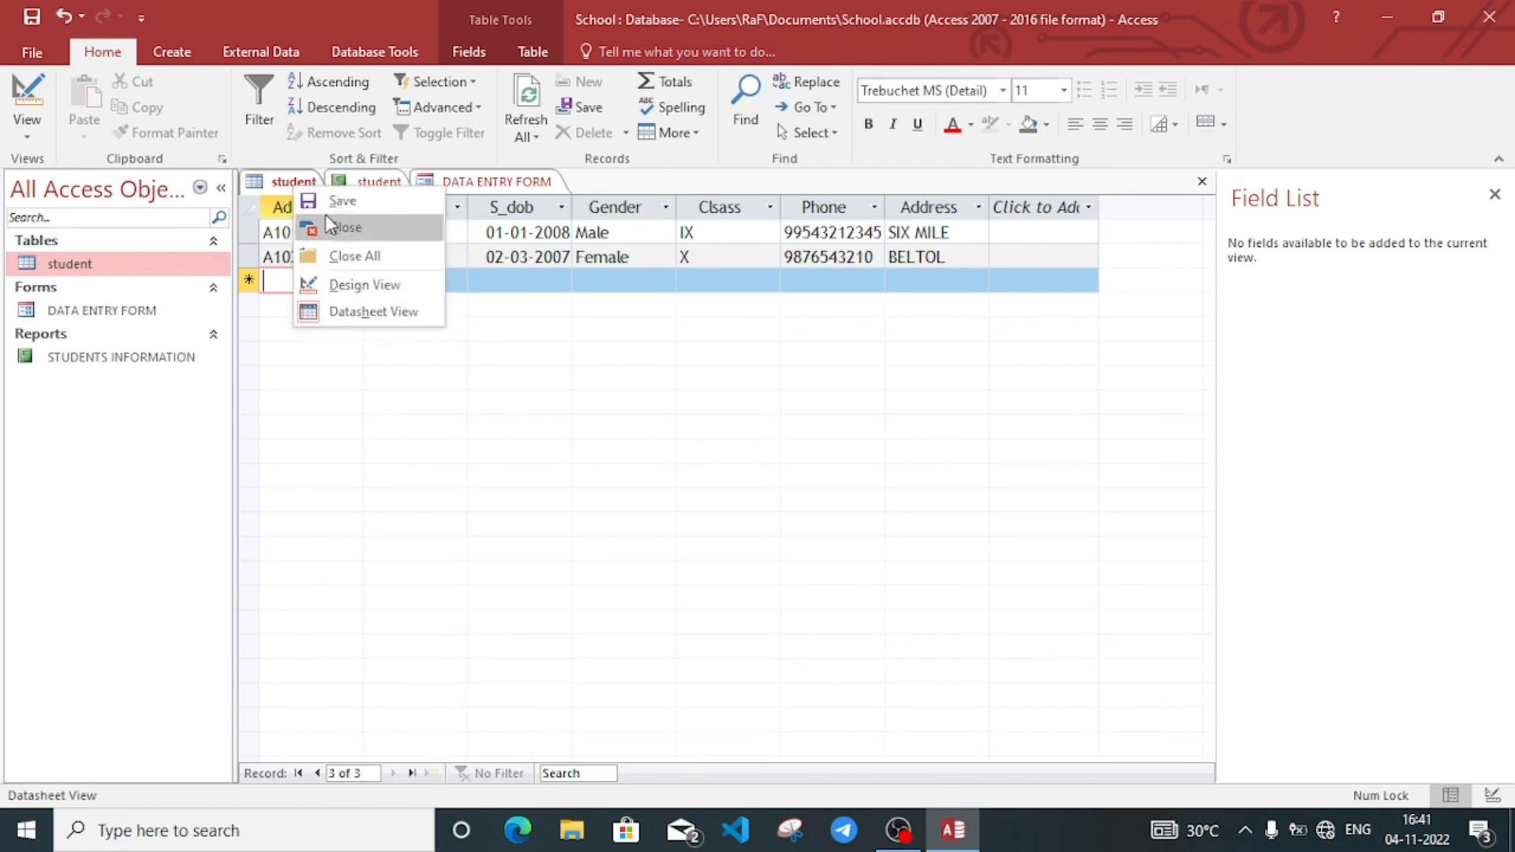
click(345, 227)
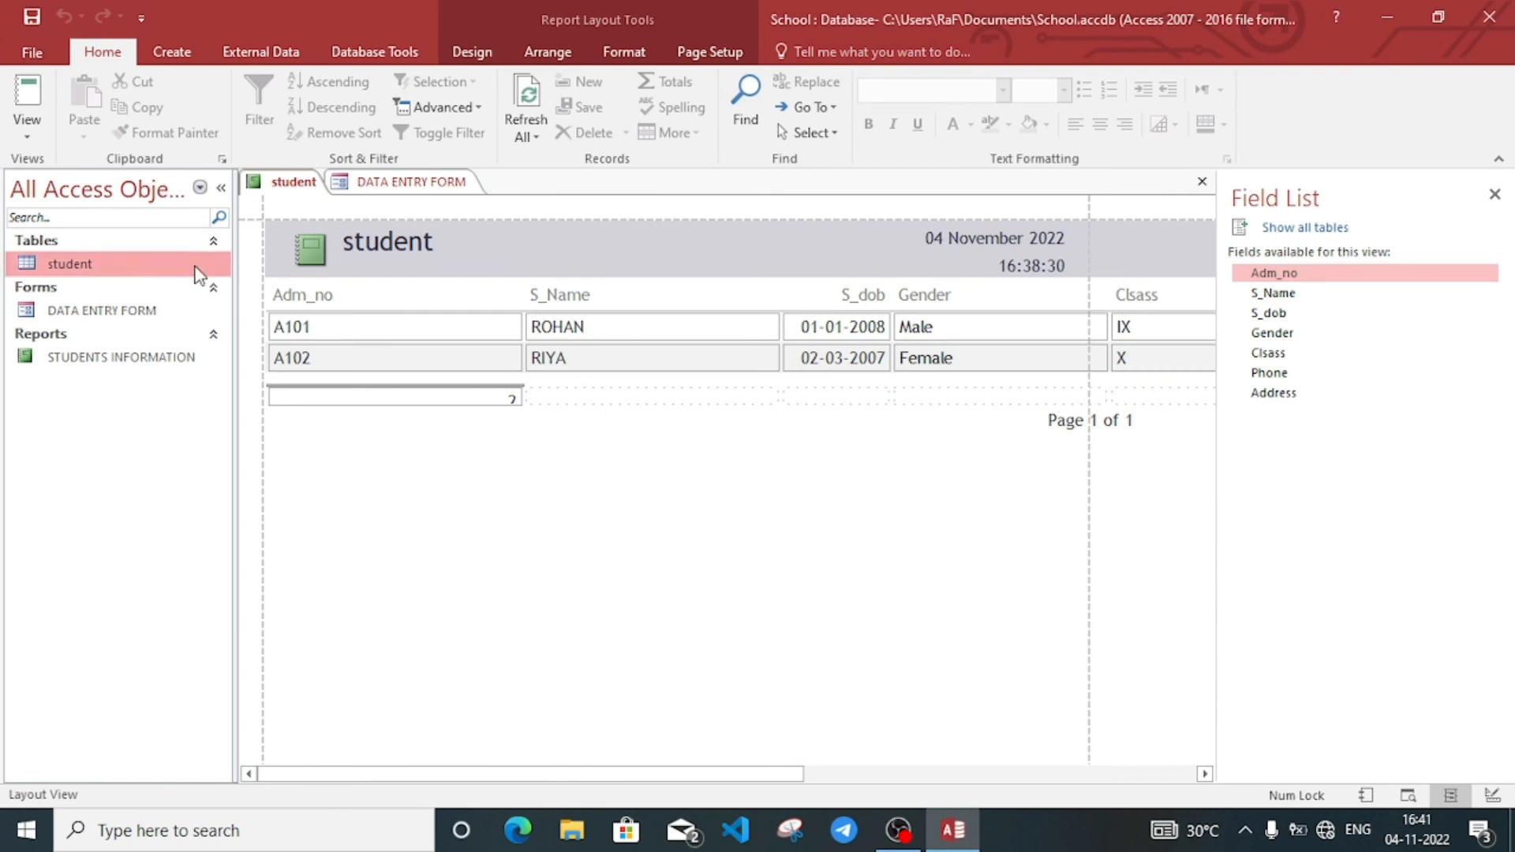
double_click(116, 277)
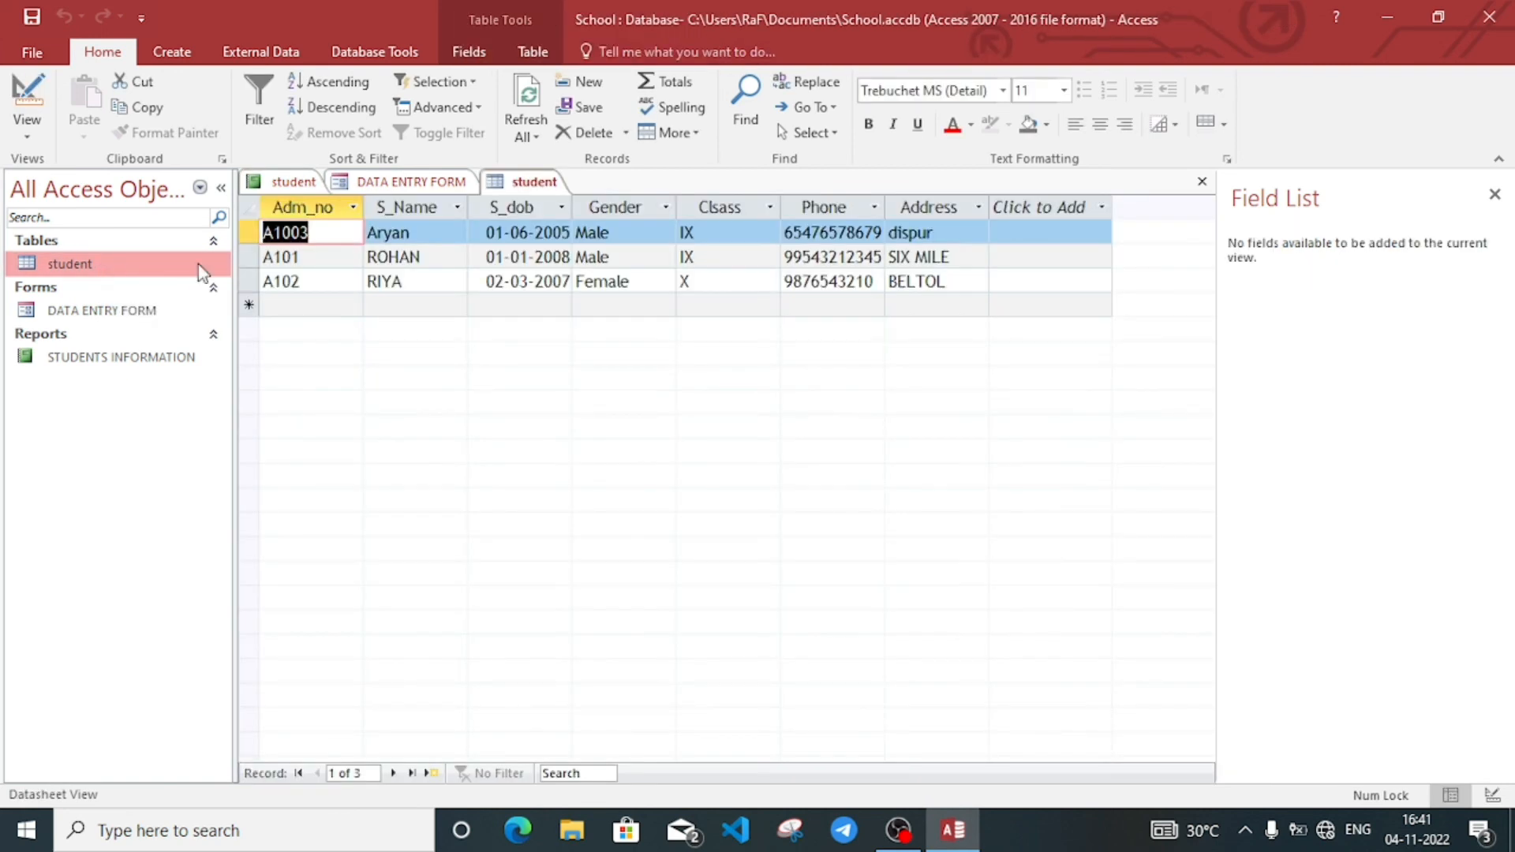
click(520, 282)
click(387, 308)
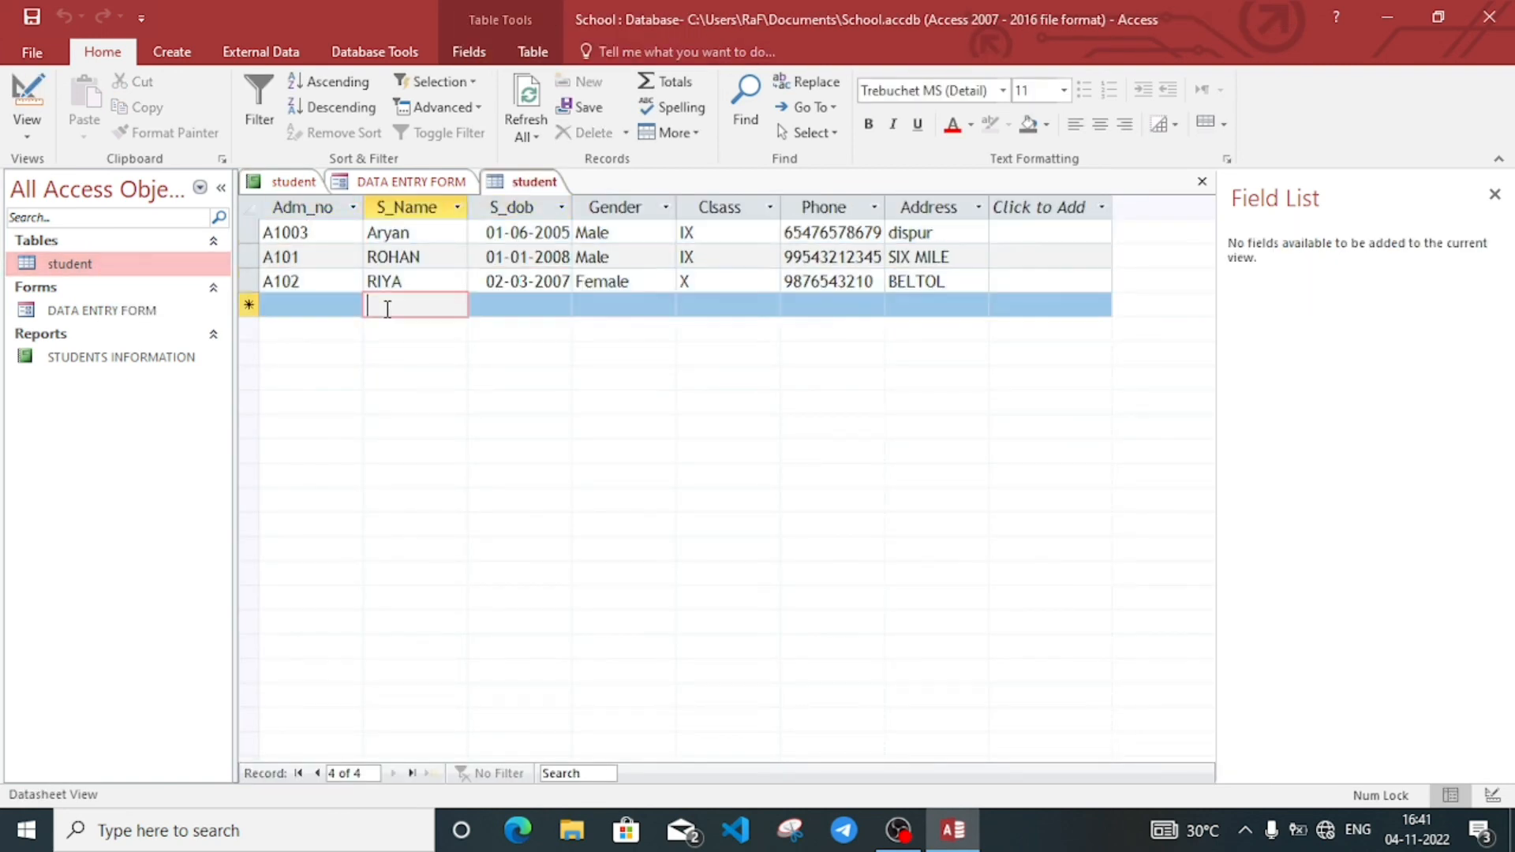